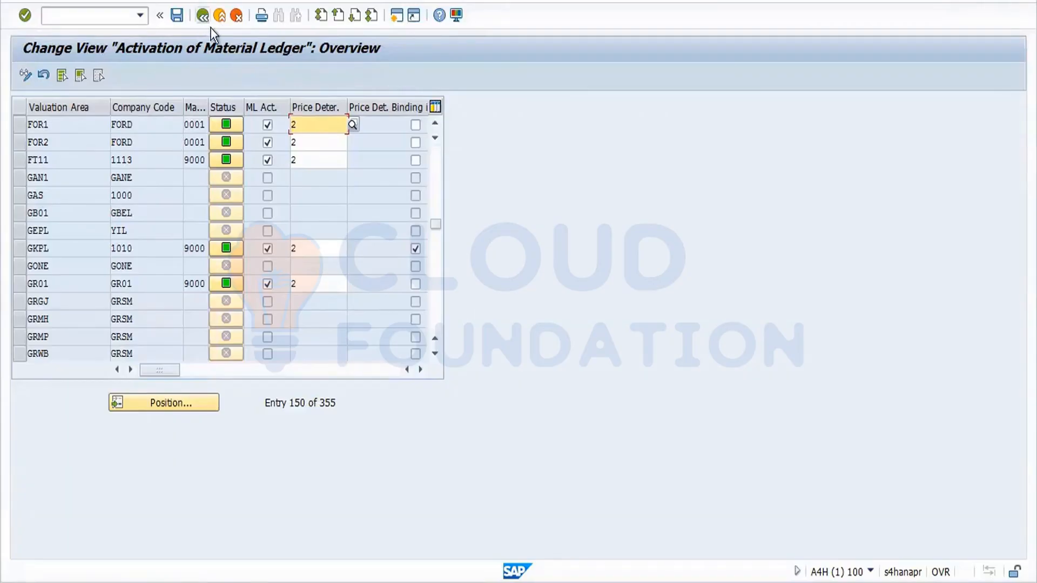
# Run CKMSTART for plant FOR1 with Test Run off, dismiss the already-productive error, and go back.
pyautogui.click(203, 15)
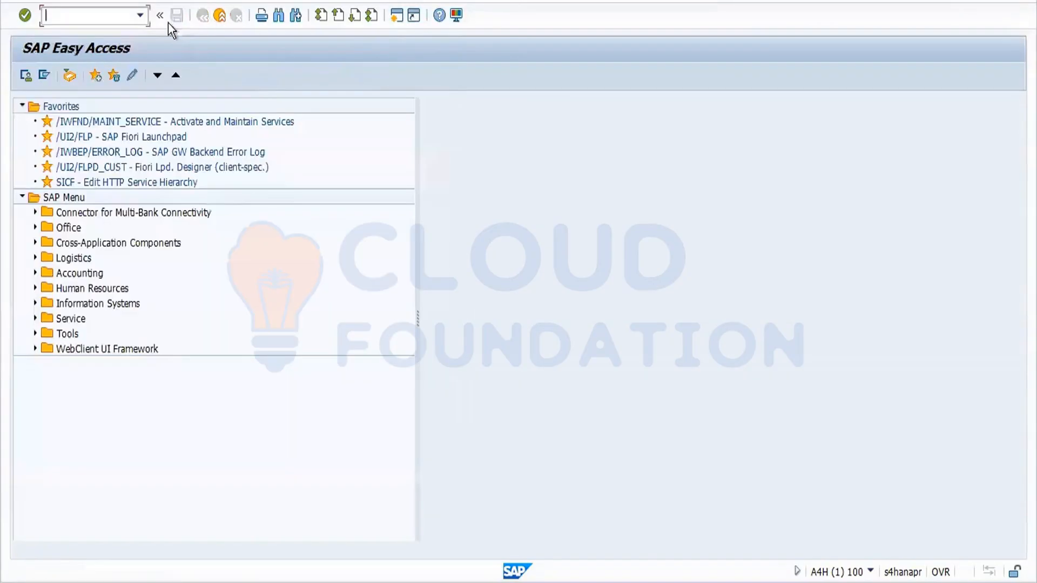
pyautogui.write('ckmstart')
pyautogui.press('Return')
pyautogui.write('for1')
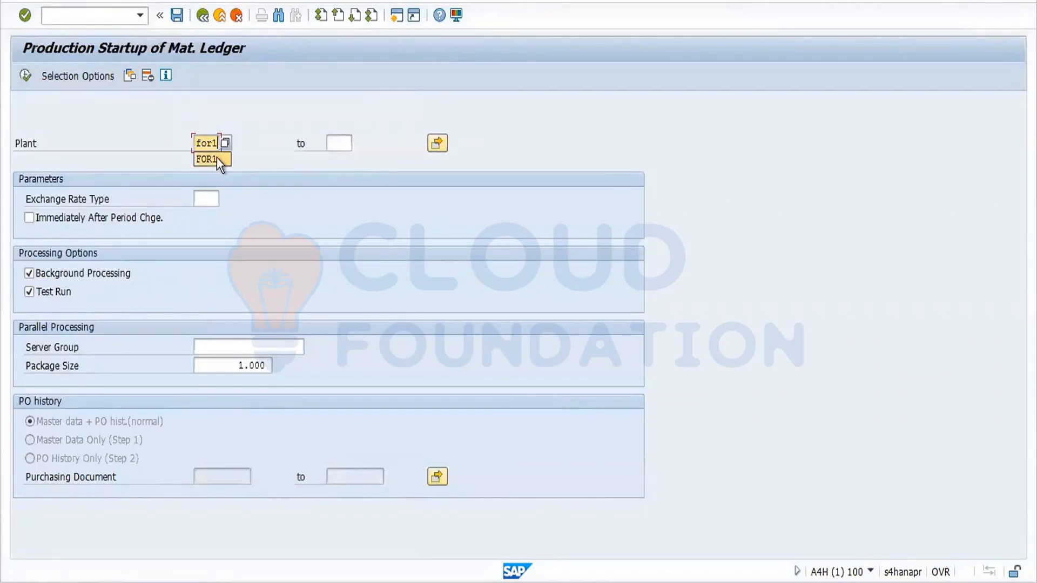
pyautogui.click(61, 292)
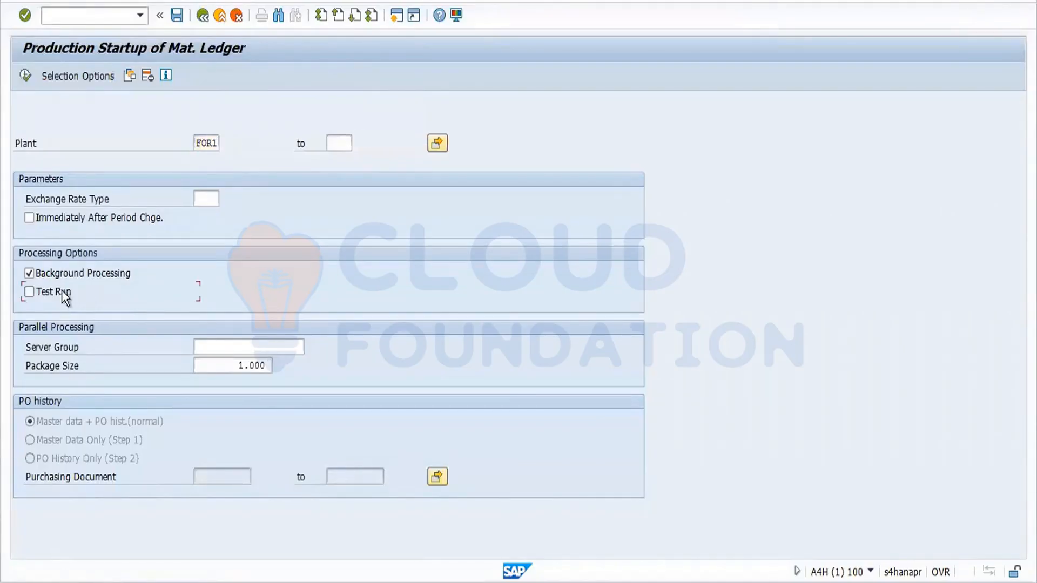
pyautogui.click(30, 73)
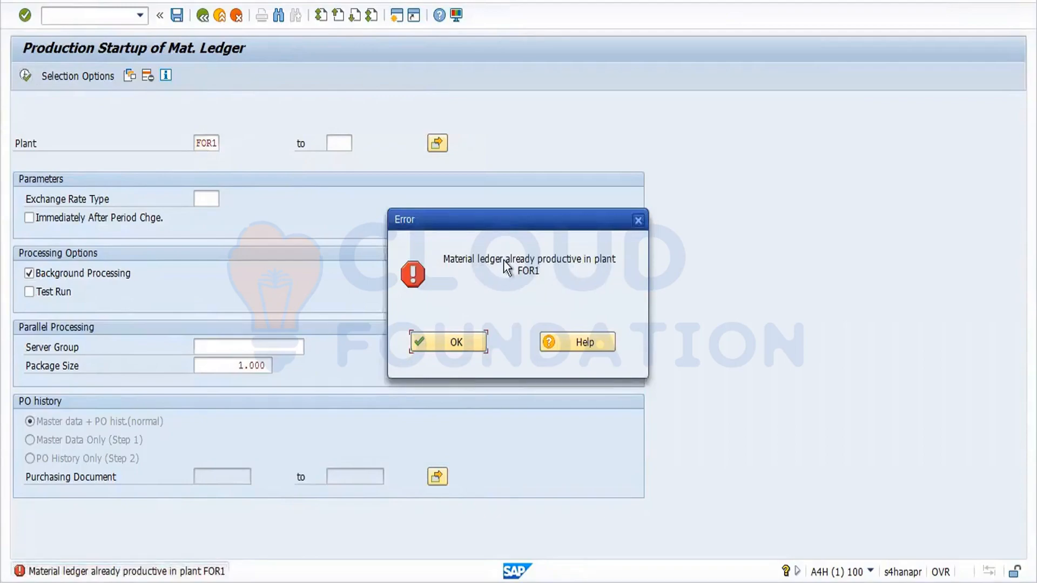
pyautogui.click(447, 343)
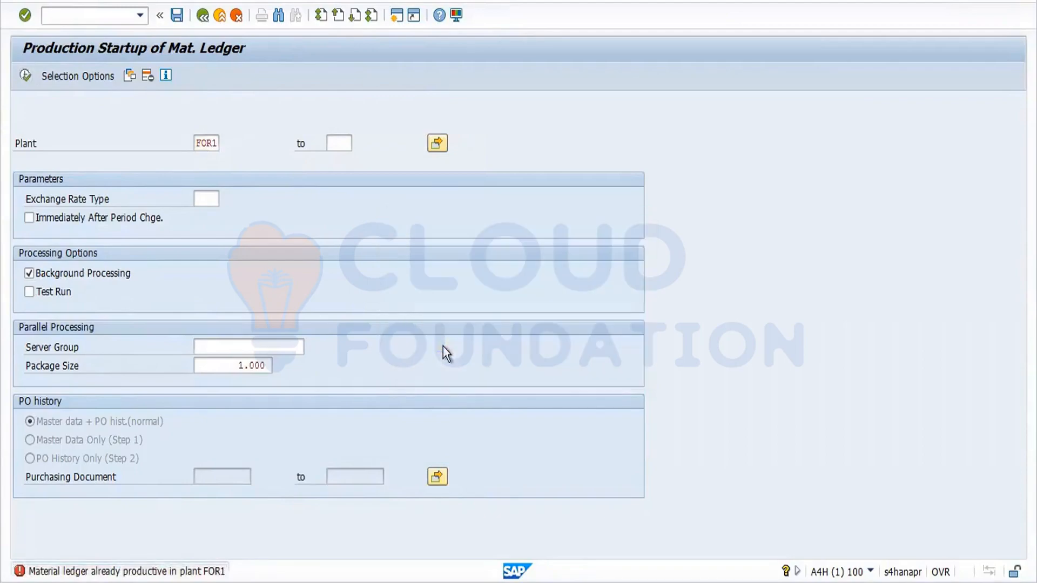
pyautogui.click(203, 16)
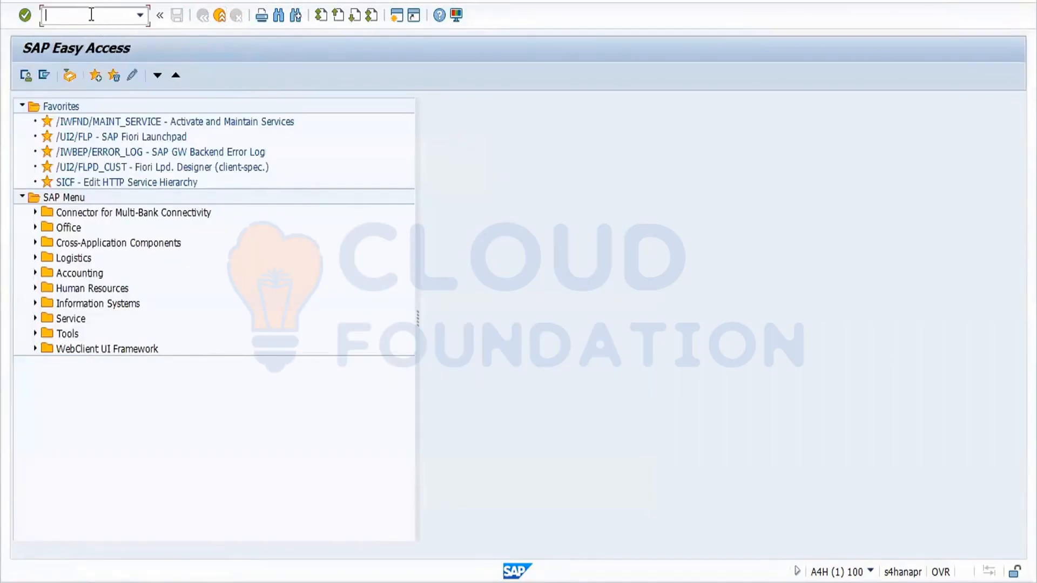
# In MM01, choose industry sector Mechanical engineering and material type ZFRT Finished Product.
pyautogui.write('mm01')
pyautogui.press('Return')
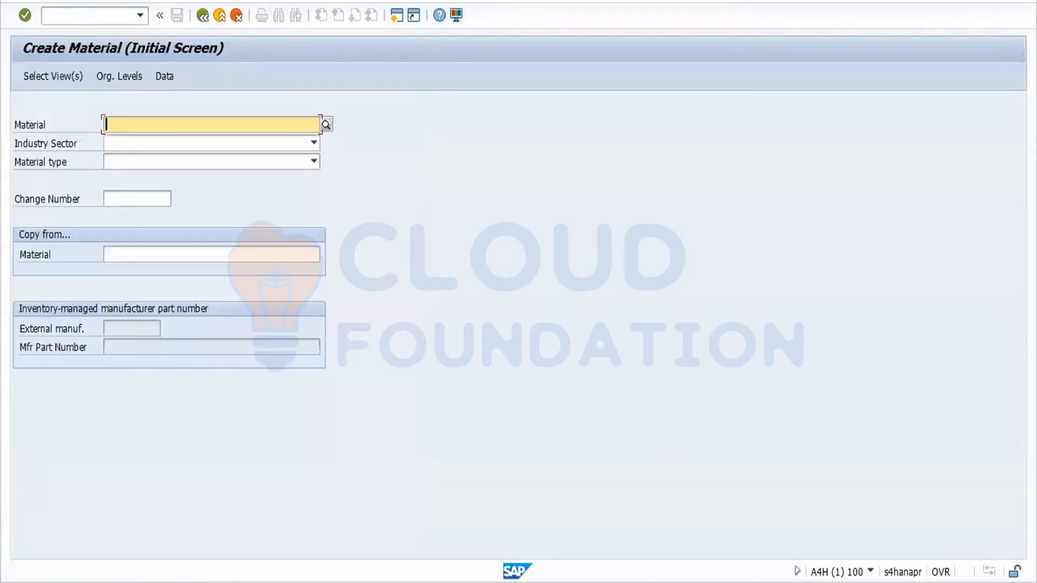
pyautogui.click(171, 147)
pyautogui.press('m')
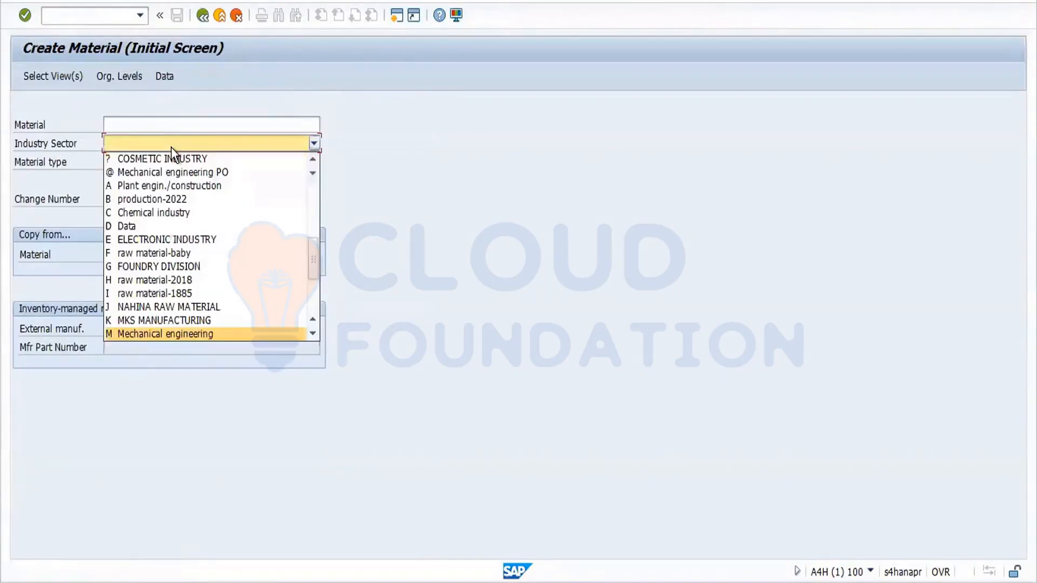
pyautogui.press('Return')
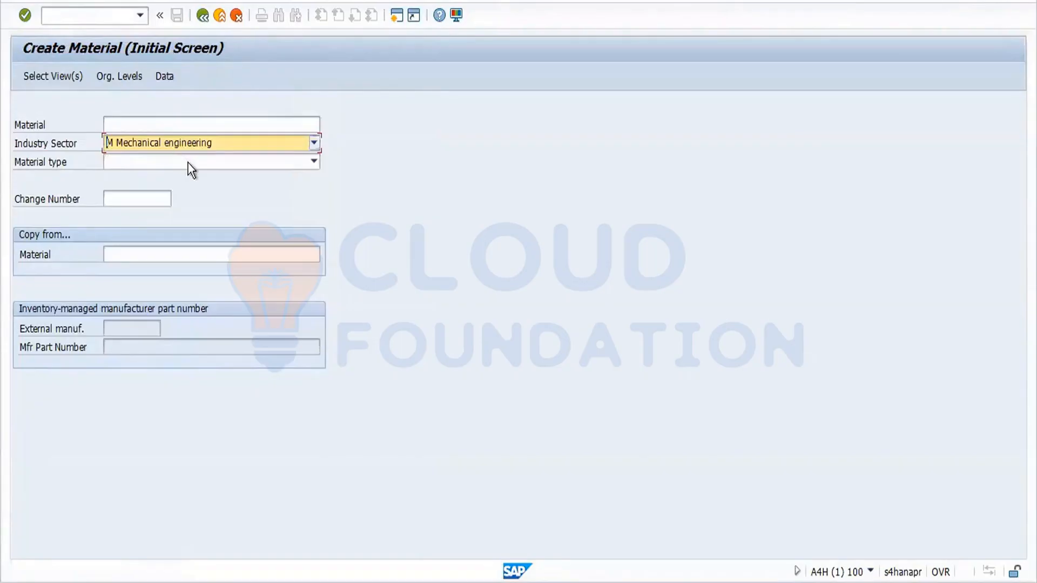
pyautogui.click(187, 163)
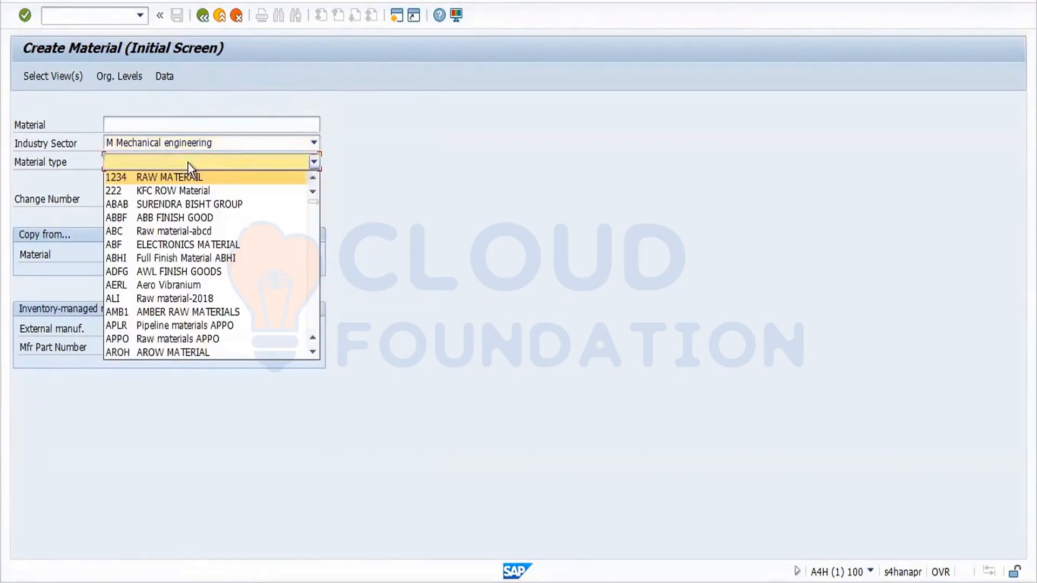
pyautogui.press('z')
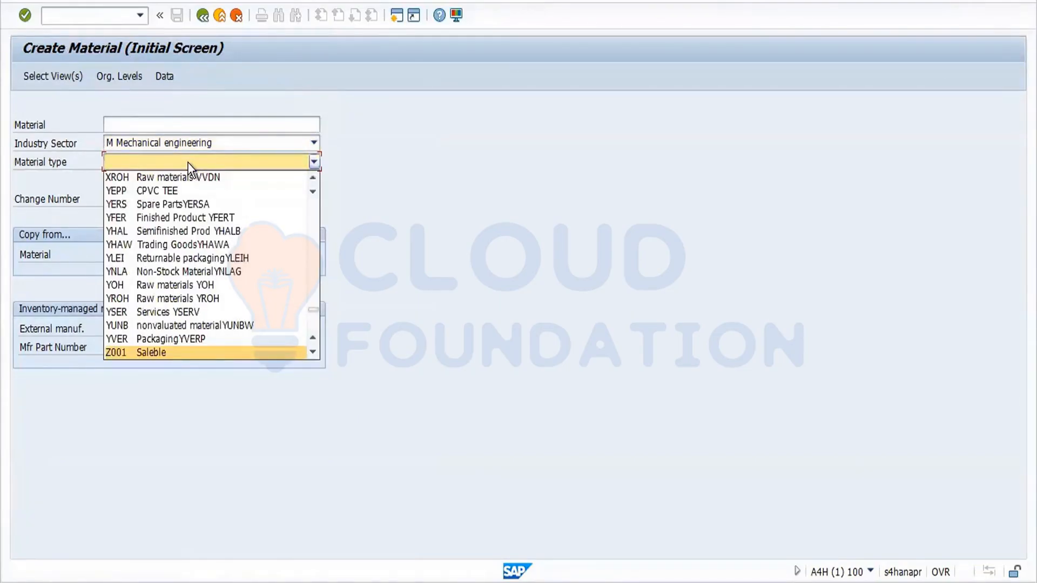
pyautogui.press('Down')
pyautogui.press('Down')
pyautogui.press('Down')
pyautogui.press('Down')
pyautogui.press('Down')
pyautogui.press('Down')
pyautogui.press('Down')
pyautogui.press('Down')
pyautogui.press('Down')
pyautogui.press('Down')
pyautogui.press('Down')
pyautogui.press('Down')
pyautogui.press('Down')
pyautogui.press('Down')
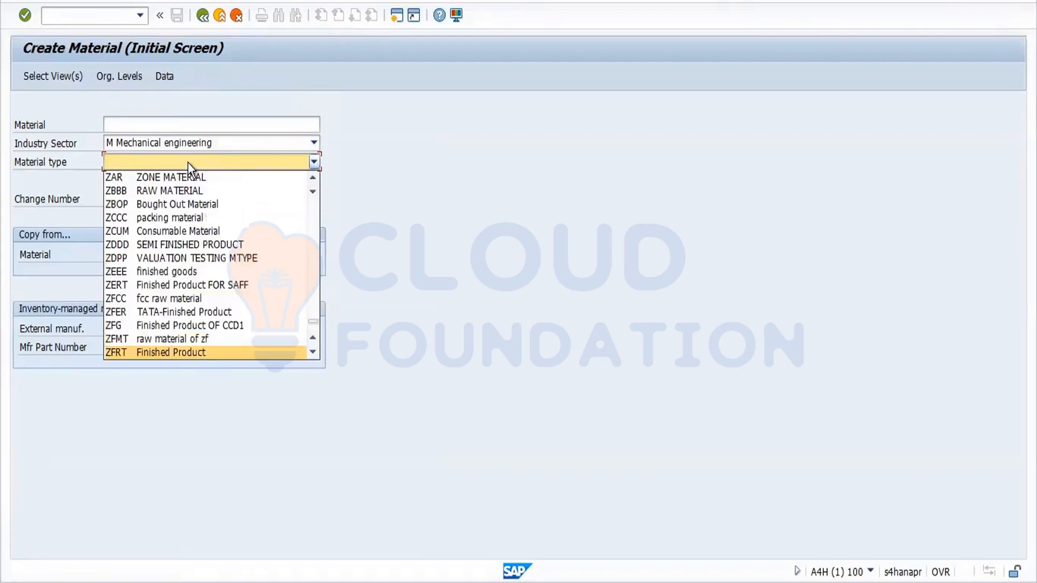
pyautogui.press('Return')
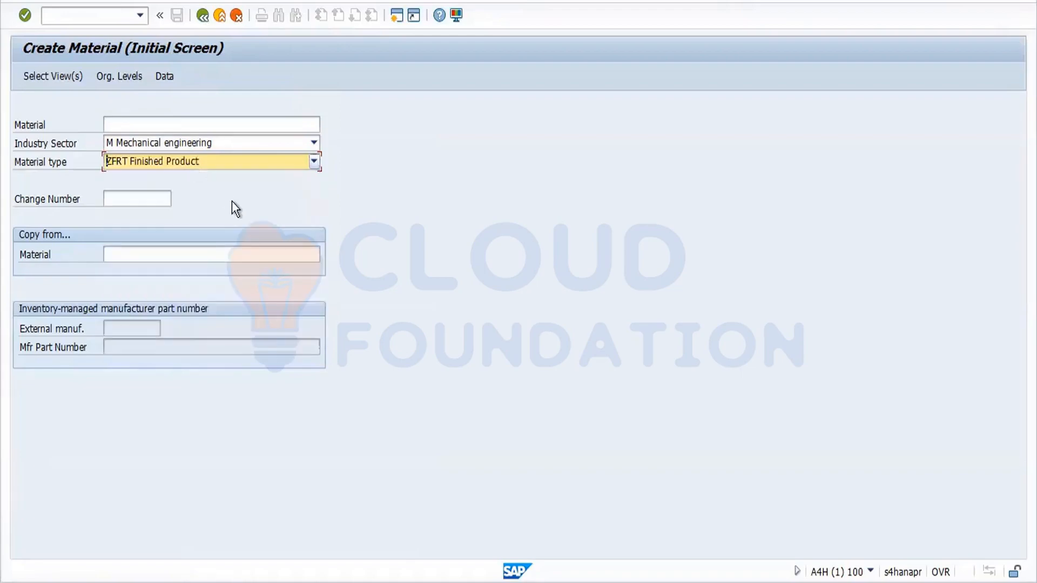
pyautogui.press('Return')
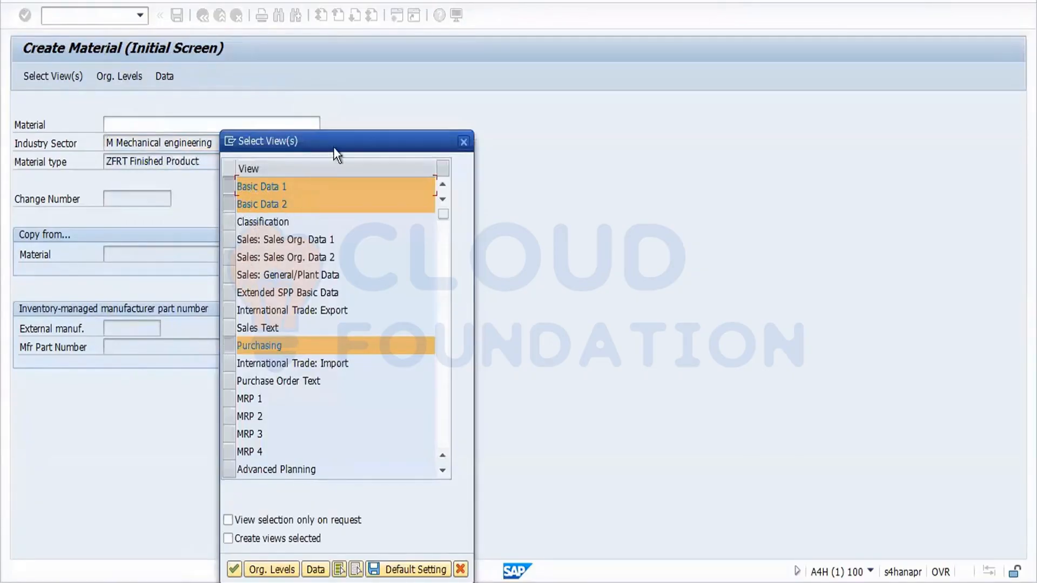
# Move the Select View(s) dialog up and to the right.
pyautogui.moveTo(339, 148); pyautogui.dragTo(441, 50)
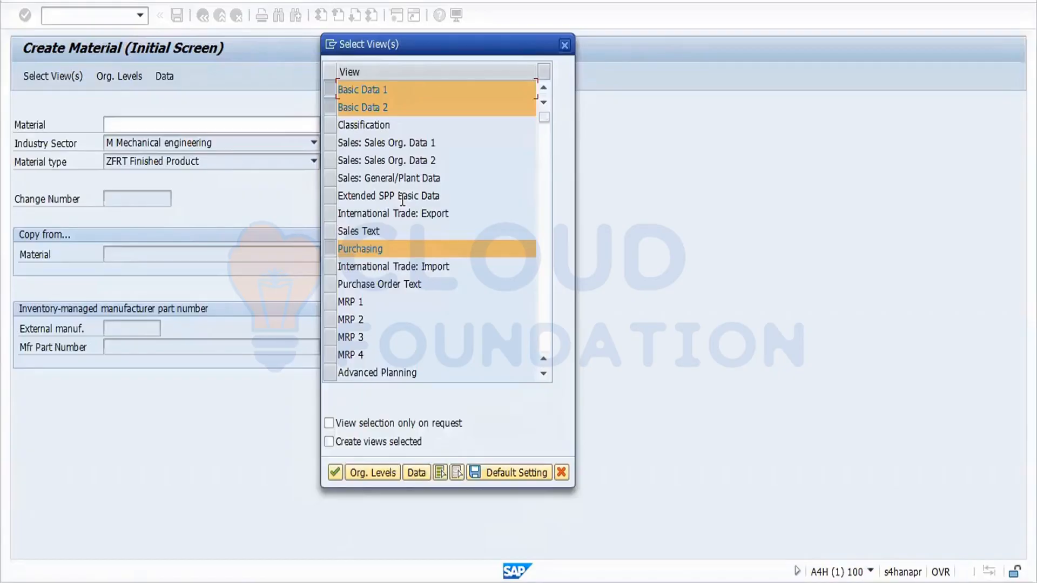
# Mark the Sales Org. Data 1, Sales Org. Data 2 and Sales: General/Plant Data views.
pyautogui.click(330, 142)
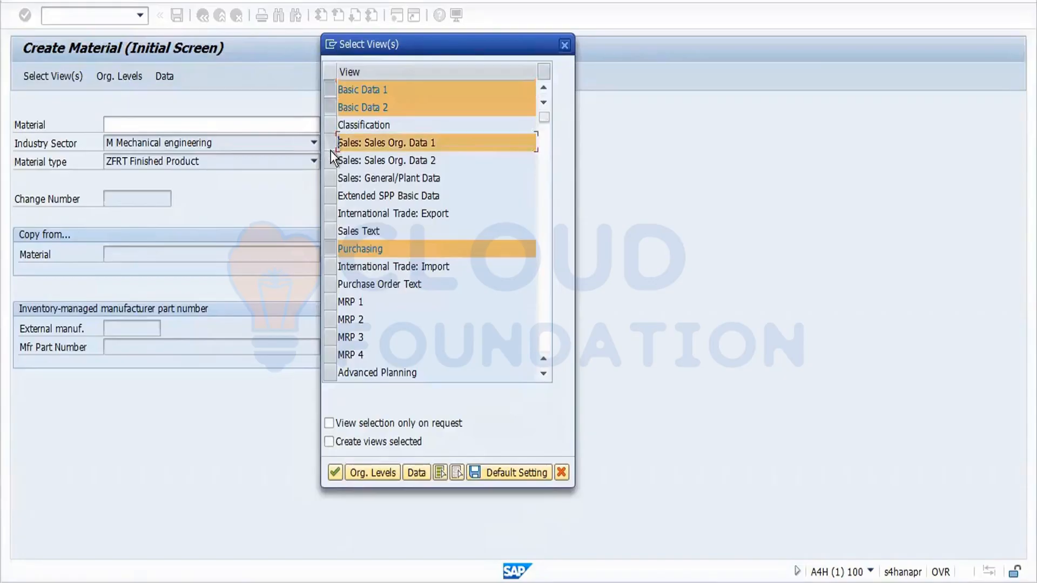
pyautogui.click(330, 150)
pyautogui.click(331, 149)
pyautogui.click(329, 161)
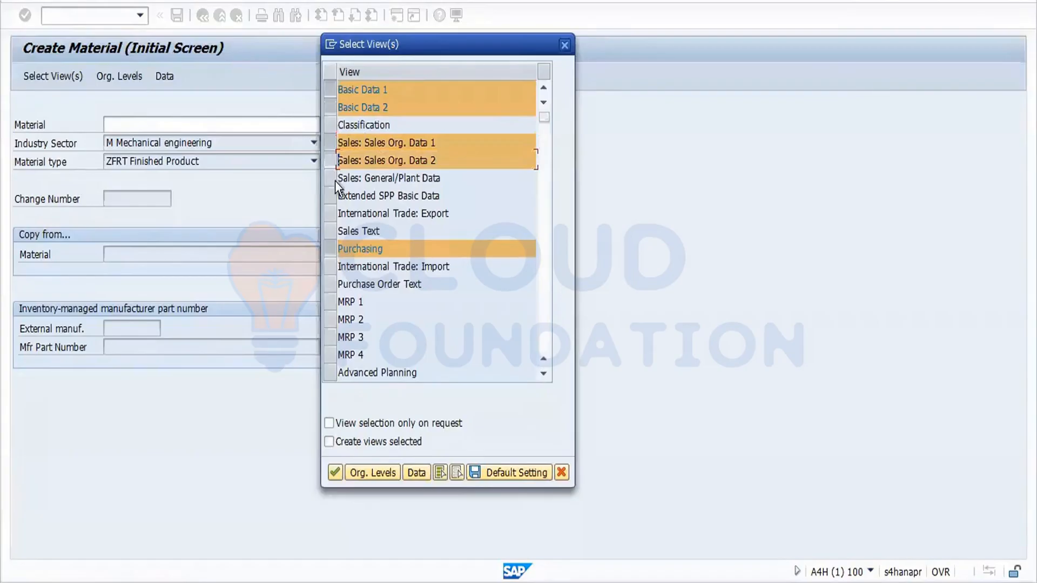
pyautogui.click(335, 182)
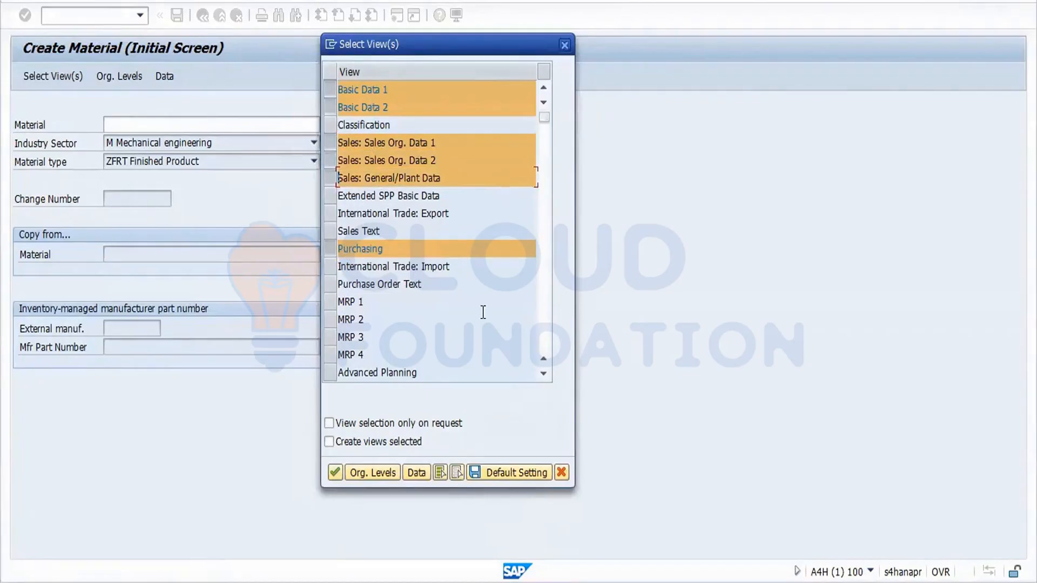
# Move down the view list to the General Plant Data/Storage and Accounting views.
pyautogui.click(543, 374)
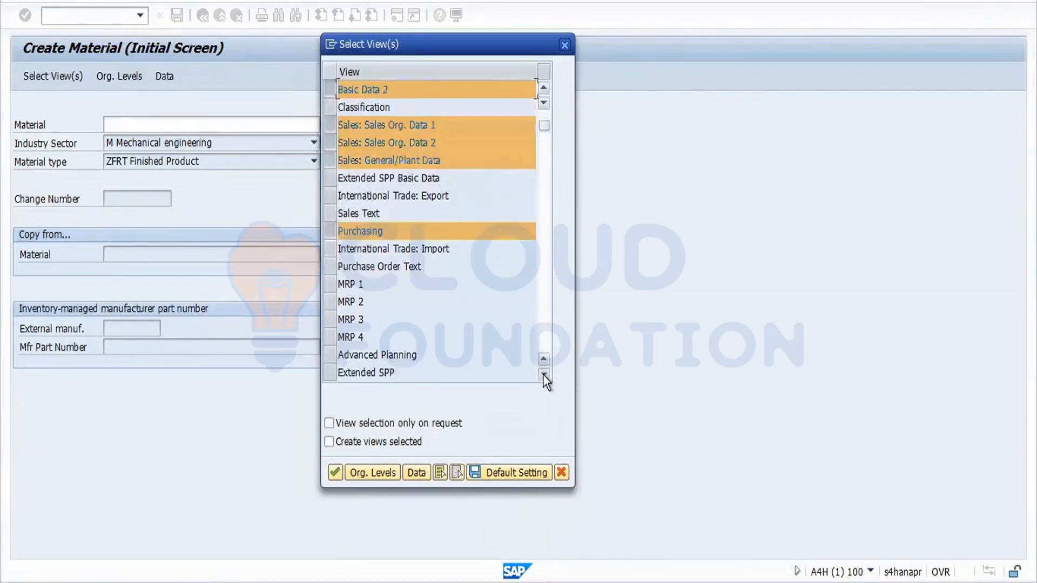
pyautogui.click(543, 374)
pyautogui.click(543, 374)
pyautogui.click(543, 374)
pyautogui.click(542, 375)
pyautogui.click(543, 374)
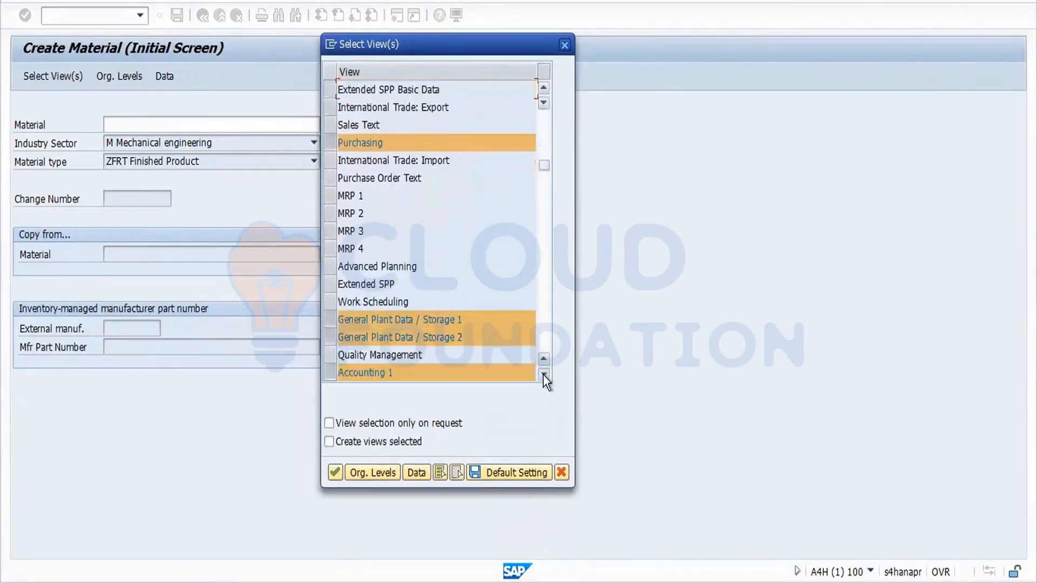
pyautogui.click(543, 374)
pyautogui.click(543, 374)
pyautogui.click(543, 375)
pyautogui.click(543, 374)
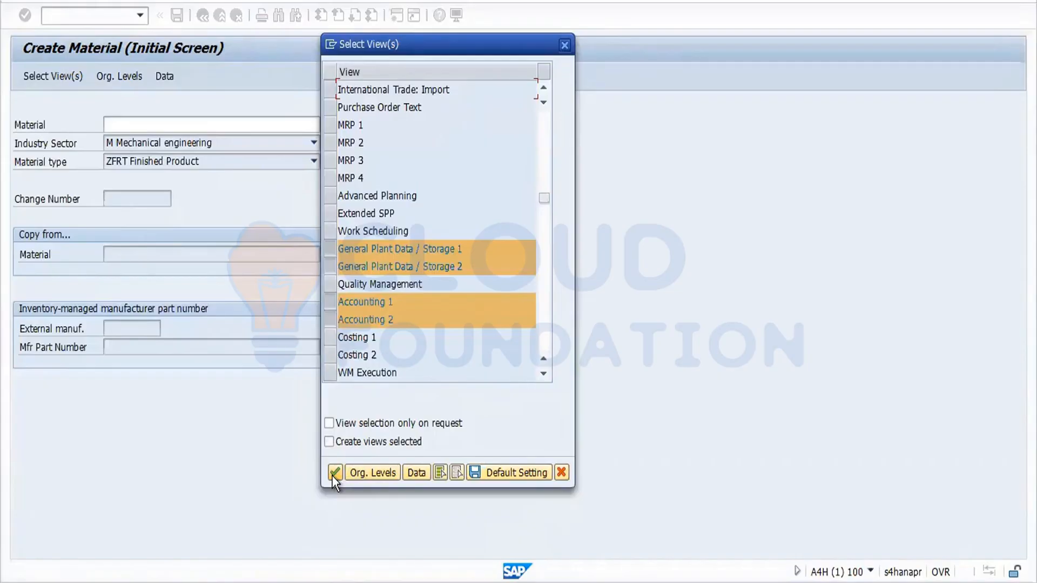
# Set organizational levels to plant FOR1 and storage location FOS1, then continue.
pyautogui.click(334, 473)
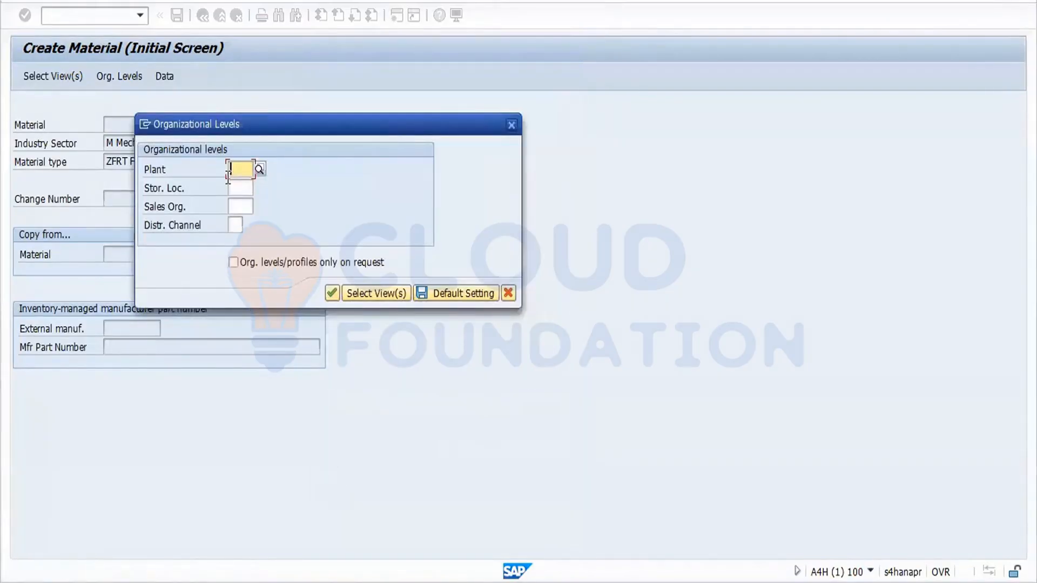
pyautogui.write('f')
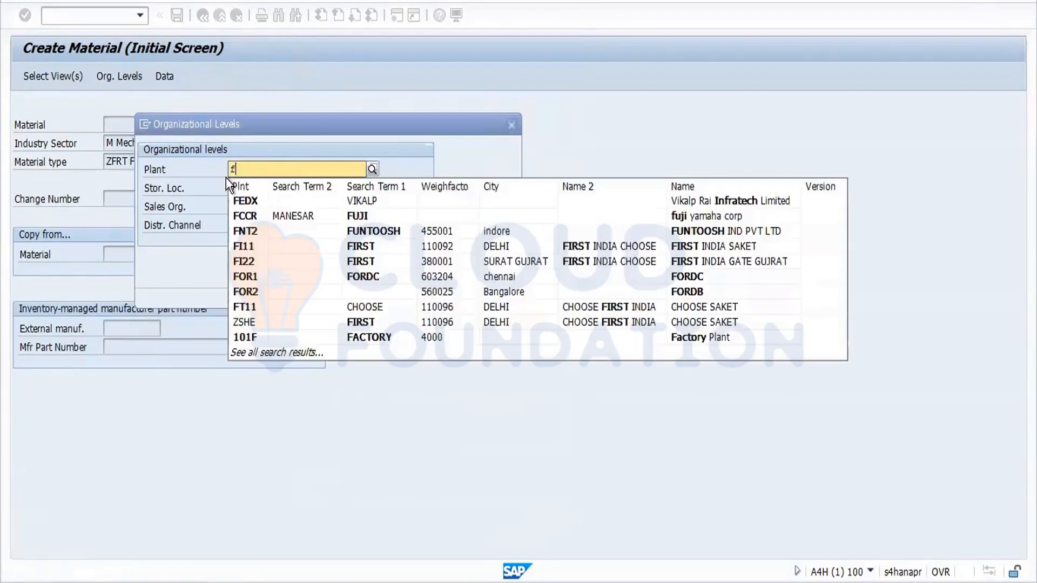
pyautogui.write('or1')
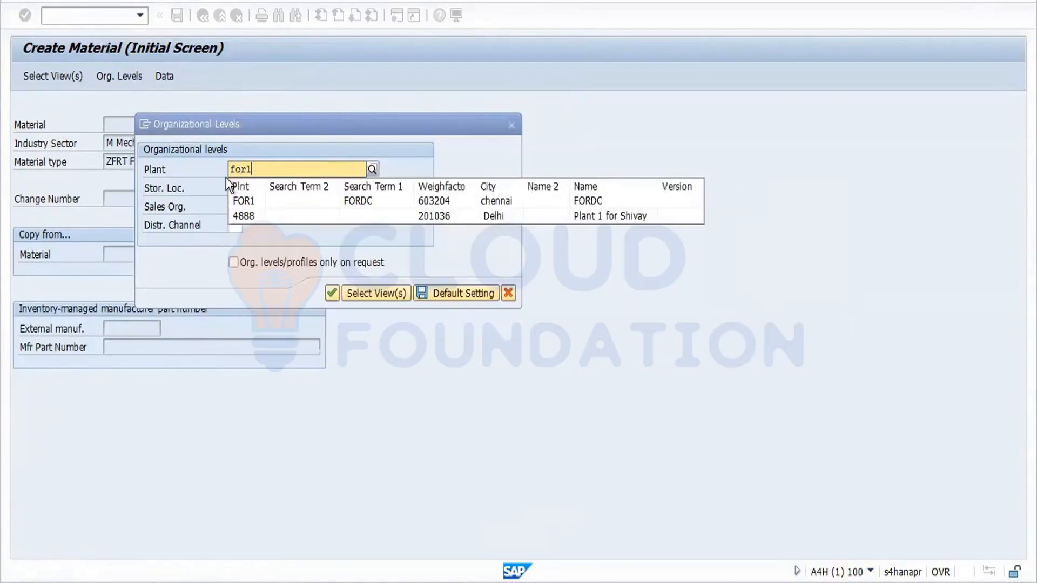
pyautogui.click(239, 201)
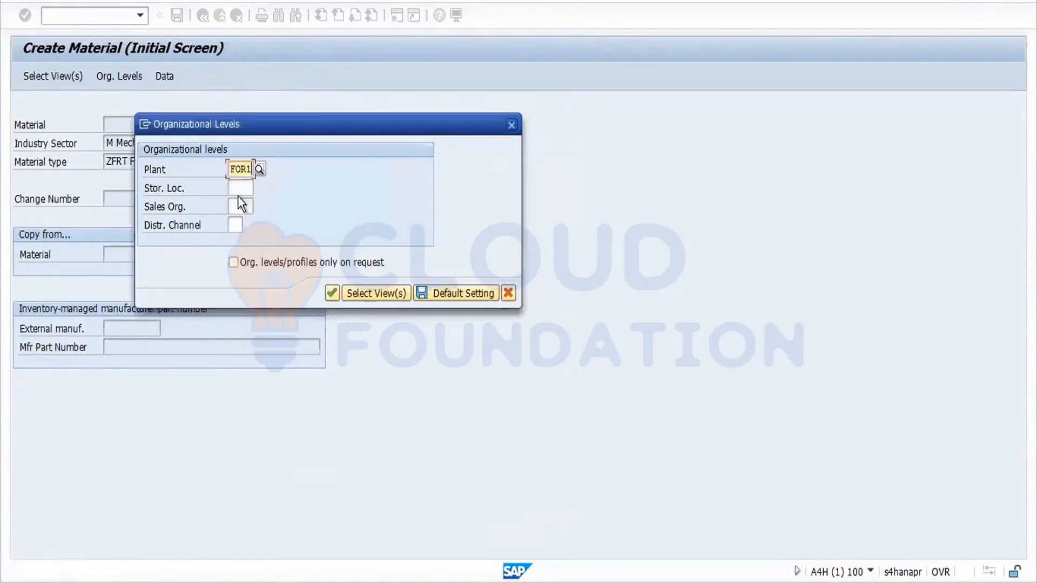
pyautogui.click(235, 187)
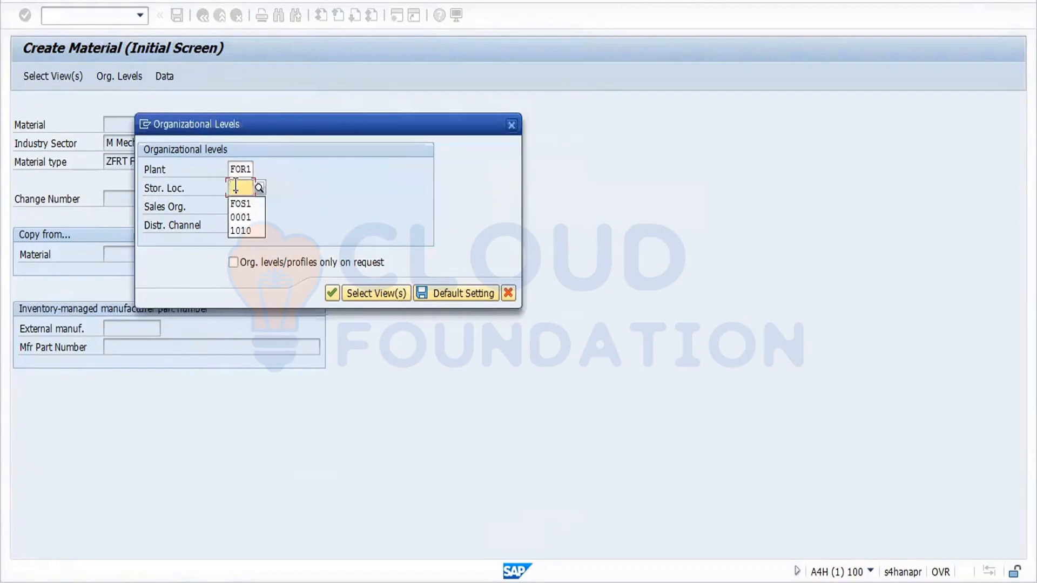
pyautogui.click(239, 201)
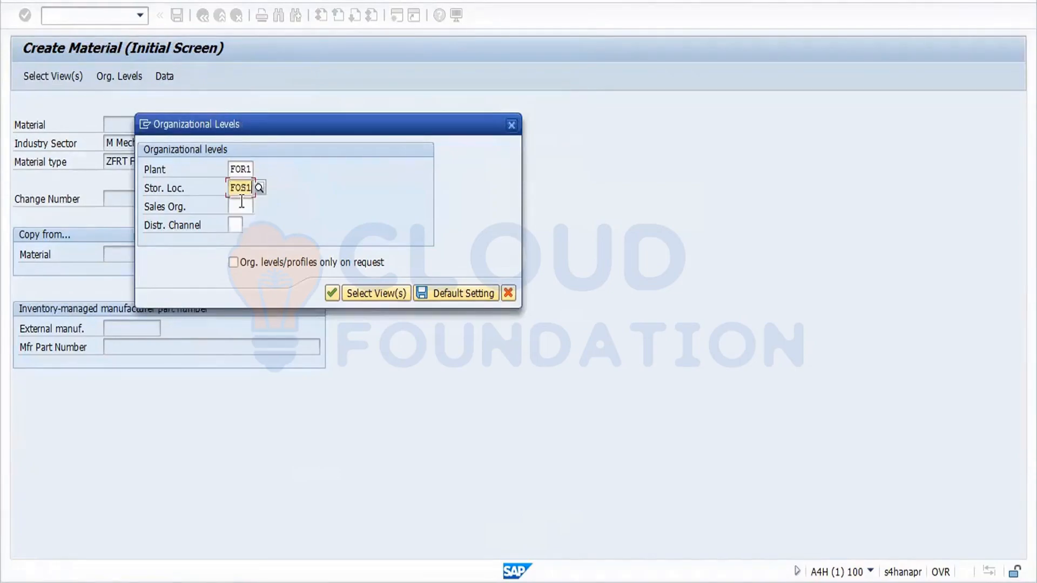
pyautogui.click(332, 293)
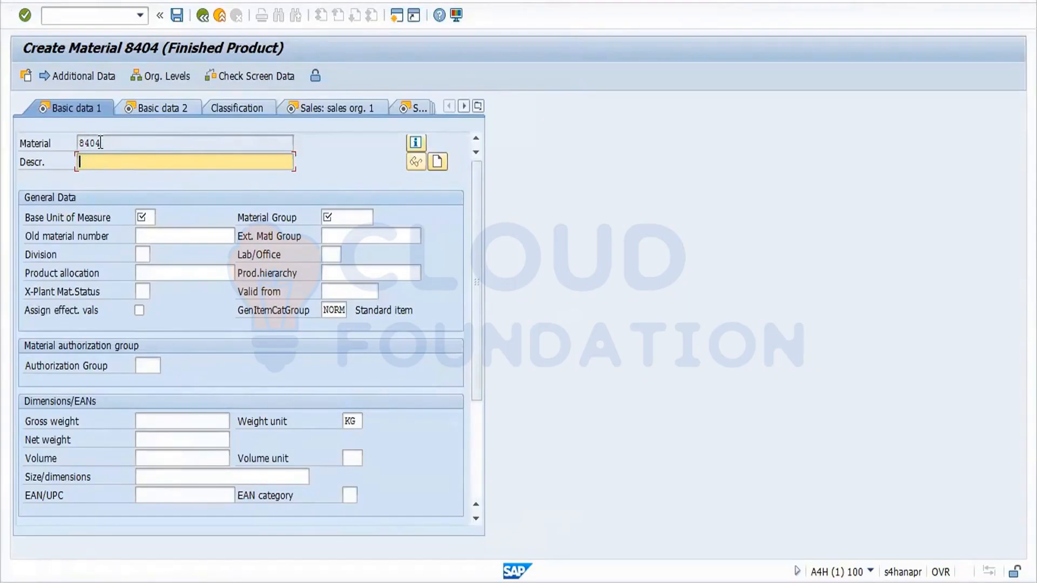
# Enter 'Engg. Part 1' as the description for material 8404.
pyautogui.moveTo(102, 143); pyautogui.dragTo(67, 151)
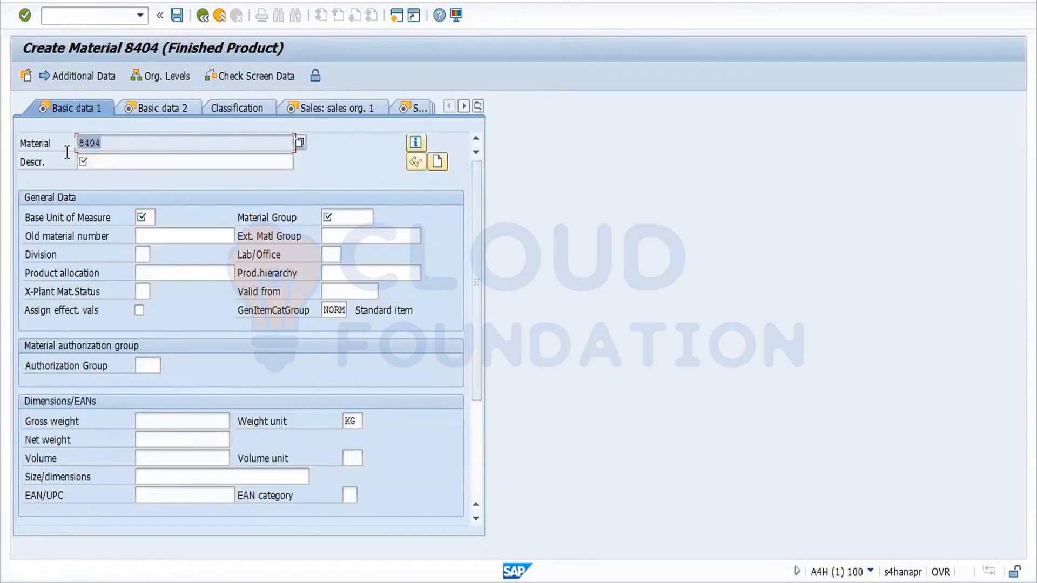
pyautogui.click(103, 159)
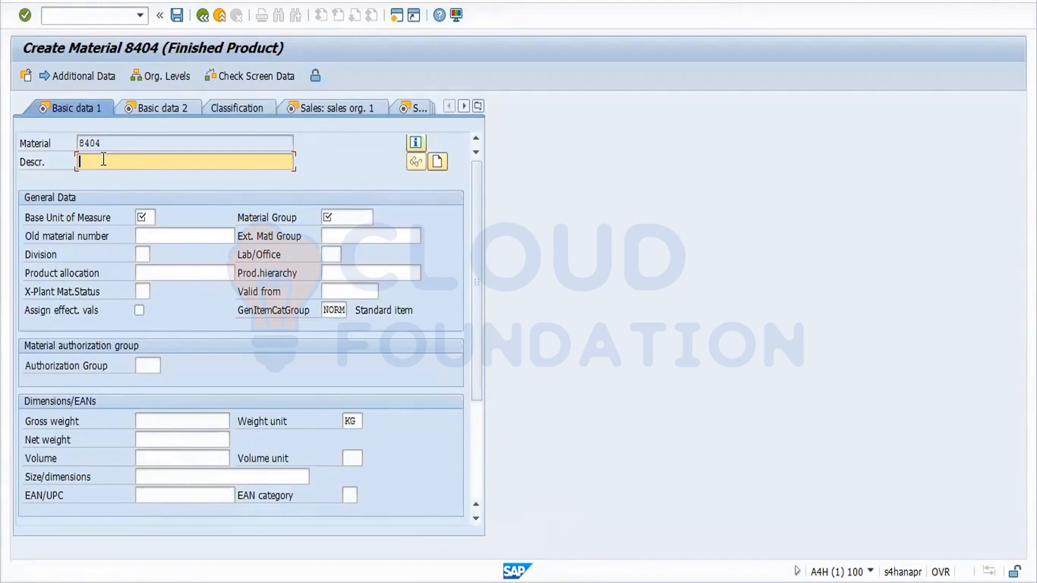
pyautogui.write('D')
pyautogui.press('BackSpace')
pyautogui.write('Eng')
pyautogui.press('BackSpace')
pyautogui.write('g. Part 1')
# Set base unit PC and material group 01, then continue to Basic data 2.
pyautogui.press('Tab')
pyautogui.press('Tab')
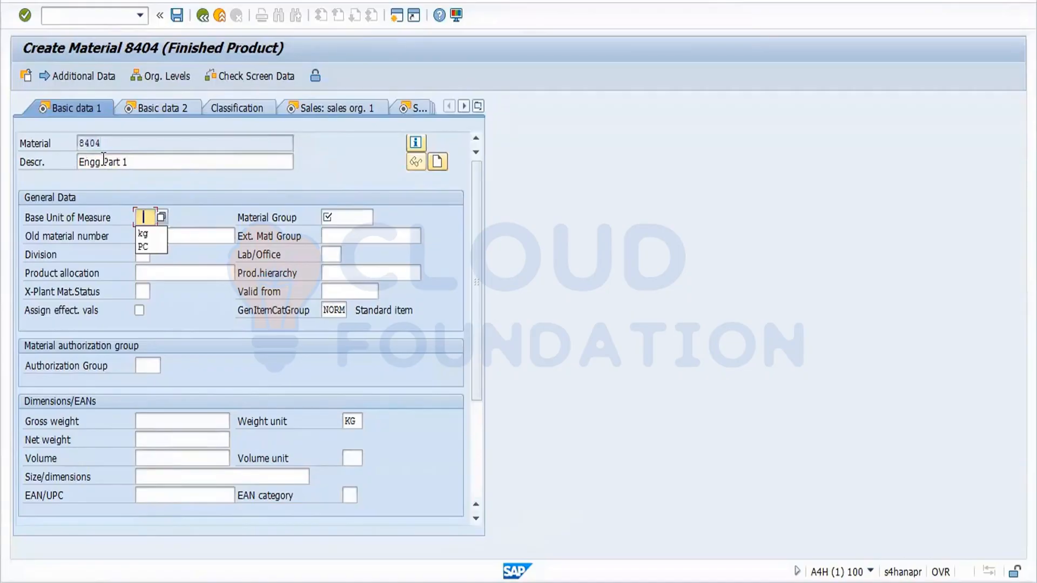
pyautogui.press('Down')
pyautogui.press('Down')
pyautogui.press('Return')
pyautogui.press('Tab')
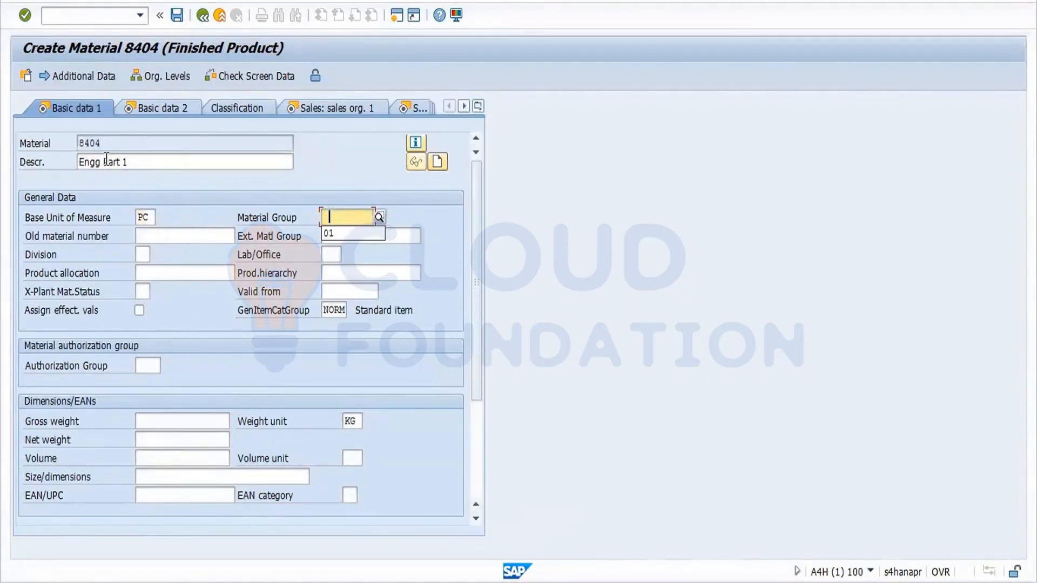
pyautogui.press('Down')
pyautogui.press('Return')
pyautogui.press('Return')
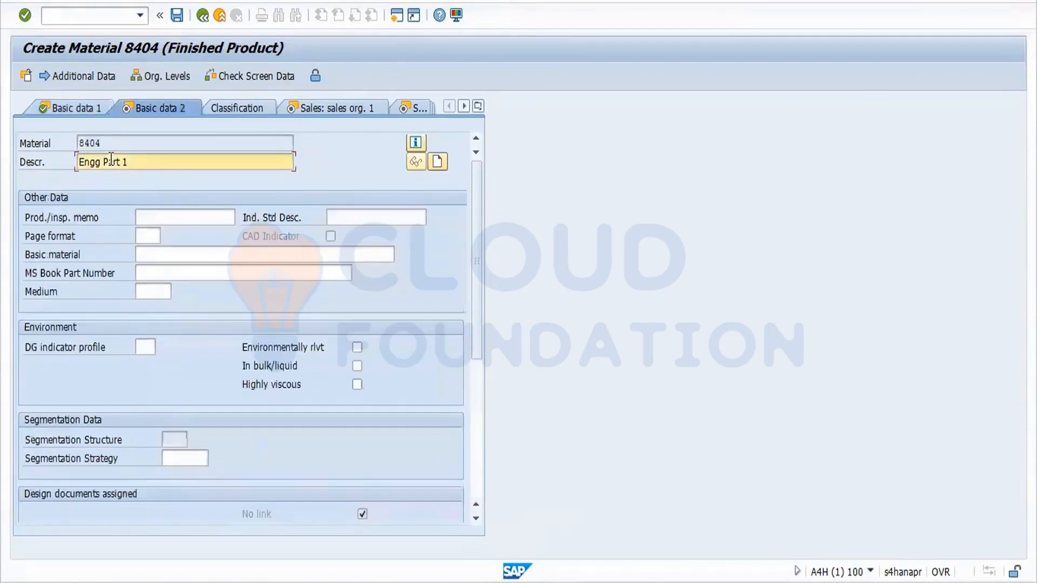
# Enter purchasing group FOR on the Purchasing view and list the purchasing value keys.
pyautogui.press('Return')
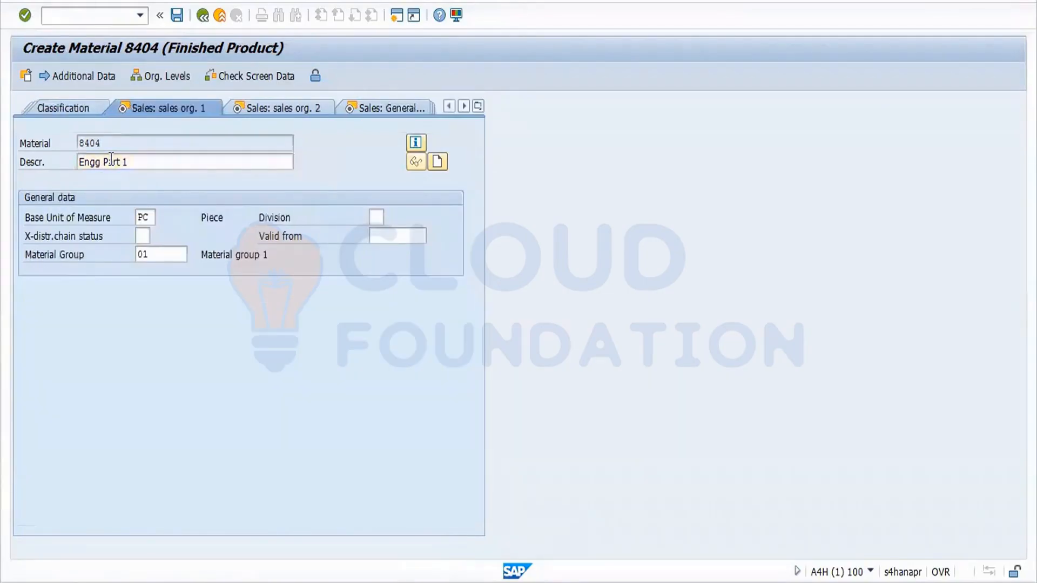
pyautogui.press('Return')
pyautogui.press('Return')
pyautogui.press('Return')
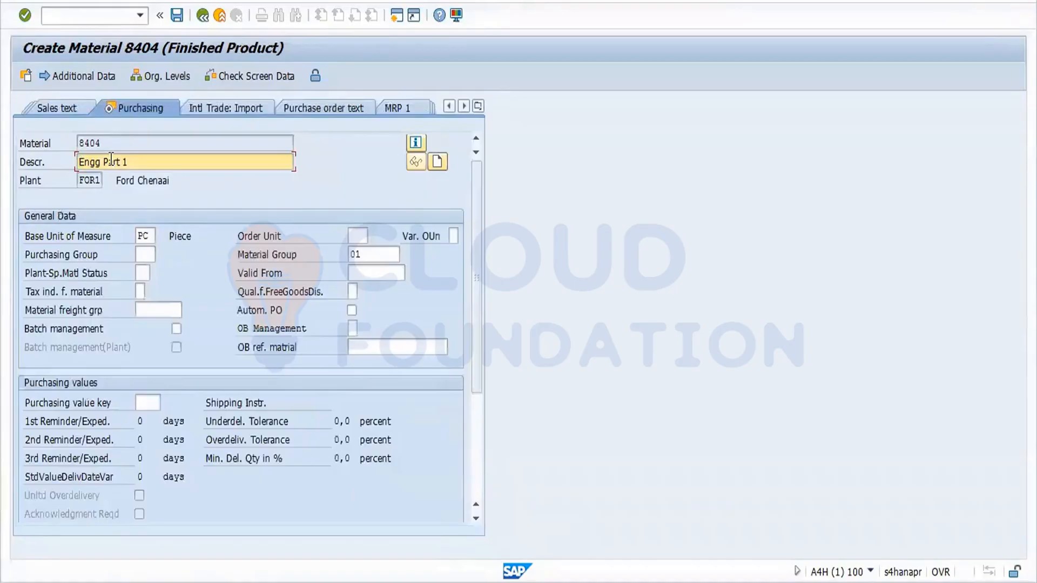
pyautogui.click(146, 255)
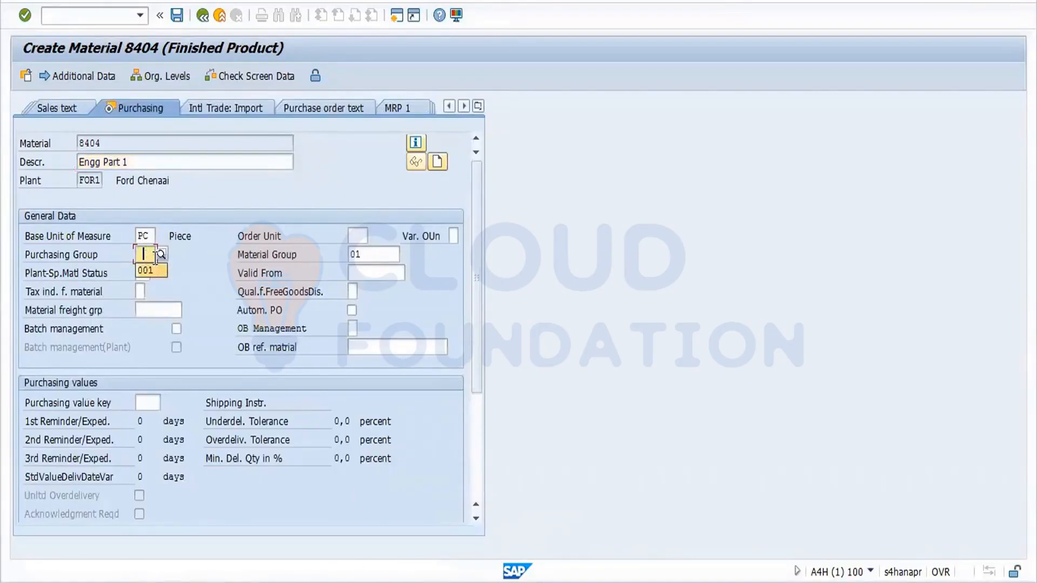
pyautogui.write('for')
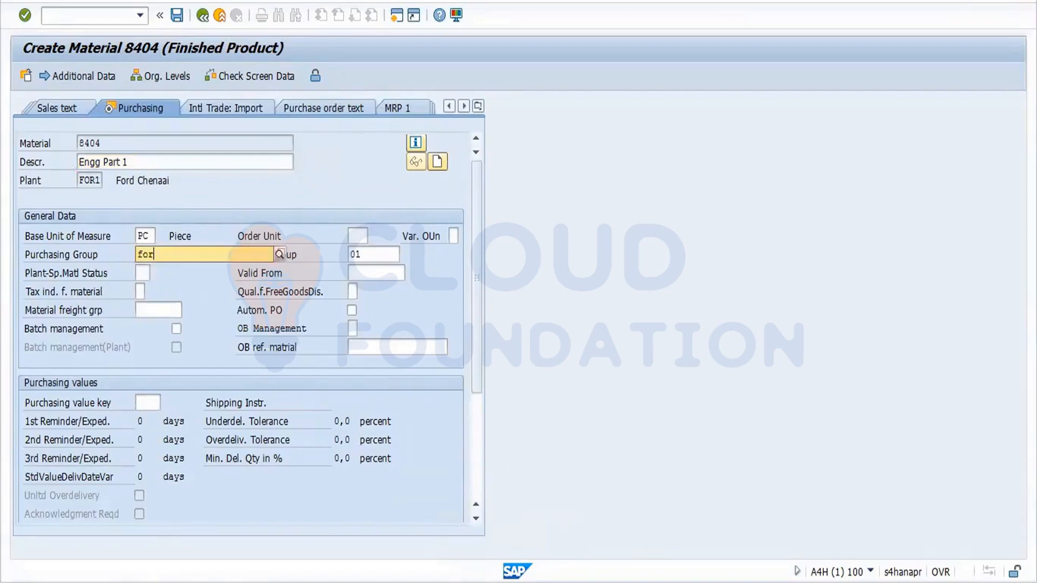
pyautogui.click(160, 282)
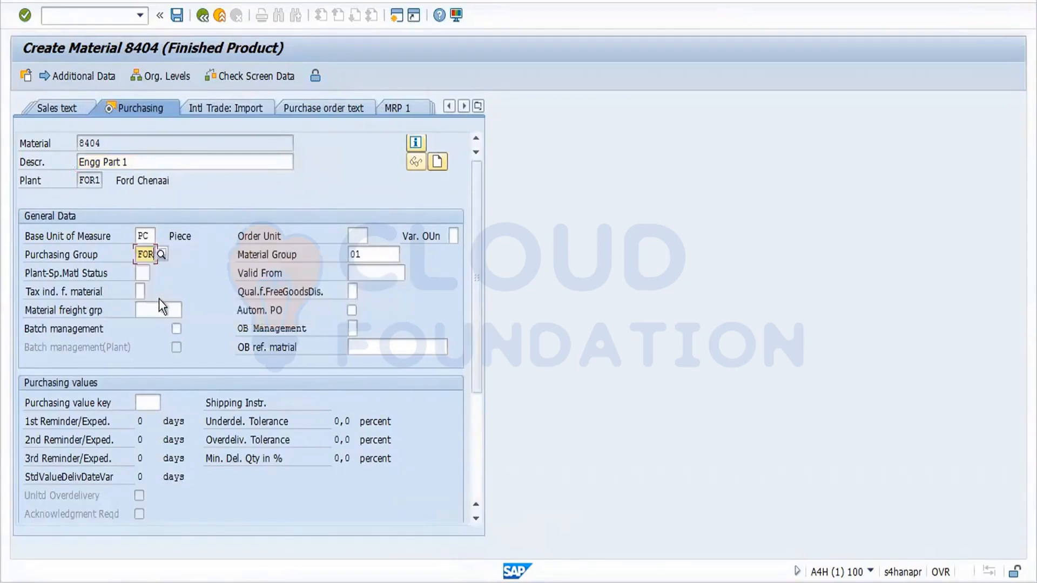
pyautogui.click(153, 406)
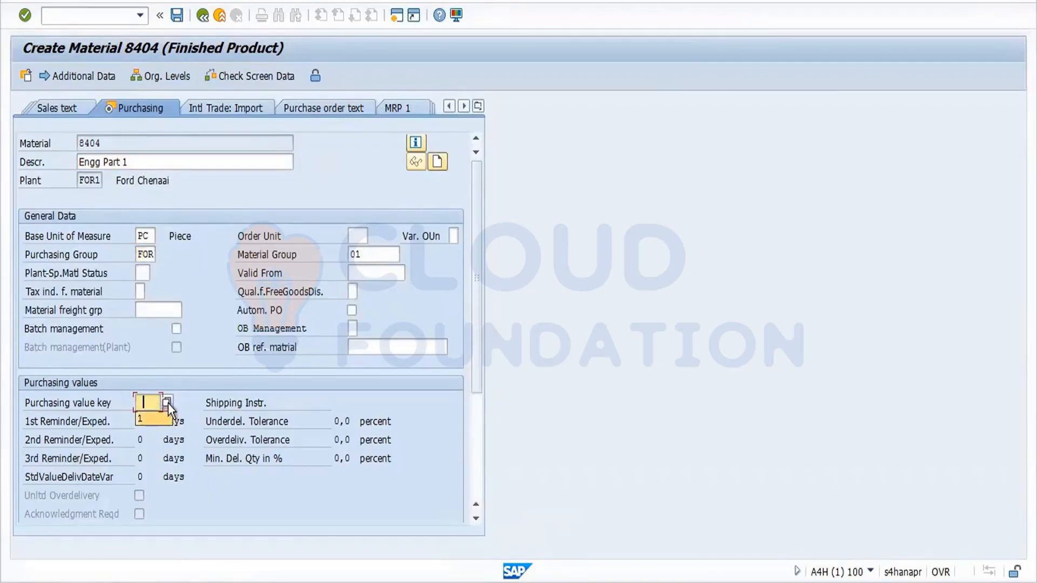
pyautogui.click(167, 403)
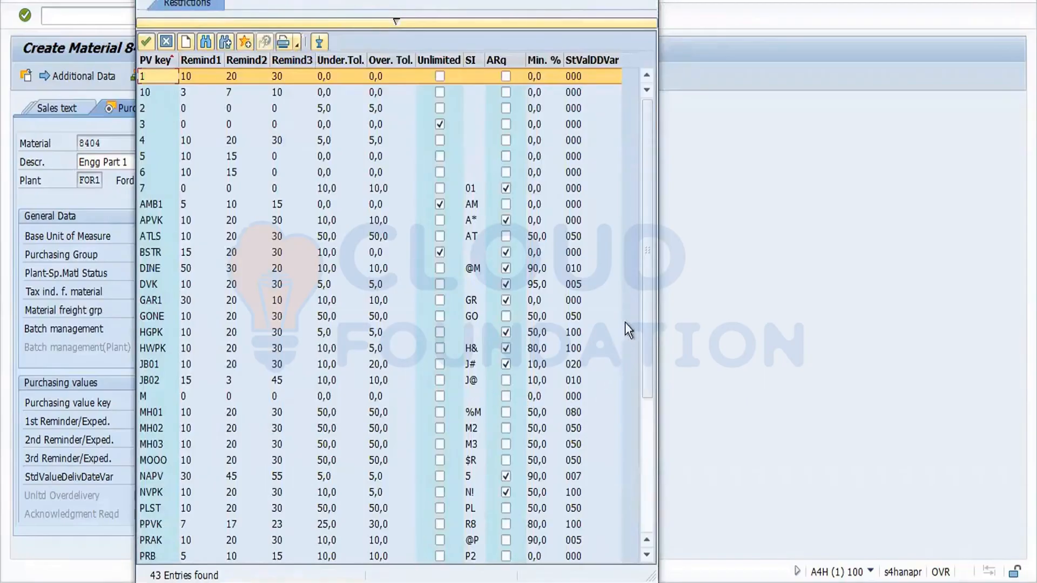
# Apply purchasing value key 7 (10% tolerances), accept the warning, and reach Plant data / stor. 1.
pyautogui.moveTo(646, 324); pyautogui.dragTo(640, 524)
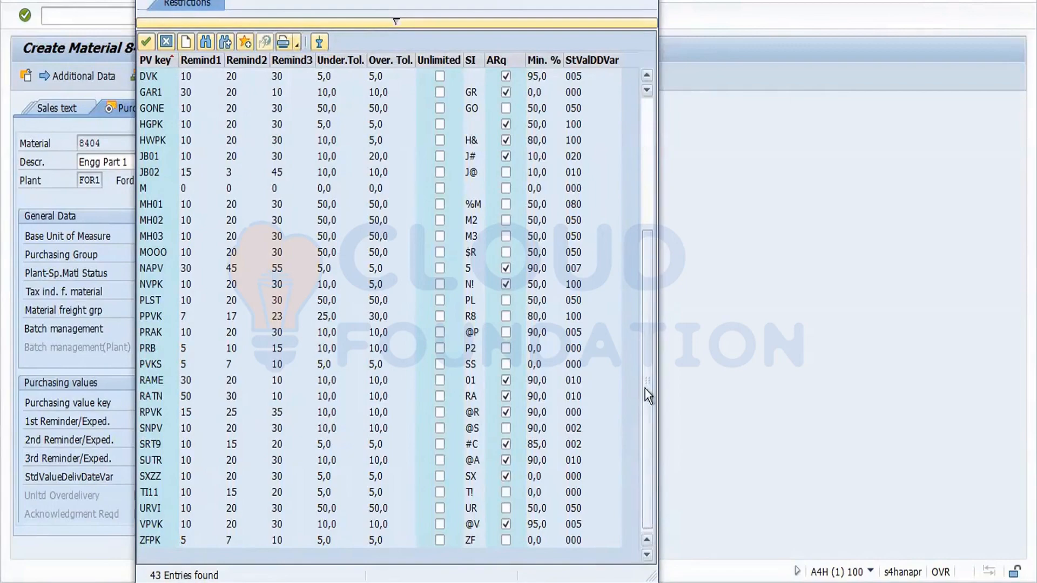
pyautogui.moveTo(646, 390); pyautogui.dragTo(654, 307)
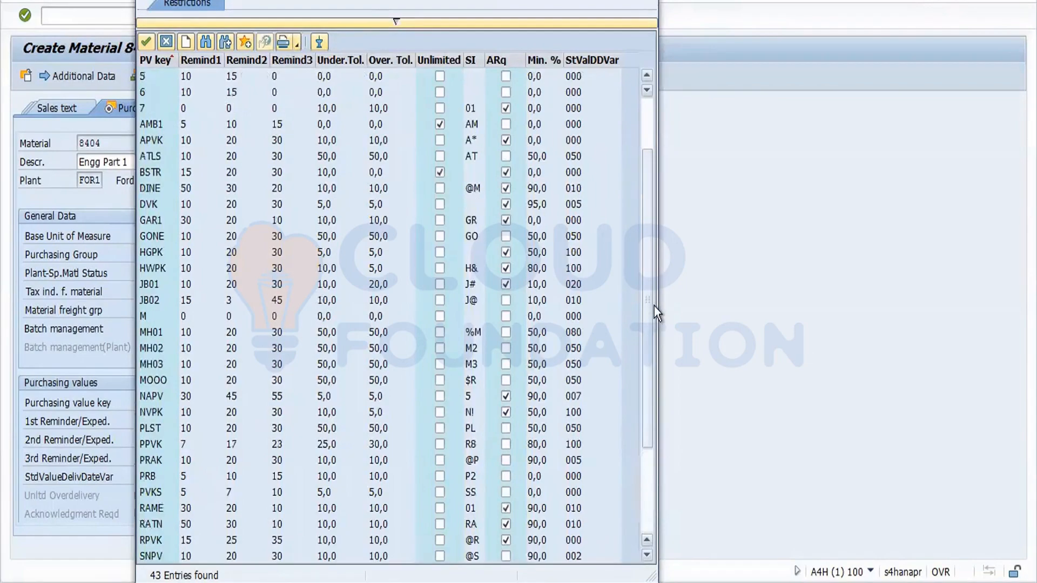
pyautogui.moveTo(647, 181); pyautogui.dragTo(649, 90)
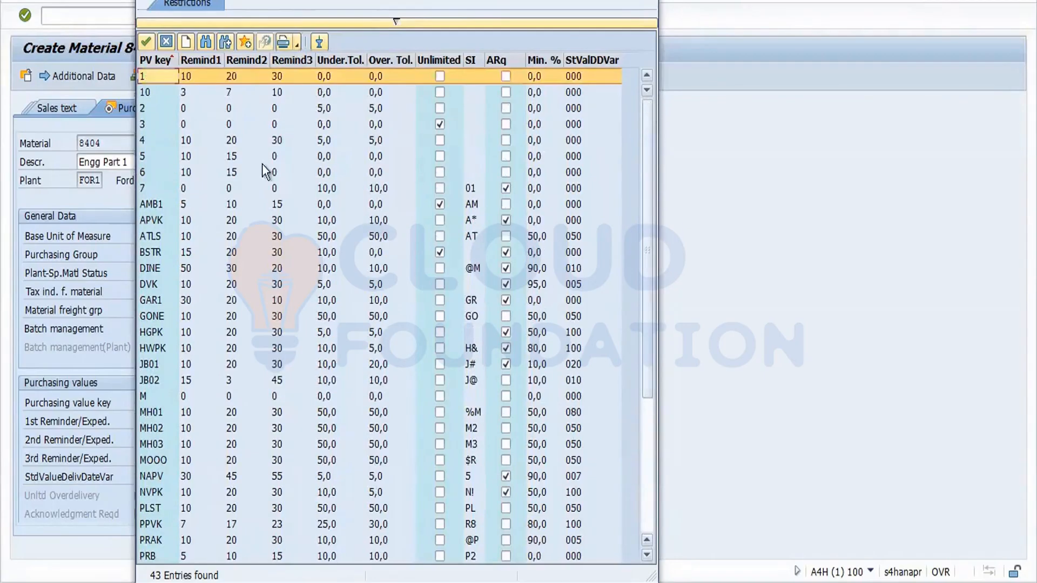
pyautogui.click(143, 188)
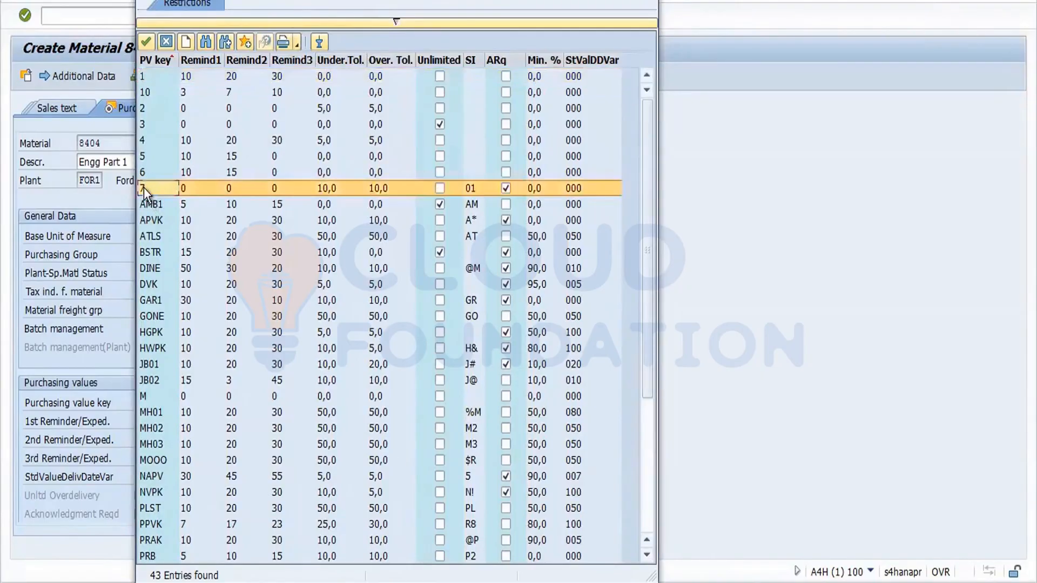
pyautogui.doubleClick(143, 187)
pyautogui.press('Return')
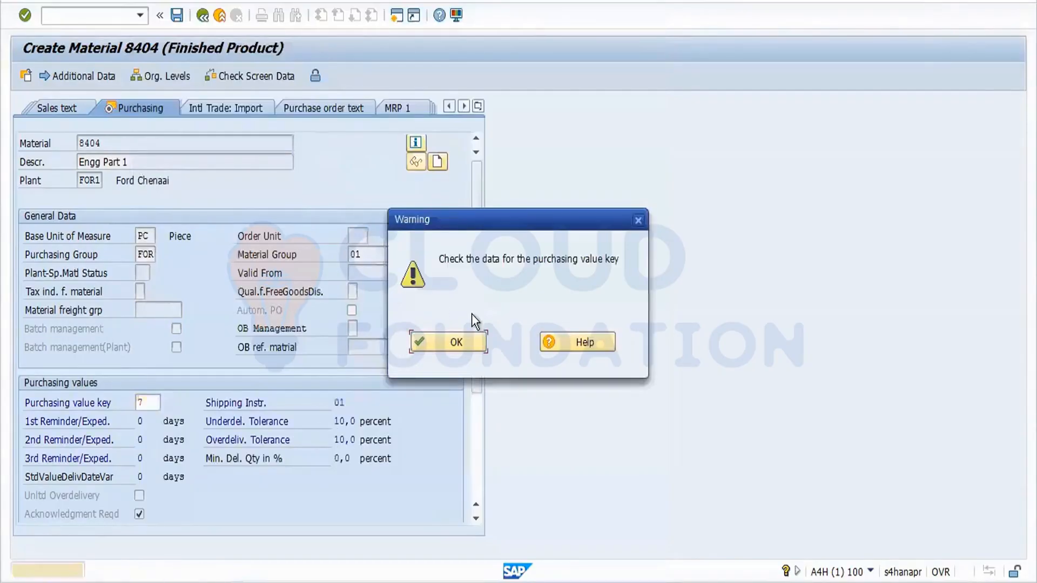
pyautogui.click(459, 342)
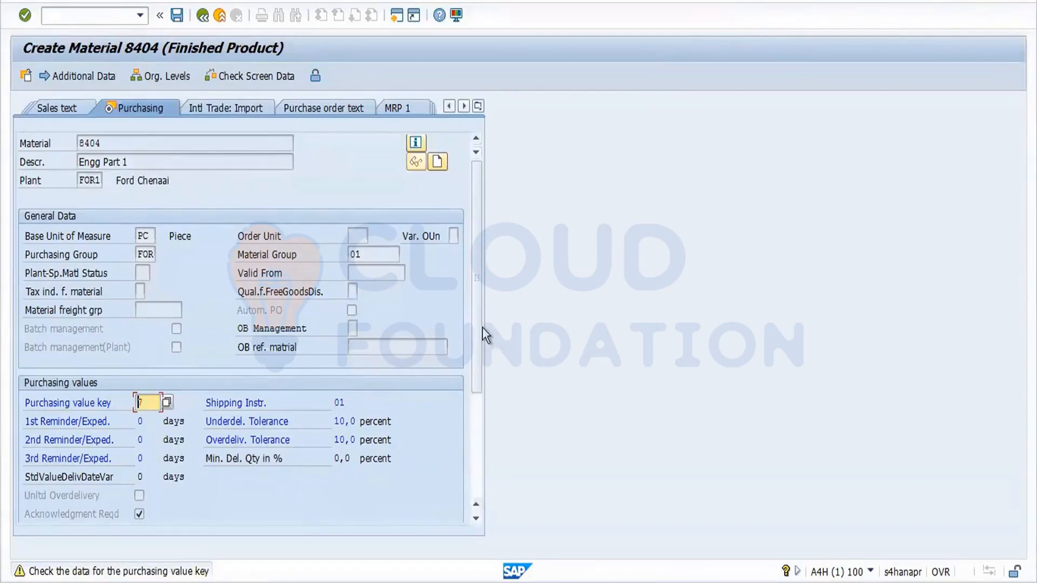
pyautogui.click(358, 287)
pyautogui.press('Return')
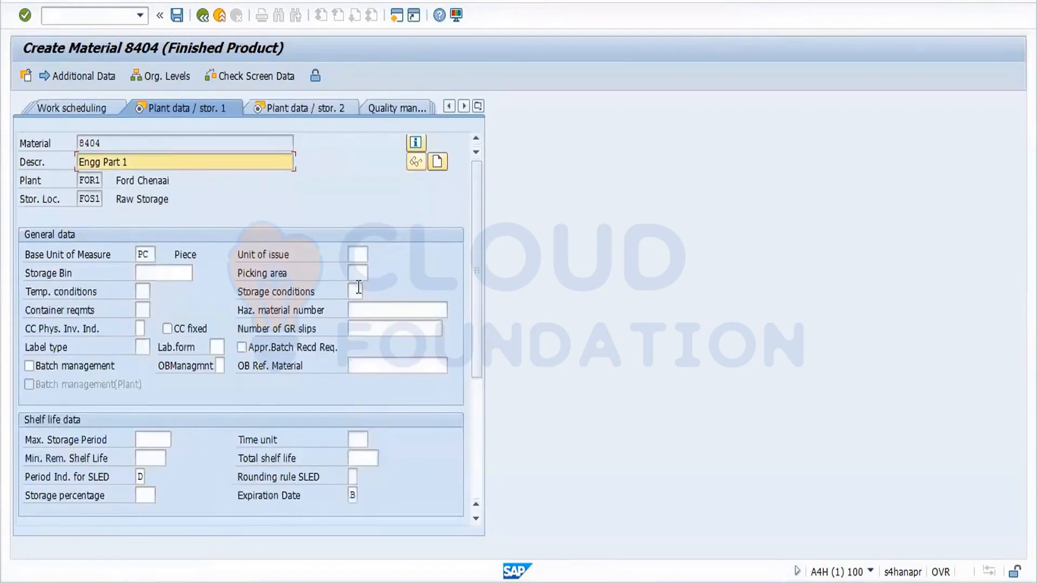
# Enter standard price 10 INR on Accounting 1 and save material 8404.
pyautogui.press('Return')
pyautogui.press('Return')
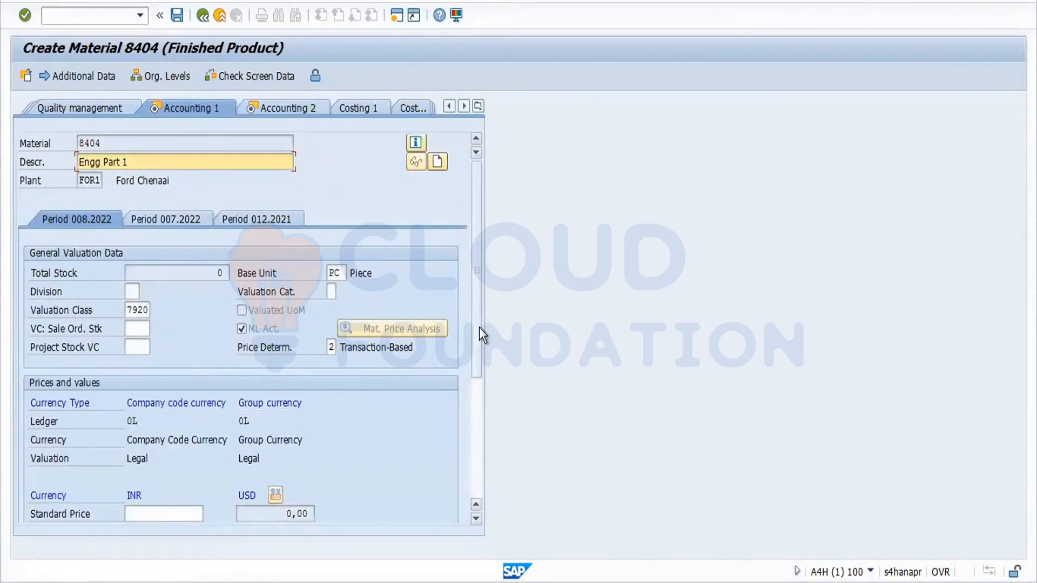
pyautogui.scroll(-3, 478, 336)
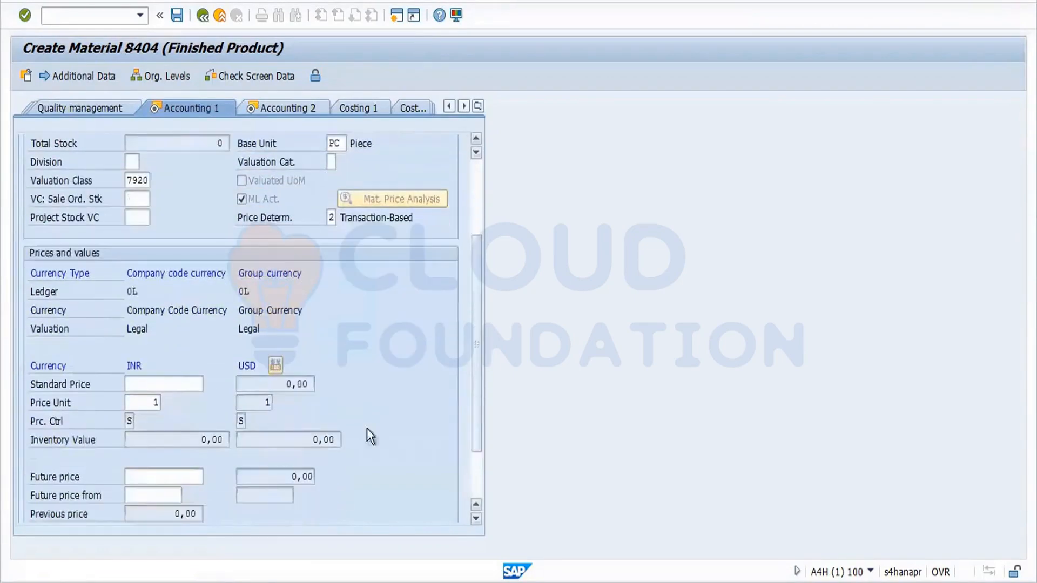
pyautogui.click(152, 388)
pyautogui.write('10')
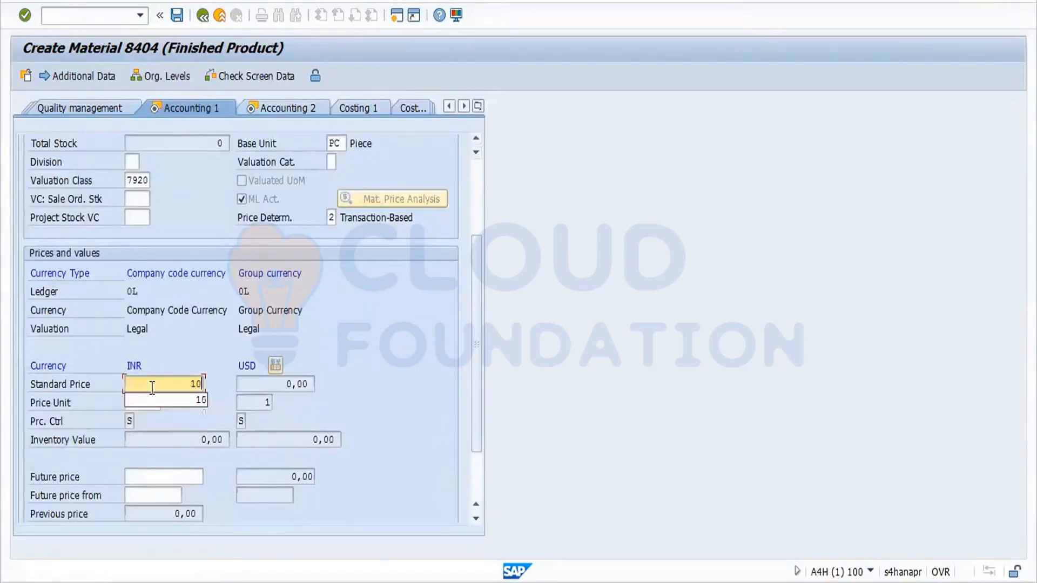
pyautogui.press('Return')
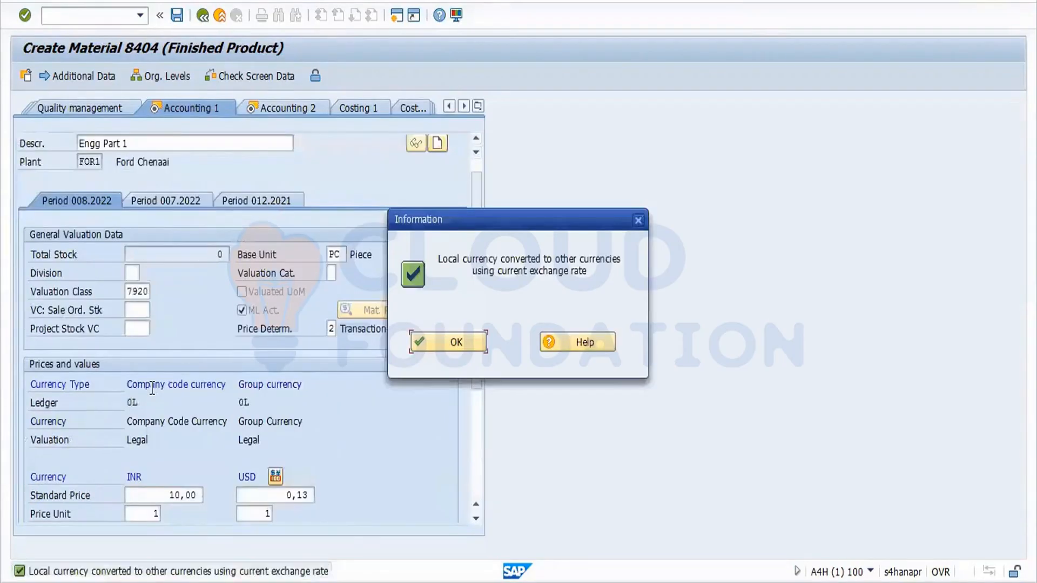
pyautogui.press('Return')
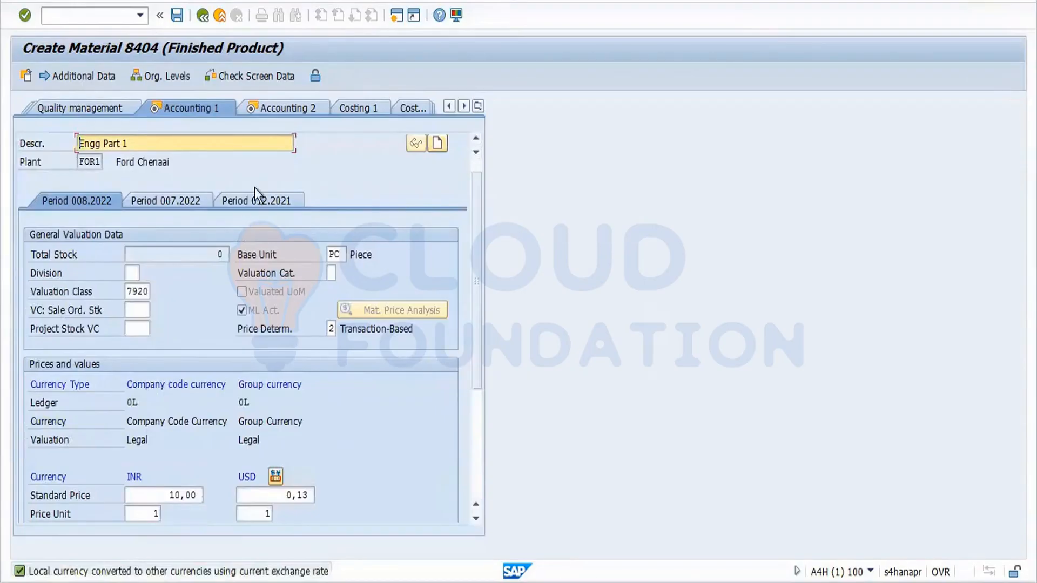
pyautogui.click(177, 17)
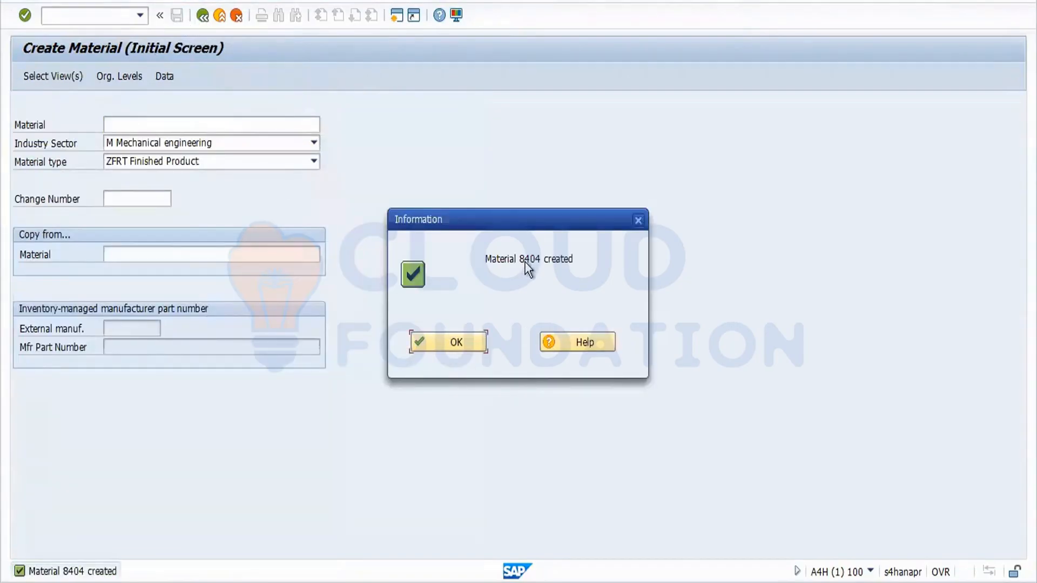
pyautogui.click(458, 340)
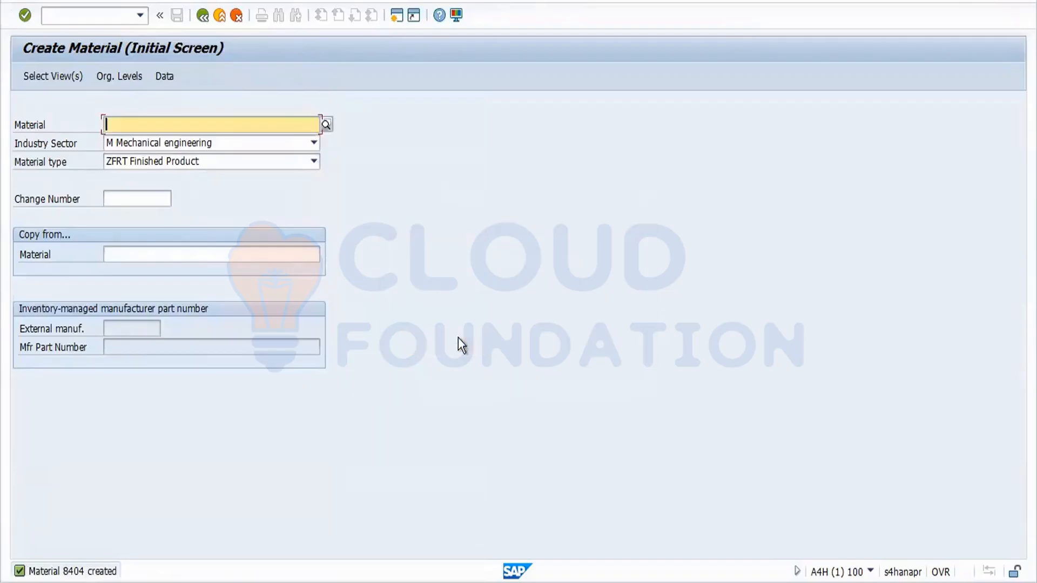
# Run MM60 for material 8404 at plant FOR1 and check its row and description.
pyautogui.click(87, 19)
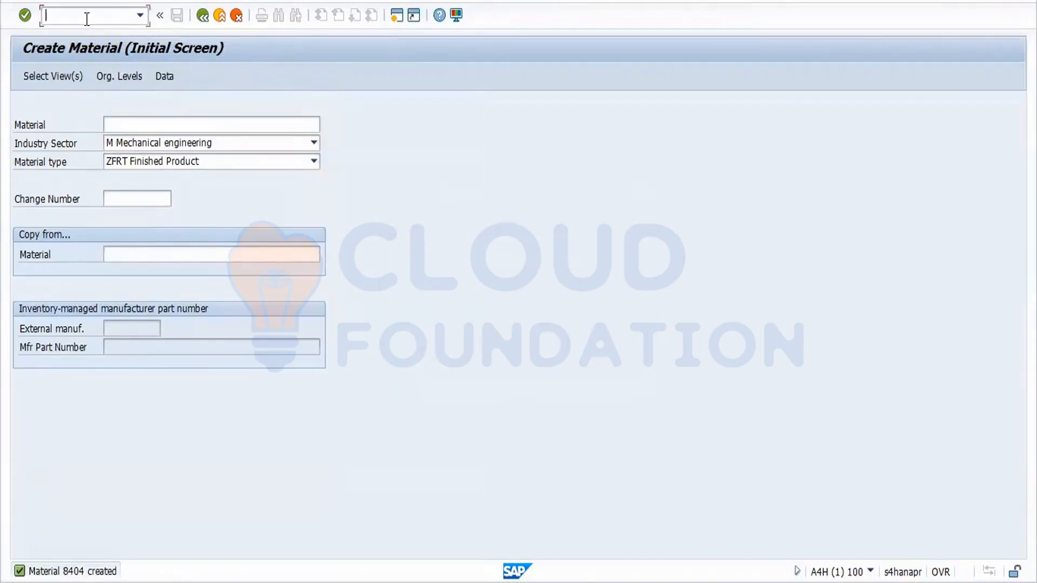
pyautogui.write('/nmm60')
pyautogui.press('Return')
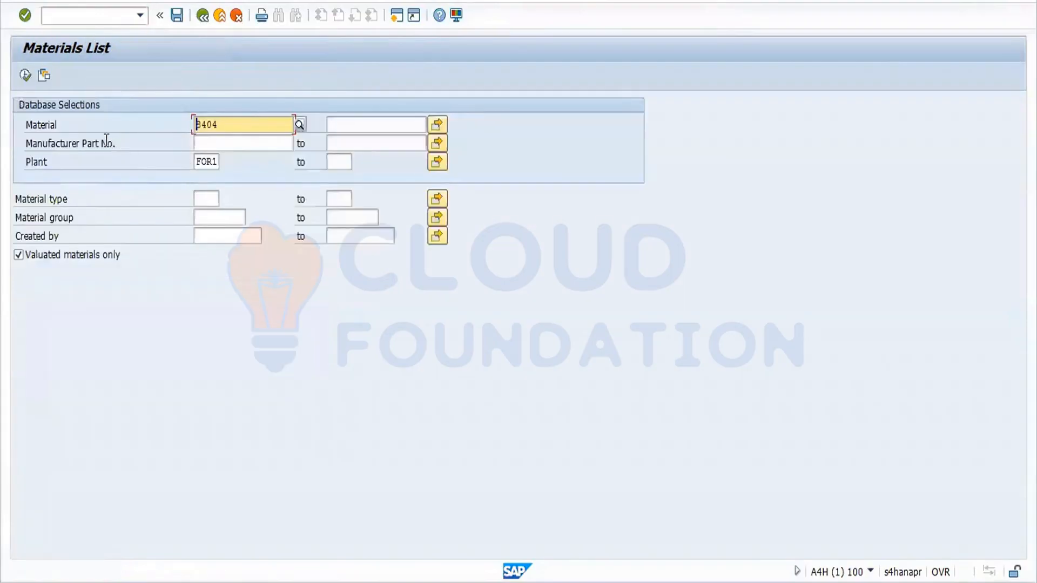
pyautogui.click(25, 76)
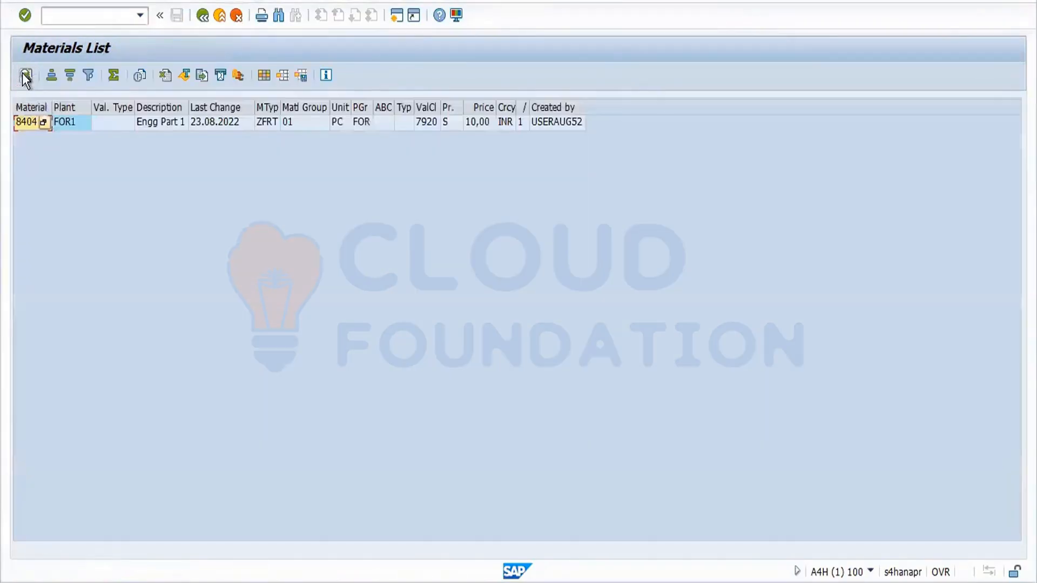
pyautogui.click(71, 124)
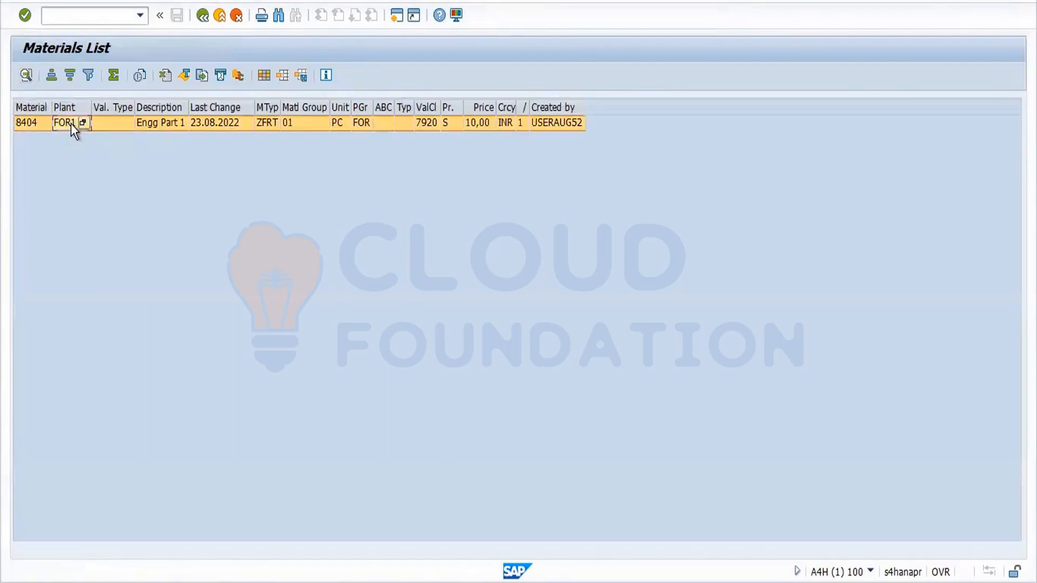
pyautogui.click(31, 126)
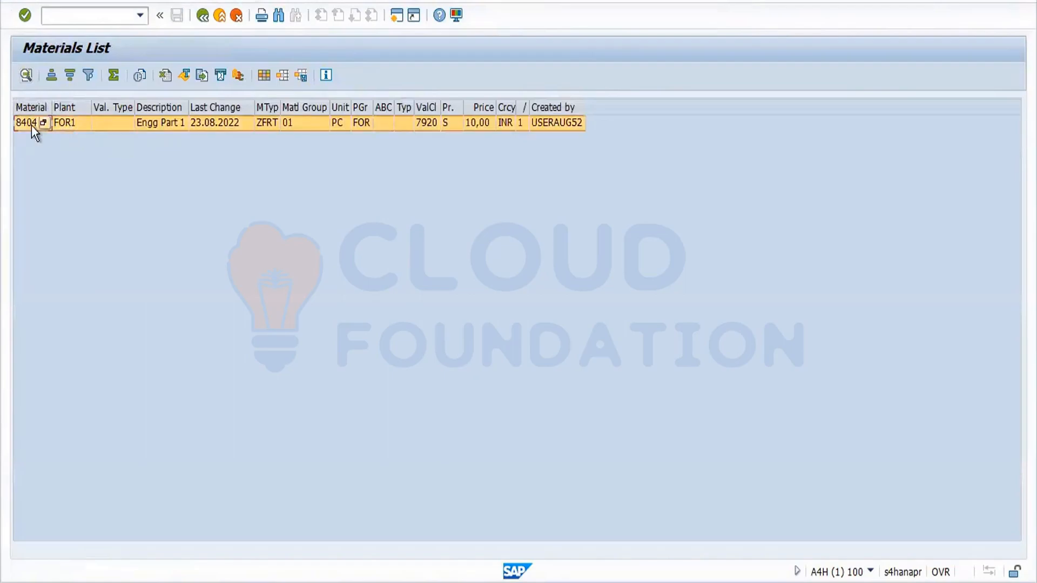
pyautogui.click(176, 123)
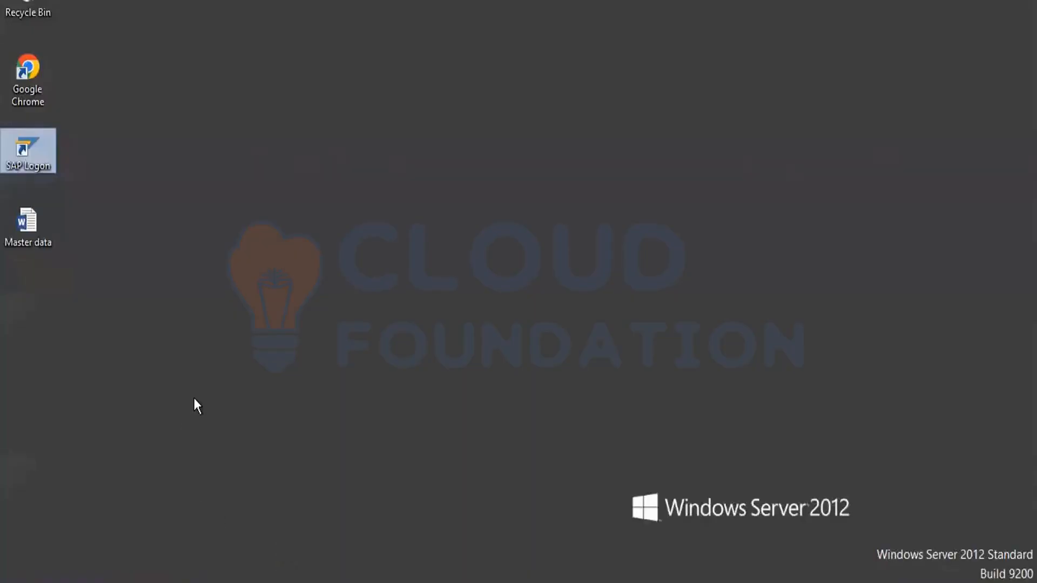
# Open the Master data notes in Word and add an empty line below '6.Purchase Group'.
pyautogui.doubleClick(33, 229)
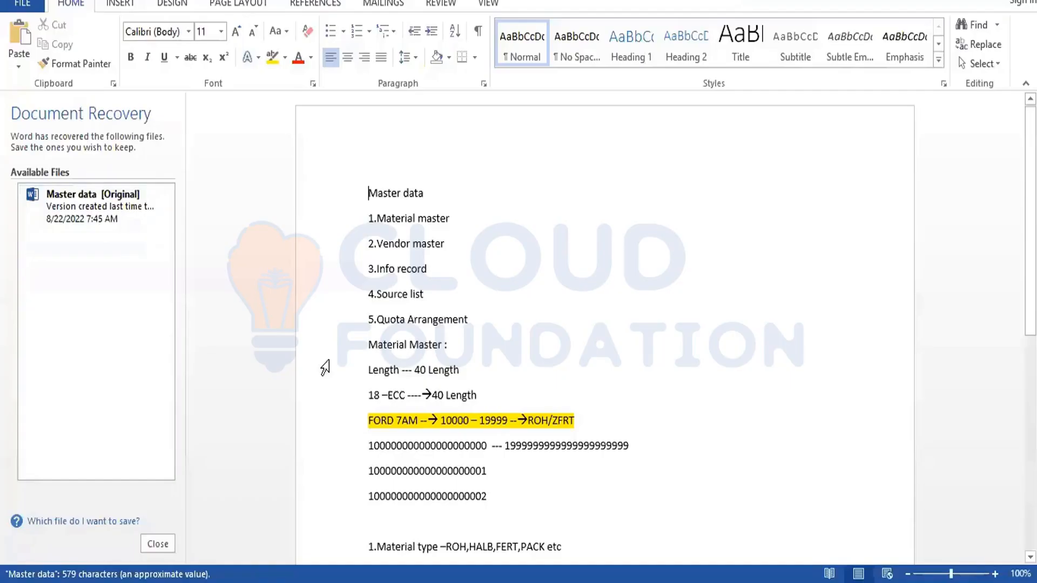
pyautogui.click(685, 349)
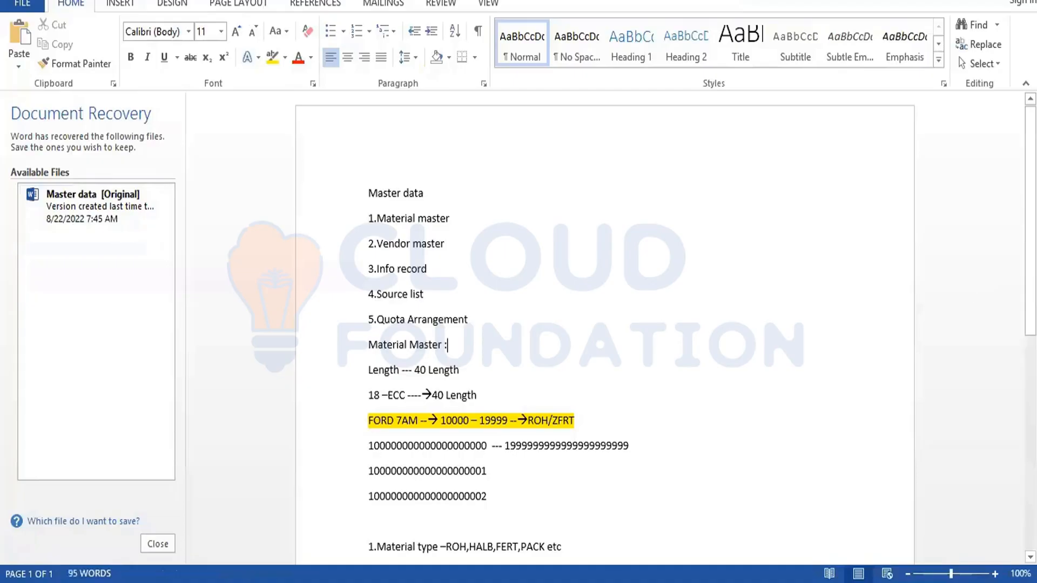
pyautogui.scroll(-10, 546, 428)
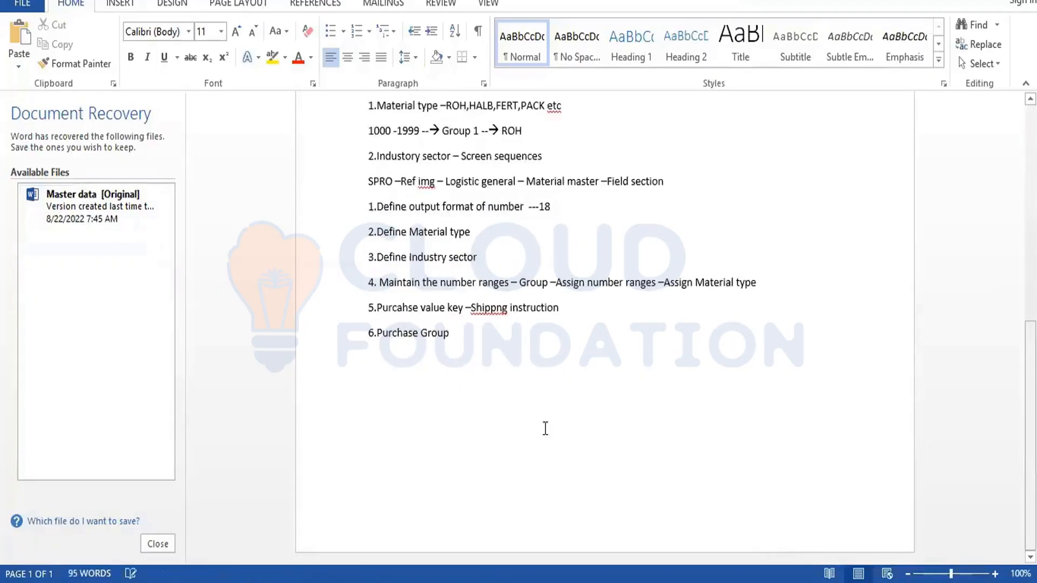
pyautogui.click(454, 340)
pyautogui.press('Return')
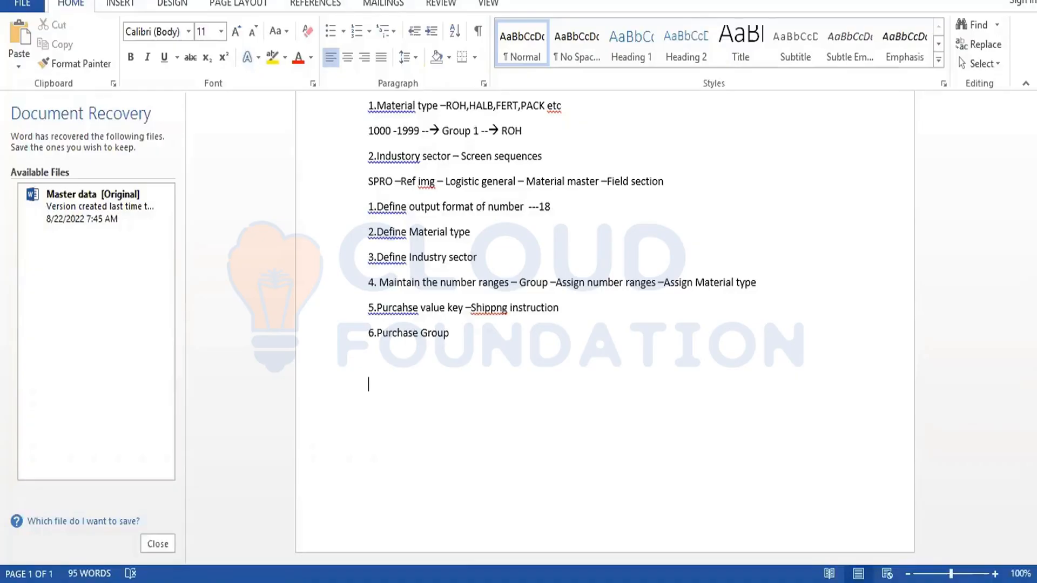
# Type the lines 'MM01 – Create Material' and 'MM02 – Change Material'.
pyautogui.write('MM01 -')
pyautogui.write(' Create Materail')
pyautogui.press('Return')
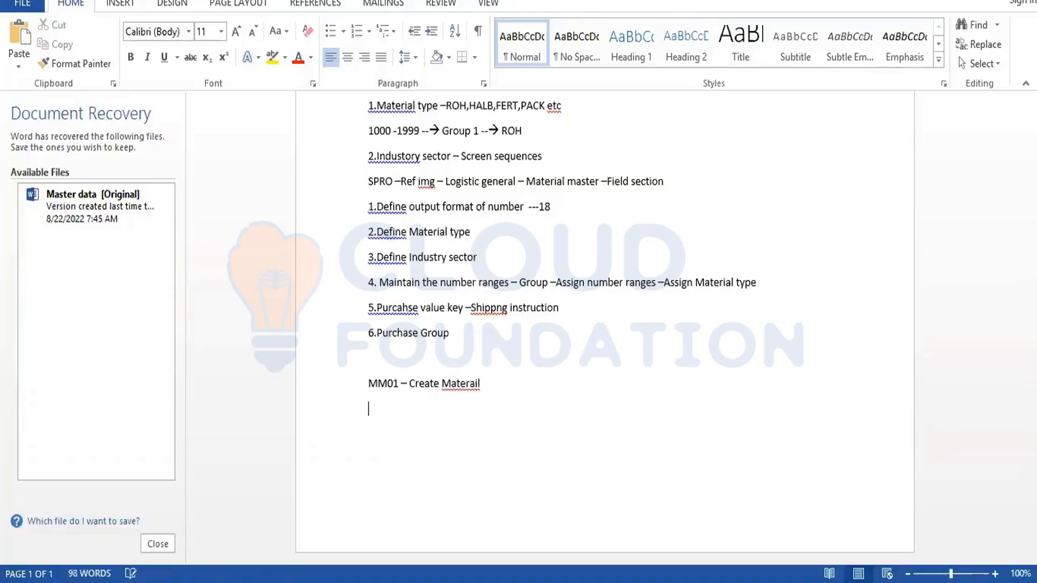
pyautogui.write('MM02')
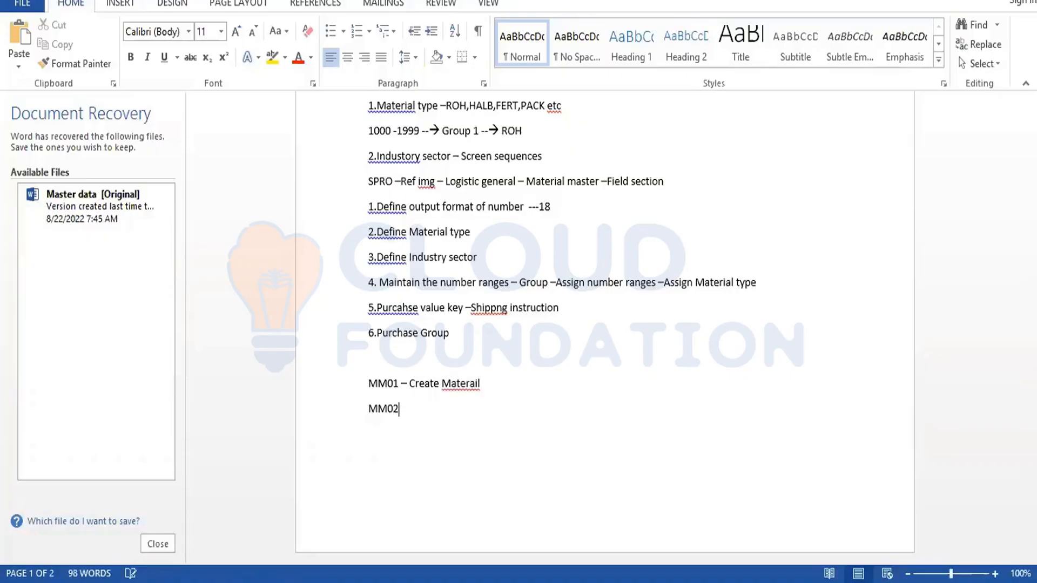
pyautogui.write(' -Cha')
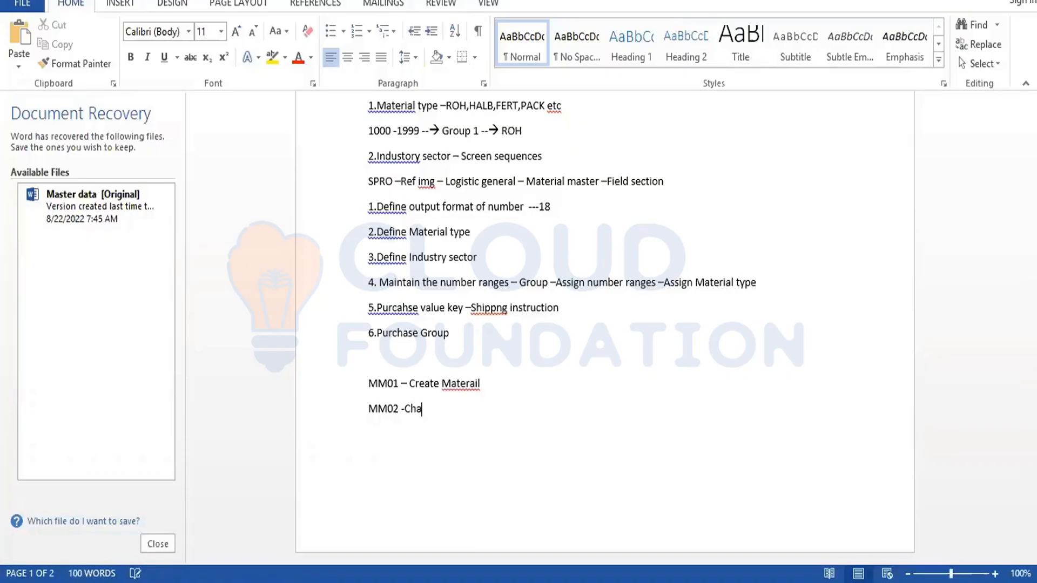
pyautogui.write('nge Materails')
pyautogui.press('Return')
pyautogui.press('BackSpace')
pyautogui.press('BackSpace')
pyautogui.press('BackSpace')
pyautogui.press('BackSpace')
pyautogui.press('BackSpace')
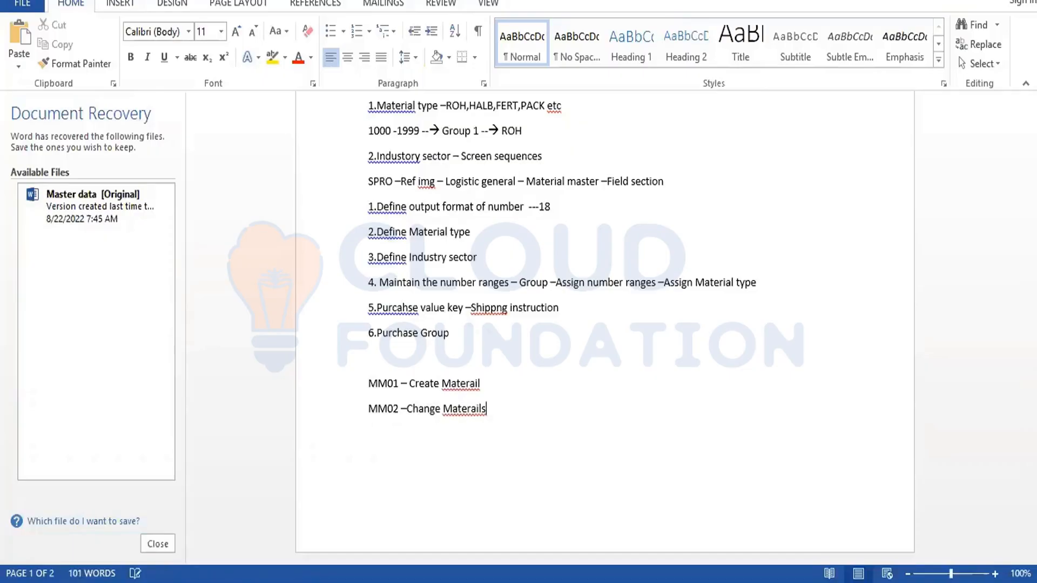
pyautogui.write('ial')
pyautogui.press('Return')
# Add 'MM03 – Display Material' and 'MM04 – Display changes' on the following lines.
pyautogui.write('MM03 -')
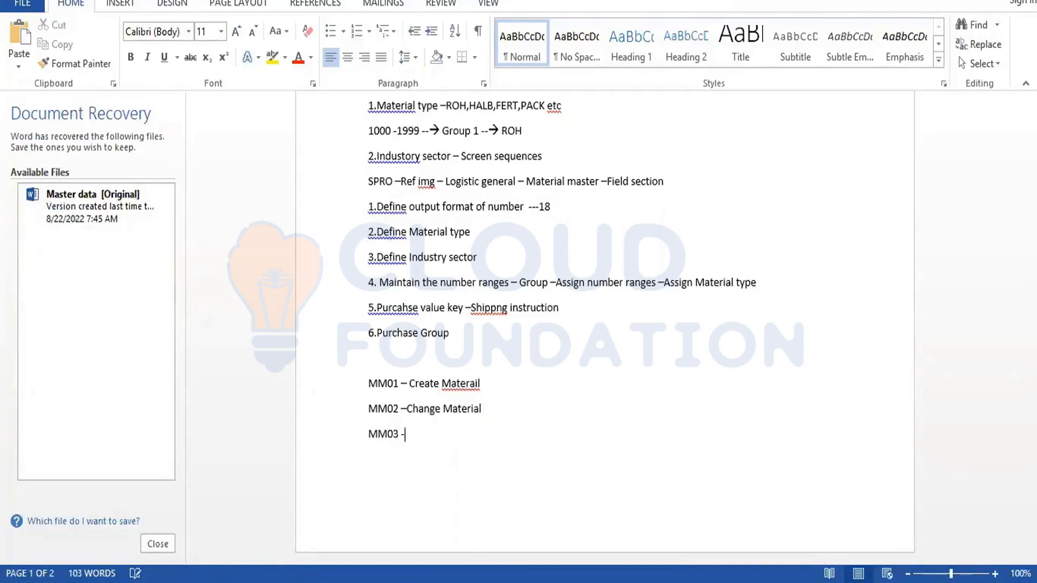
pyautogui.write('d')
pyautogui.press('BackSpace')
pyautogui.write('D isplay ma')
pyautogui.press('BackSpace')
pyautogui.press('BackSpace')
pyautogui.write('m')
pyautogui.press('BackSpace')
pyautogui.write('Mater')
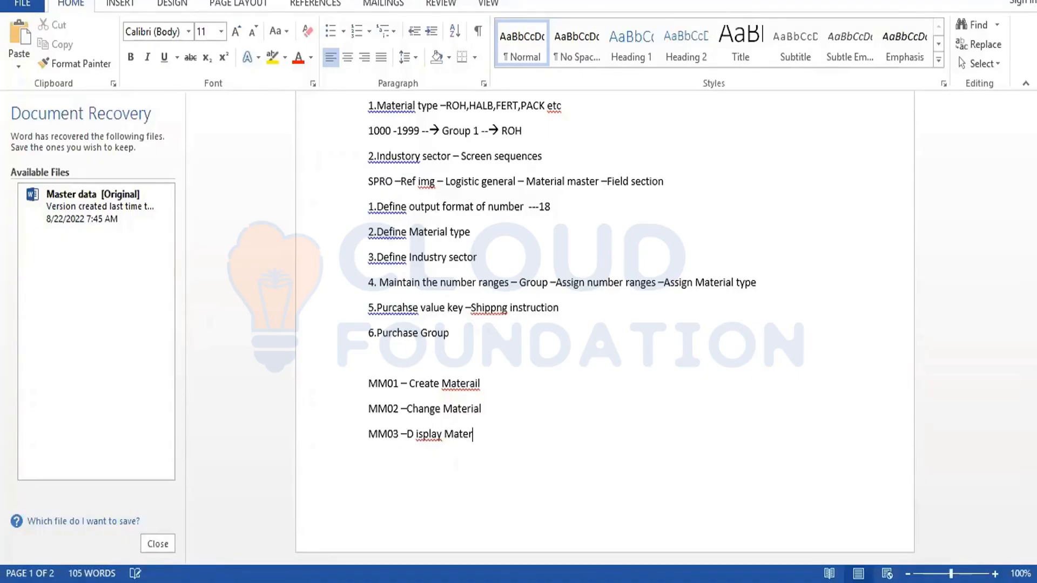
pyautogui.write('ial')
pyautogui.press('Return')
pyautogui.write('mm')
pyautogui.press('BackSpace')
pyautogui.press('BackSpace')
pyautogui.write('MM04 -Display changes')
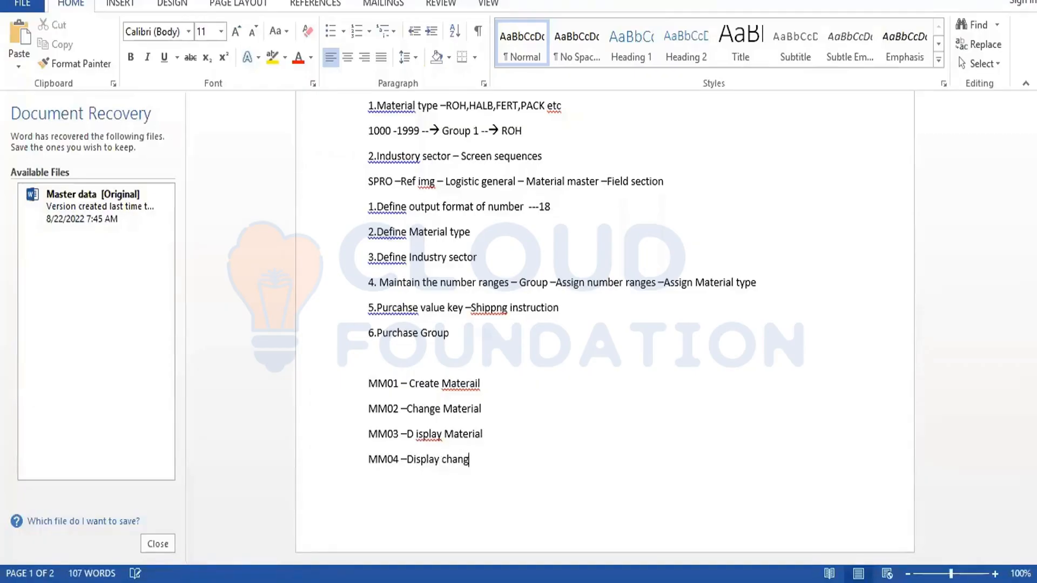
# Add the lines 'MM06 – Block Materials', 'MM17 – Mass maintain' and 'MM60 – Material list'.
pyautogui.press('Return')
pyautogui.write('M')
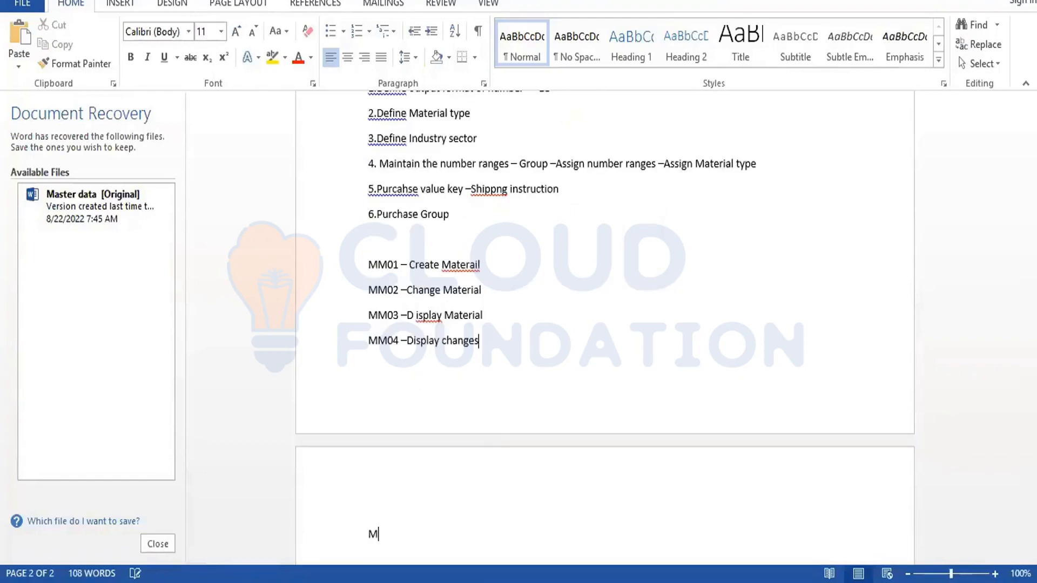
pyautogui.write('M06 -')
pyautogui.write('Block ')
pyautogui.write('Ma')
pyautogui.write('terails')
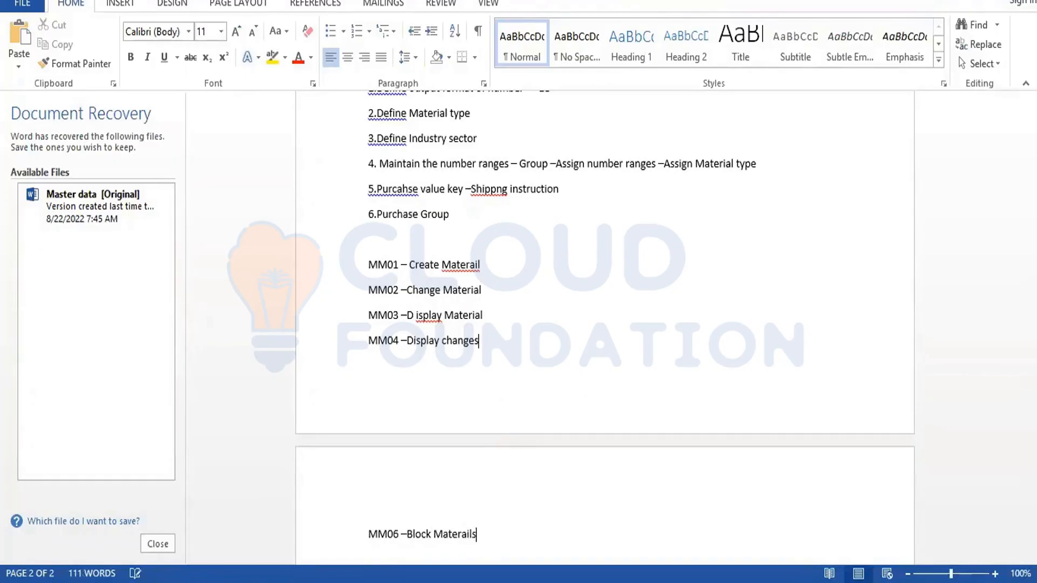
pyautogui.press('Return')
pyautogui.write('MM17 -m')
pyautogui.press('BackSpace')
pyautogui.write('m')
pyautogui.press('BackSpace')
pyautogui.write('Mass m')
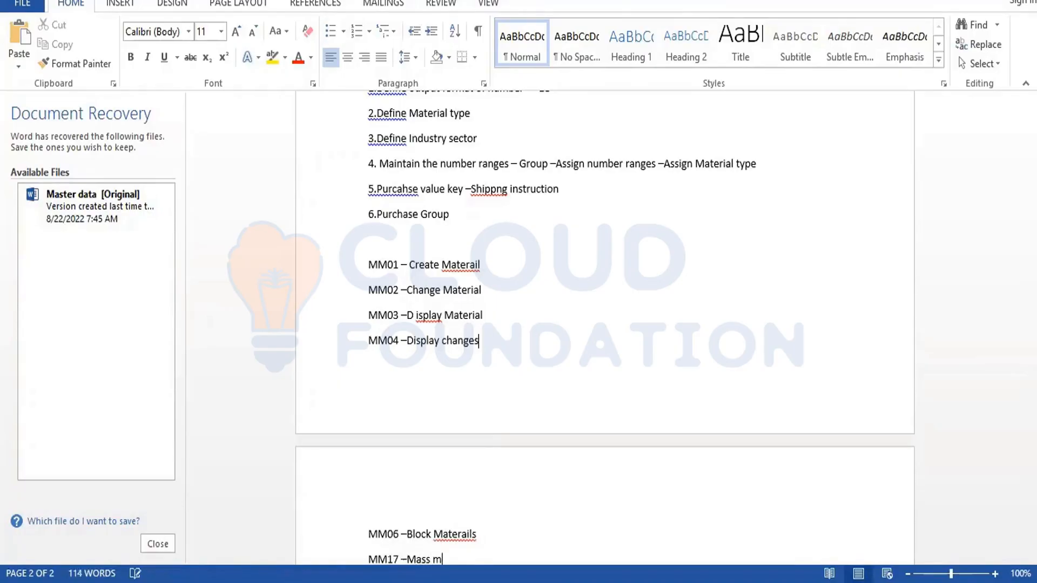
pyautogui.write('aintain')
pyautogui.press('Return')
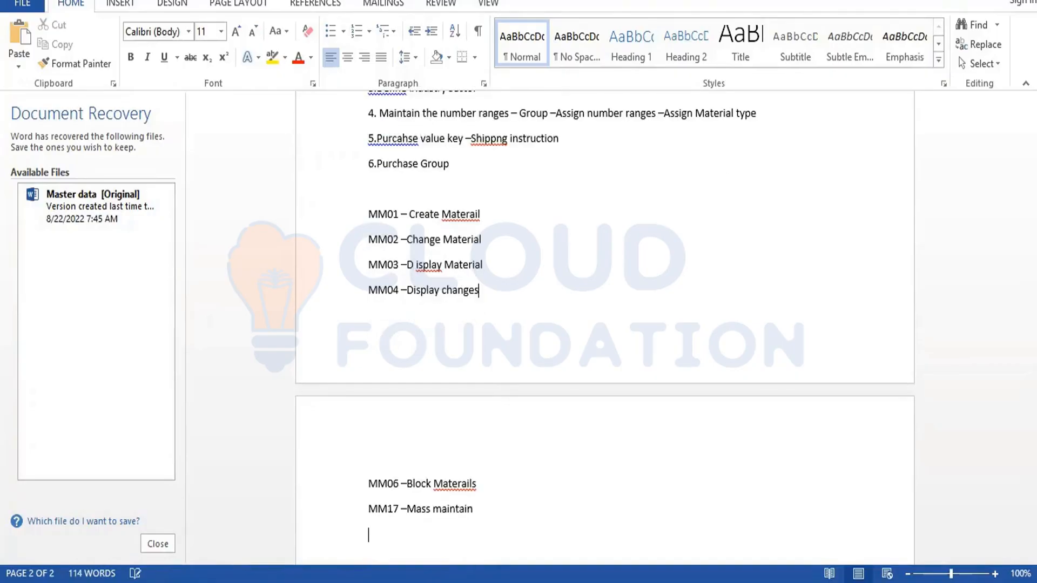
pyautogui.write('m')
pyautogui.press('BackSpace')
pyautogui.write('MM60 ')
pyautogui.write('-')
pyautogui.write('M ')
pyautogui.write('a')
pyautogui.write('teri')
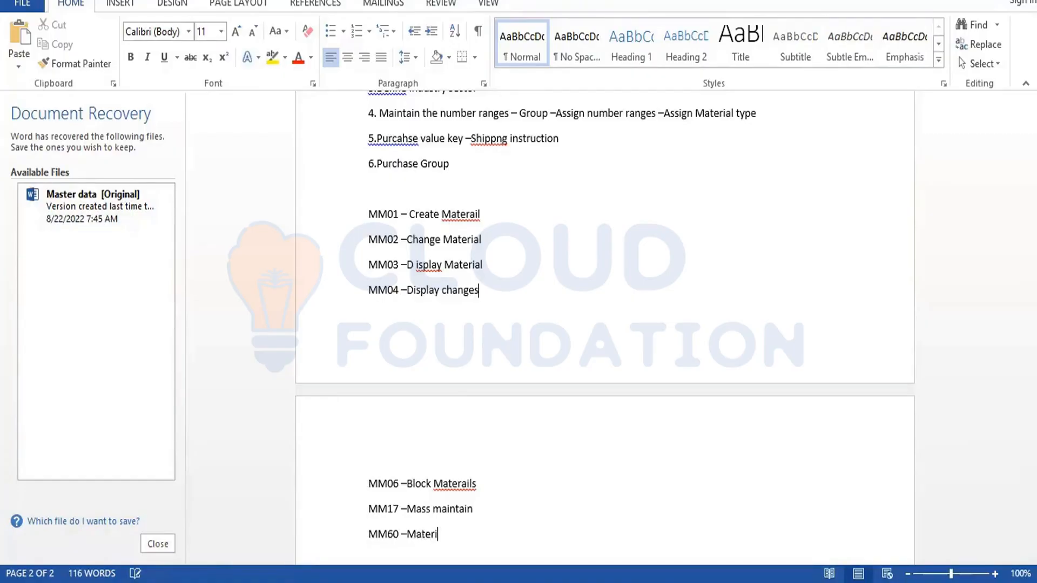
pyautogui.write('al list')
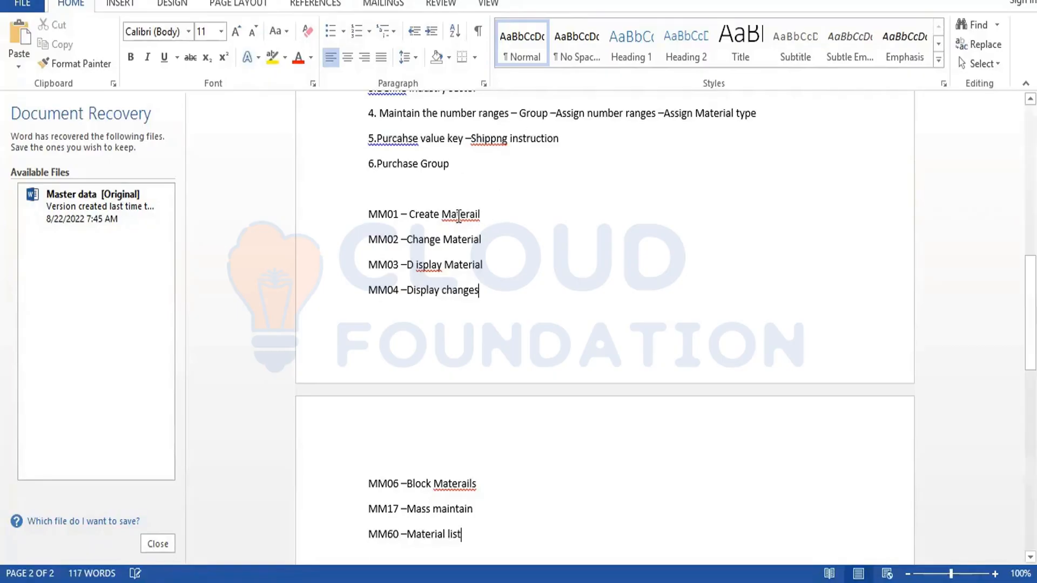
# Fix 'Materail' in the MM01 line and 'Materails' in the MM06 line, and save the notes.
pyautogui.rightClick(458, 215)
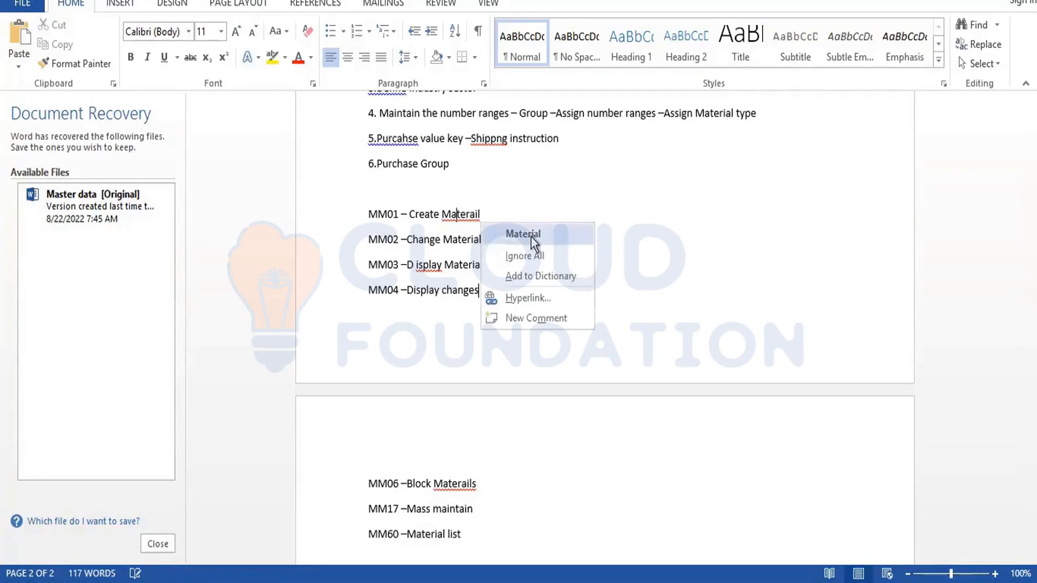
pyautogui.click(532, 236)
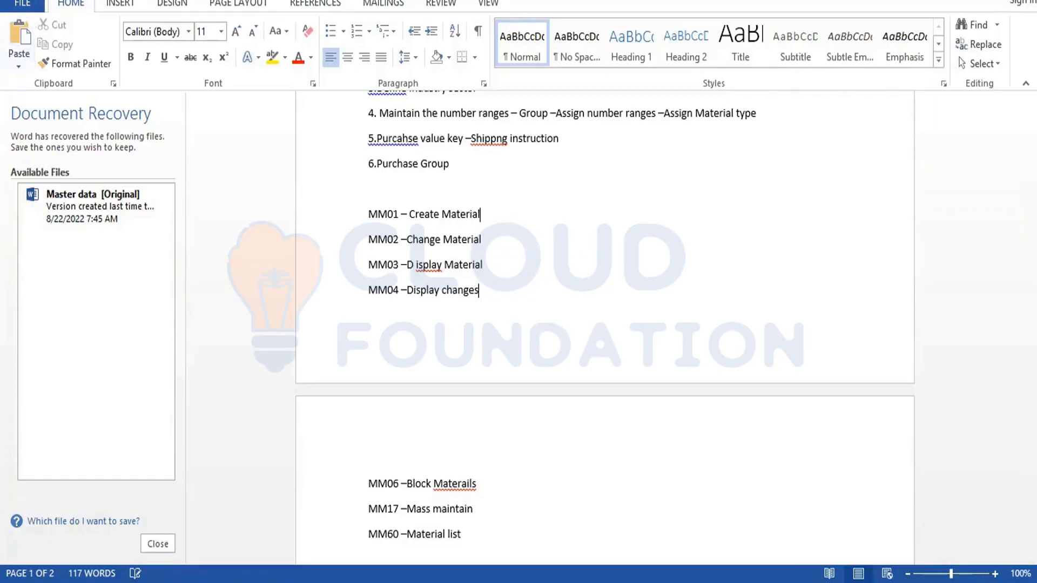
pyautogui.hotkey('ctrl', 's')
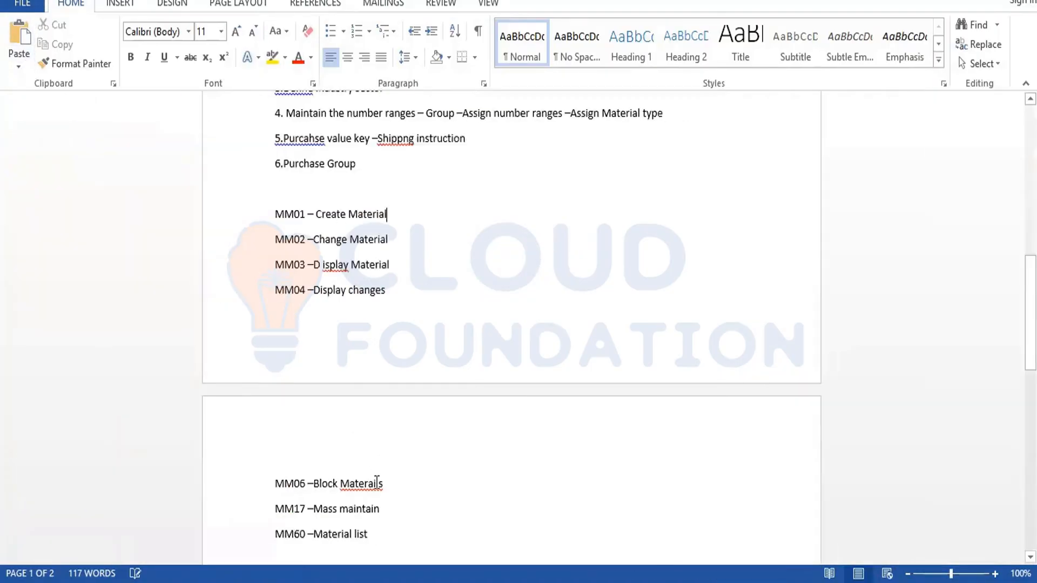
pyautogui.rightClick(376, 482)
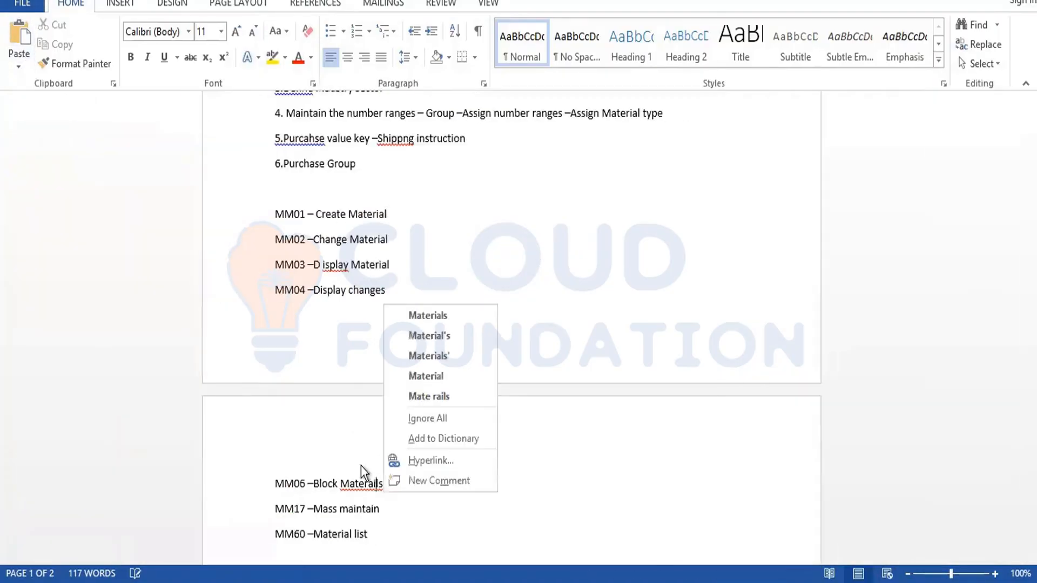
pyautogui.click(443, 322)
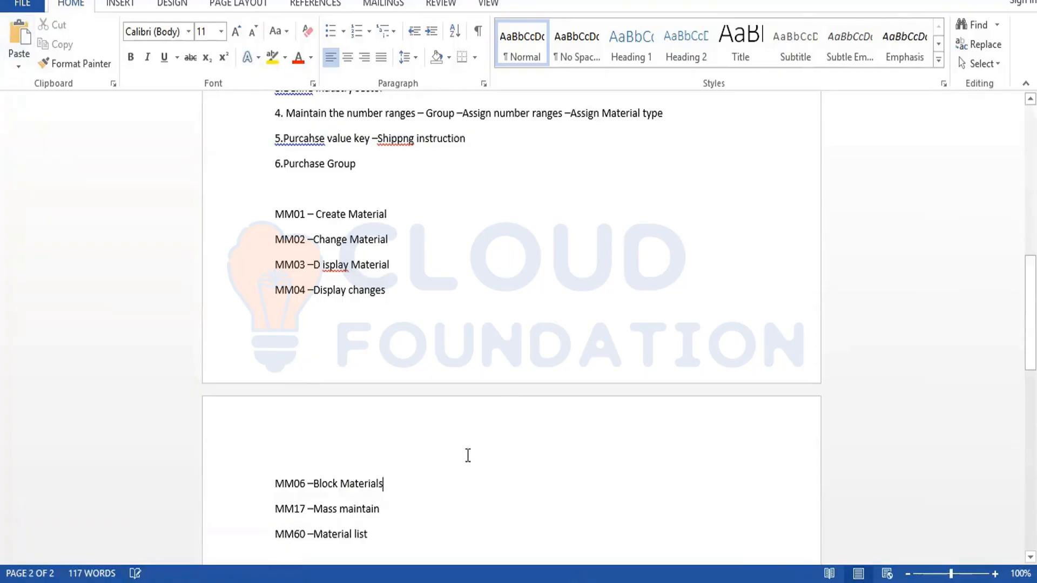
# Add a new line after the MM60 entry, then switch to the SAP Materials List window.
pyautogui.moveTo(446, 467); pyautogui.dragTo(459, 378)
pyautogui.click(461, 379)
pyautogui.click(382, 534)
pyautogui.press('Return')
pyautogui.moveTo(279, 214); pyautogui.dragTo(403, 217)
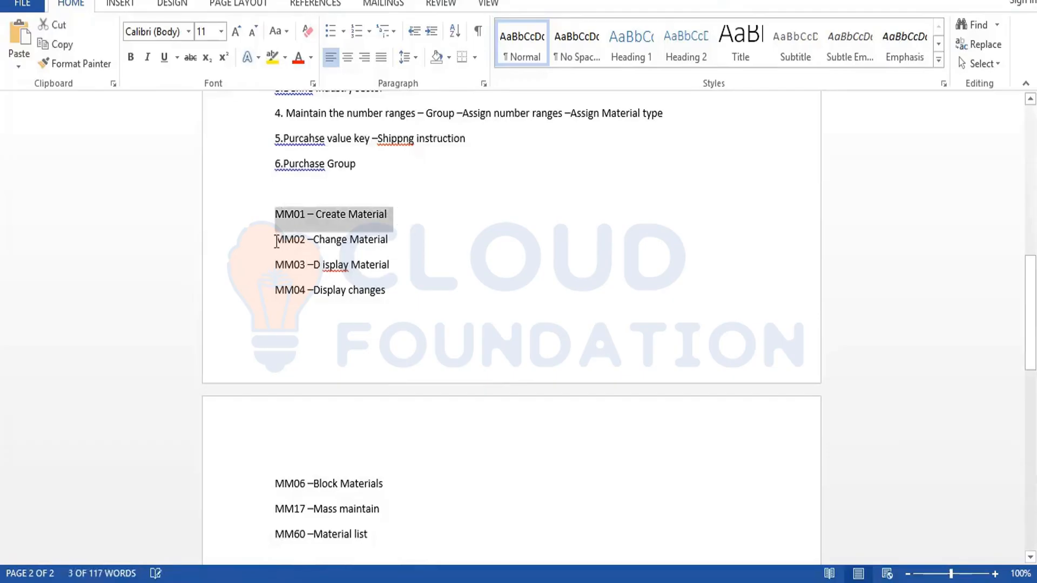
pyautogui.moveTo(276, 239); pyautogui.dragTo(412, 254)
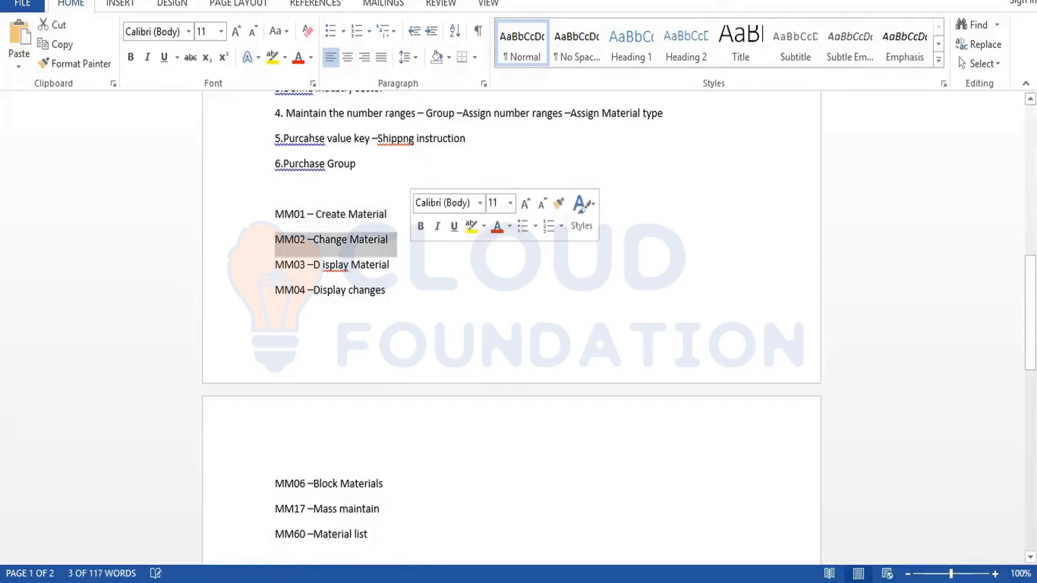
pyautogui.click(223, 582)
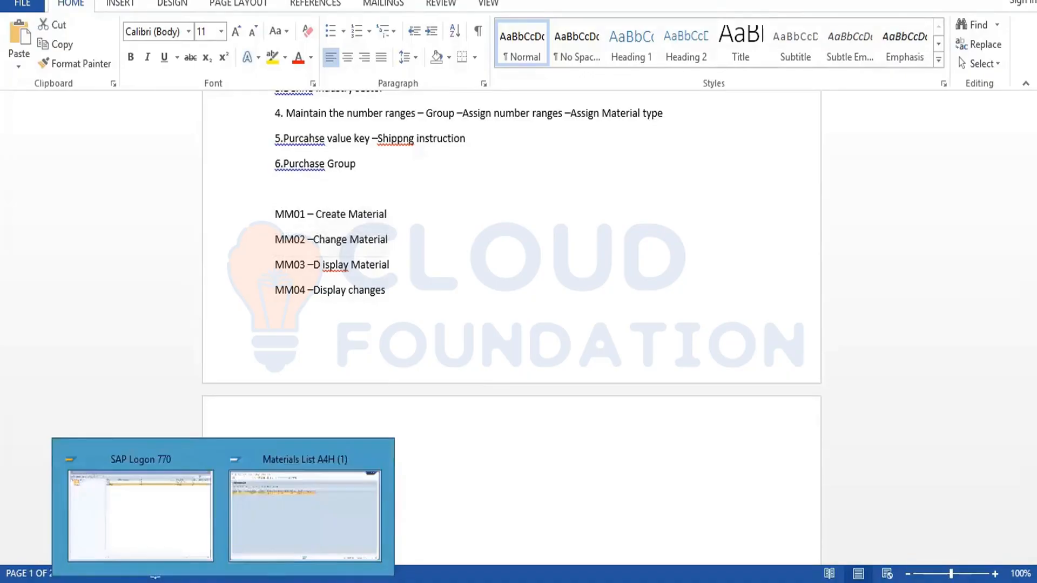
pyautogui.click(319, 546)
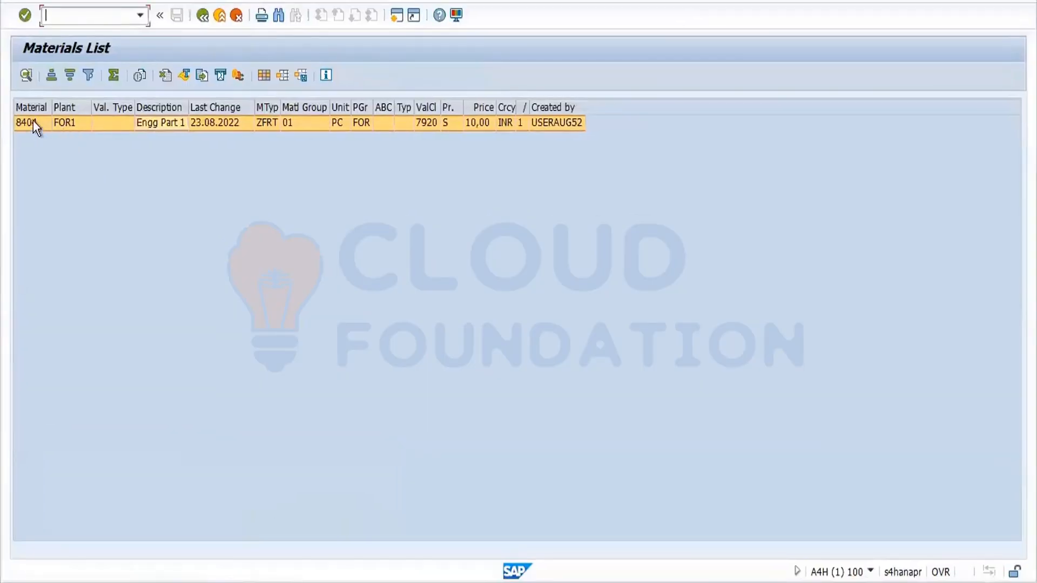
# Open material 8404 in MM02 for plant FOR1 and storage location FOS1.
pyautogui.click(203, 18)
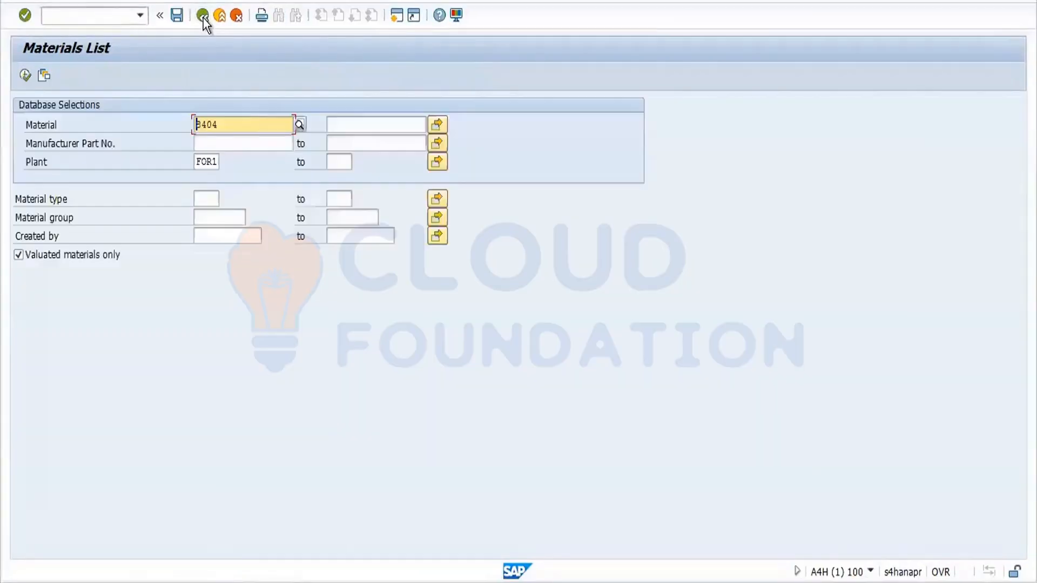
pyautogui.click(94, 20)
pyautogui.write('/')
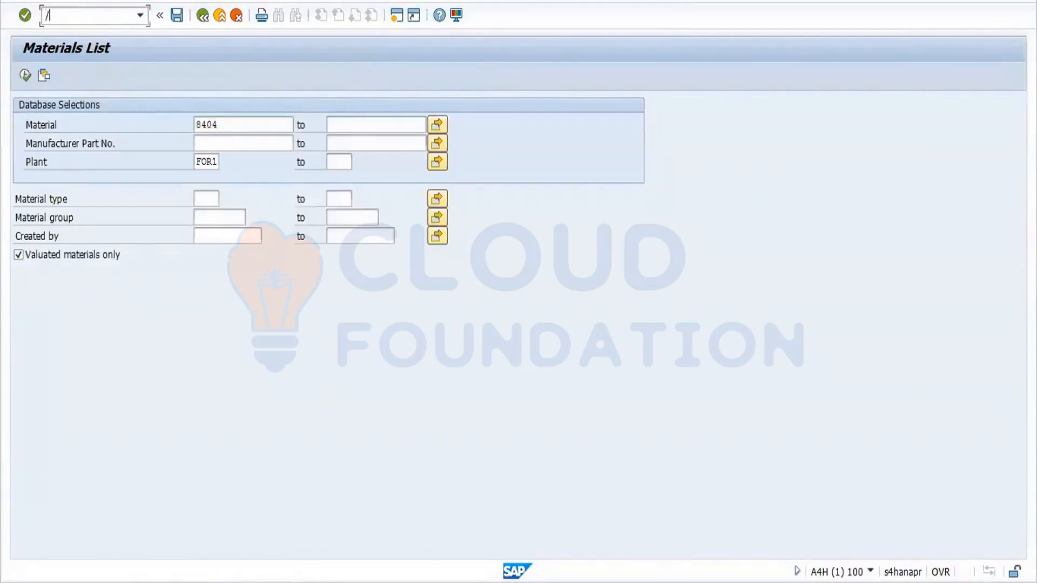
pyautogui.write('nmm02')
pyautogui.press('Return')
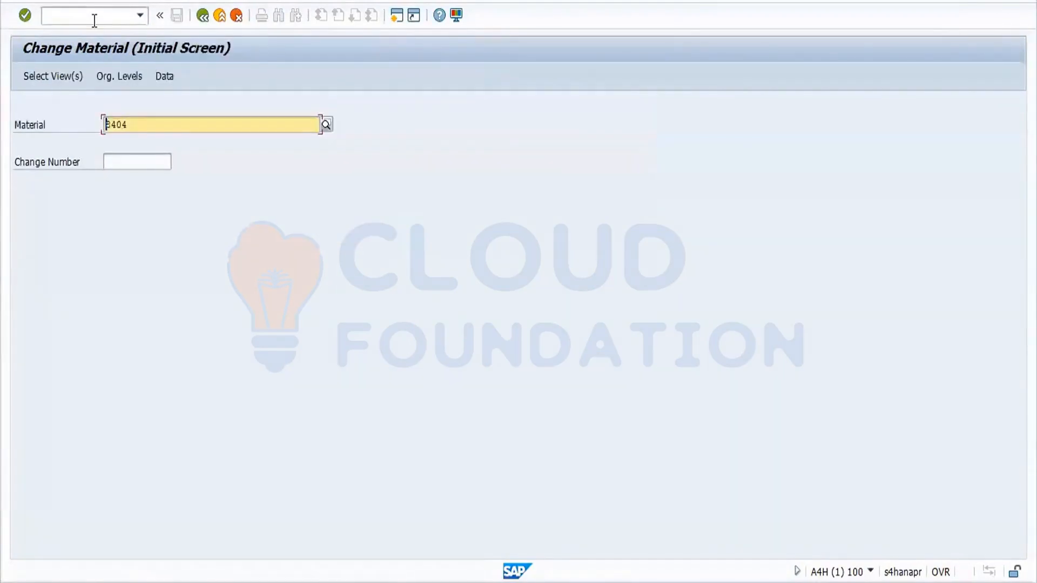
pyautogui.press('Return')
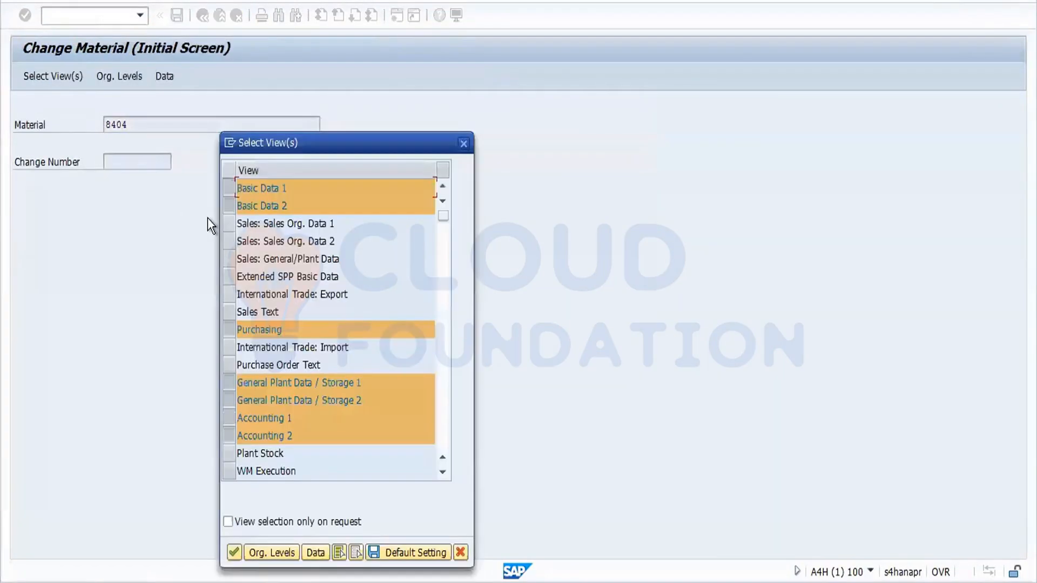
pyautogui.click(236, 552)
pyautogui.click(231, 170)
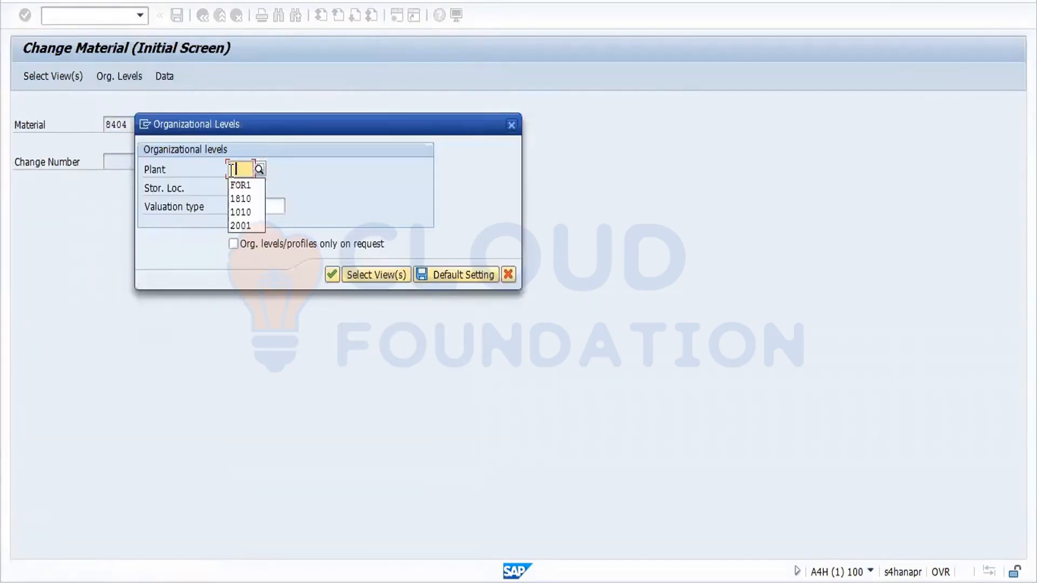
pyautogui.click(241, 186)
pyautogui.click(244, 189)
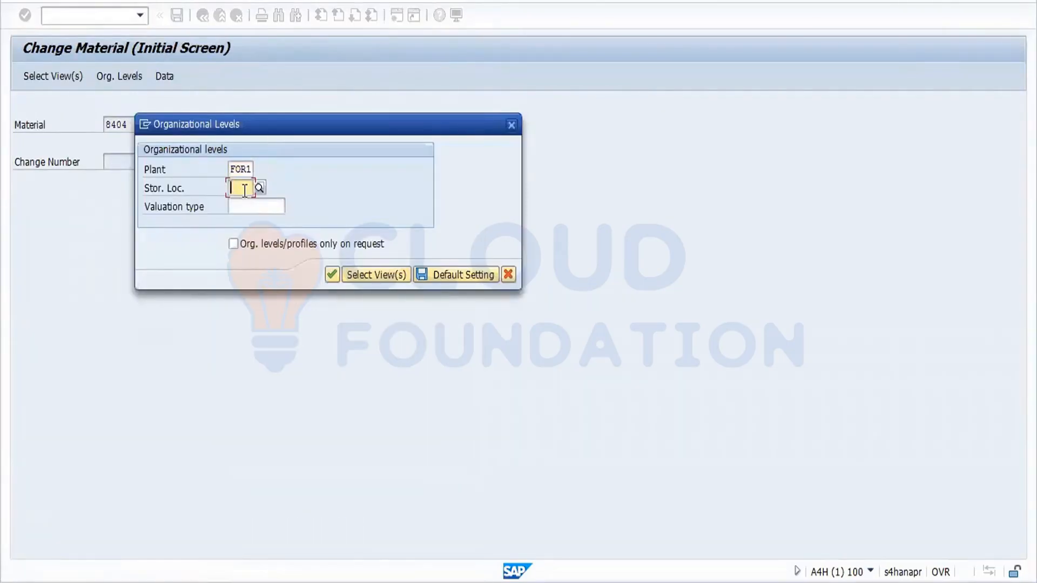
pyautogui.click(245, 192)
pyautogui.click(247, 203)
pyautogui.press('Return')
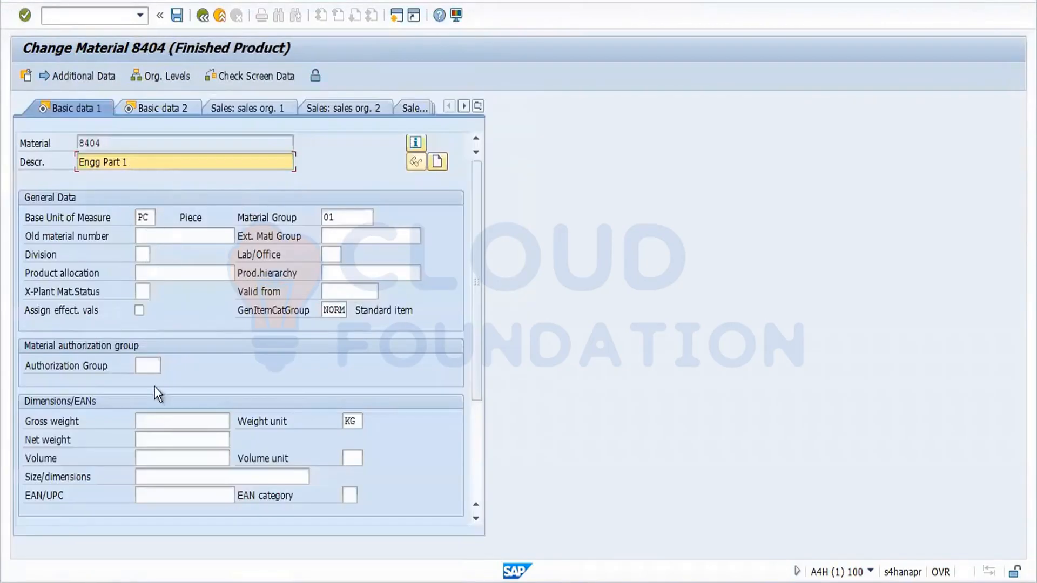
# Enter gross weight 10 and net weight 9 KG for material 8404 and save.
pyautogui.click(167, 426)
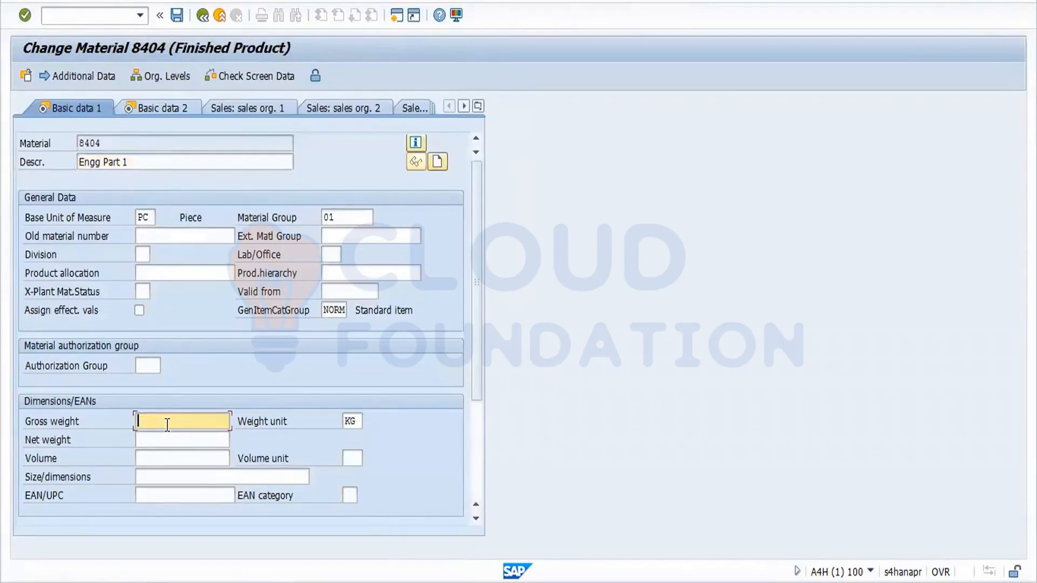
pyautogui.write('10')
pyautogui.click(157, 440)
pyautogui.write('9')
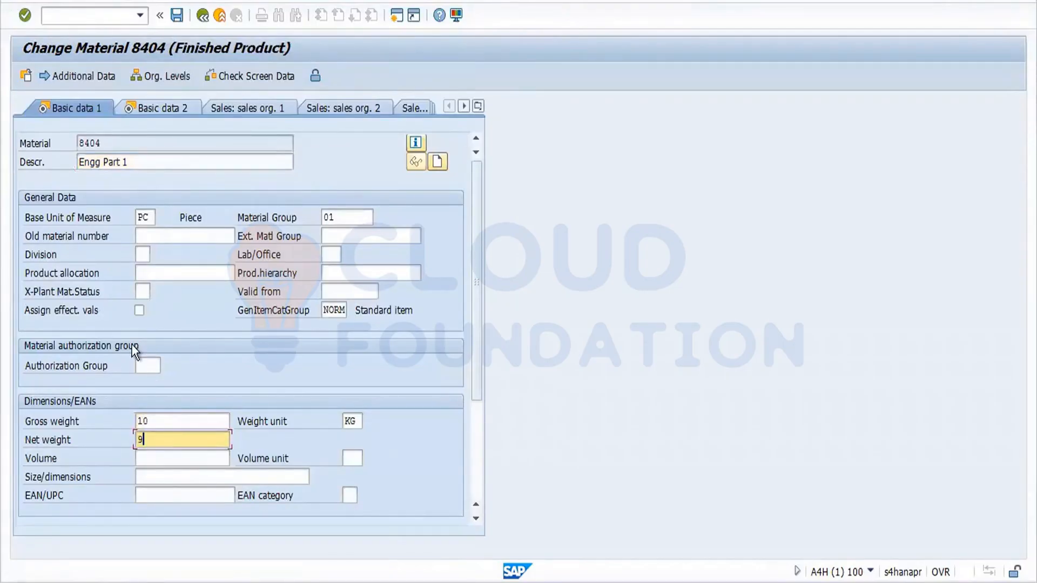
pyautogui.press('Return')
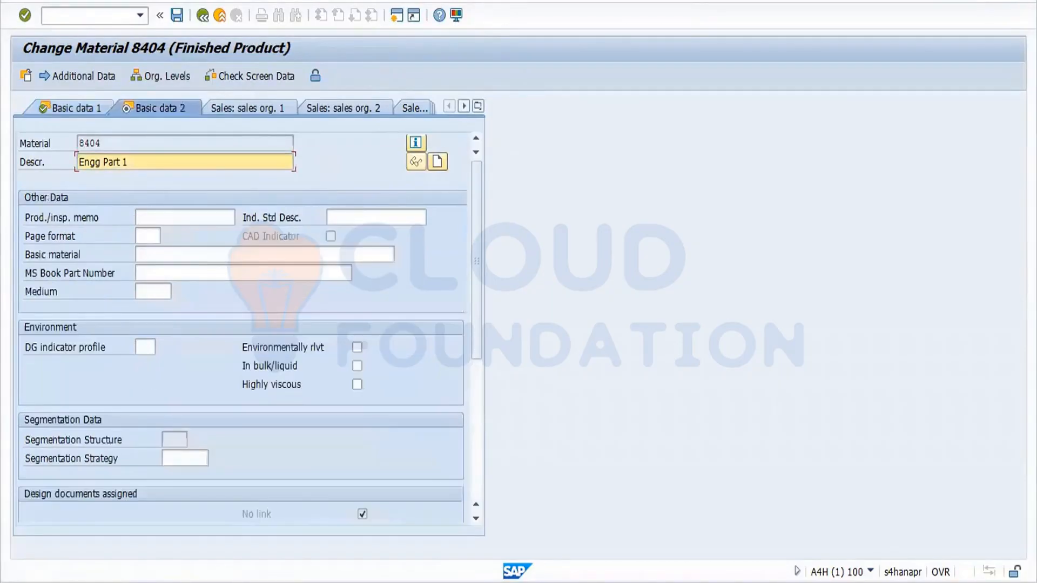
pyautogui.click(177, 16)
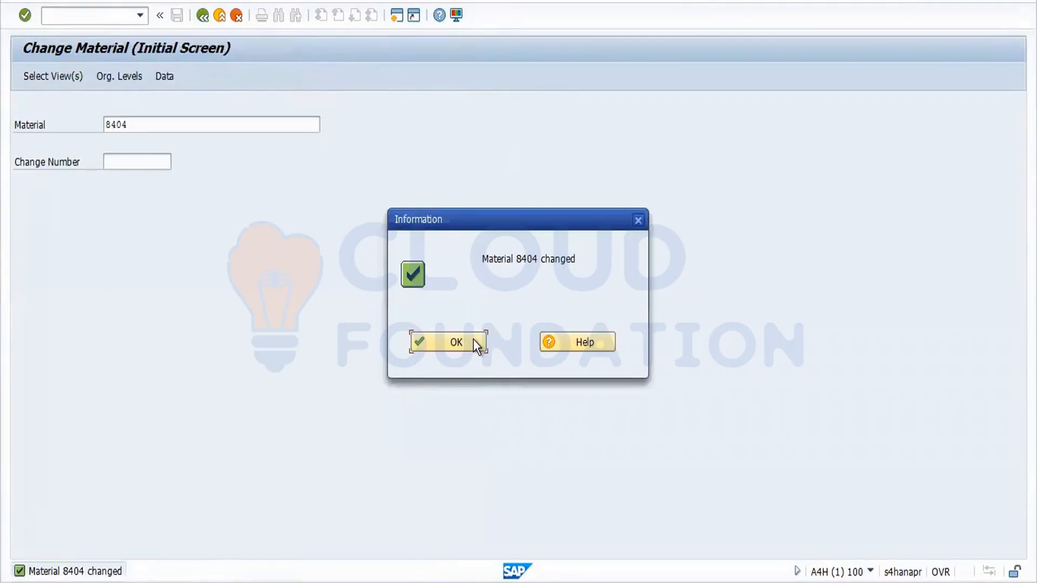
pyautogui.click(476, 345)
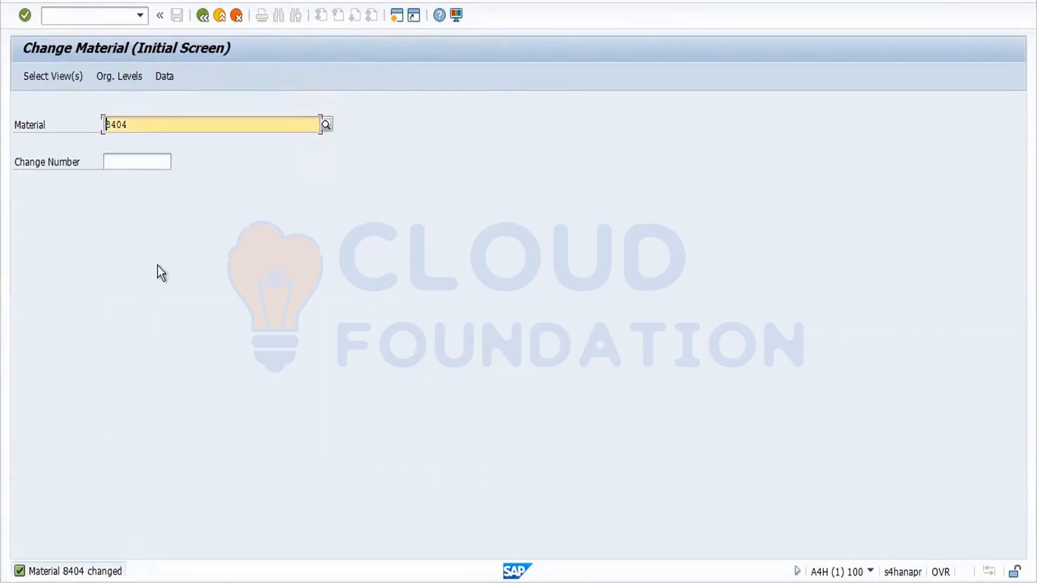
pyautogui.click(202, 20)
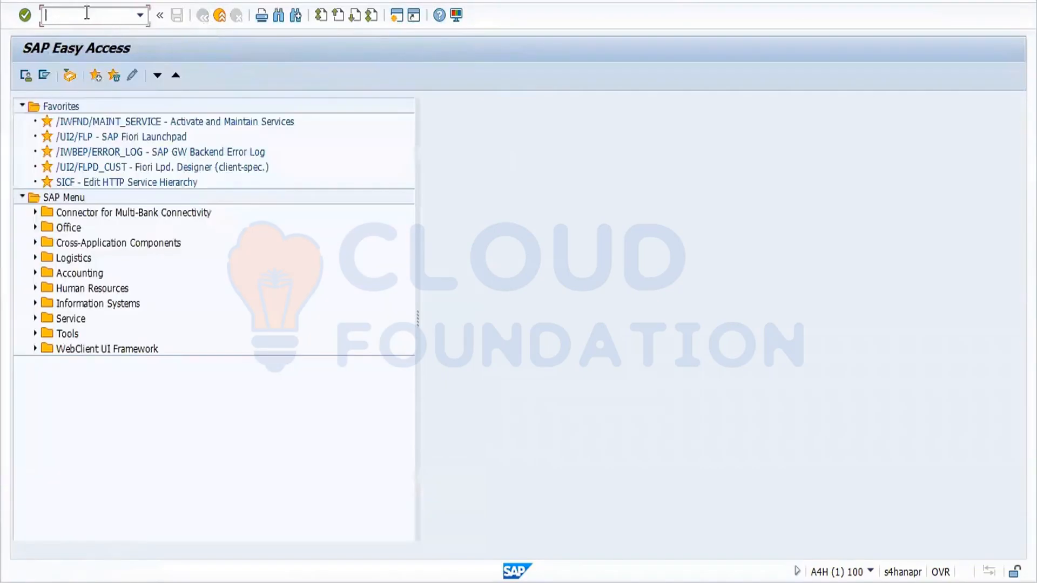
# Display material 8404 in MM03 for plant FOR1 and storage location FOS1.
pyautogui.write('mm03')
pyautogui.press('Return')
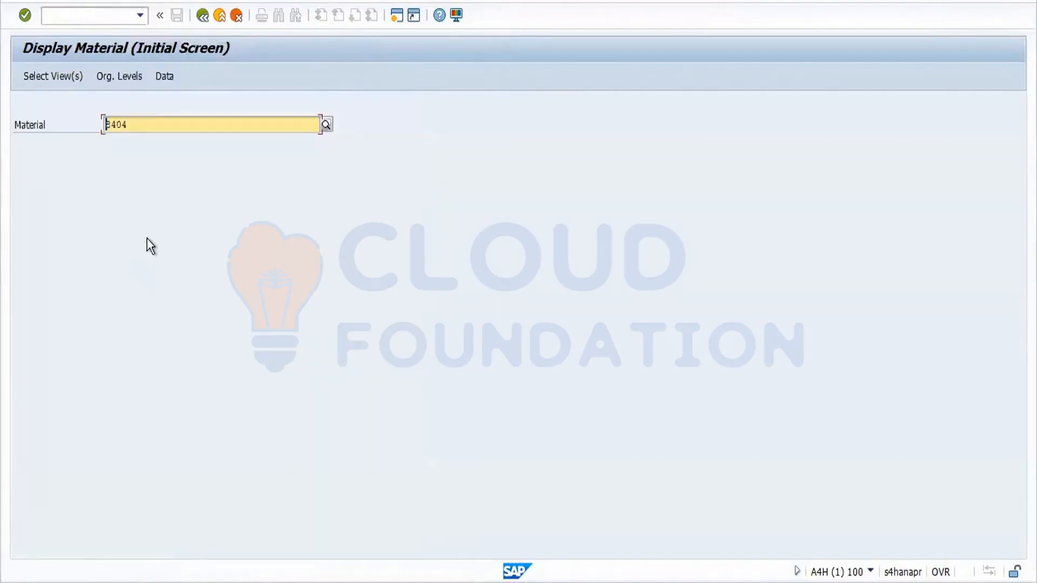
pyautogui.press('Return')
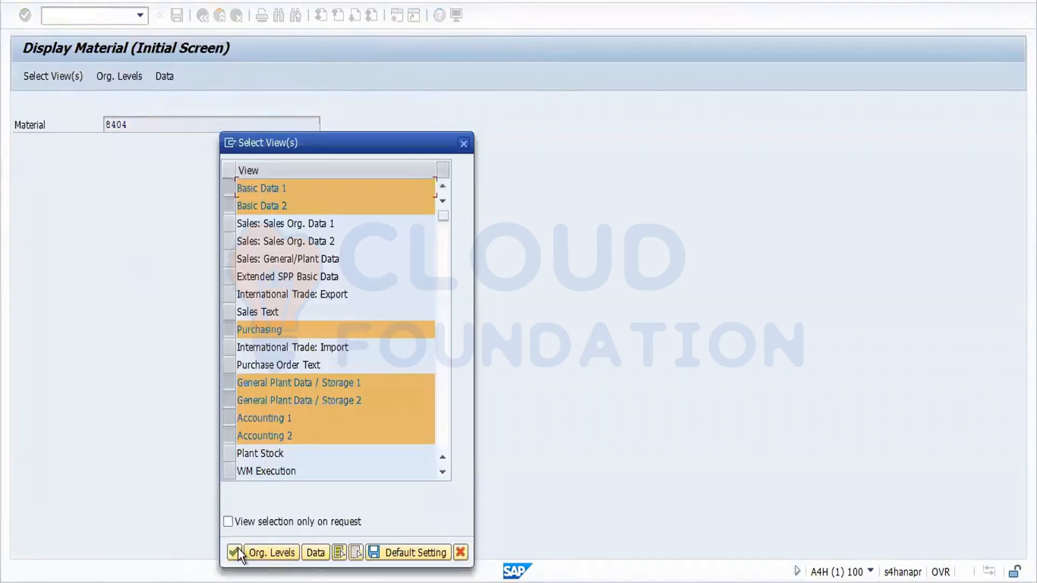
pyautogui.click(238, 548)
pyautogui.press('BackSpace')
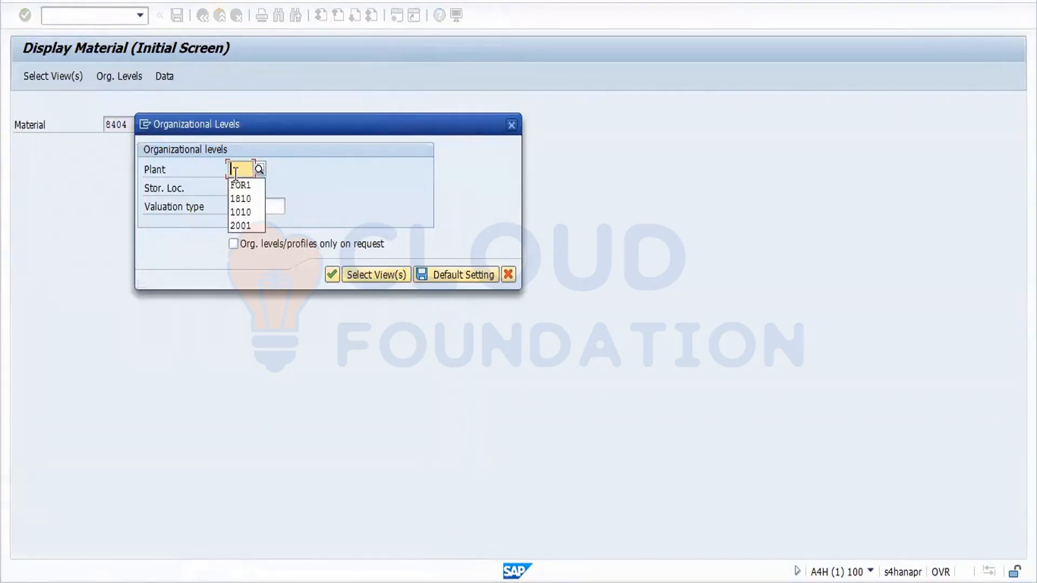
pyautogui.click(240, 191)
pyautogui.click(240, 189)
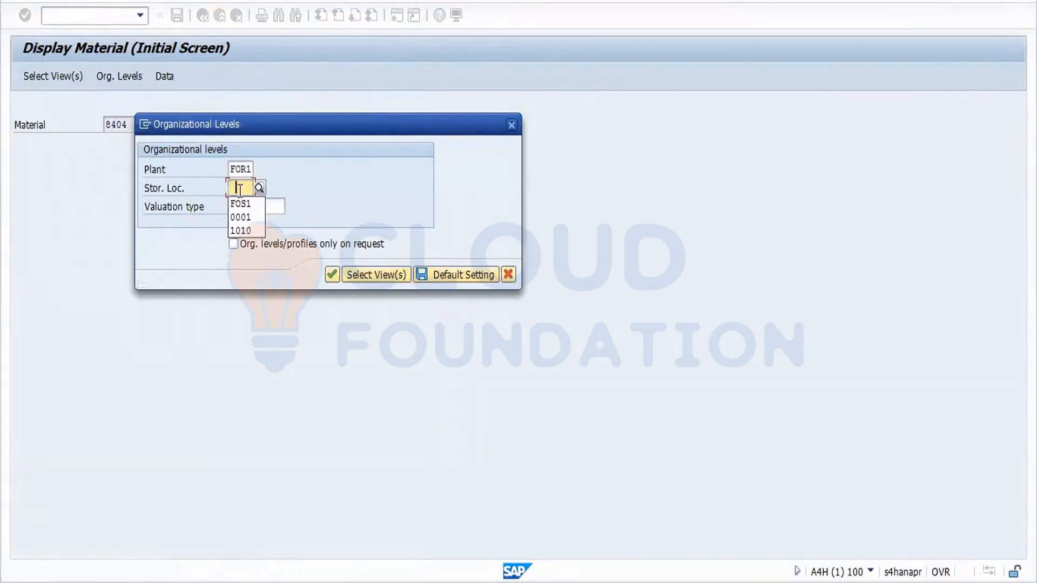
pyautogui.click(244, 206)
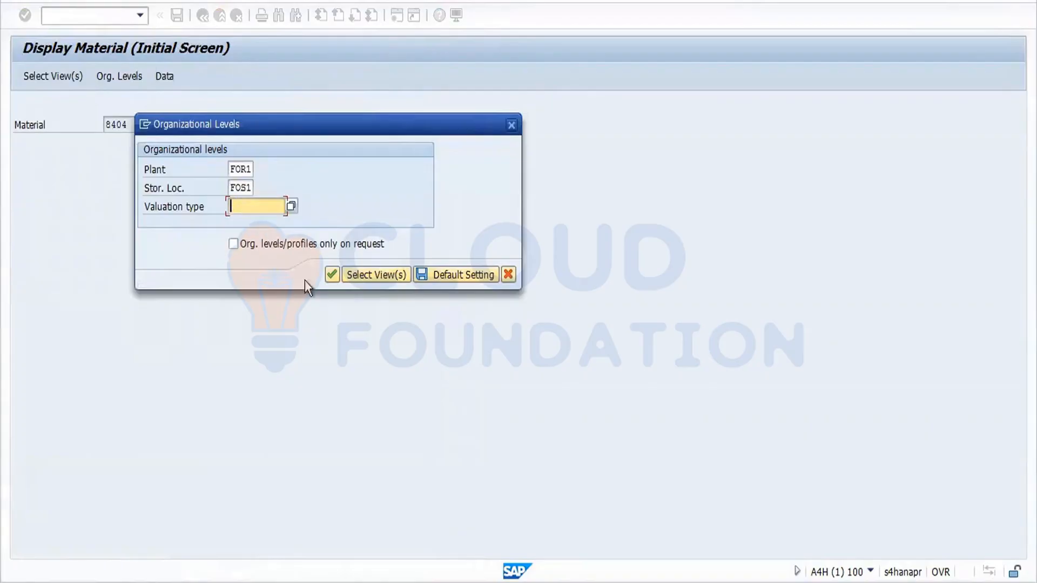
pyautogui.click(332, 278)
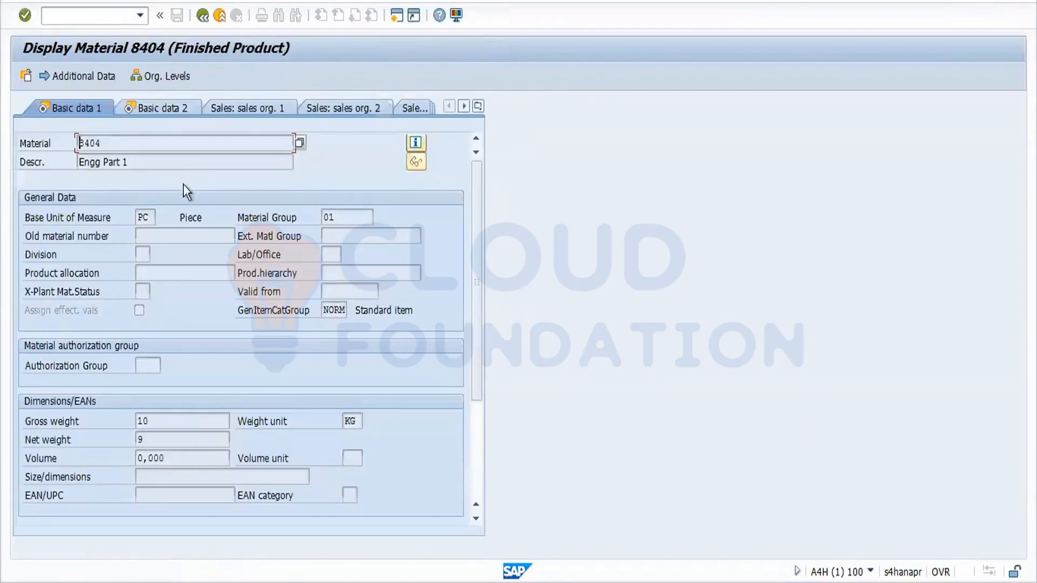
# Check the Basic data 2 and Purchasing views, showing purchasing group FOR and value key 7.
pyautogui.click(140, 165)
pyautogui.click(167, 113)
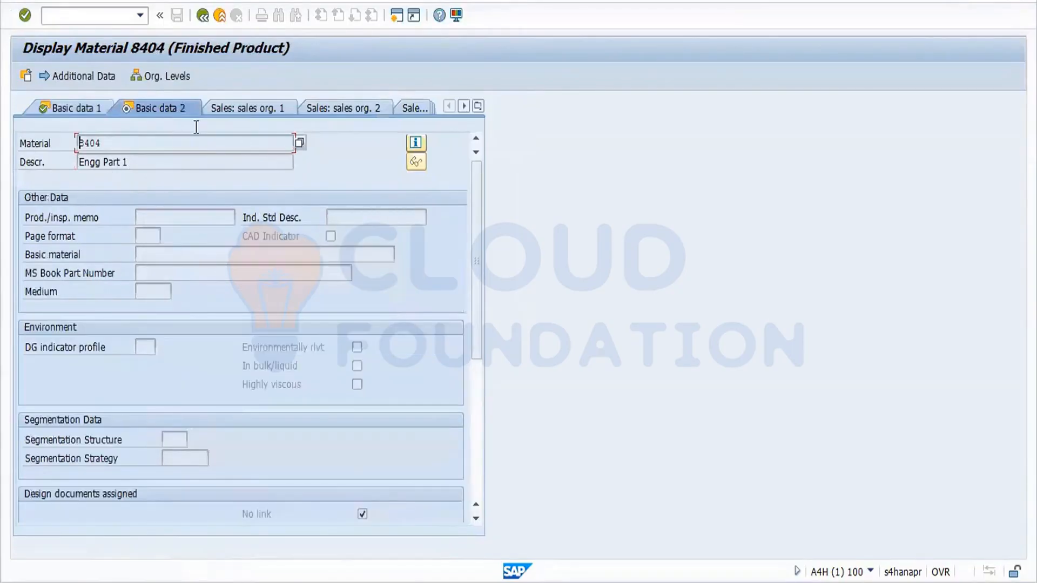
pyautogui.click(479, 107)
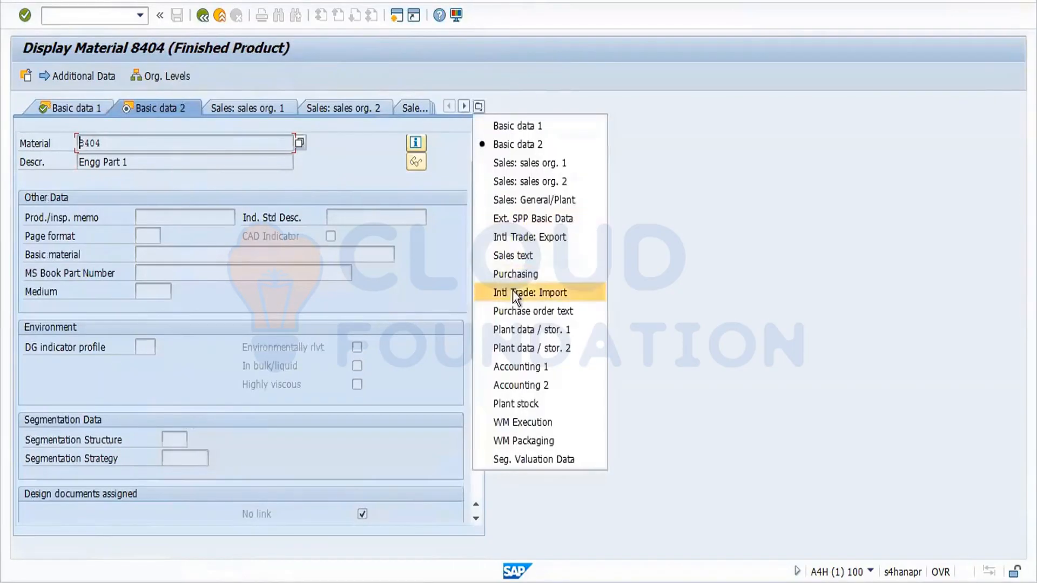
pyautogui.click(522, 274)
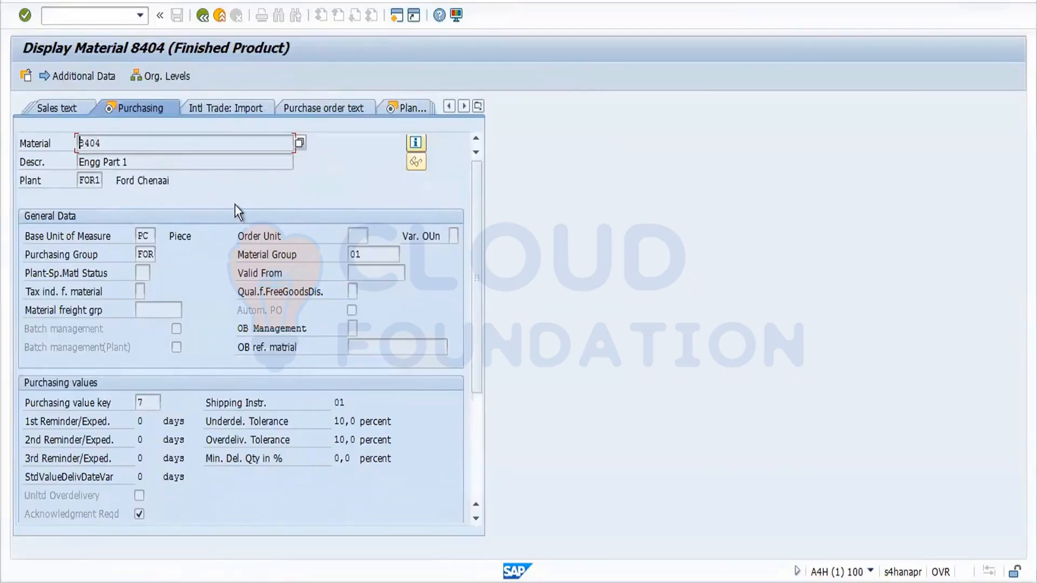
pyautogui.click(206, 20)
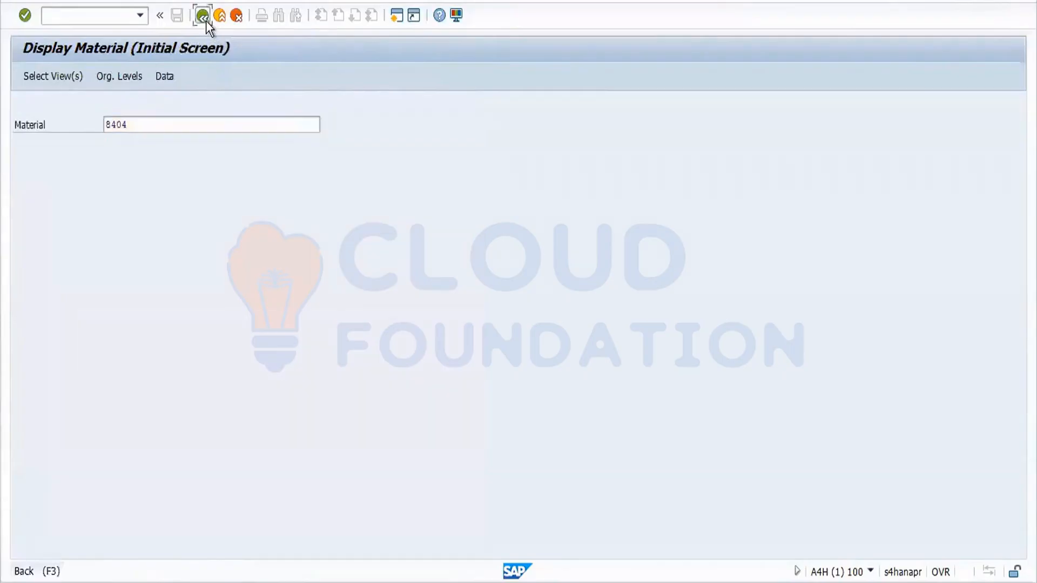
# Run MM04 for material 8404 and open the details of the MM02 change document.
pyautogui.click(206, 20)
pyautogui.write('MM04')
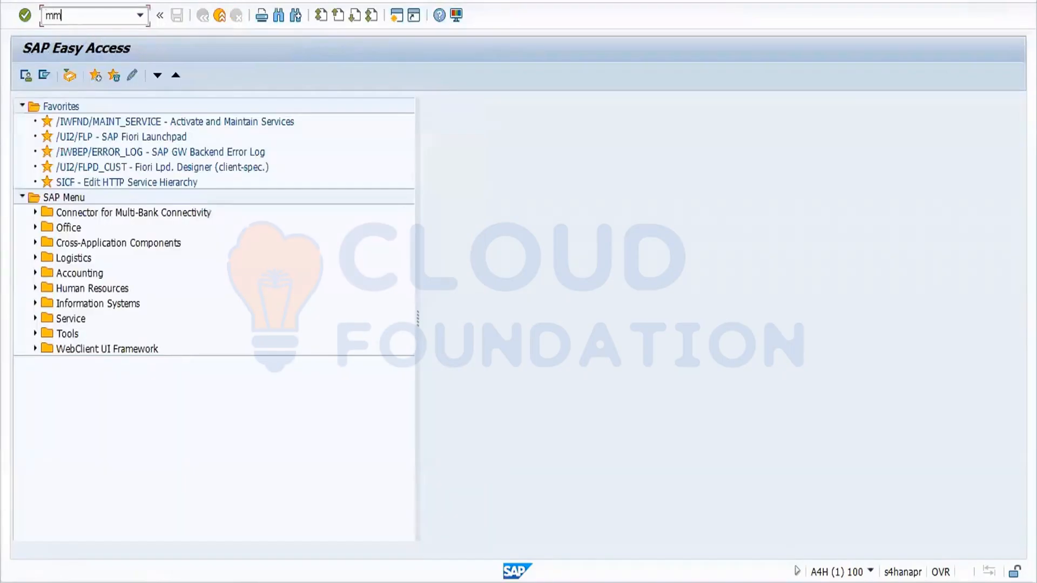
pyautogui.press('Return')
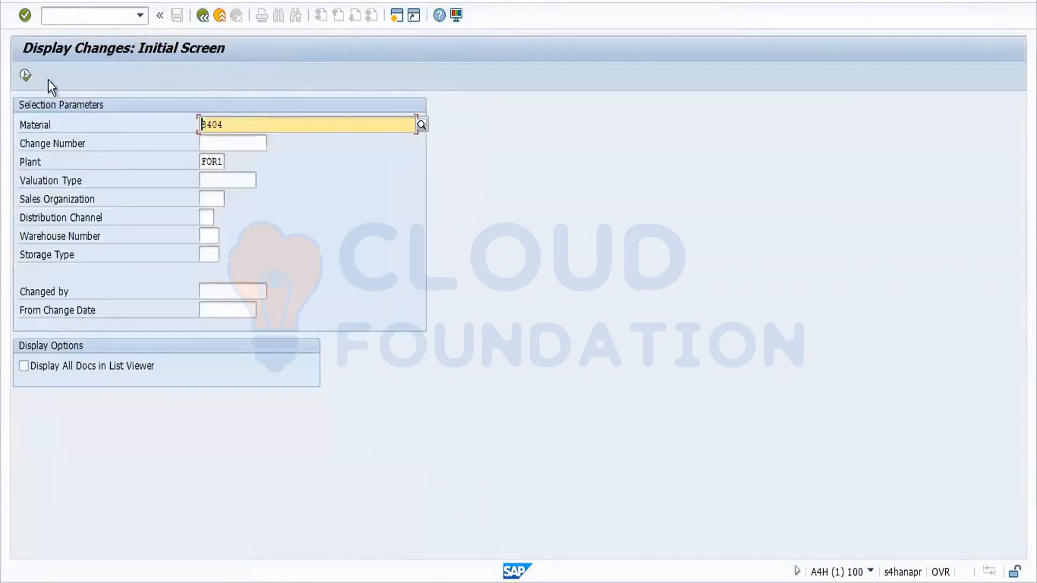
pyautogui.click(25, 76)
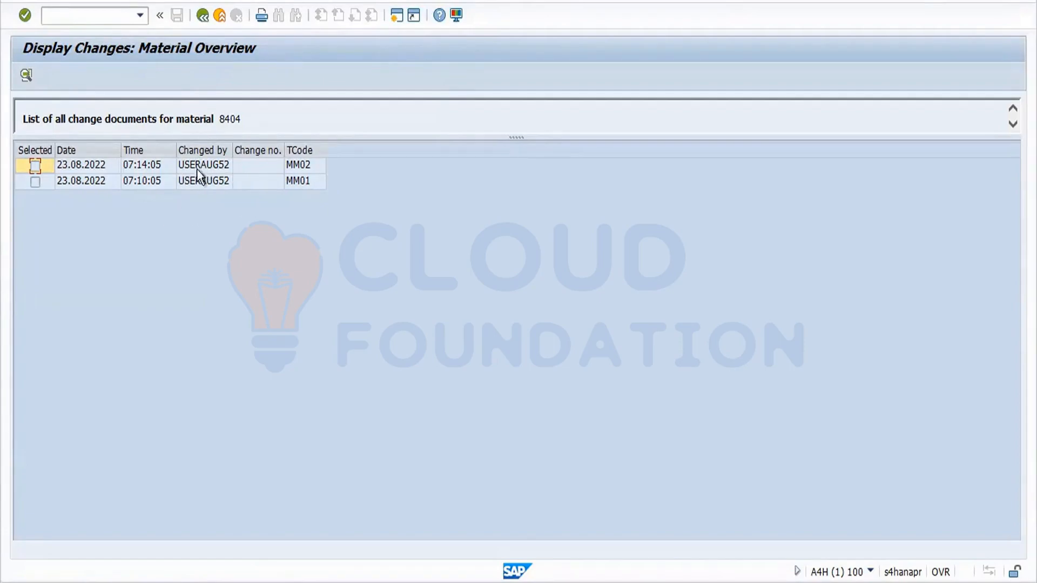
pyautogui.click(35, 162)
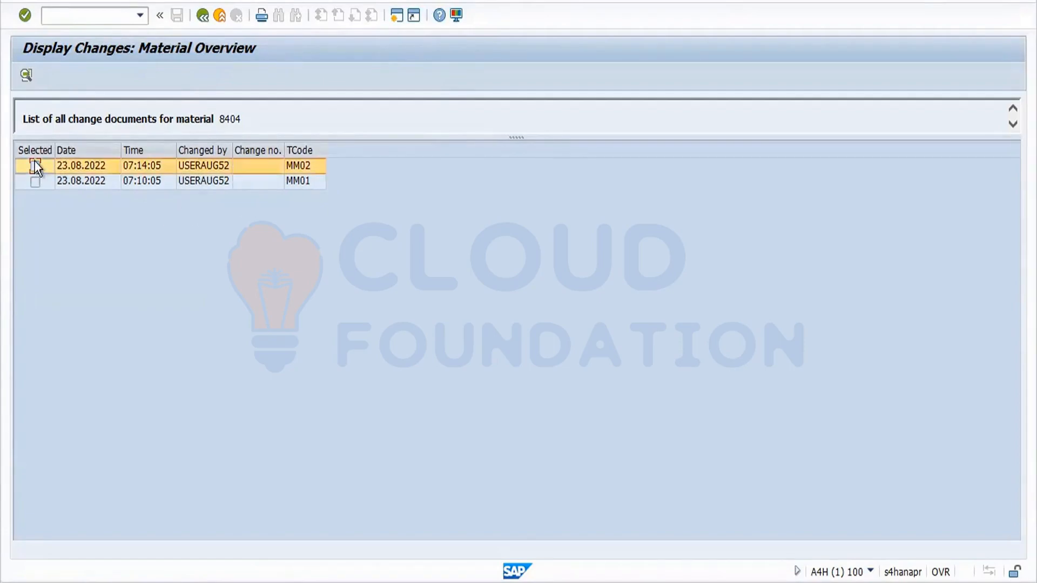
pyautogui.click(26, 75)
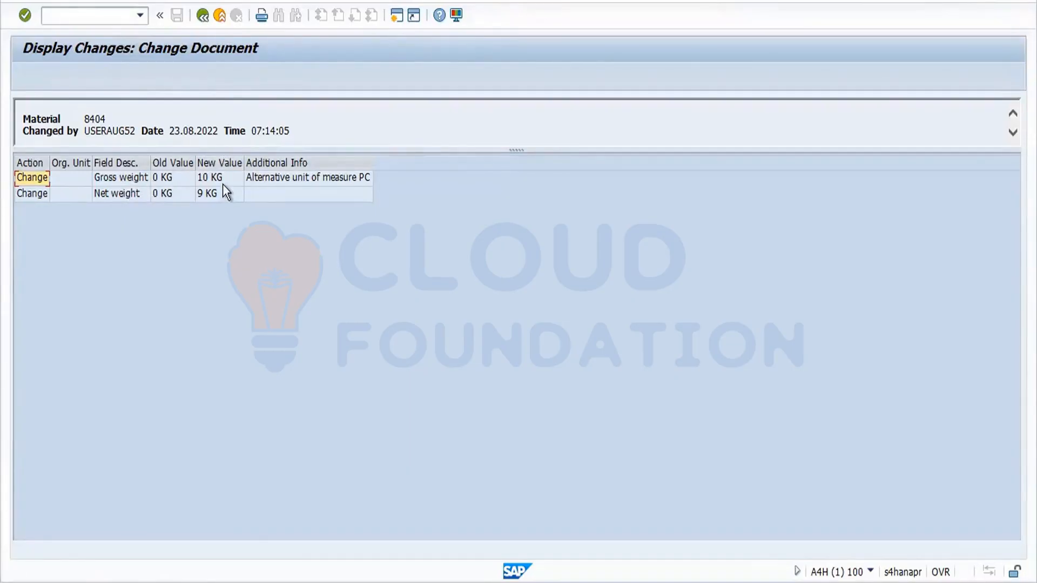
# Review gross weight 0→10 KG and net weight 0→9 KG, then return to the main menu.
pyautogui.click(176, 180)
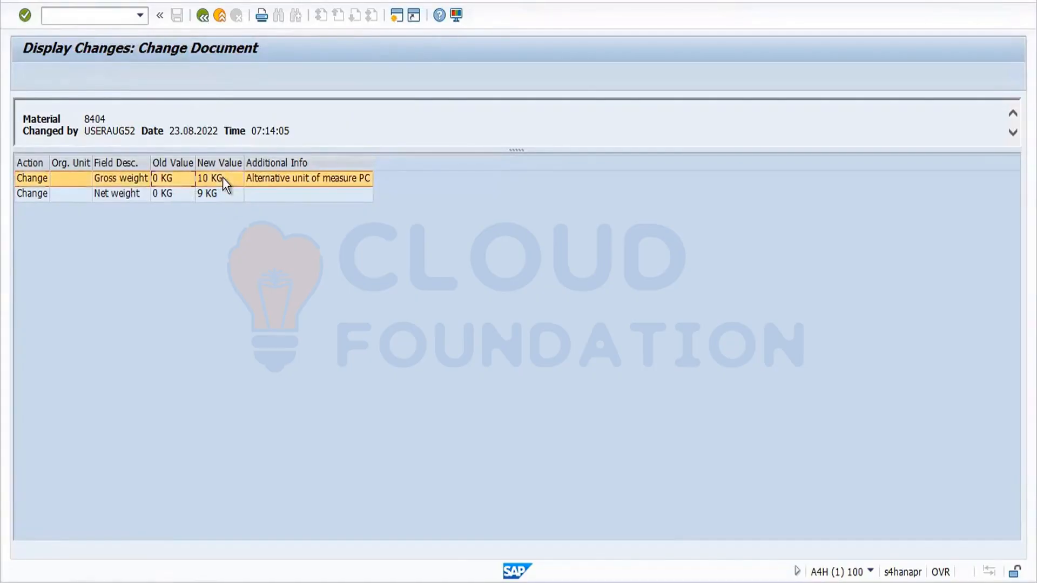
pyautogui.click(181, 197)
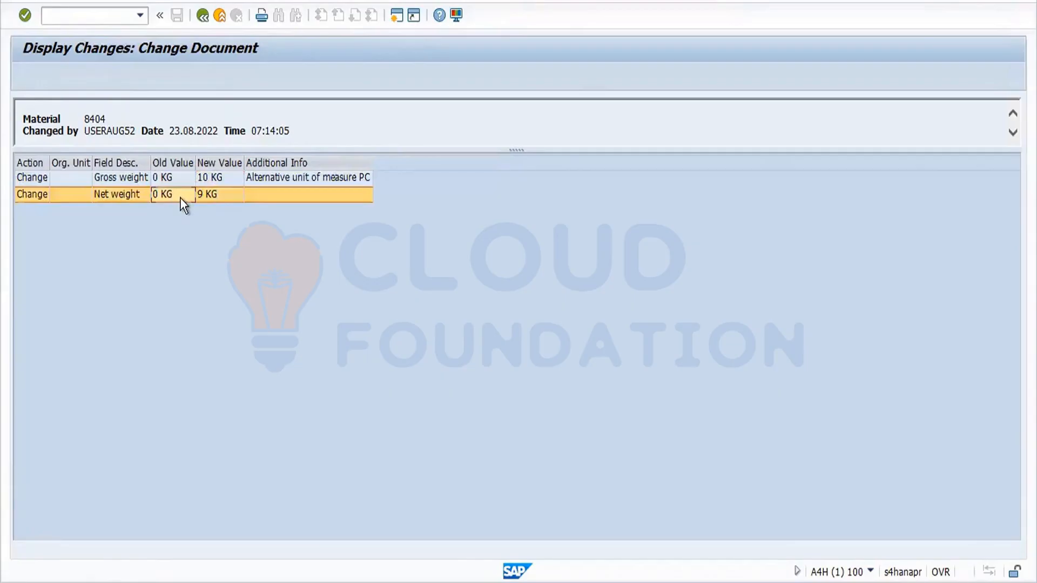
pyautogui.click(214, 199)
pyautogui.click(205, 19)
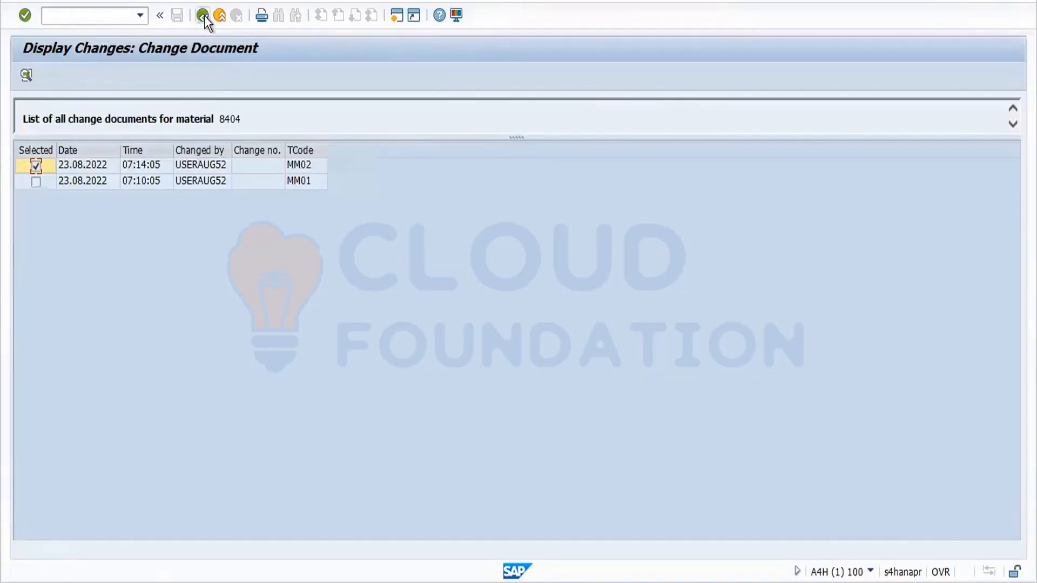
pyautogui.click(204, 15)
pyautogui.click(204, 15)
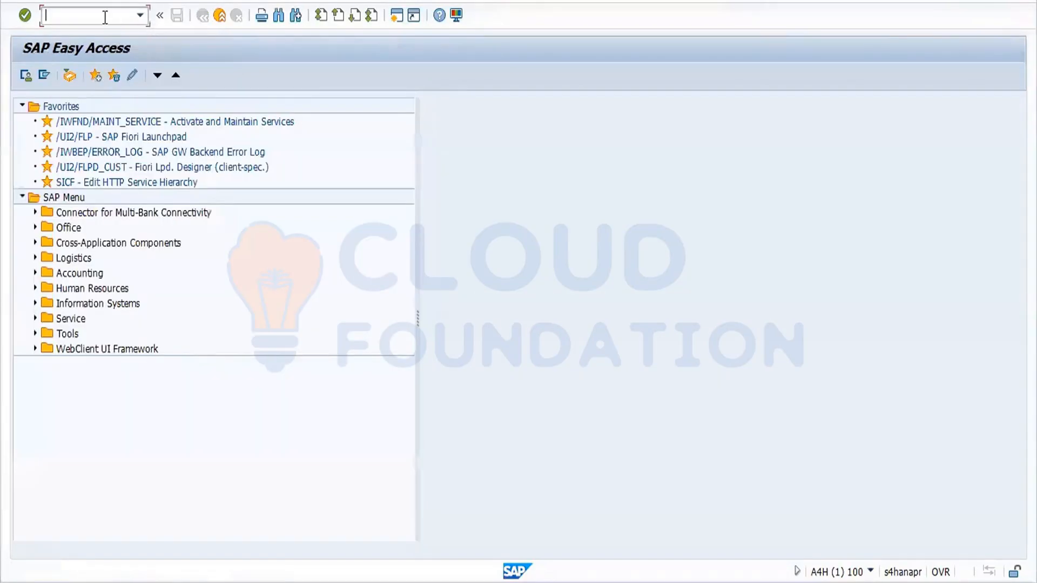
pyautogui.write('mm05')
pyautogui.press('Return')
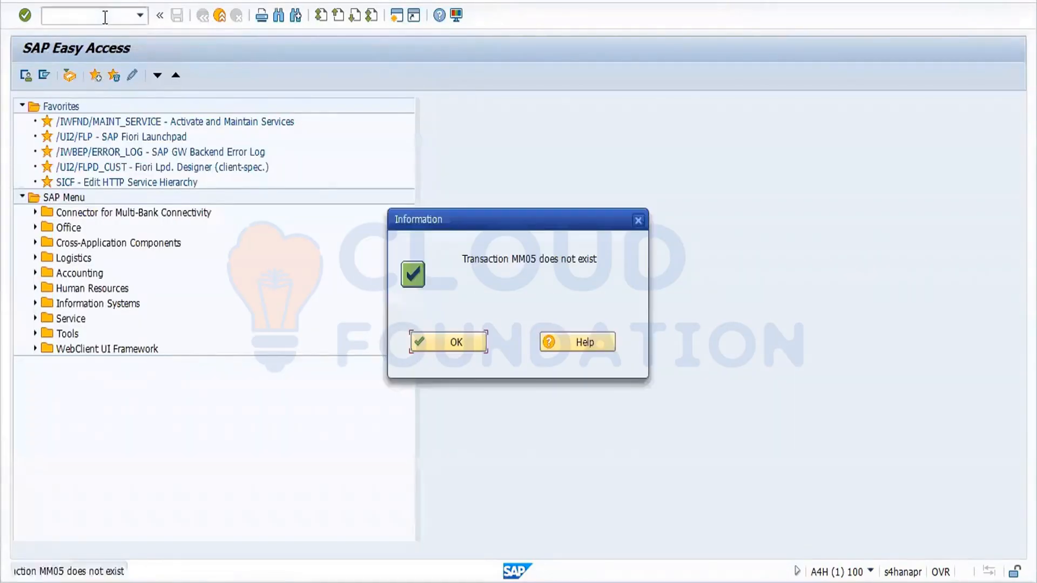
pyautogui.click(458, 341)
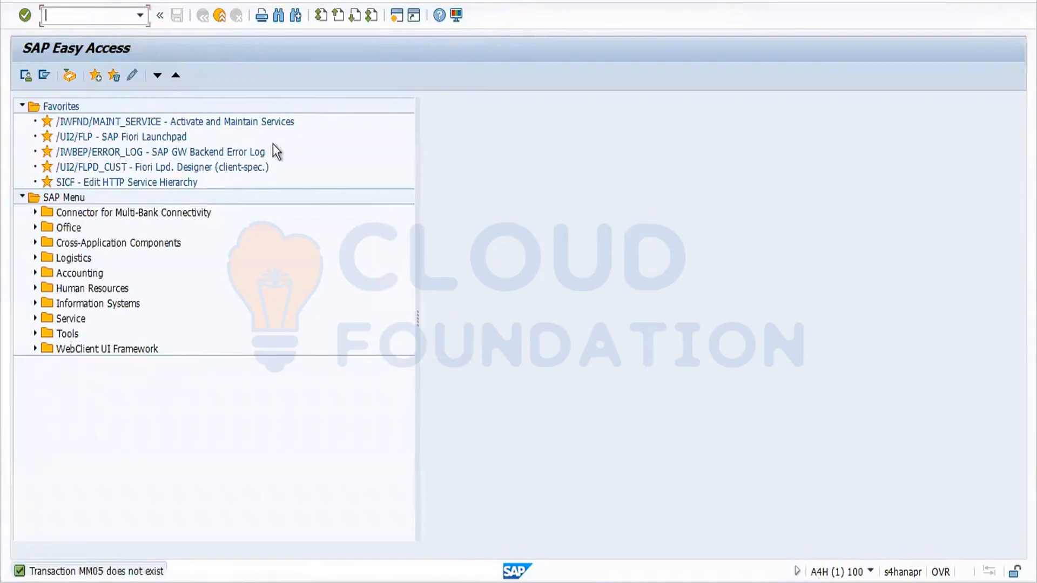
pyautogui.write('mm06')
pyautogui.press('Return')
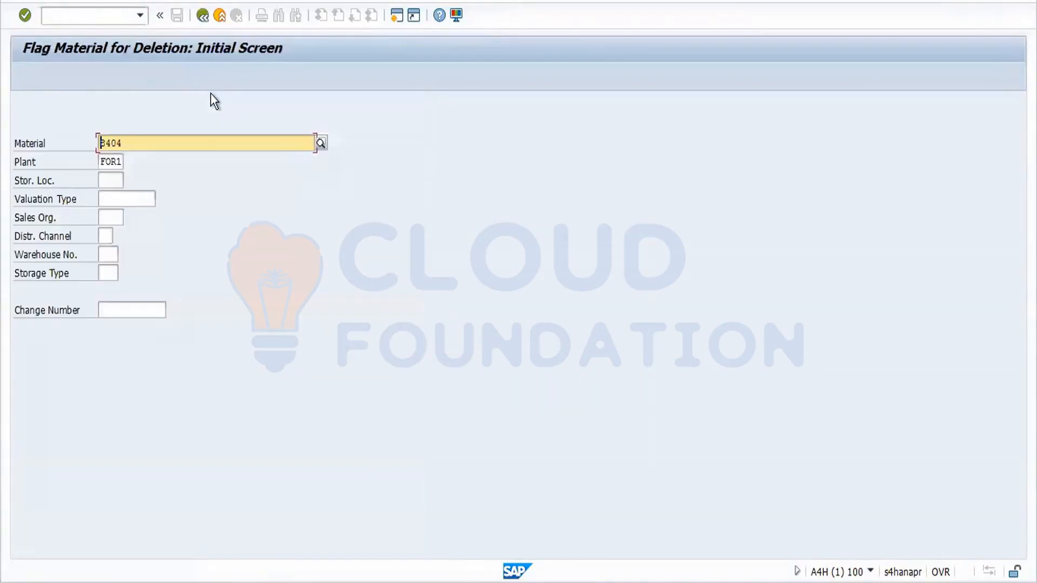
pyautogui.press('Return')
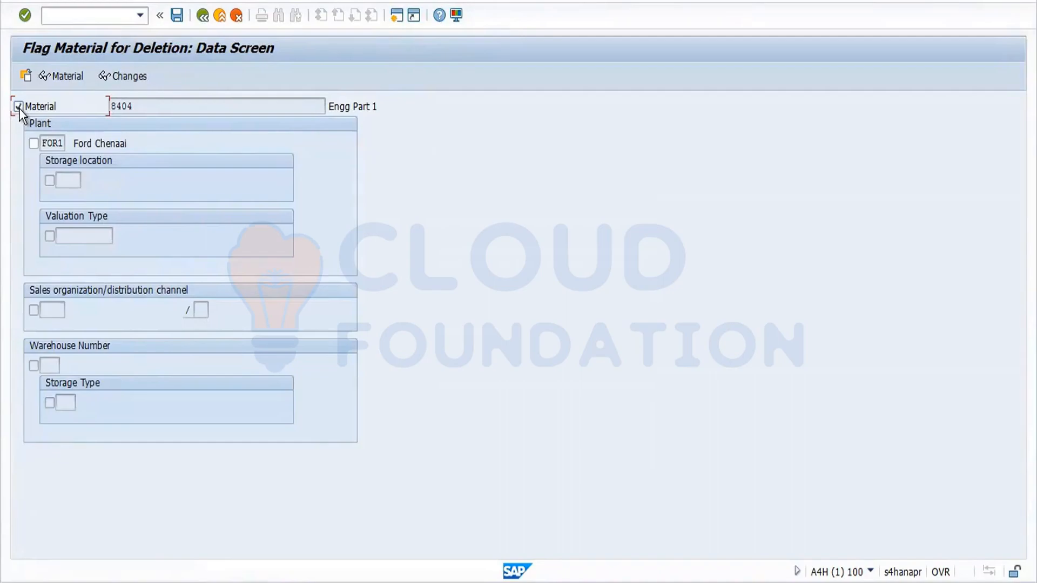
pyautogui.click(34, 144)
pyautogui.click(200, 15)
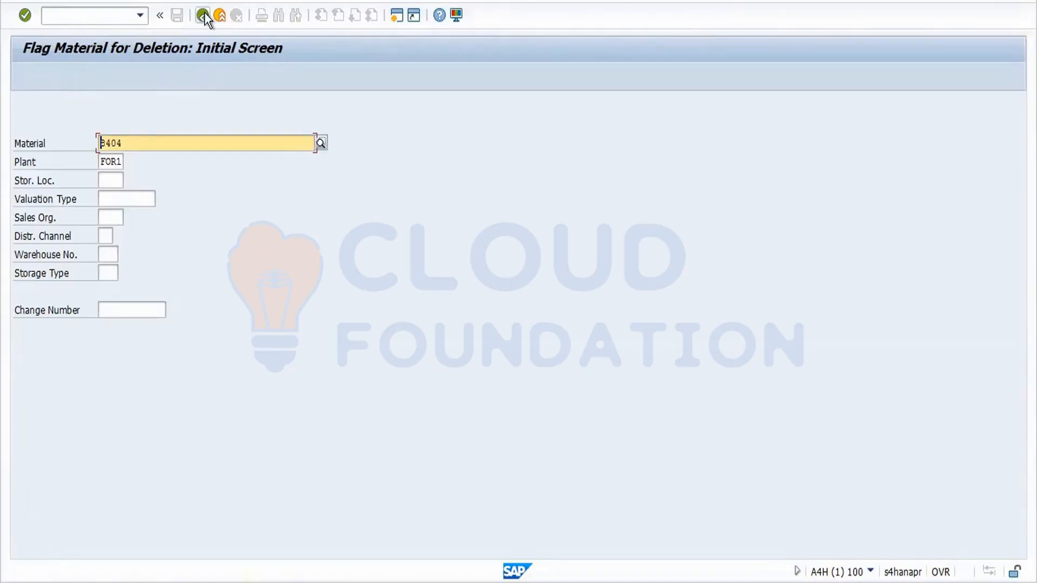
pyautogui.click(204, 15)
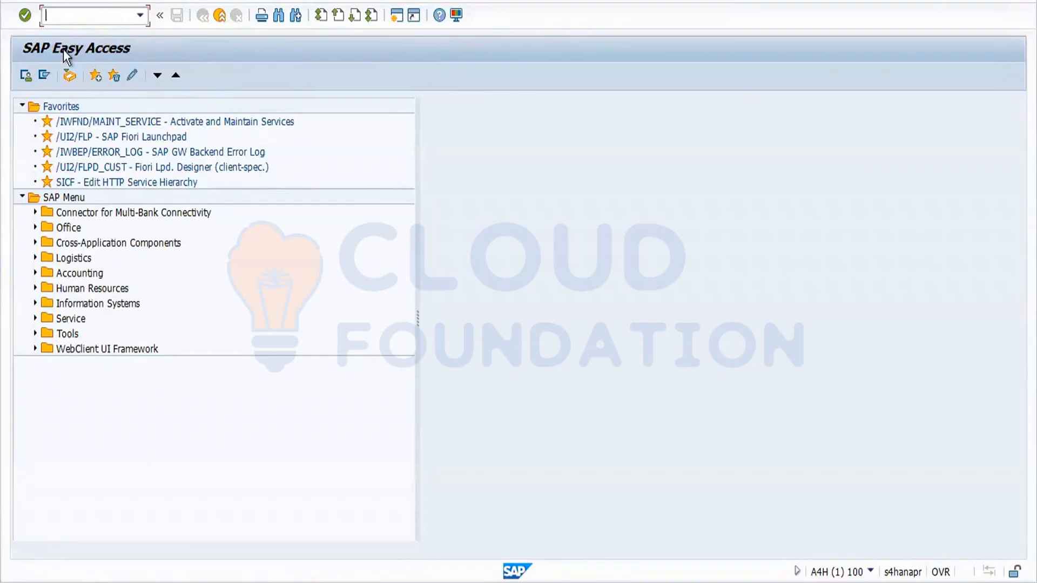
# Run MM17 and turn off the table-selection information so it no longer reappears.
pyautogui.write('mm17')
pyautogui.press('Return')
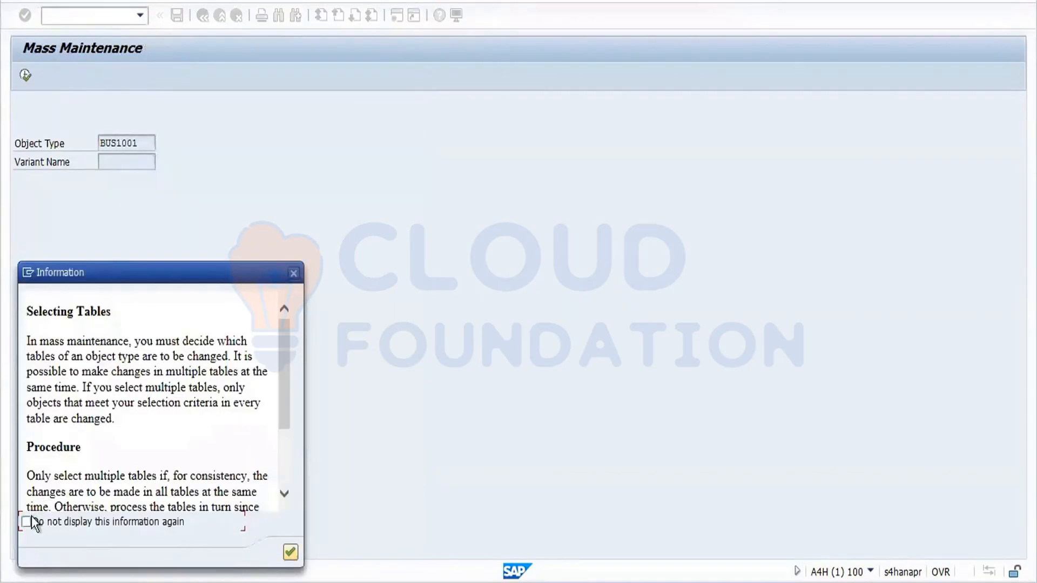
pyautogui.click(31, 518)
pyautogui.click(291, 552)
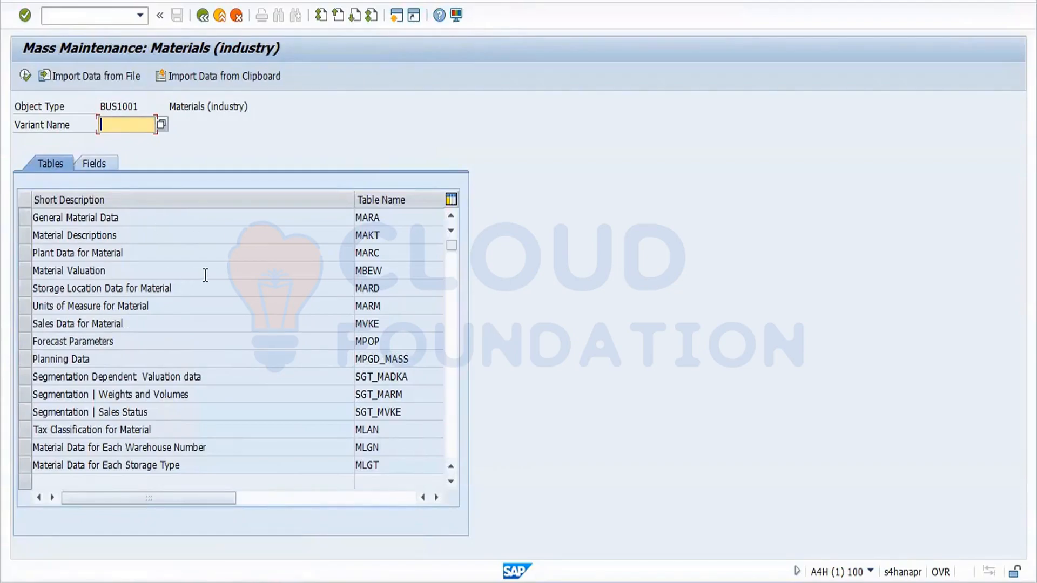
# Point out the MARA, MAKT and MARC tables with their descriptions in the table list.
pyautogui.click(31, 216)
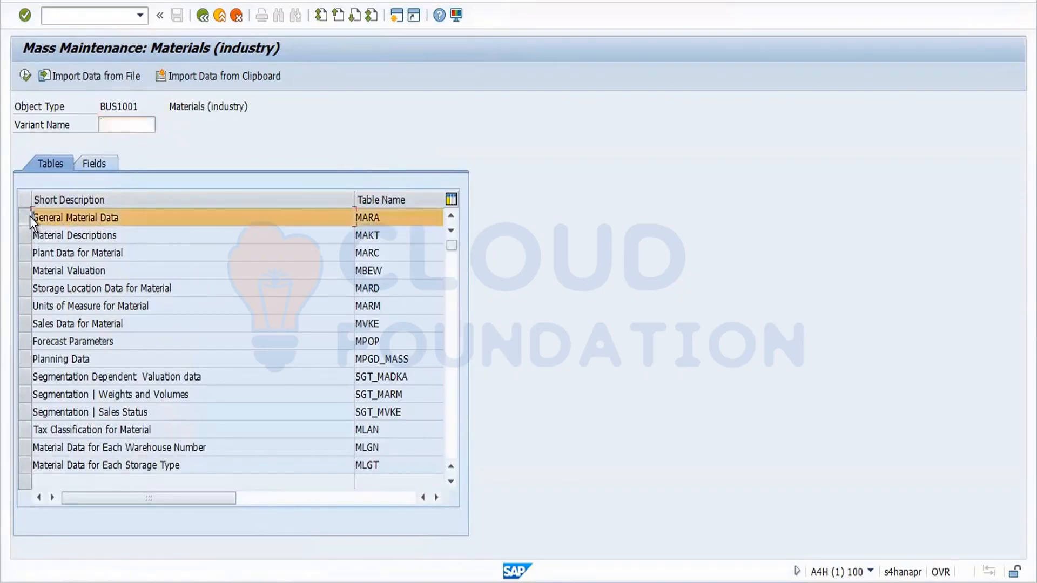
pyautogui.click(230, 228)
pyautogui.click(228, 221)
pyautogui.moveTo(387, 219); pyautogui.dragTo(342, 225)
pyautogui.moveTo(118, 238); pyautogui.dragTo(39, 238)
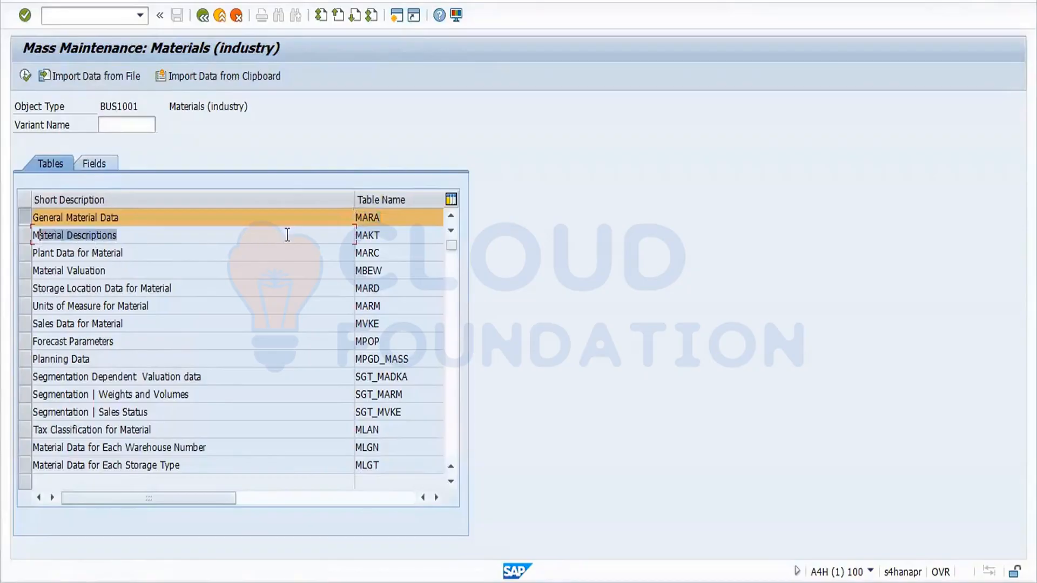
pyautogui.click(379, 238)
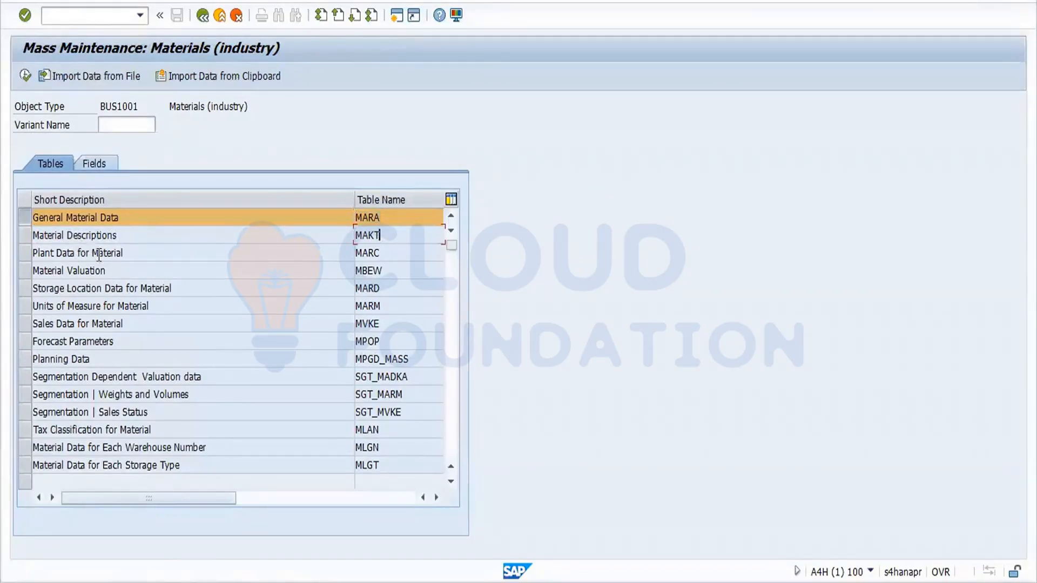
pyautogui.moveTo(117, 254); pyautogui.dragTo(55, 254)
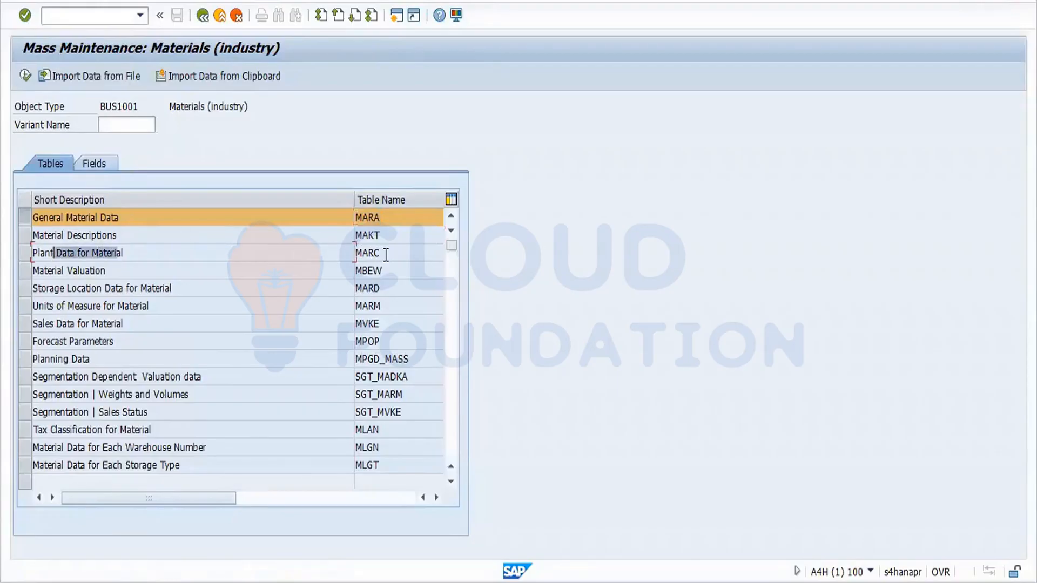
pyautogui.moveTo(384, 253); pyautogui.dragTo(339, 250)
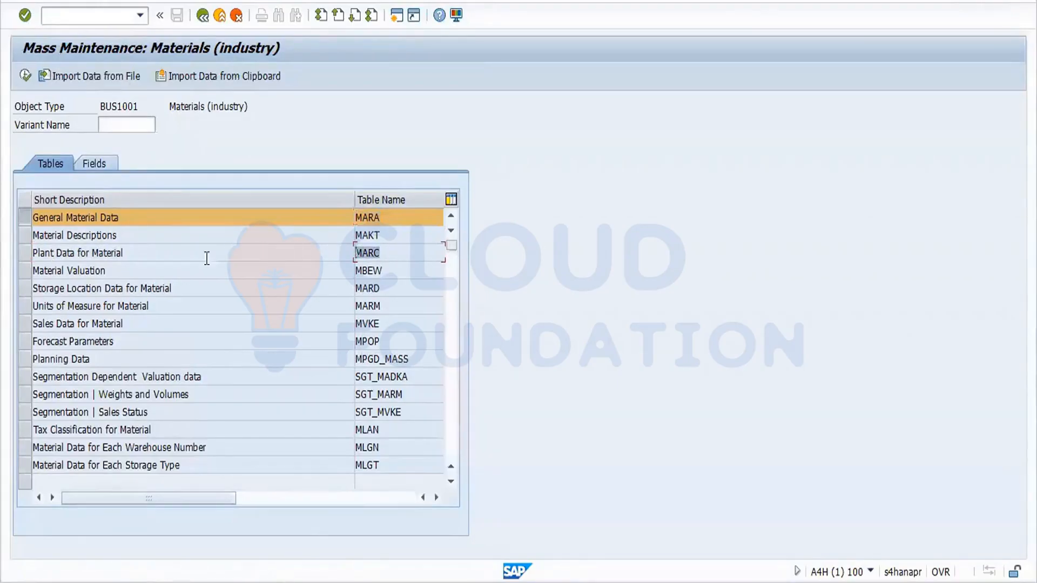
# Highlight the MBEW, MARD, MARM and MVKE tables and descriptions, then clear the MARA mark.
pyautogui.click(133, 274)
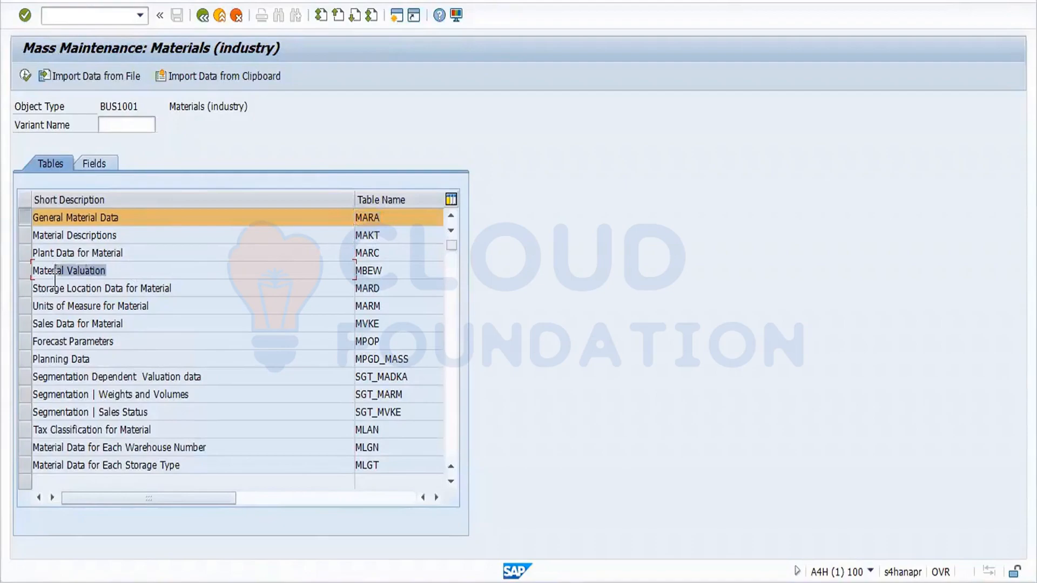
pyautogui.moveTo(387, 274); pyautogui.dragTo(325, 273)
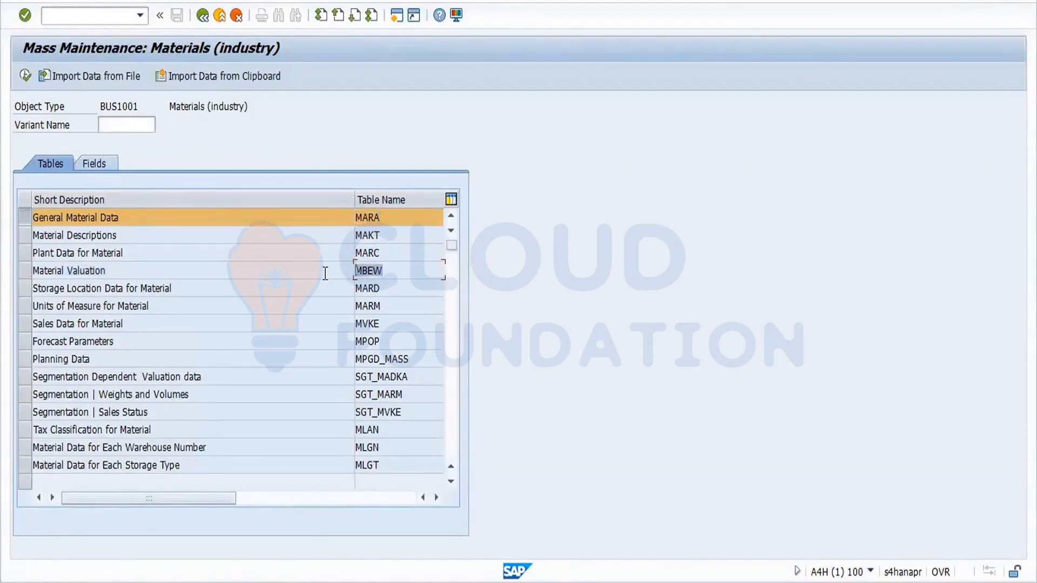
pyautogui.click(166, 292)
pyautogui.moveTo(166, 291); pyautogui.dragTo(76, 297)
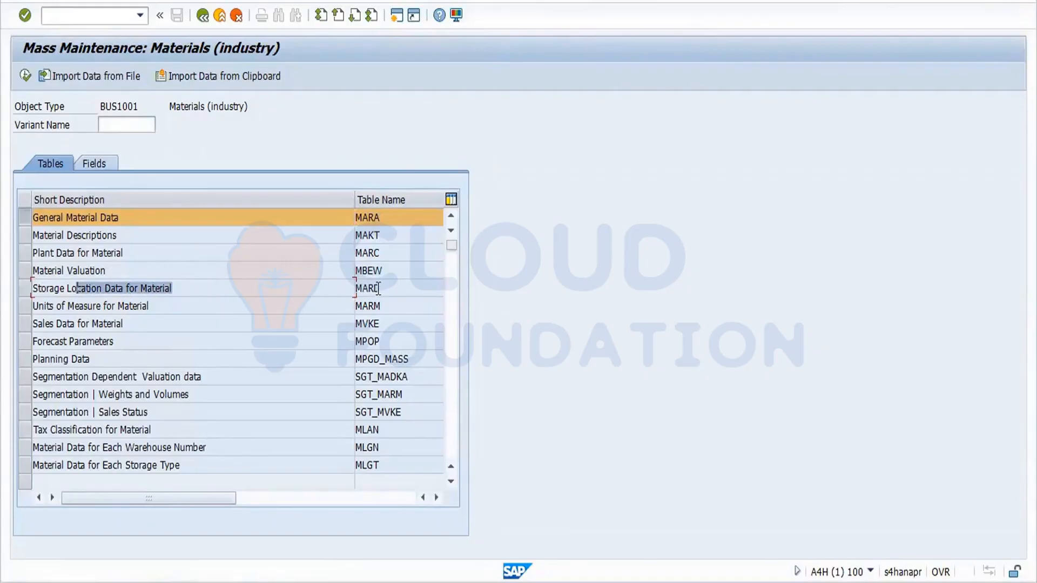
pyautogui.moveTo(381, 290); pyautogui.dragTo(334, 290)
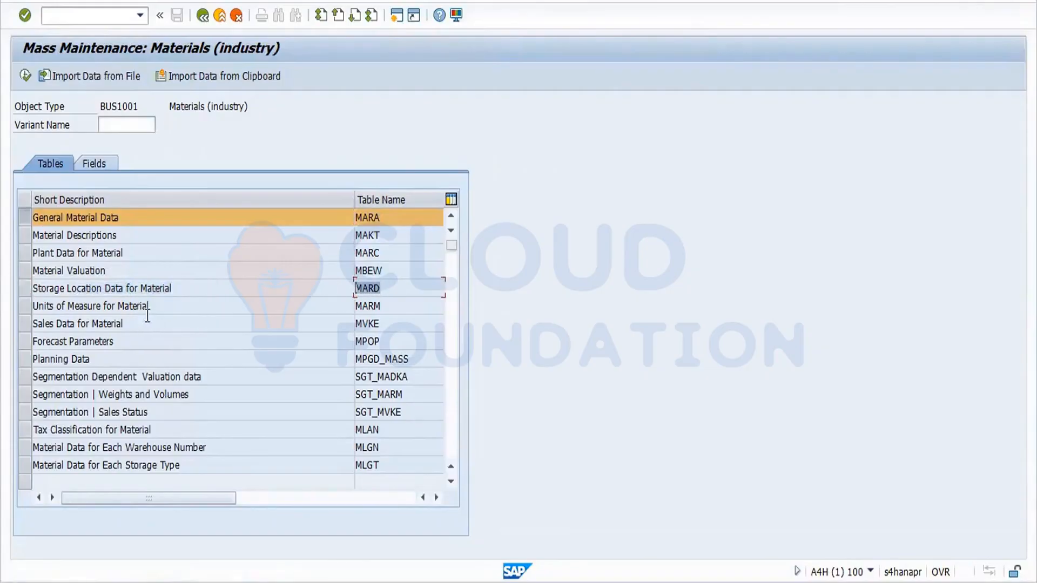
pyautogui.moveTo(157, 309); pyautogui.dragTo(45, 323)
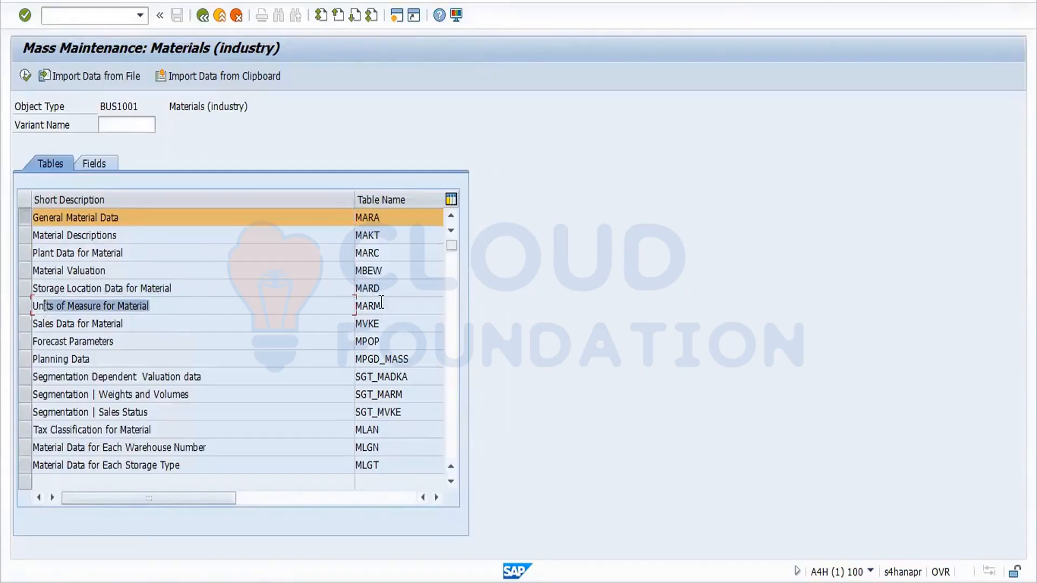
pyautogui.moveTo(382, 302); pyautogui.dragTo(354, 305)
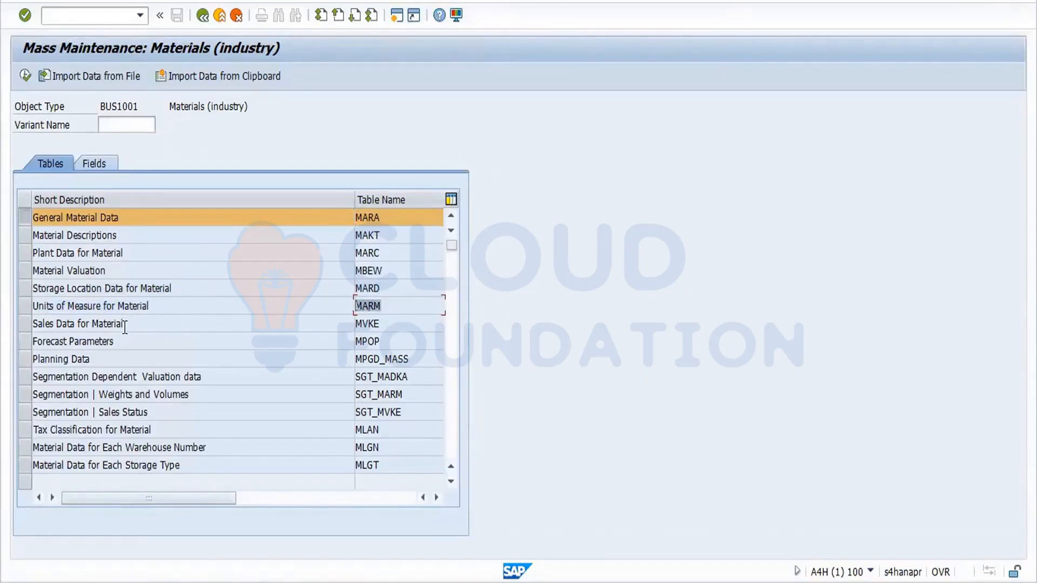
pyautogui.moveTo(125, 326); pyautogui.dragTo(45, 326)
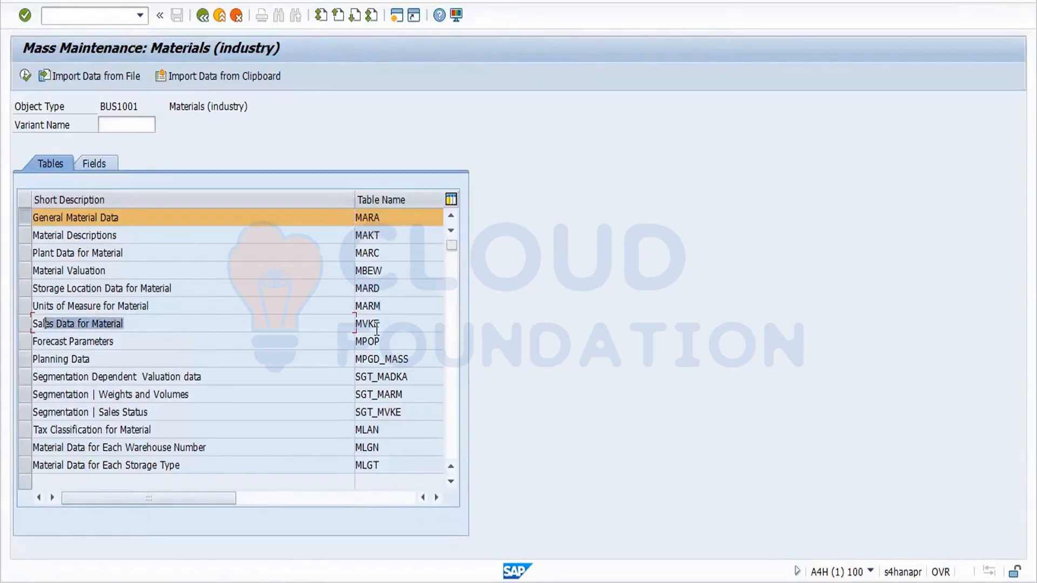
pyautogui.moveTo(387, 326); pyautogui.dragTo(355, 324)
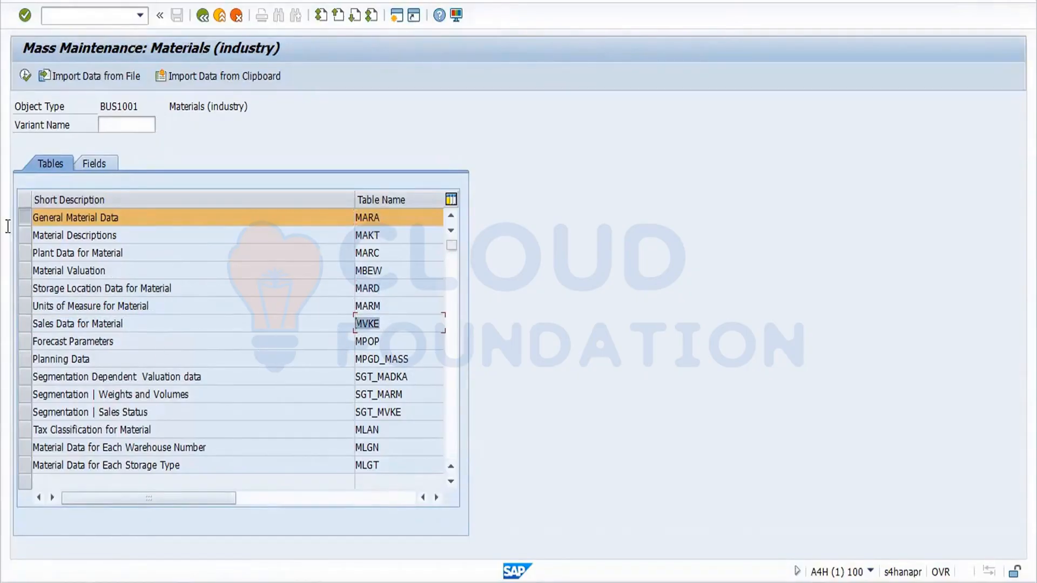
pyautogui.click(19, 214)
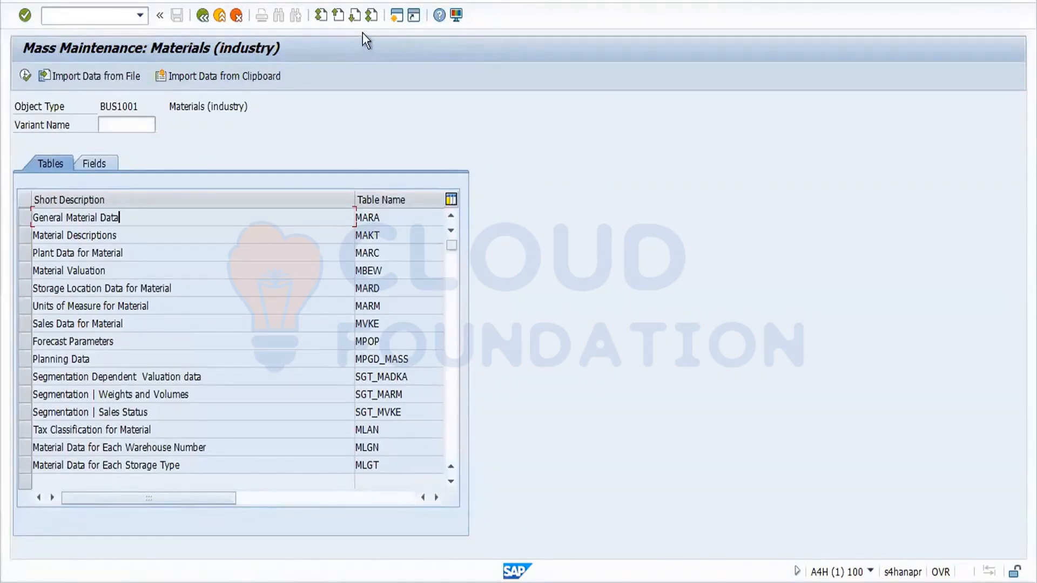
# In a new session, start MM01 with plant FOR1 and storage location FOS1.
pyautogui.click(402, 17)
pyautogui.write('mm01')
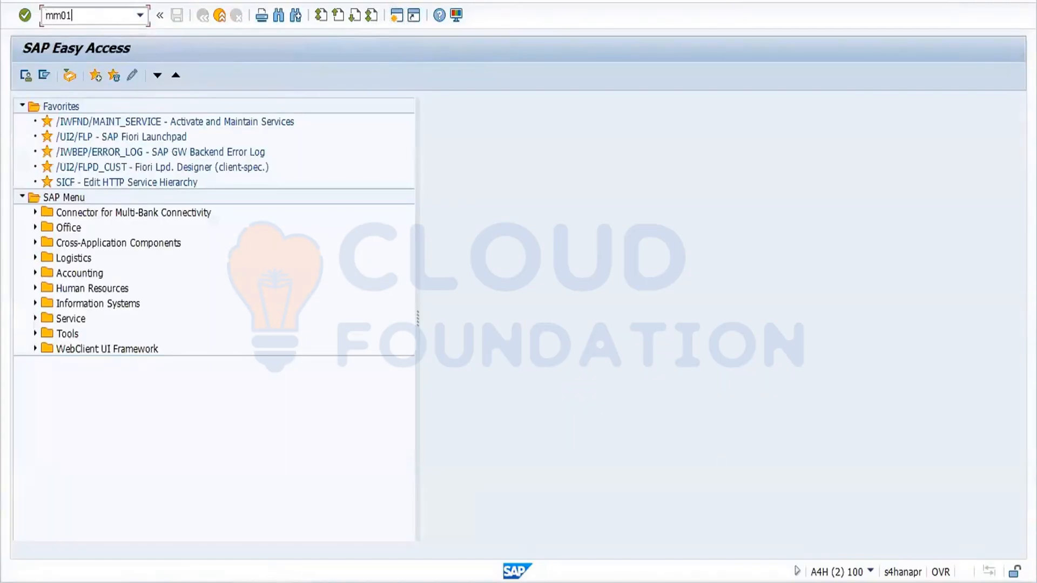
pyautogui.press('Return')
pyautogui.press('Return')
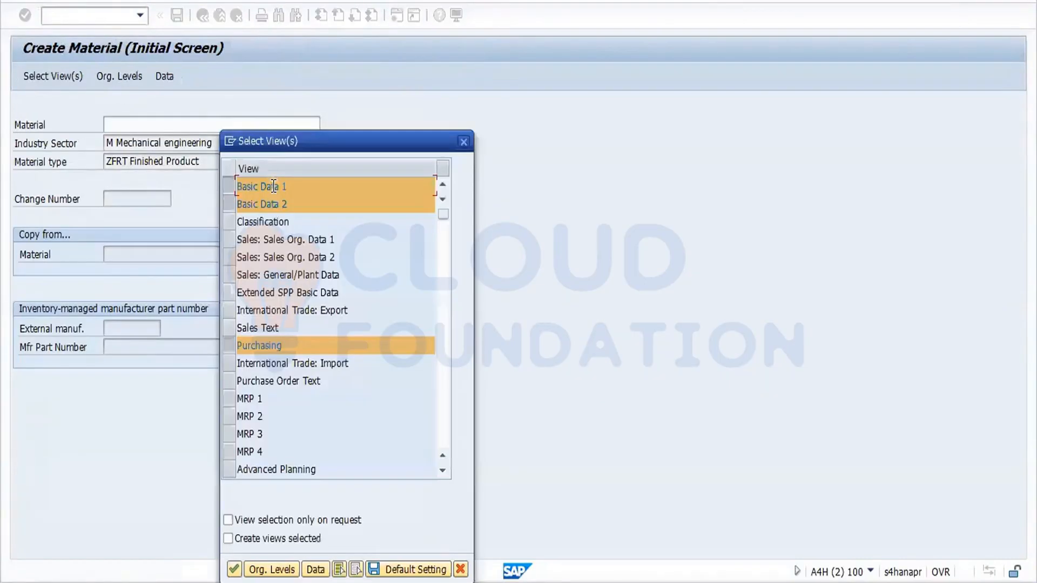
pyautogui.click(235, 571)
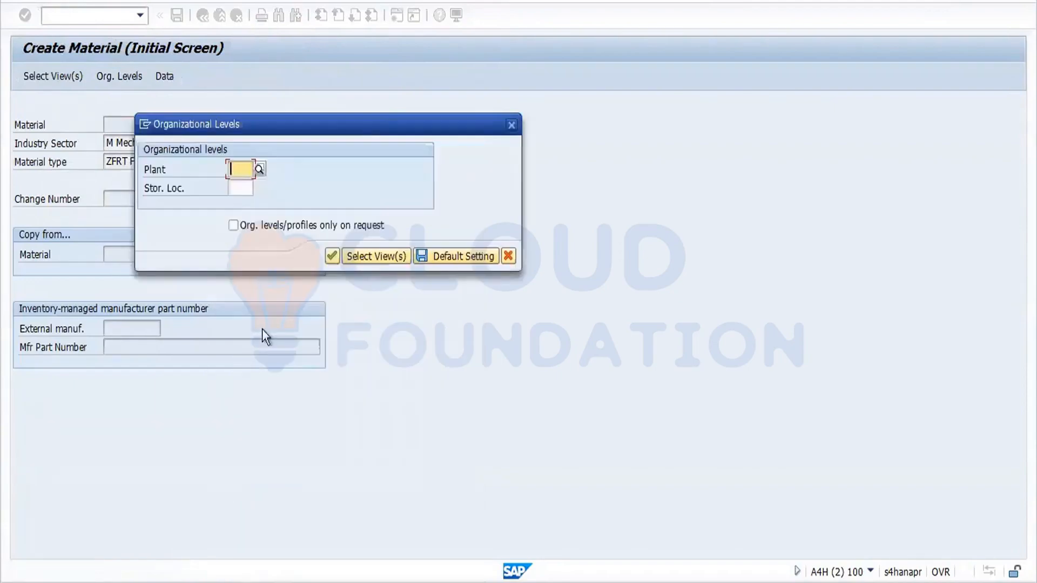
pyautogui.press('space')
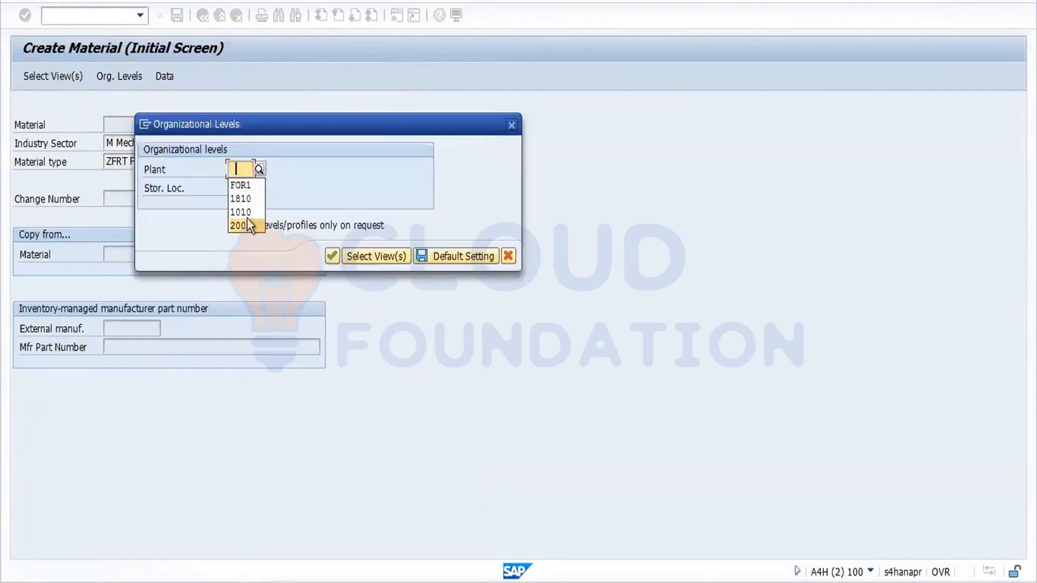
pyautogui.click(240, 185)
pyautogui.click(246, 187)
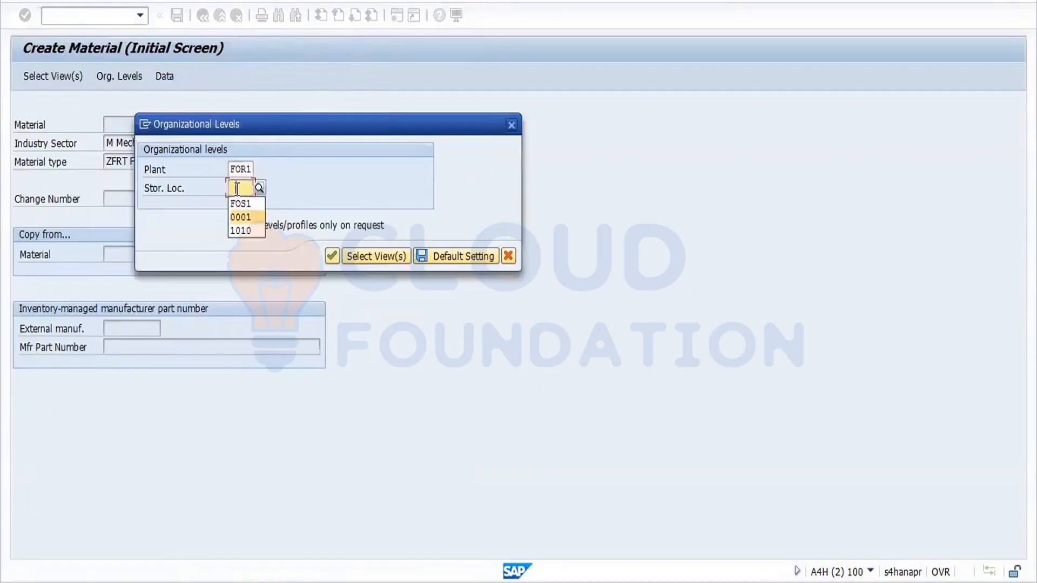
pyautogui.press('Return')
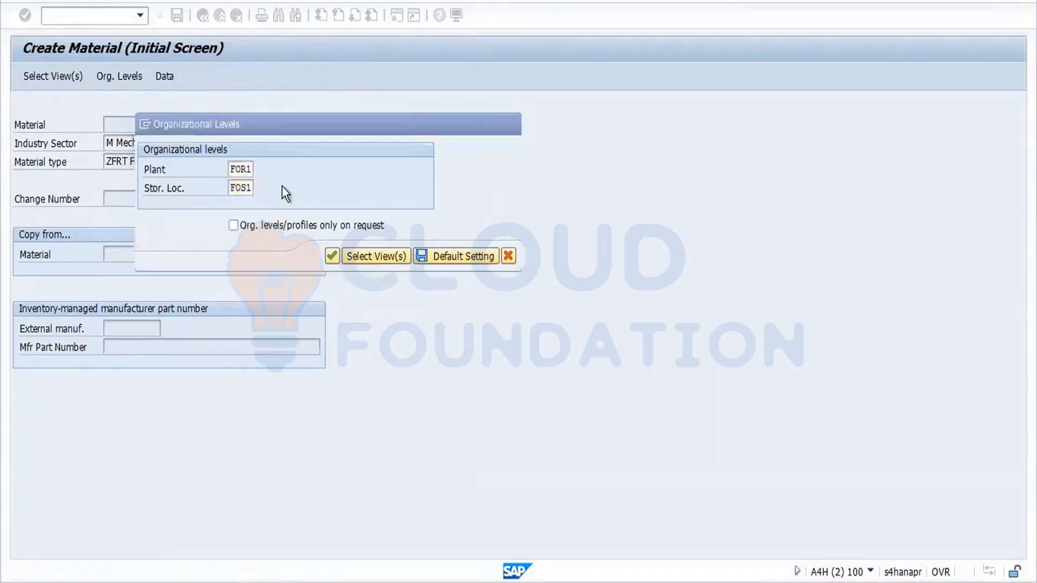
pyautogui.press('Return')
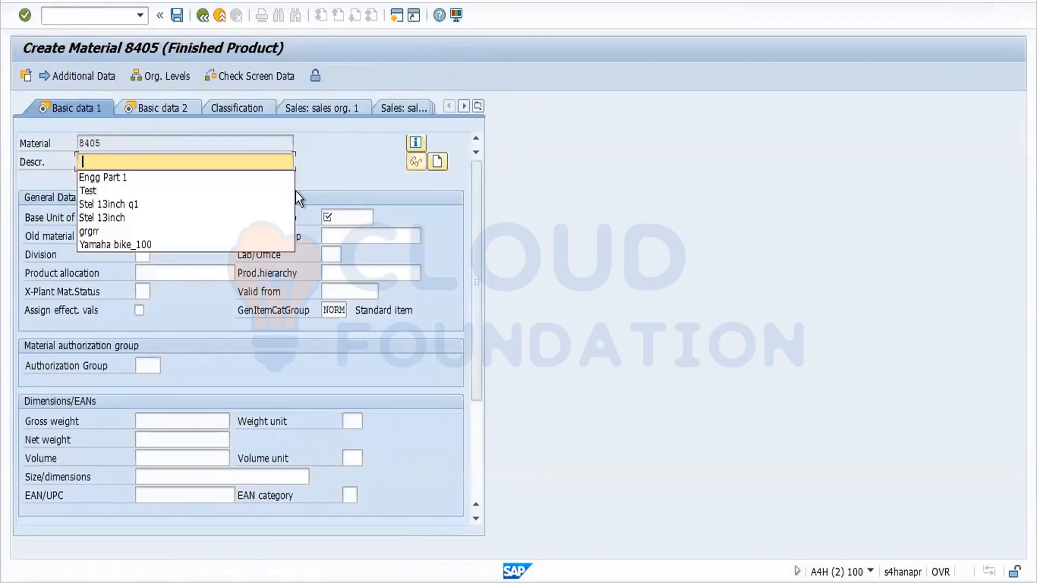
# Describe the material as 'Engg Part 2' with base unit PC and material group 01.
pyautogui.click(155, 177)
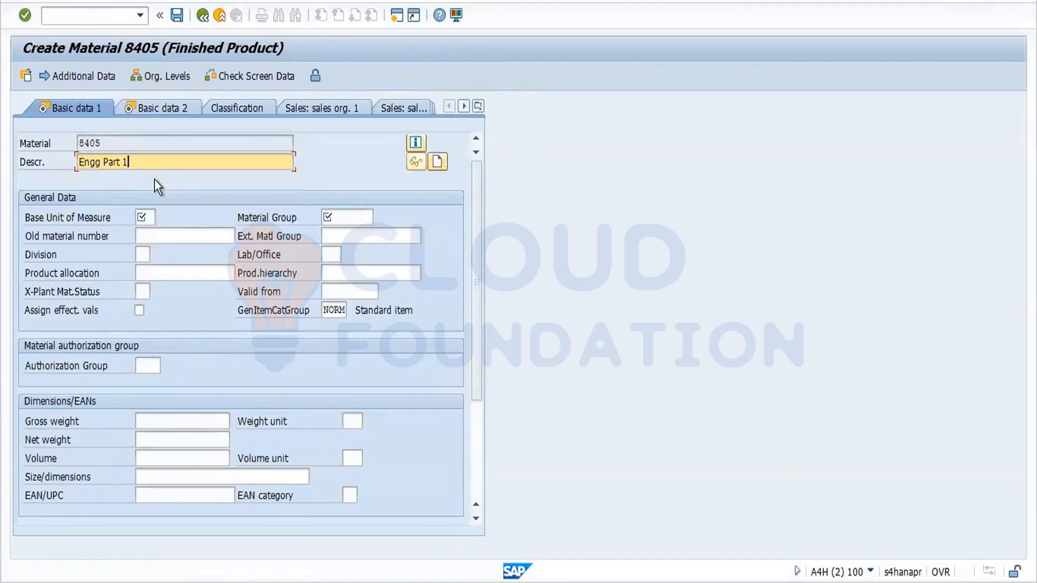
pyautogui.press('BackSpace')
pyautogui.write('2')
pyautogui.press('Tab')
pyautogui.press('Tab')
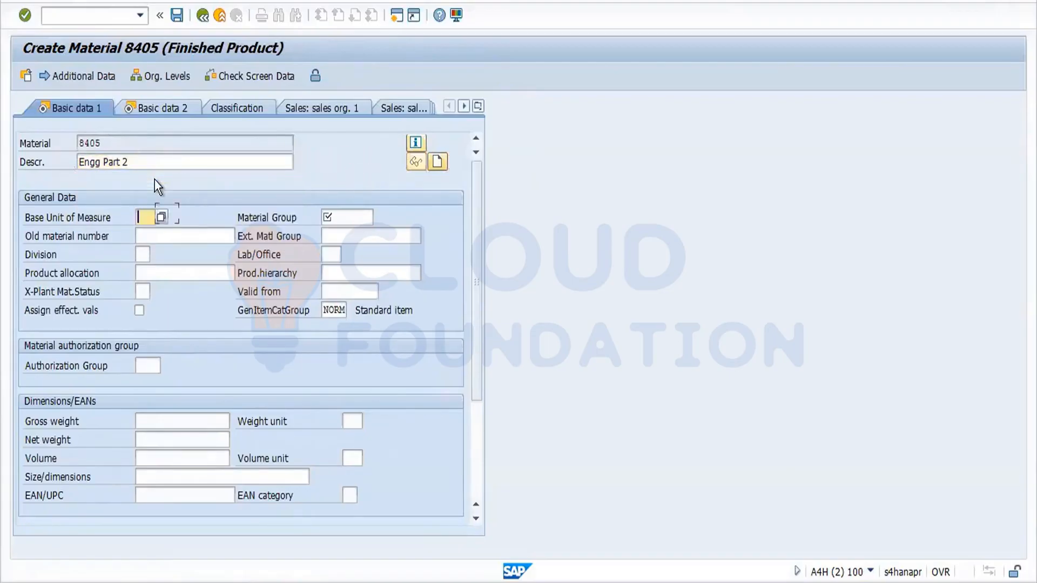
pyautogui.hotkey('shift', 'Tab')
pyautogui.press('Return')
pyautogui.press('Tab')
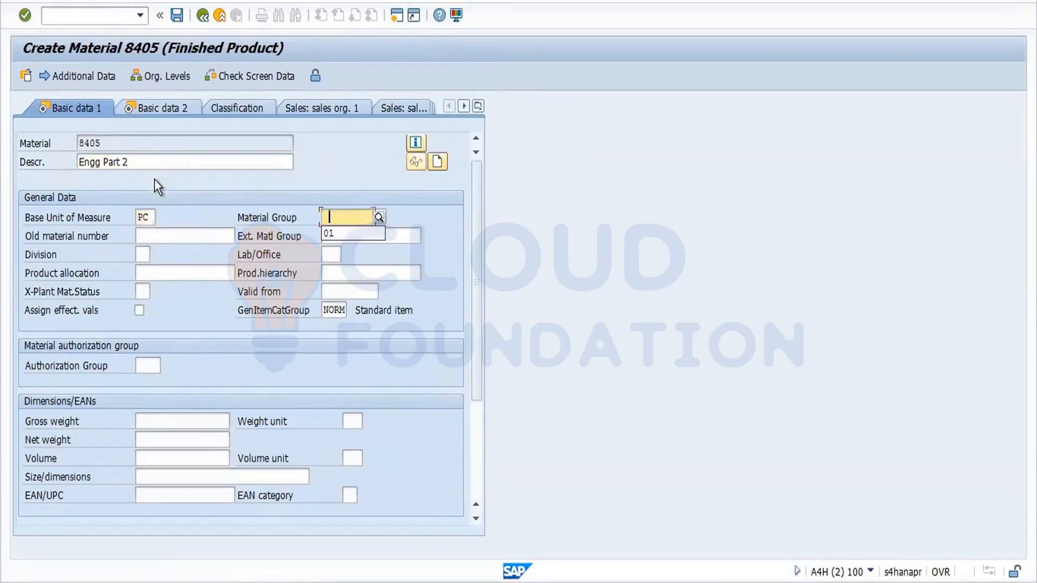
pyautogui.press('Down')
pyautogui.press('Return')
pyautogui.press('Return')
pyautogui.press('Return')
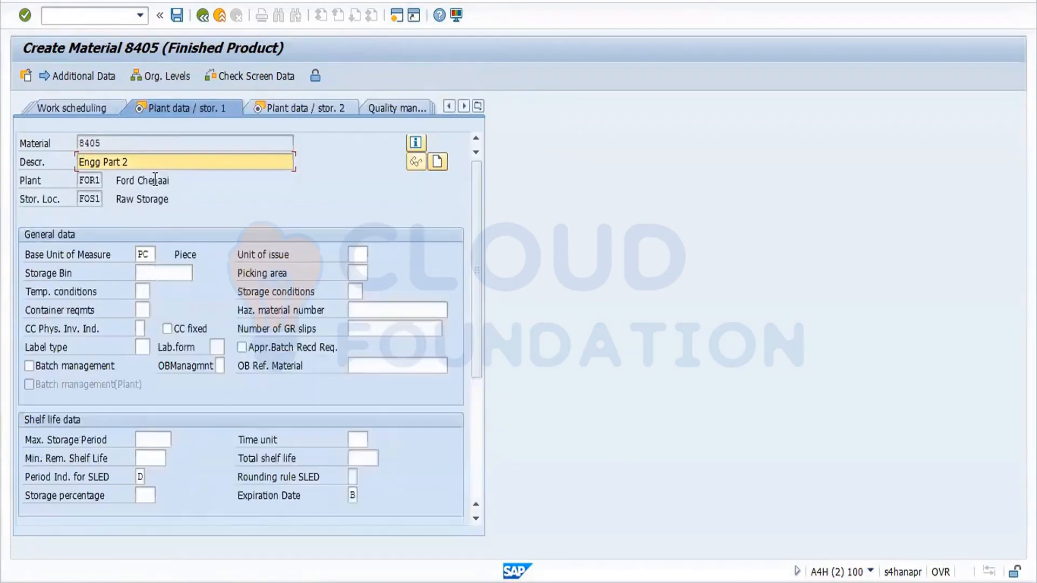
pyautogui.press('Return')
pyautogui.press('Return')
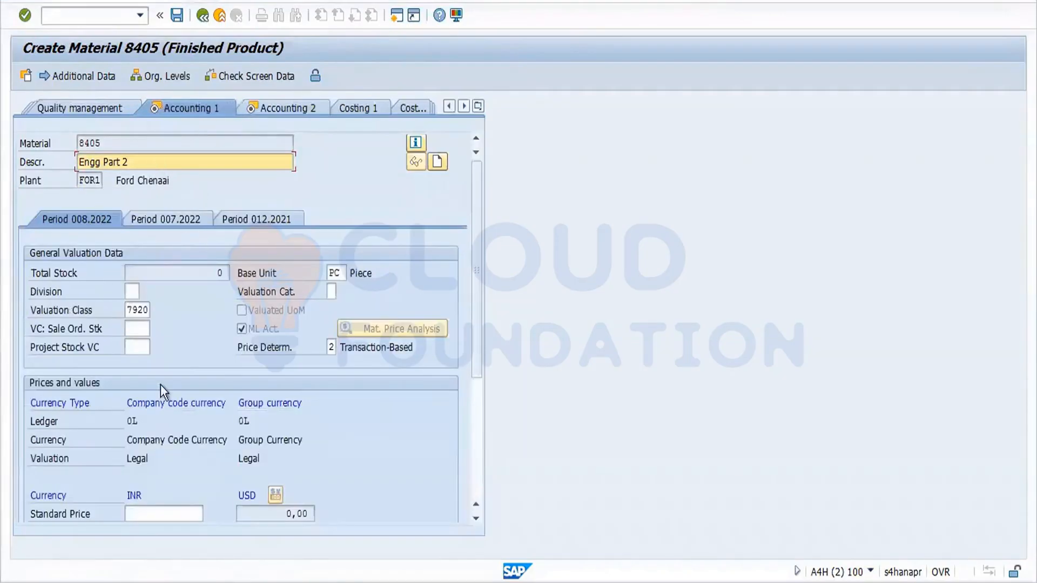
# Set the standard price to 10.00 INR in Accounting 1, with price control S.
pyautogui.click(152, 513)
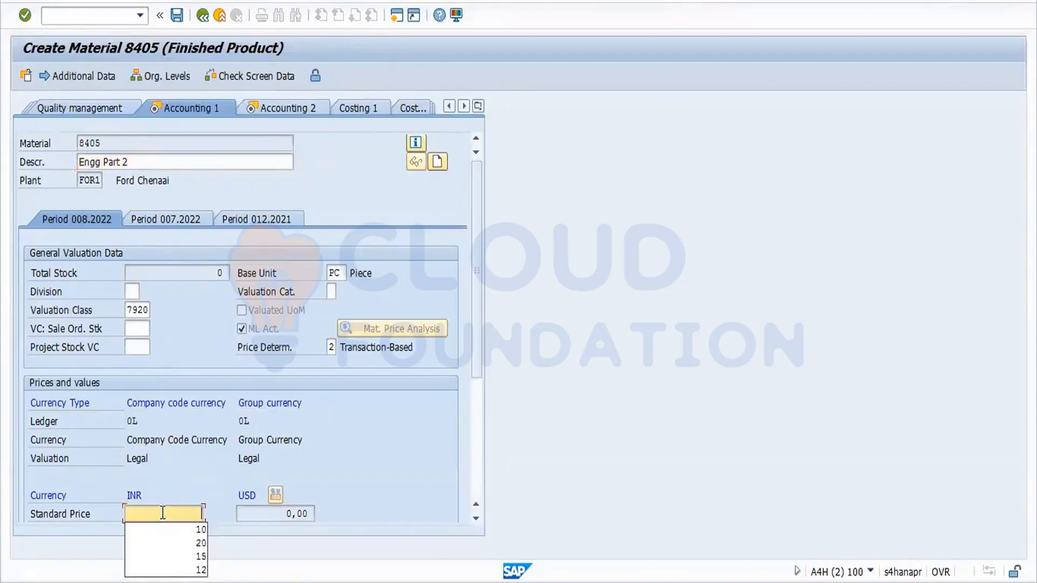
pyautogui.click(182, 531)
pyautogui.press('Return')
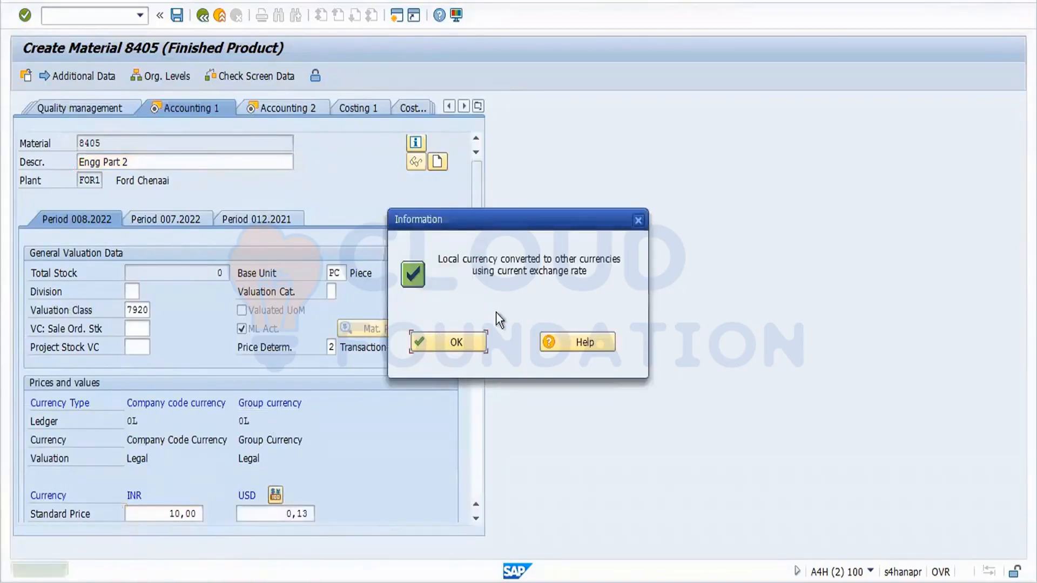
pyautogui.click(469, 332)
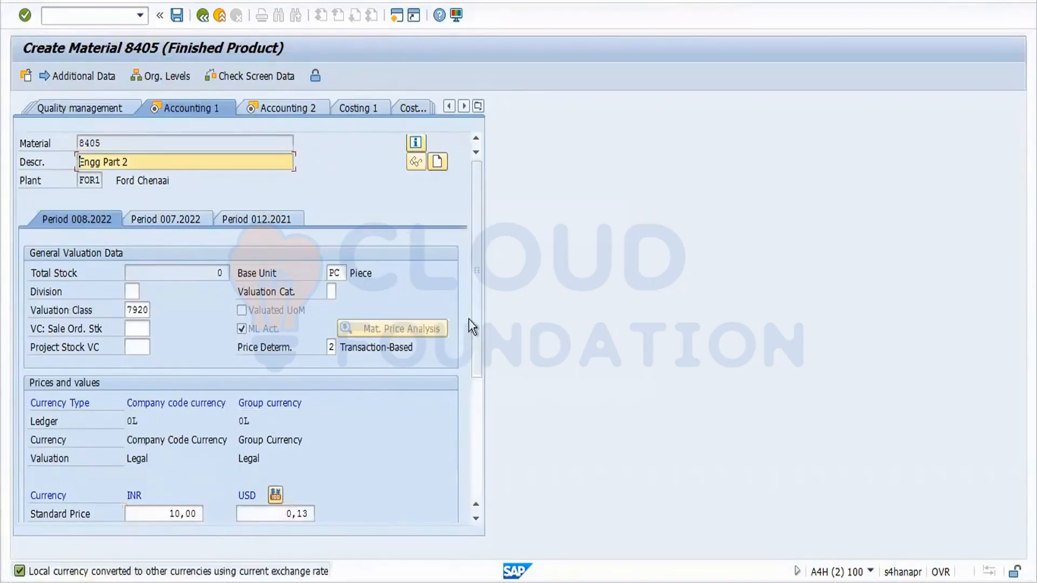
pyautogui.moveTo(481, 291); pyautogui.dragTo(473, 391)
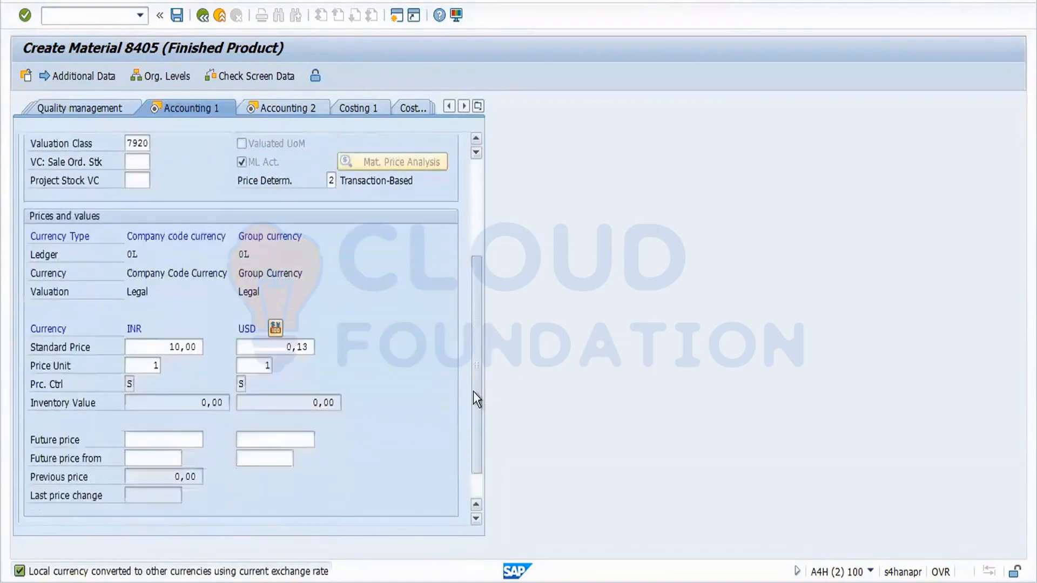
pyautogui.click(134, 385)
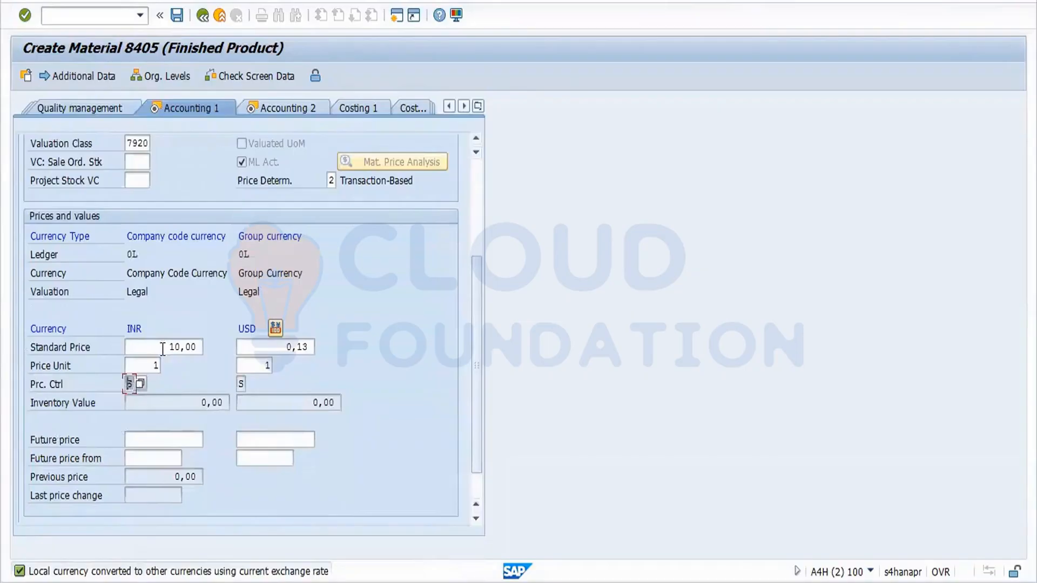
pyautogui.moveTo(163, 349); pyautogui.dragTo(201, 351)
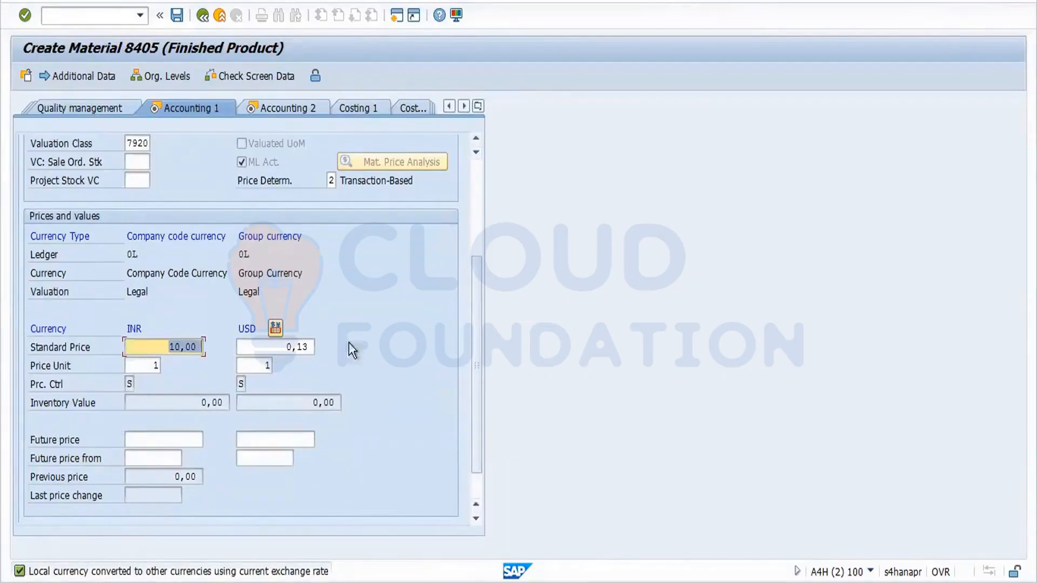
pyautogui.moveTo(478, 391); pyautogui.dragTo(482, 345)
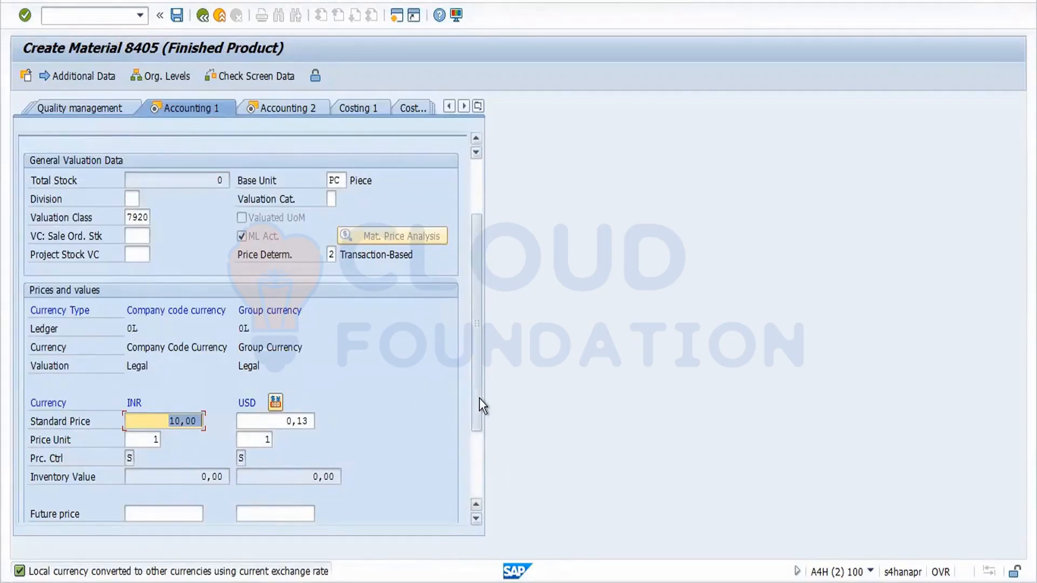
pyautogui.moveTo(479, 398); pyautogui.dragTo(478, 345)
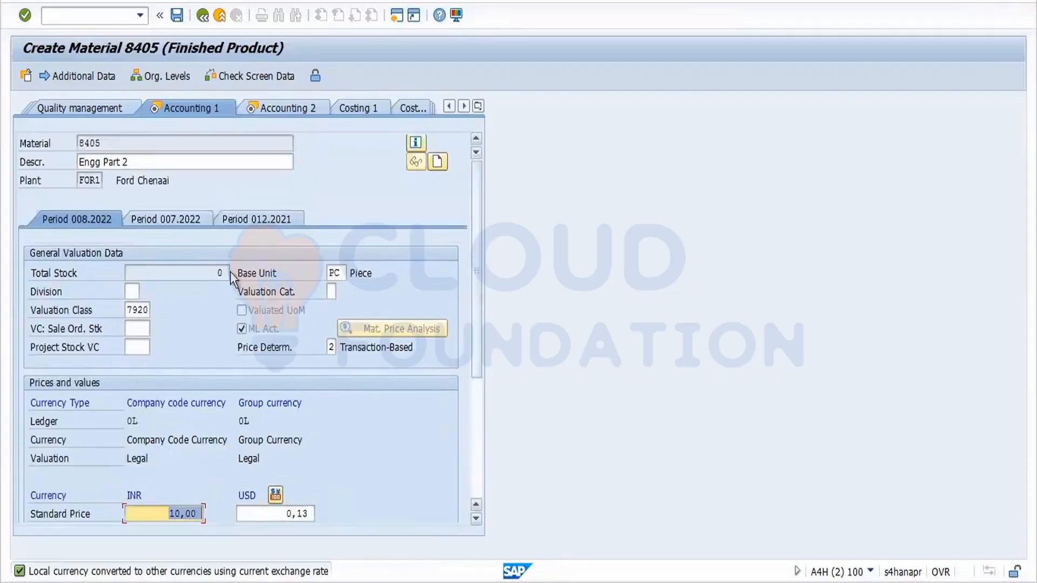
# Save from the Accounting 2 view so material 8405 is created.
pyautogui.click(299, 122)
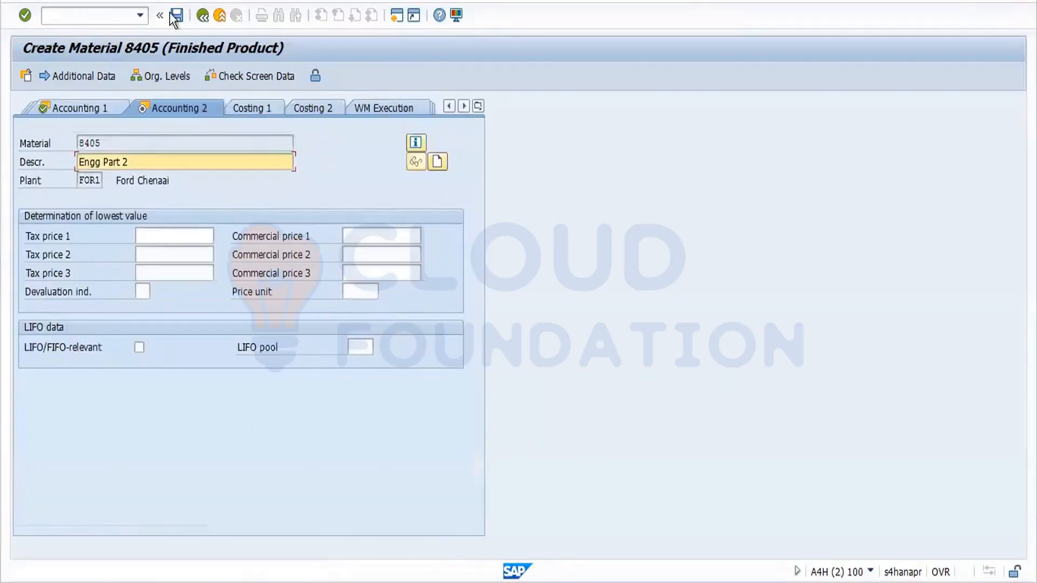
pyautogui.click(178, 16)
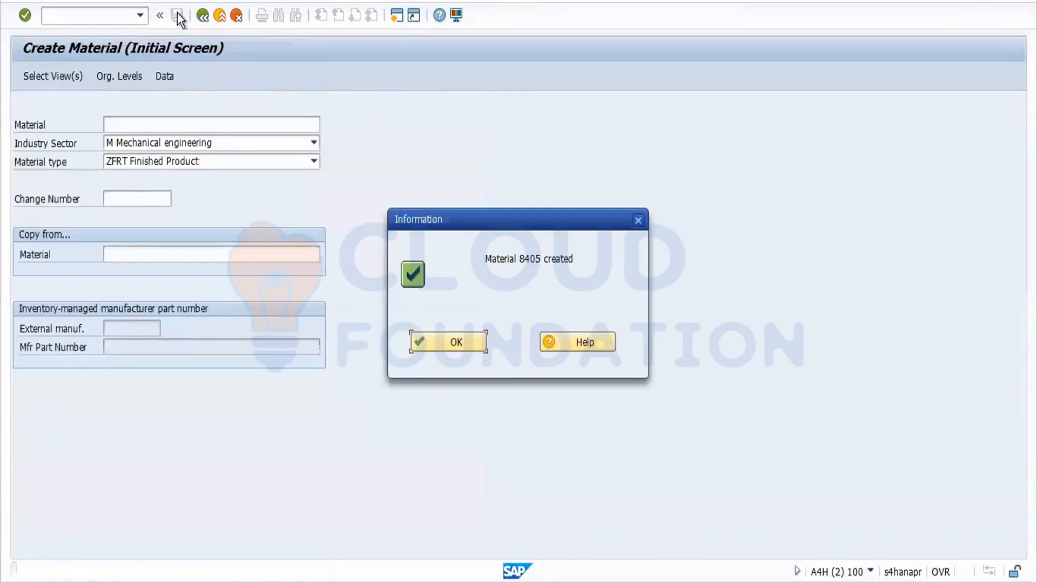
pyautogui.click(453, 344)
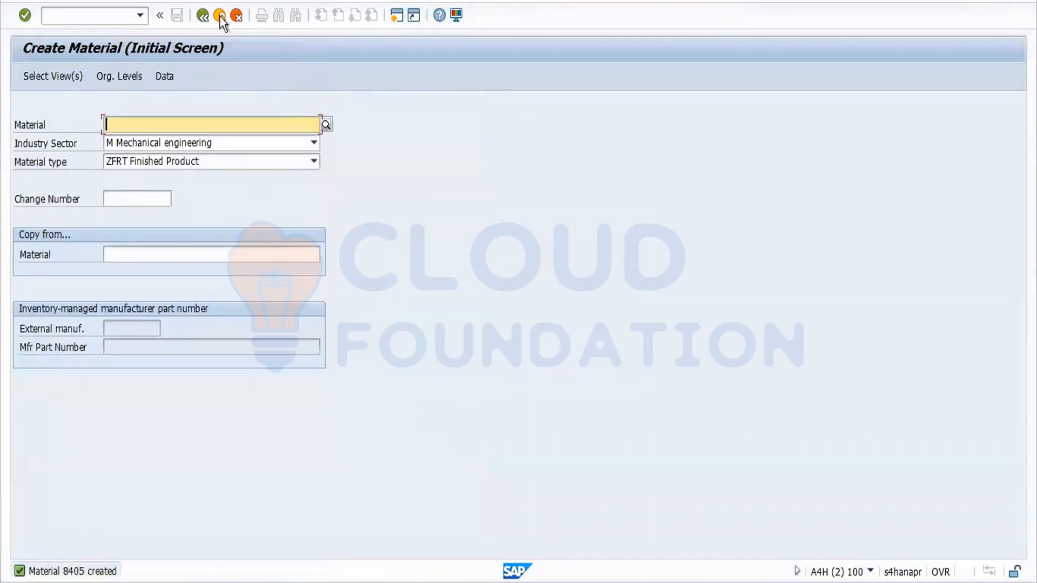
# Open material 8405 in MM03 and confirm the selected views.
pyautogui.click(202, 16)
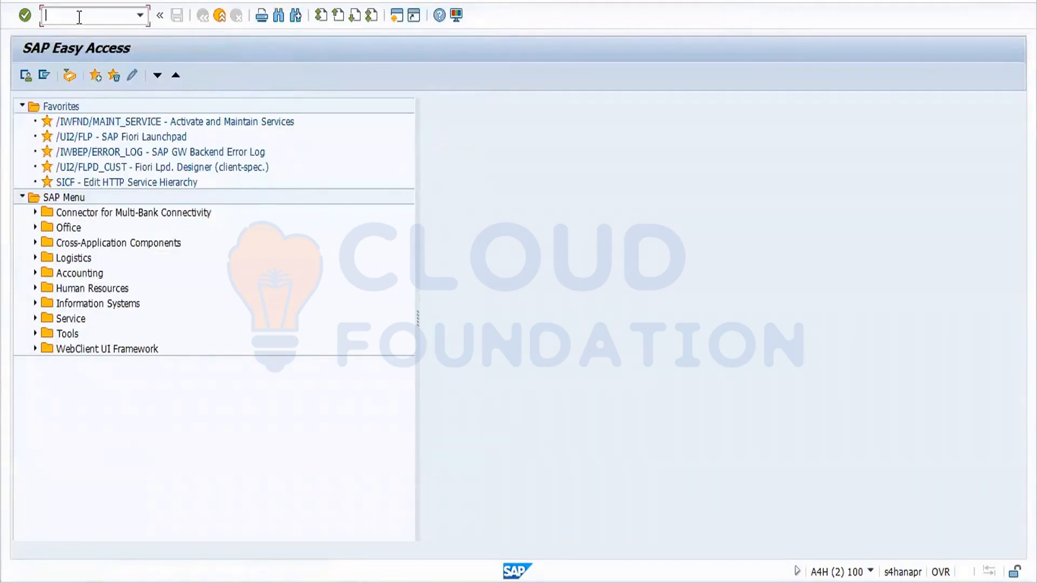
pyautogui.write('mm03')
pyautogui.press('Return')
pyautogui.press('Return')
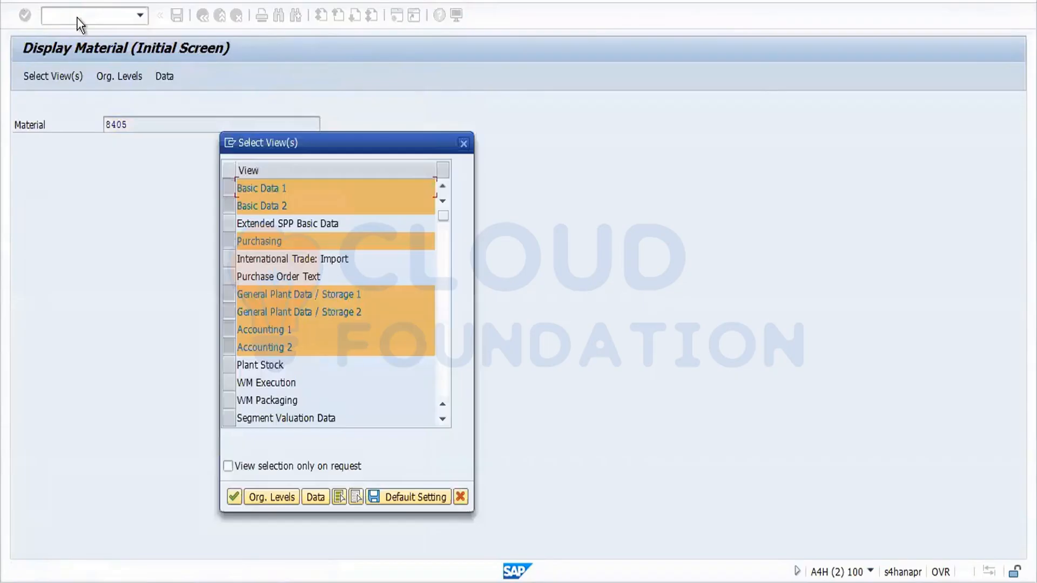
pyautogui.click(233, 495)
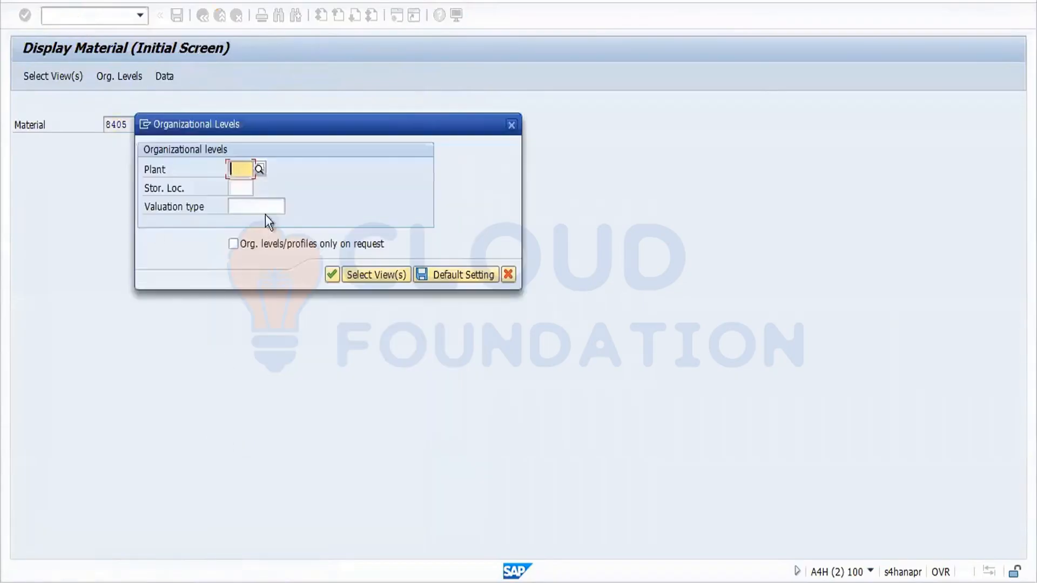
pyautogui.click(243, 165)
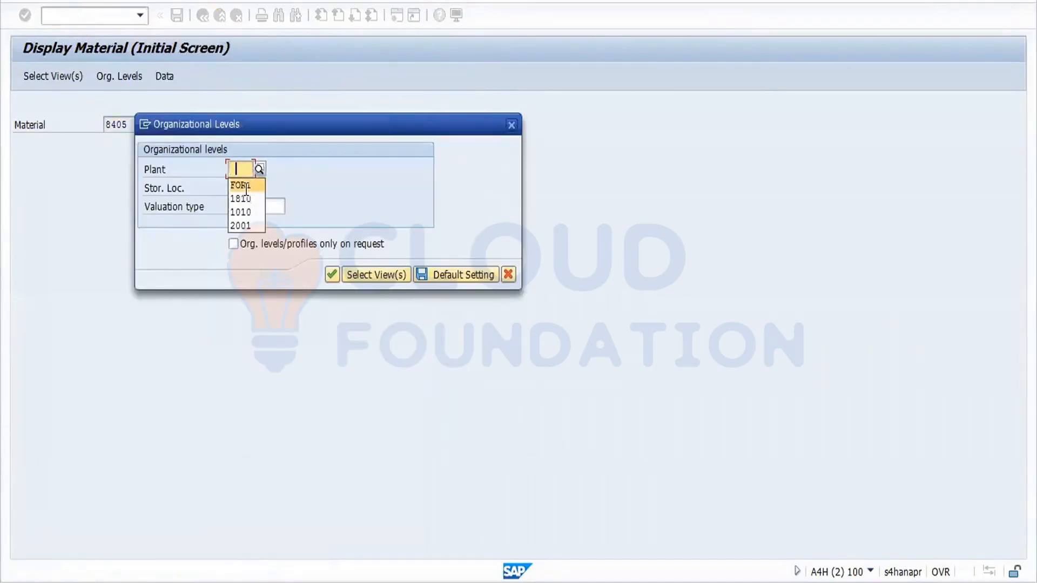
# Choose plant FOR1 and storage location FOS1, then view the empty Purchasing Group field.
pyautogui.click(240, 185)
pyautogui.click(240, 188)
pyautogui.click(248, 205)
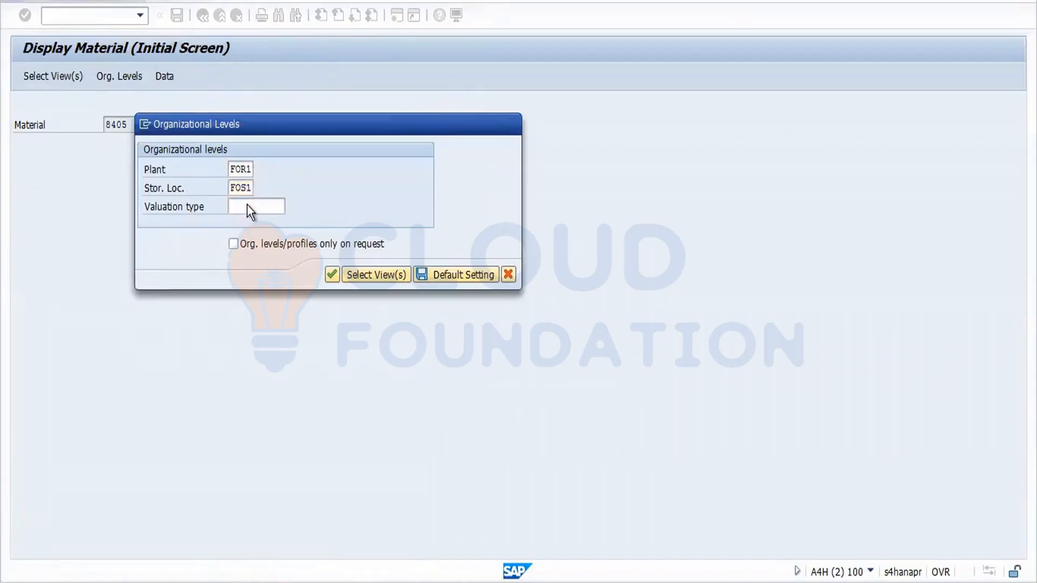
pyautogui.press('Return')
pyautogui.click(183, 108)
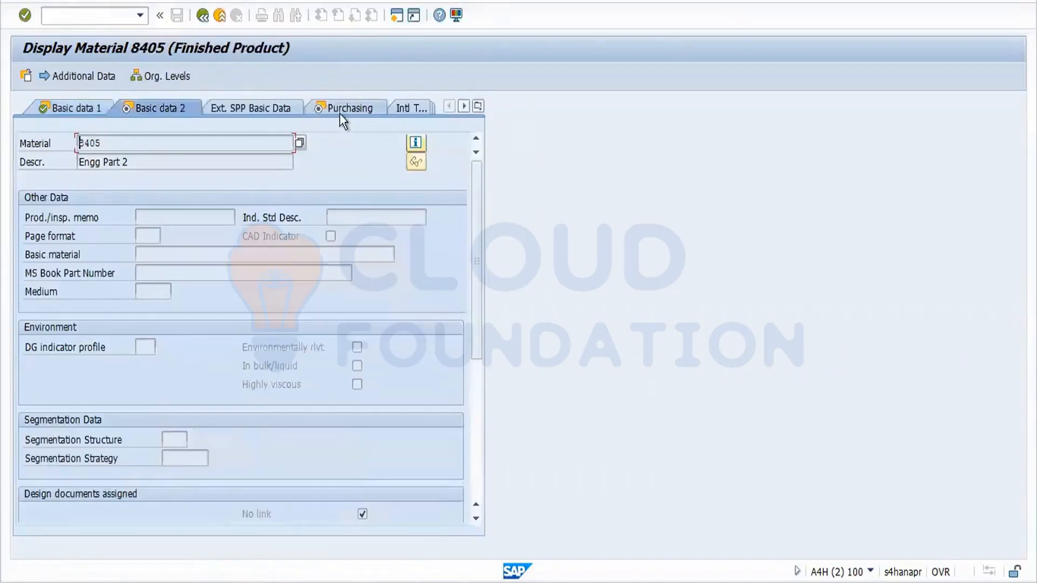
pyautogui.click(341, 111)
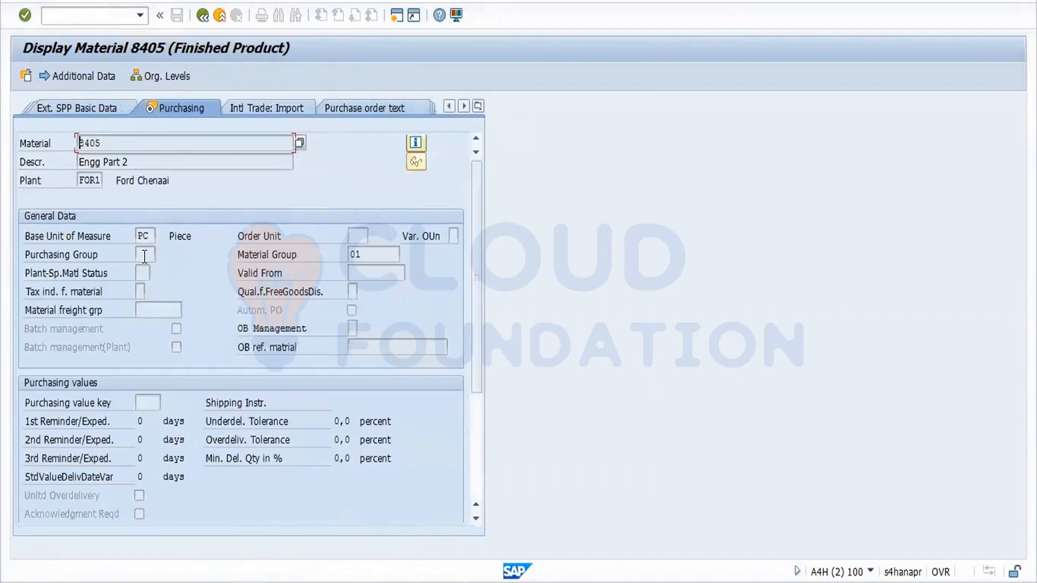
pyautogui.click(145, 257)
# View the Purchasing Group field's F1 help and technical information.
pyautogui.press('F1')
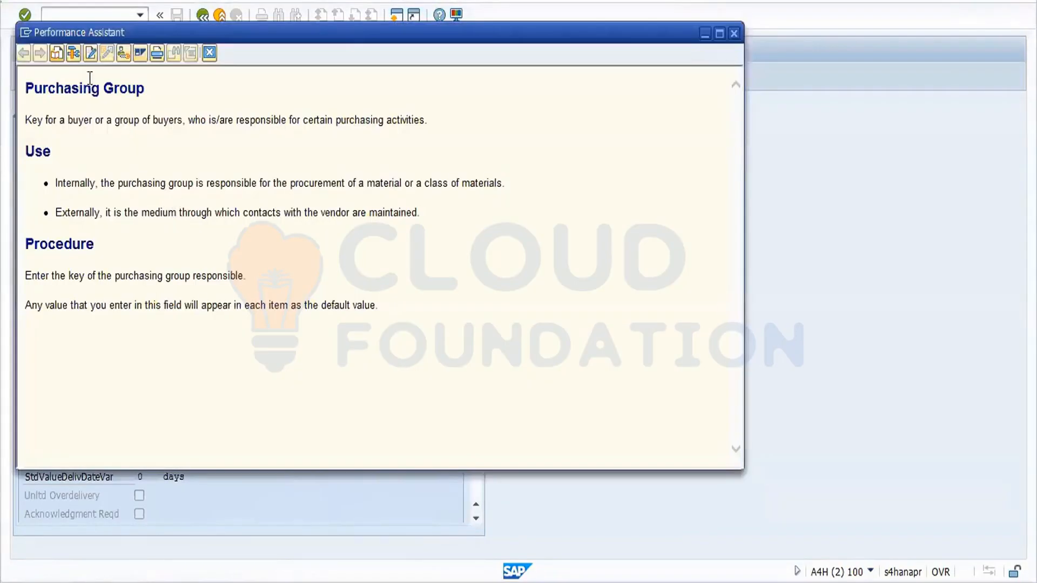
pyautogui.click(74, 53)
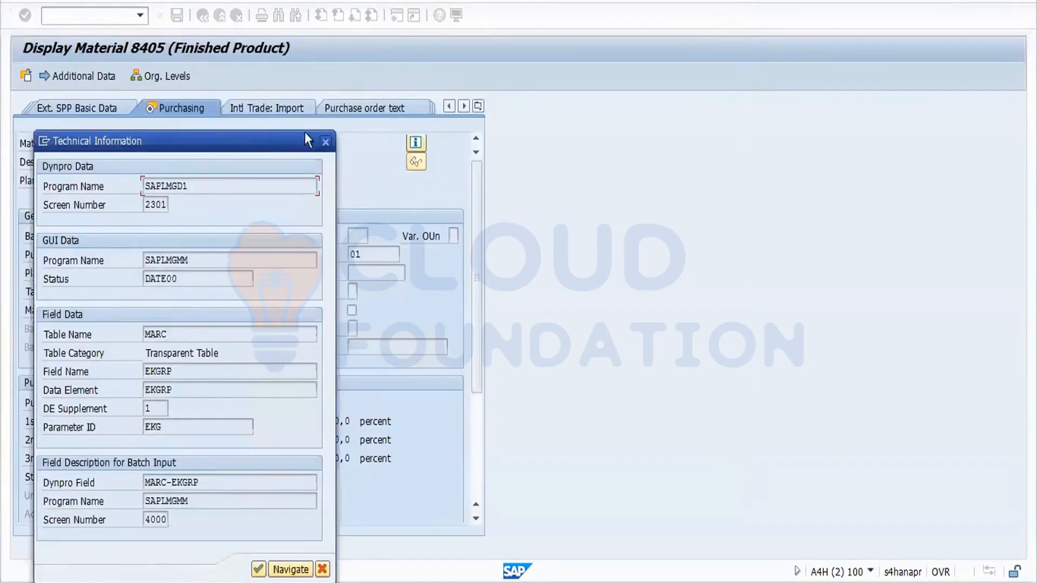
pyautogui.click(327, 141)
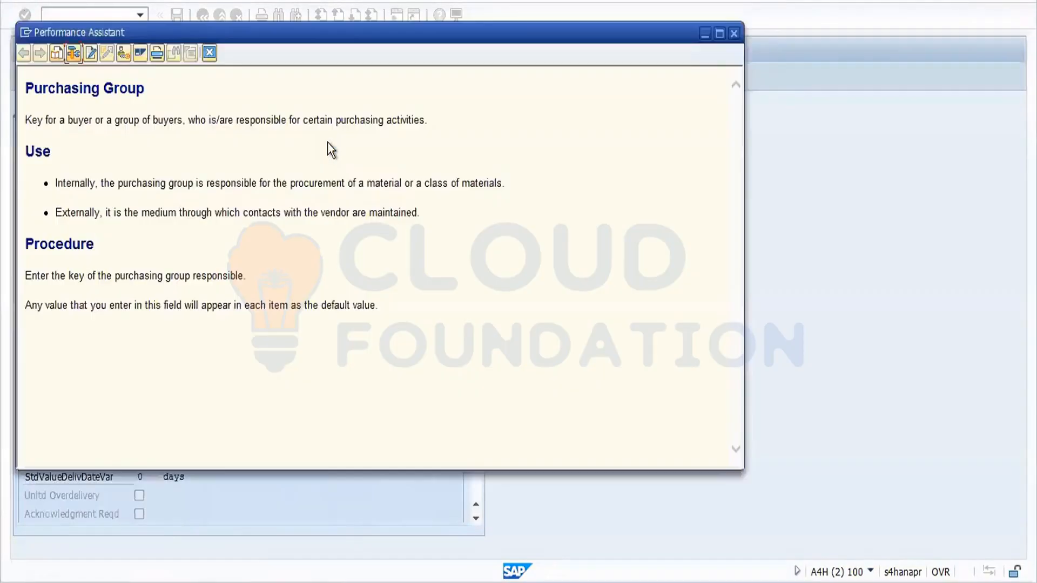
pyautogui.click(210, 52)
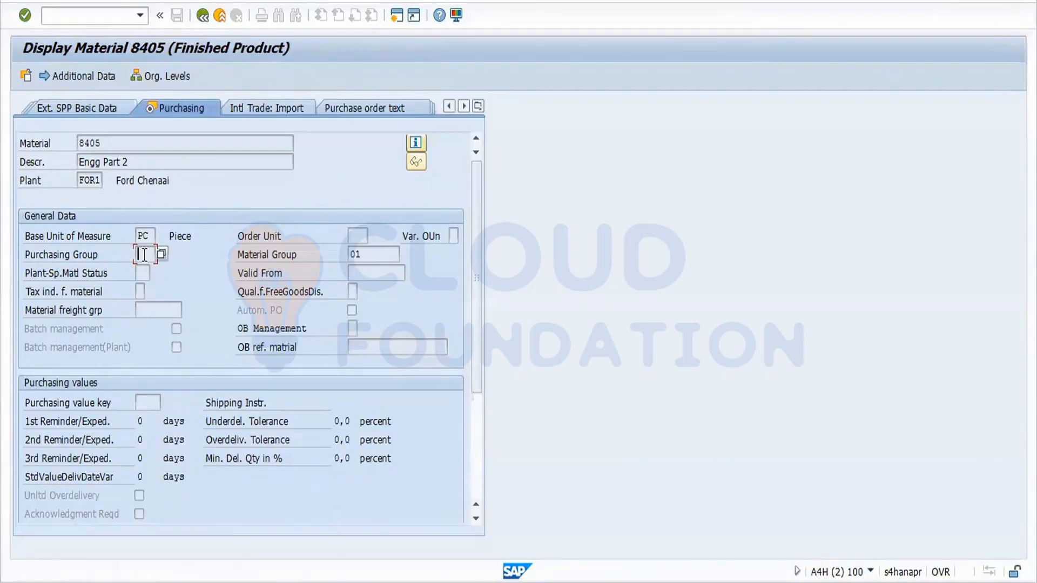
# Recheck the technical information to note field EKGRP in table MARC, then return to SAP Easy Access.
pyautogui.press('F1')
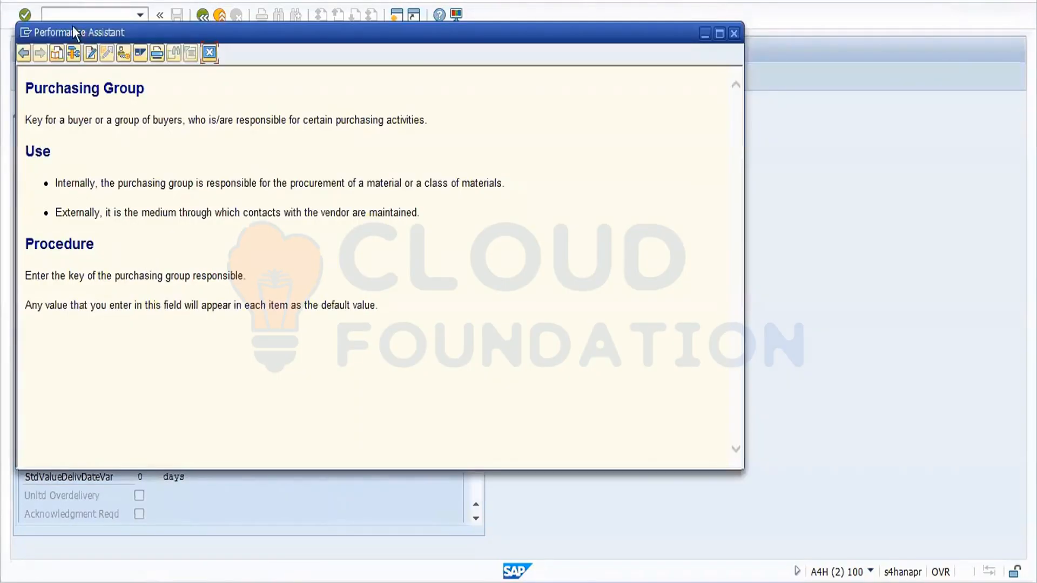
pyautogui.click(76, 54)
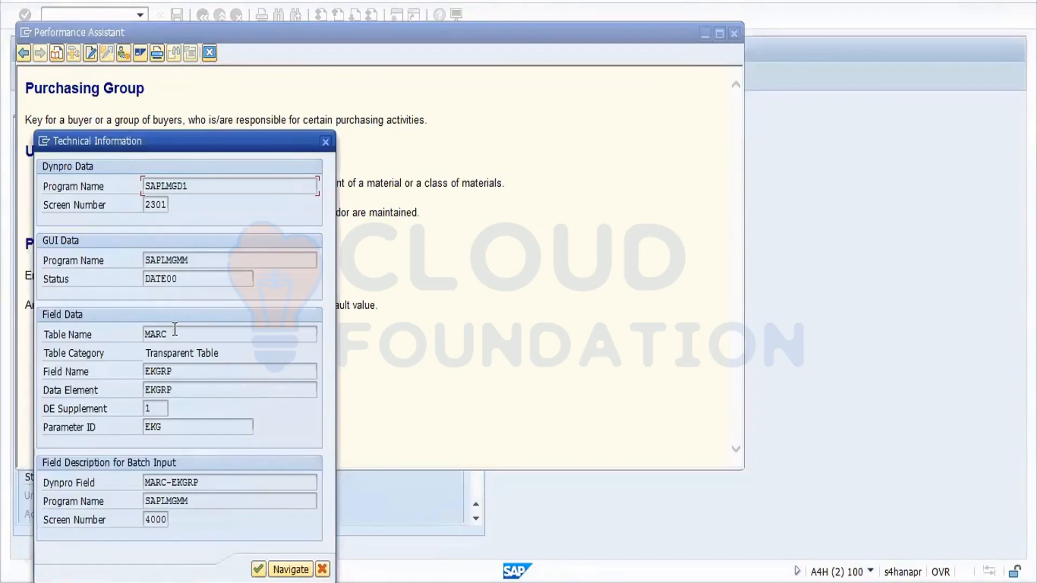
pyautogui.moveTo(178, 372); pyautogui.dragTo(135, 391)
pyautogui.click(132, 385)
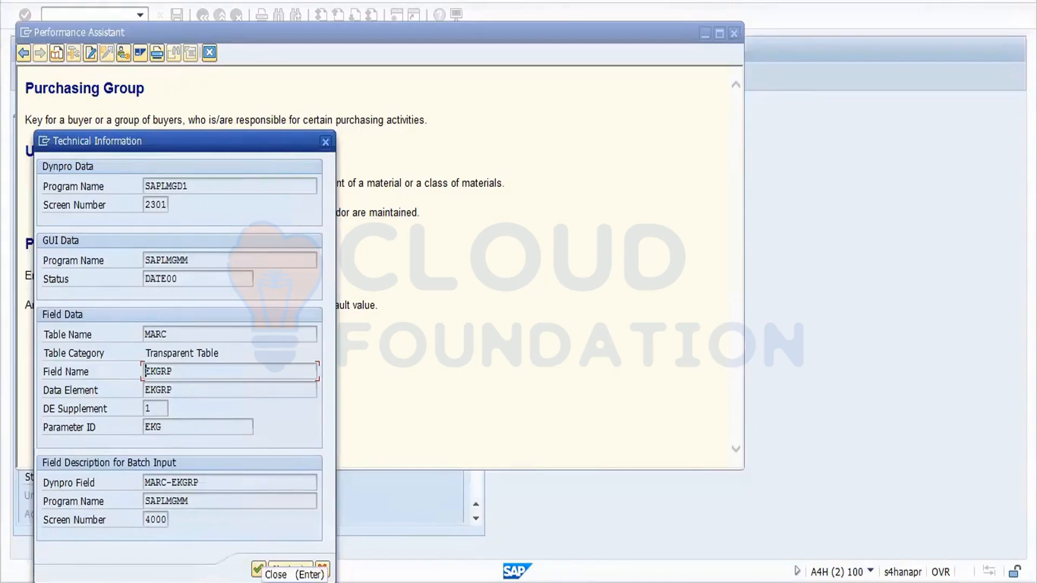
pyautogui.click(259, 570)
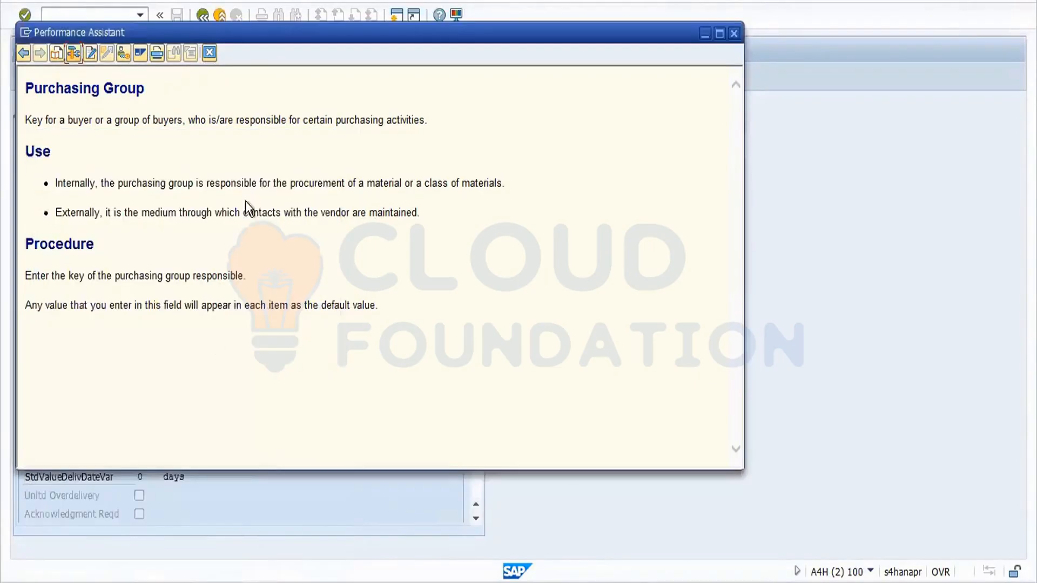
pyautogui.click(210, 53)
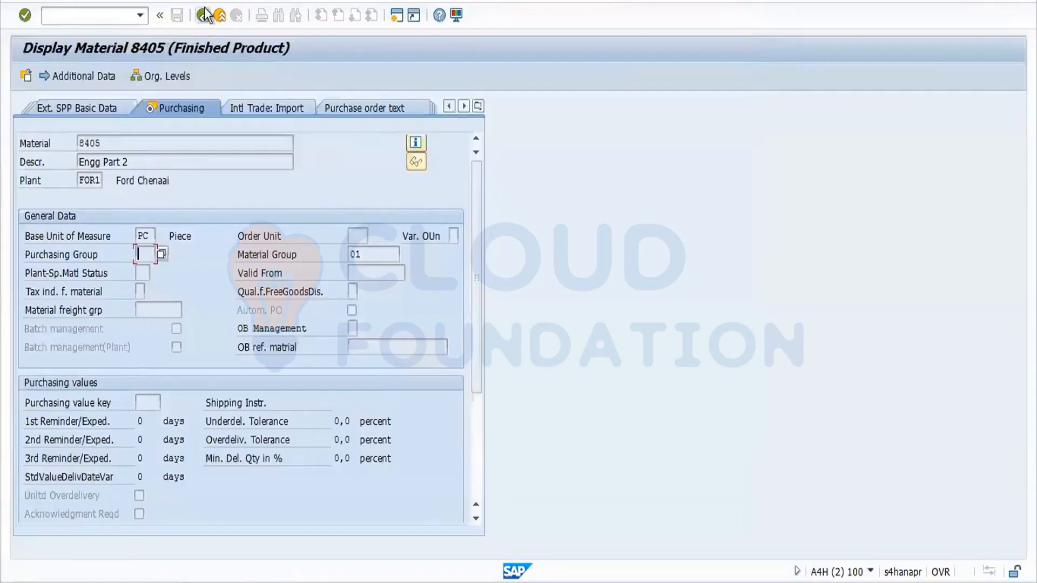
pyautogui.click(203, 17)
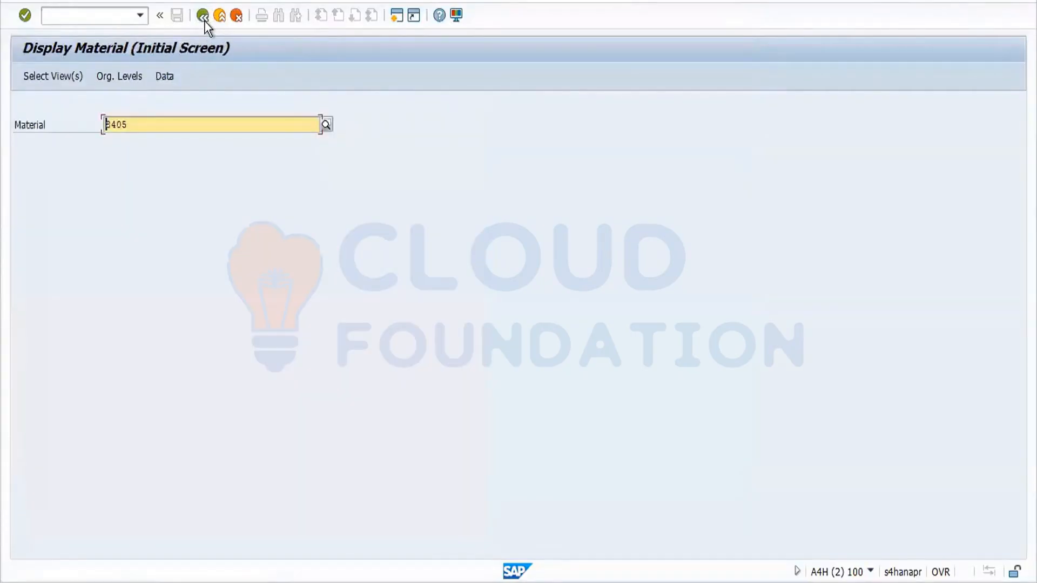
pyautogui.click(203, 17)
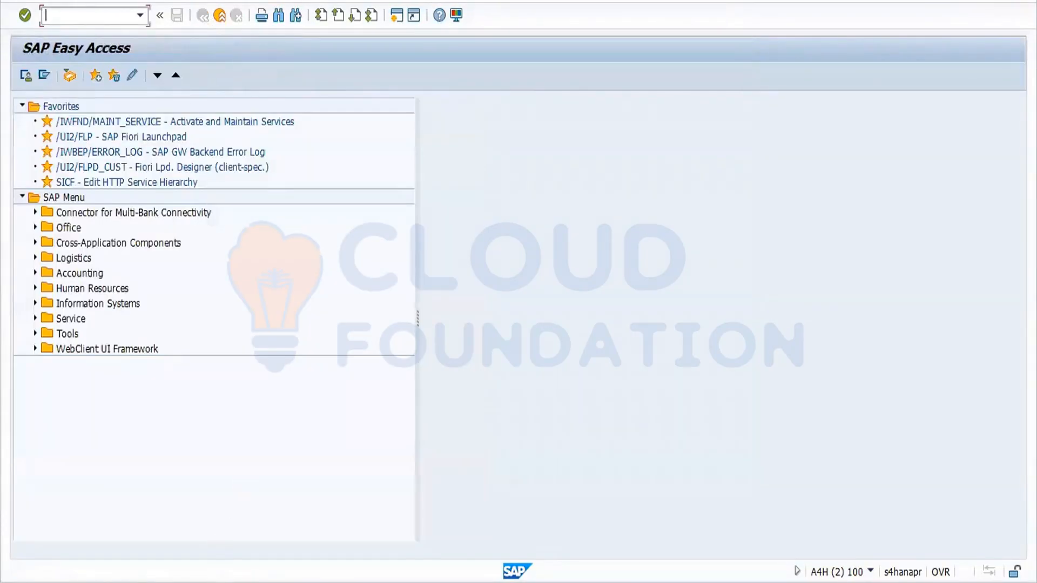
# In the MM17 session, choose the Plant Data for Material table and load its fields.
pyautogui.moveTo(254, 574)
pyautogui.click(252, 542)
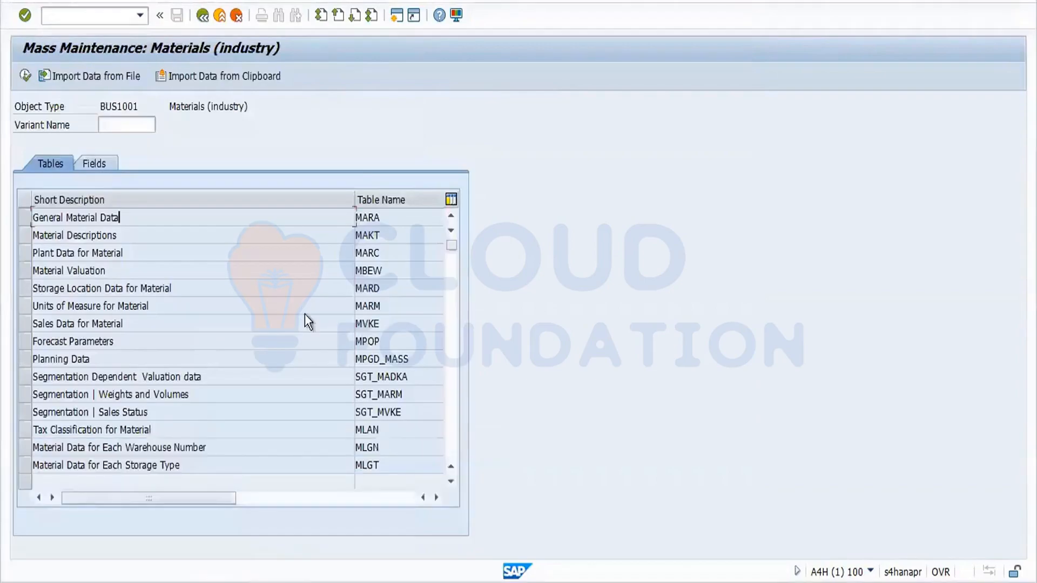
pyautogui.click(361, 270)
pyautogui.click(27, 254)
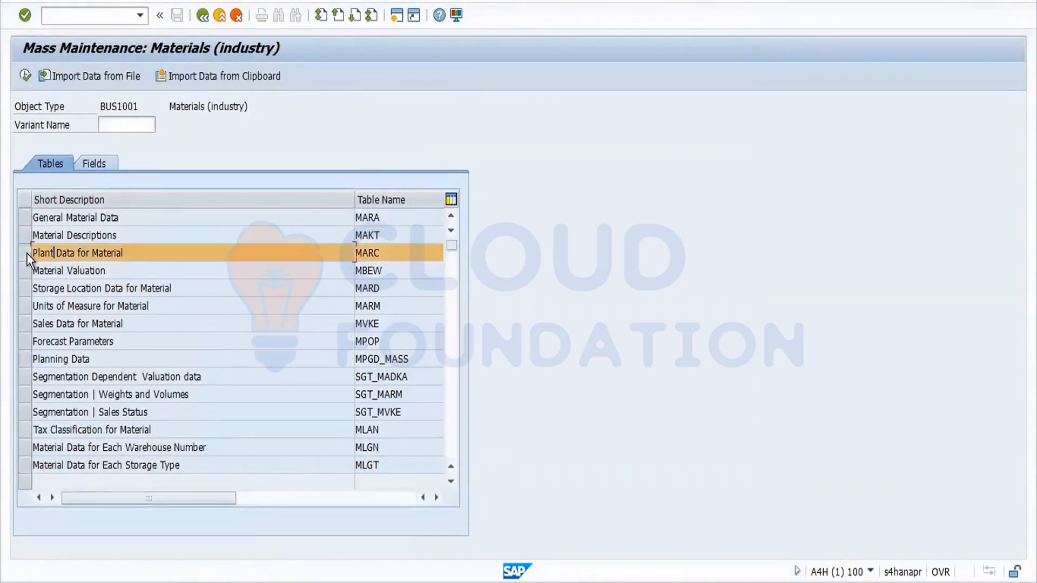
pyautogui.click(111, 157)
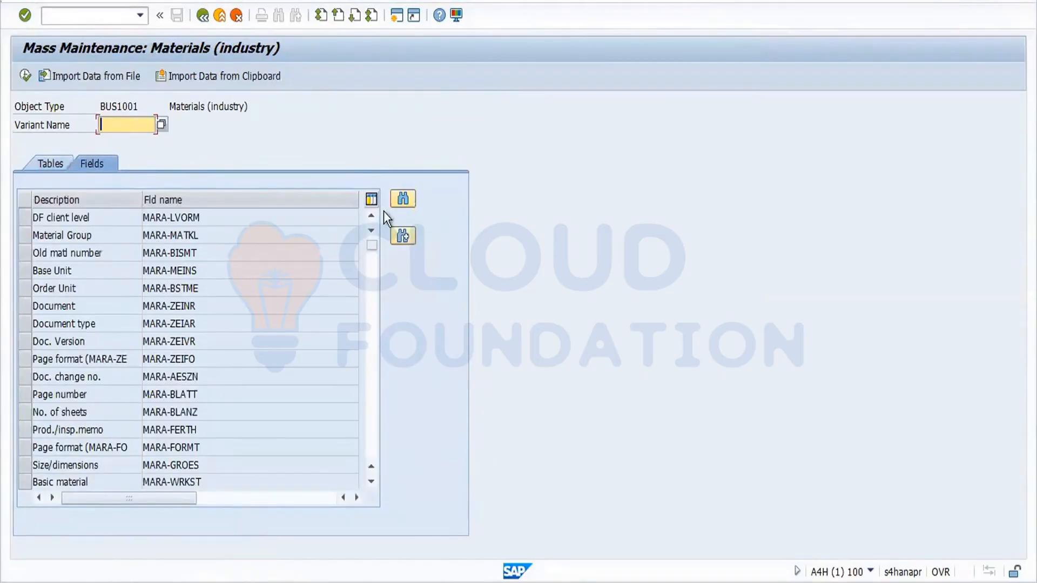
# Find and select the Purch. Group field MARC-EKGRP, then execute mass maintenance.
pyautogui.click(402, 199)
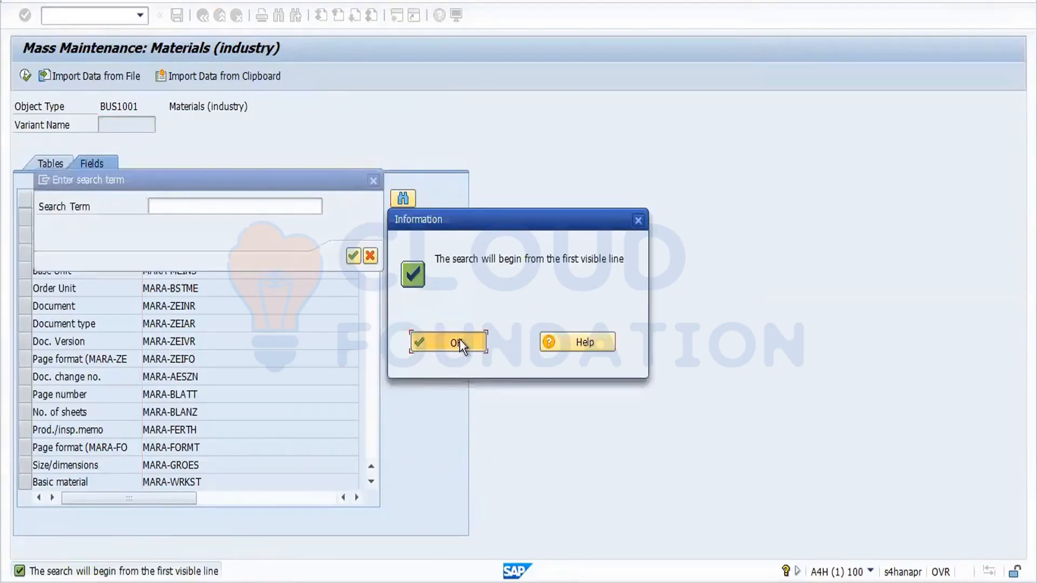
pyautogui.click(459, 339)
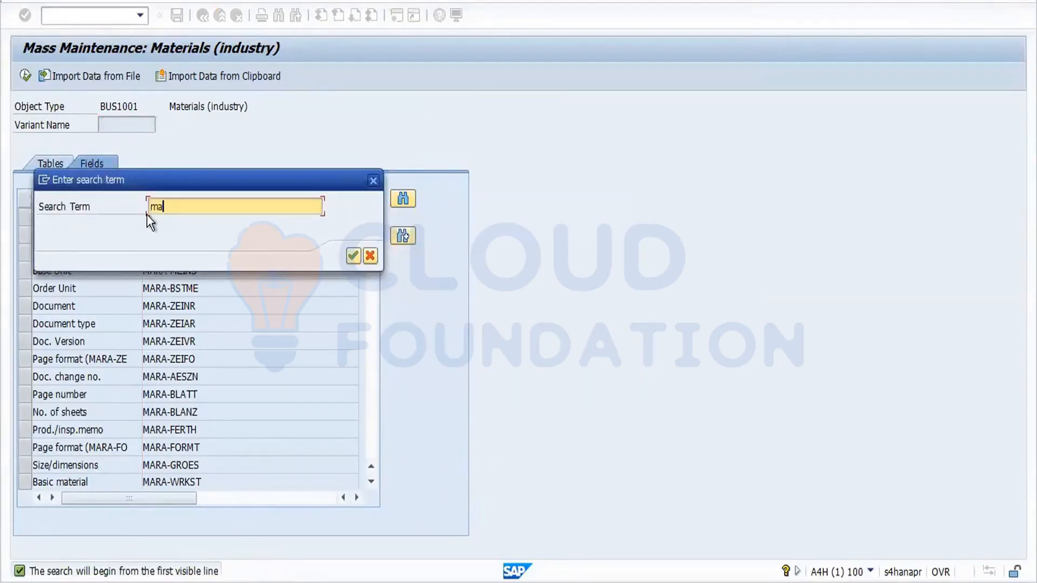
pyautogui.write('marc-EKGRP')
pyautogui.press('Return')
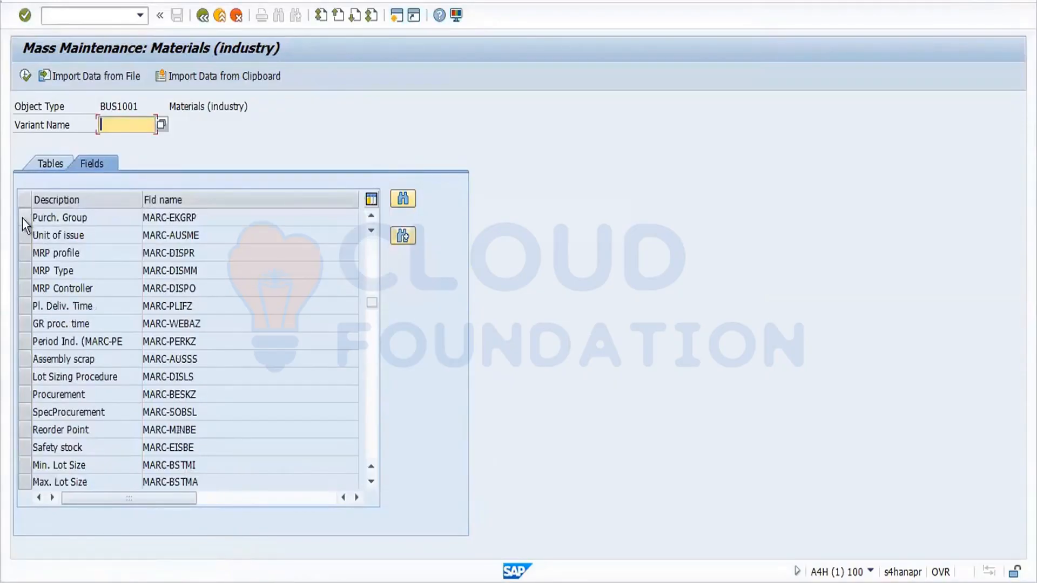
pyautogui.click(22, 218)
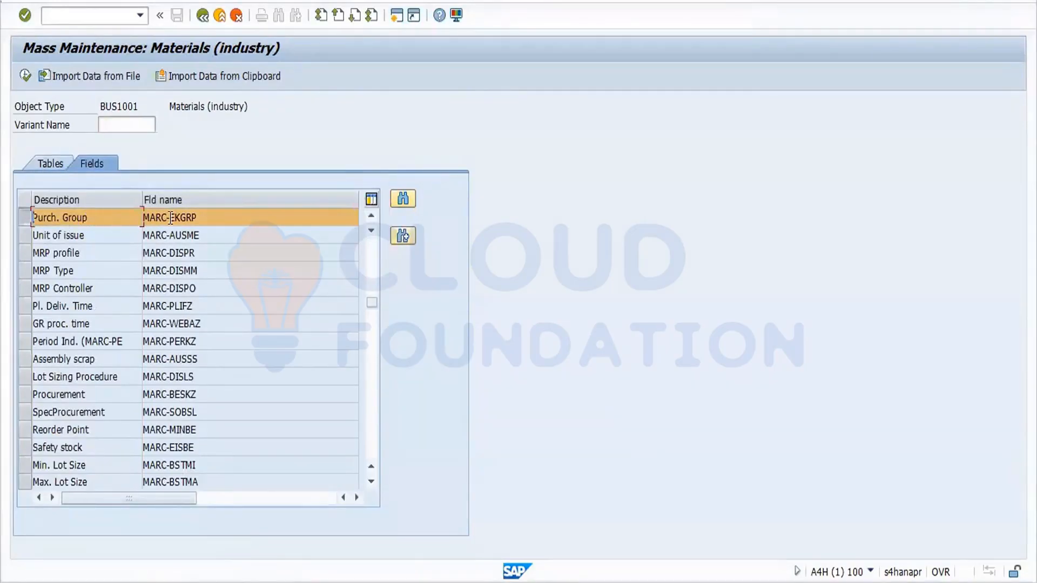
pyautogui.moveTo(196, 218); pyautogui.dragTo(142, 218)
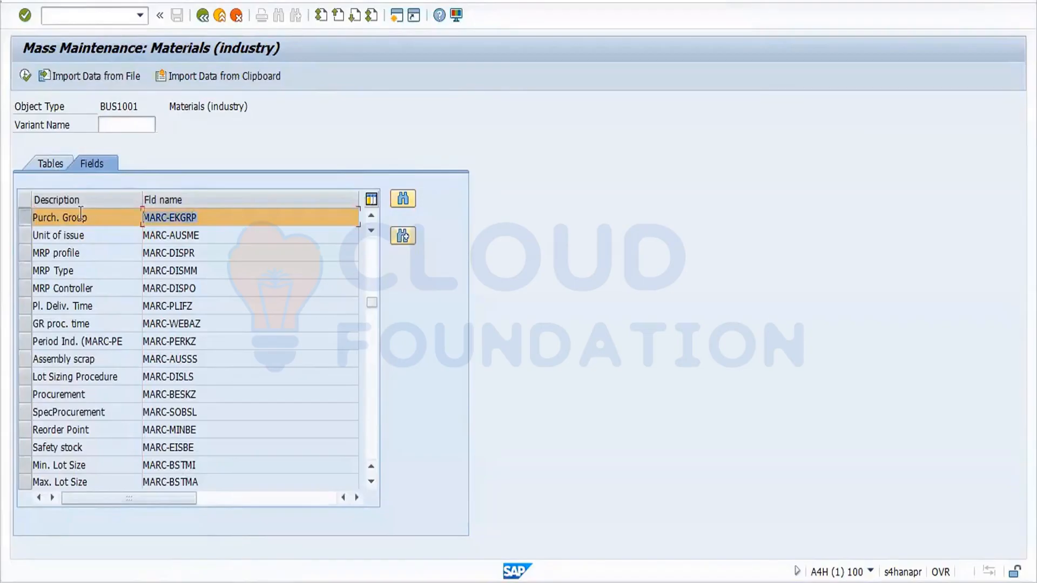
pyautogui.click(24, 74)
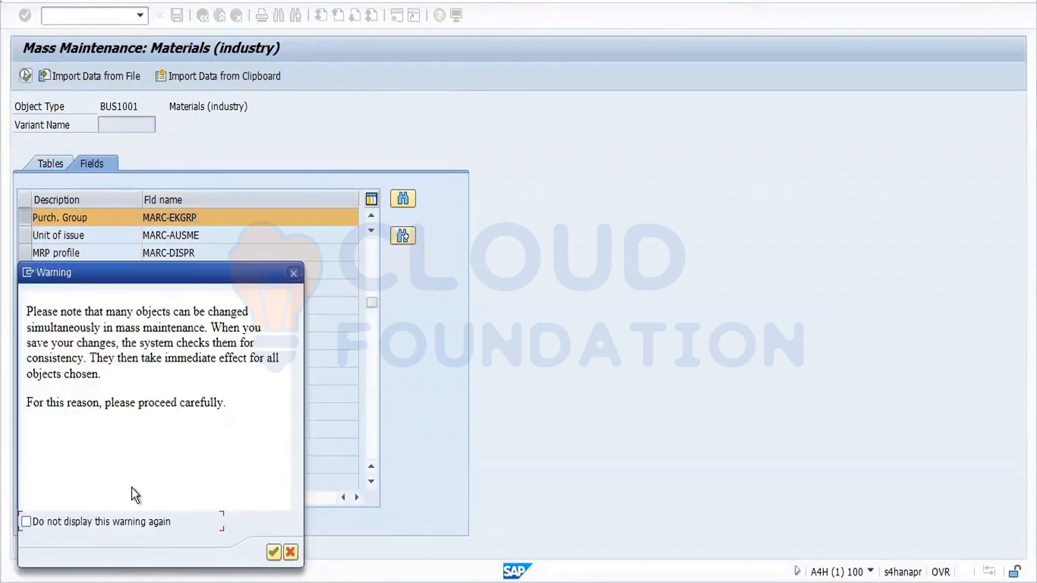
# Suppress the mass-maintenance warning and run a selection for material 8045 in plant FOR1, which finds no data.
pyautogui.click(82, 520)
pyautogui.click(273, 552)
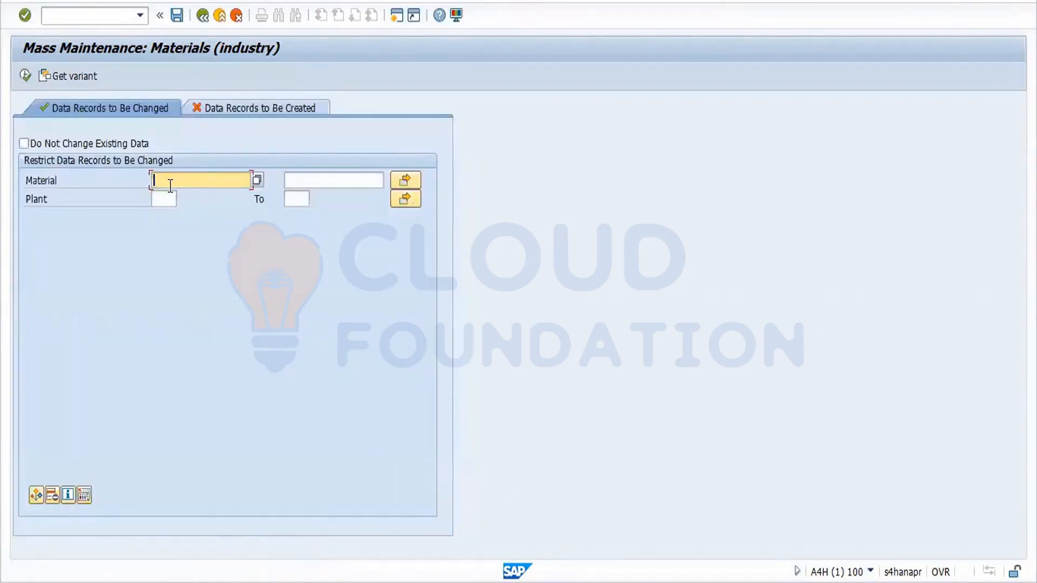
pyautogui.write('8045')
pyautogui.click(163, 200)
pyautogui.write('fcz1')
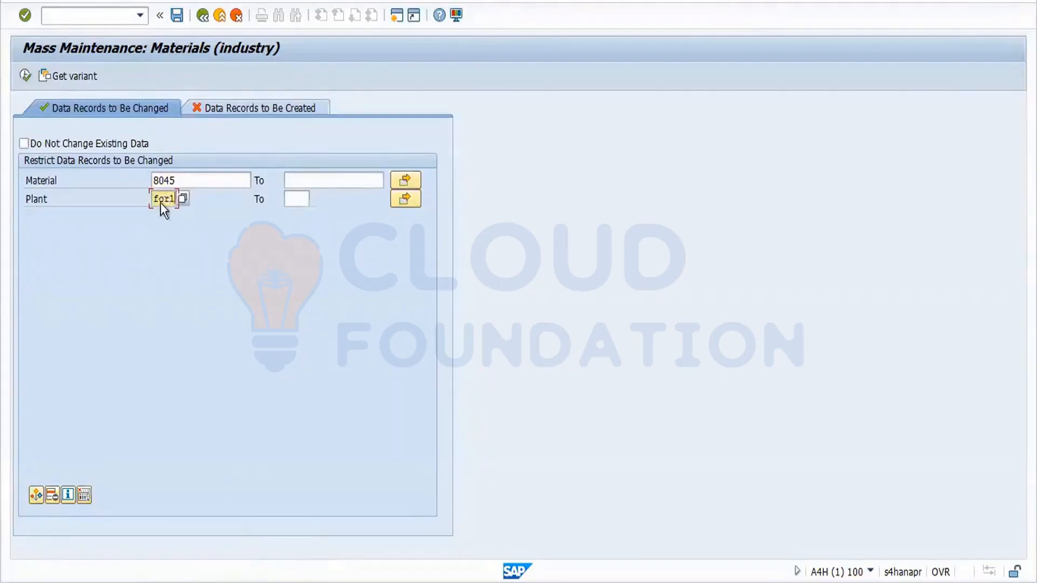
pyautogui.press('Return')
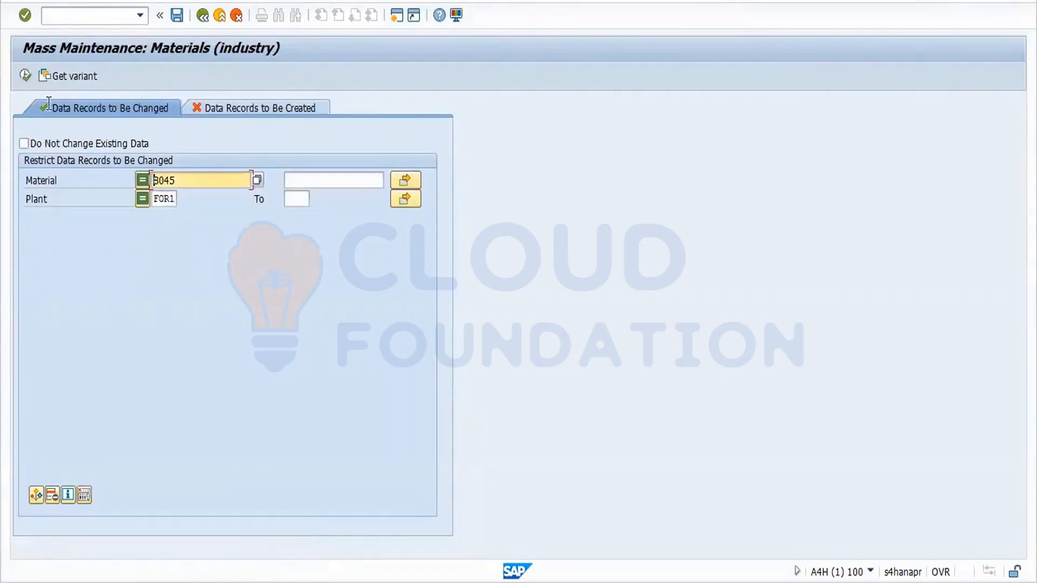
pyautogui.click(25, 78)
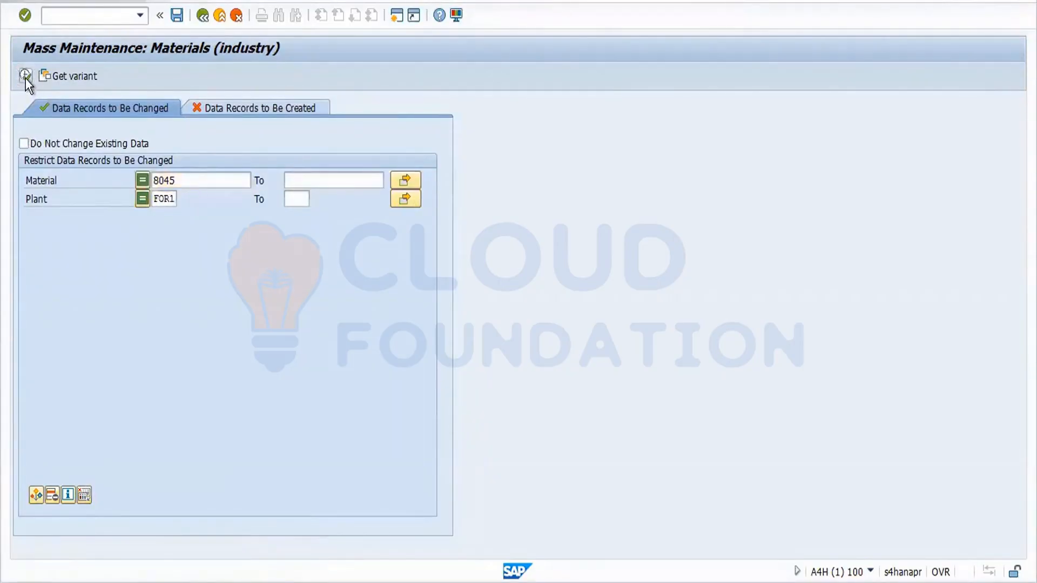
pyautogui.click(432, 346)
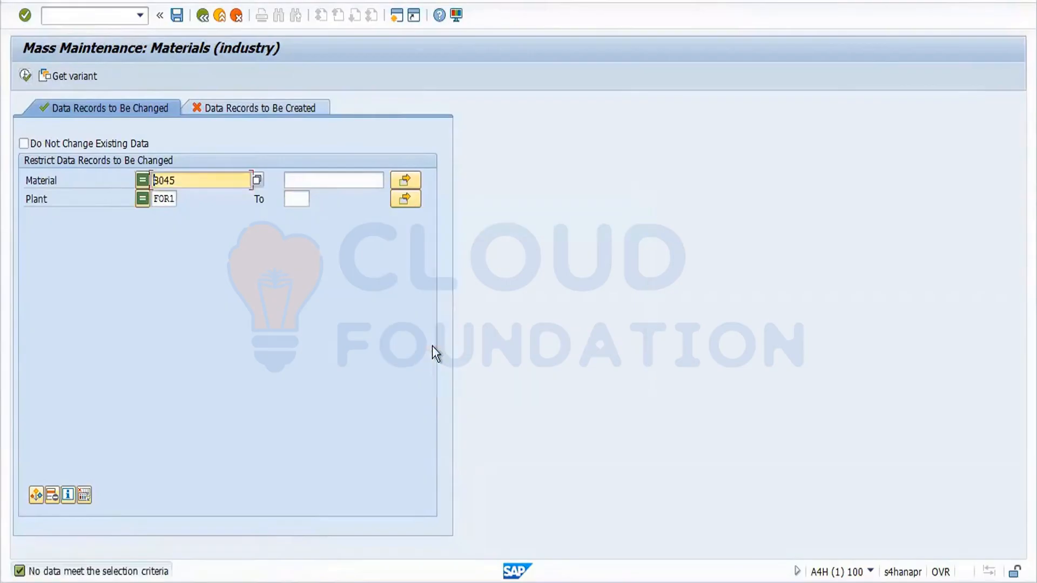
pyautogui.click(211, 183)
pyautogui.press('BackSpace')
pyautogui.press('BackSpace')
pyautogui.press('BackSpace')
pyautogui.press('BackSpace')
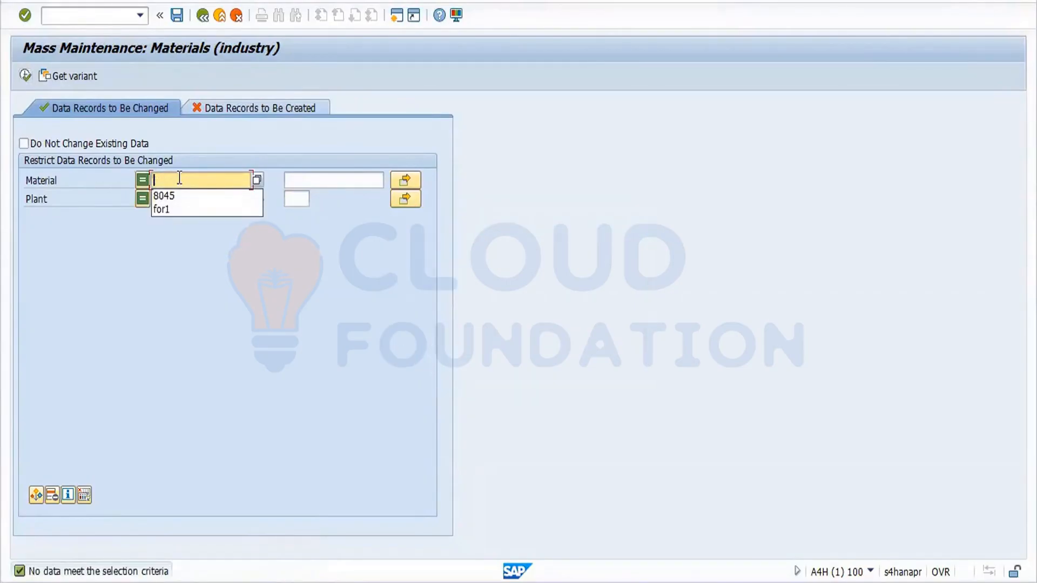
pyautogui.click(24, 75)
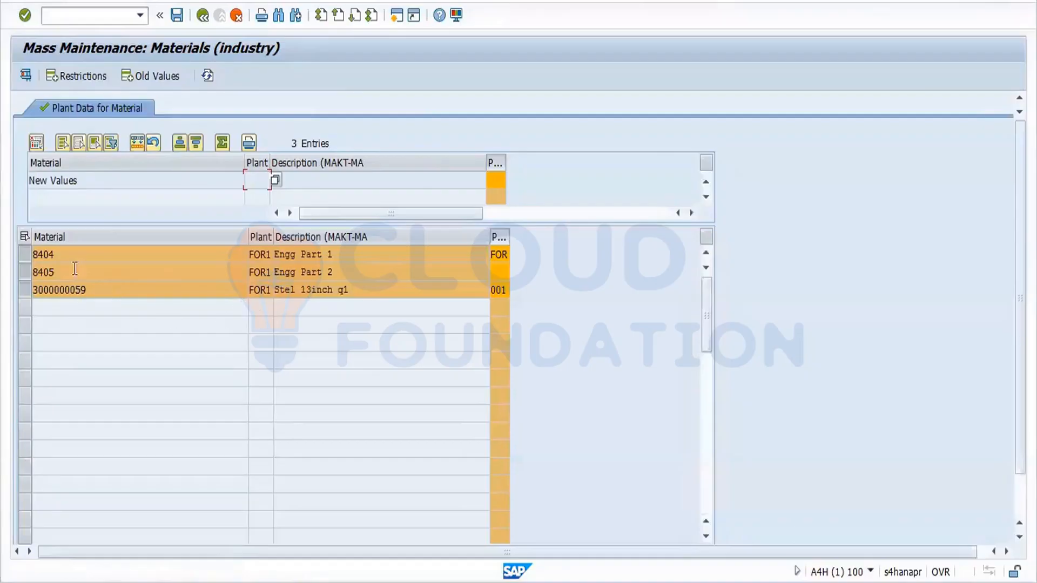
# Check the current purchasing groups, then apply new value FOR to all three rows.
pyautogui.click(504, 256)
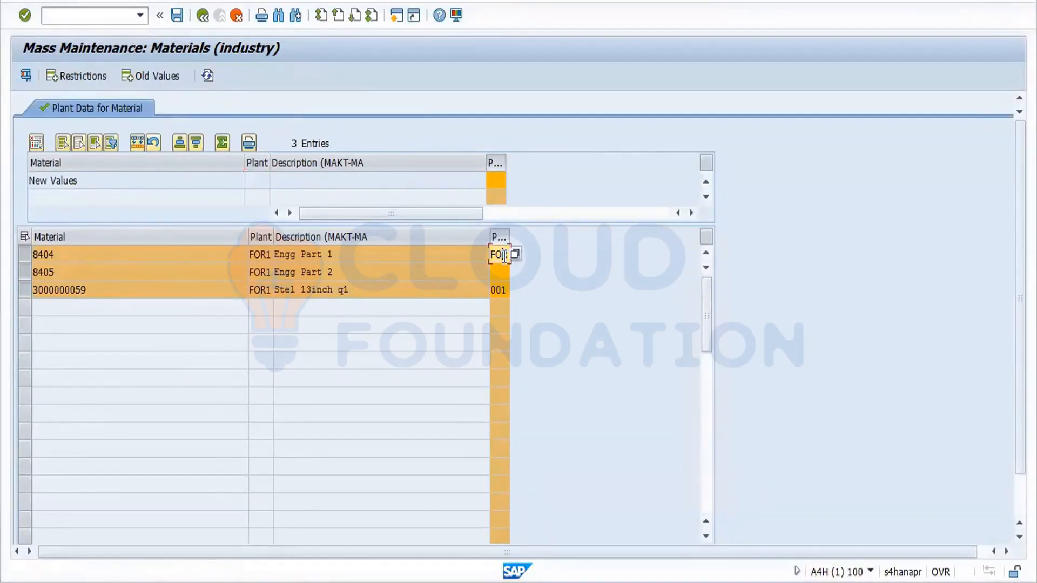
pyautogui.click(502, 290)
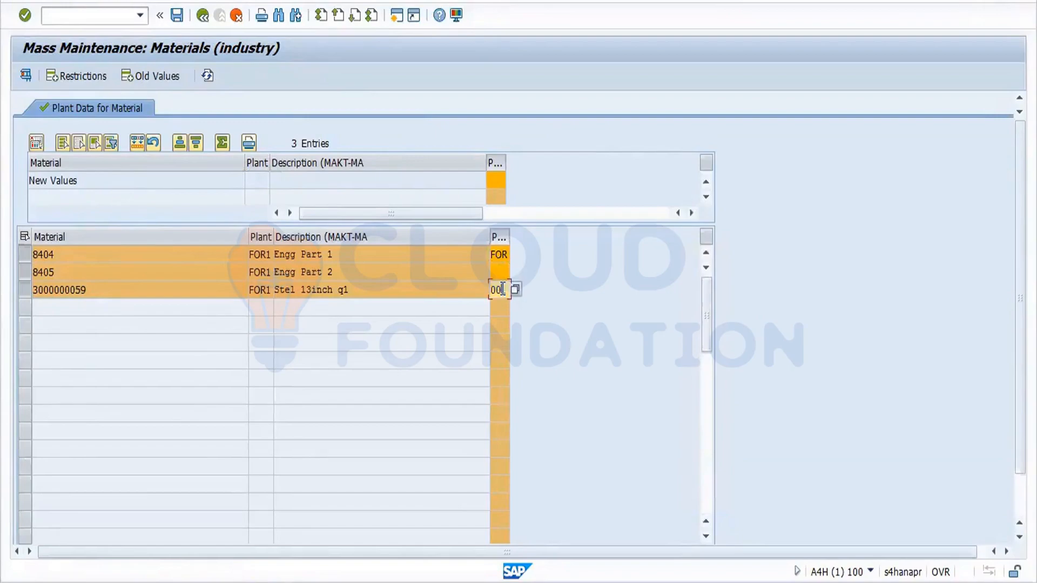
pyautogui.click(496, 180)
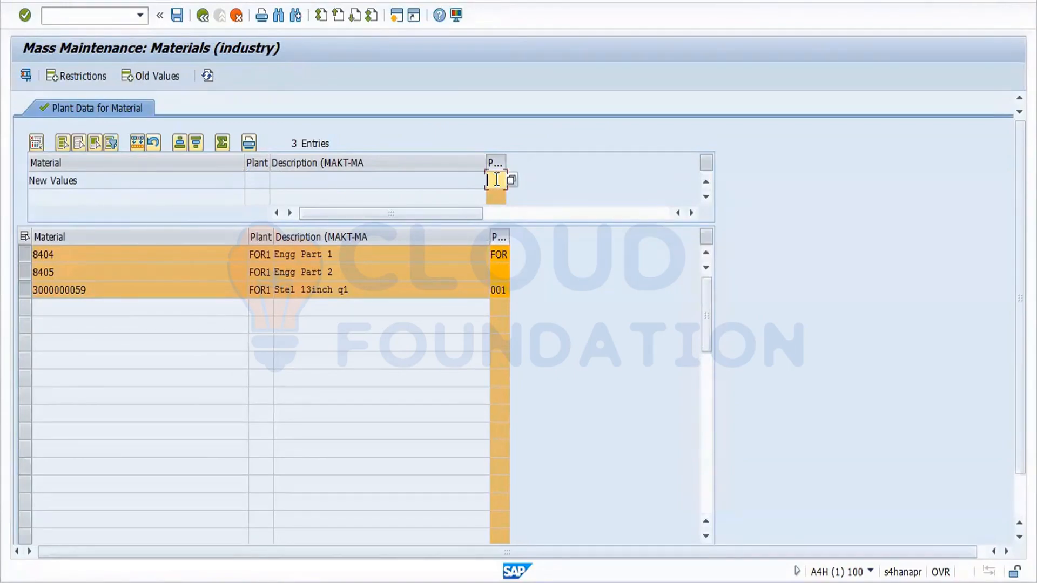
pyautogui.write('for')
pyautogui.click(138, 142)
# Save the mass change, leave the update log, and acknowledge the buffer warning.
pyautogui.click(177, 17)
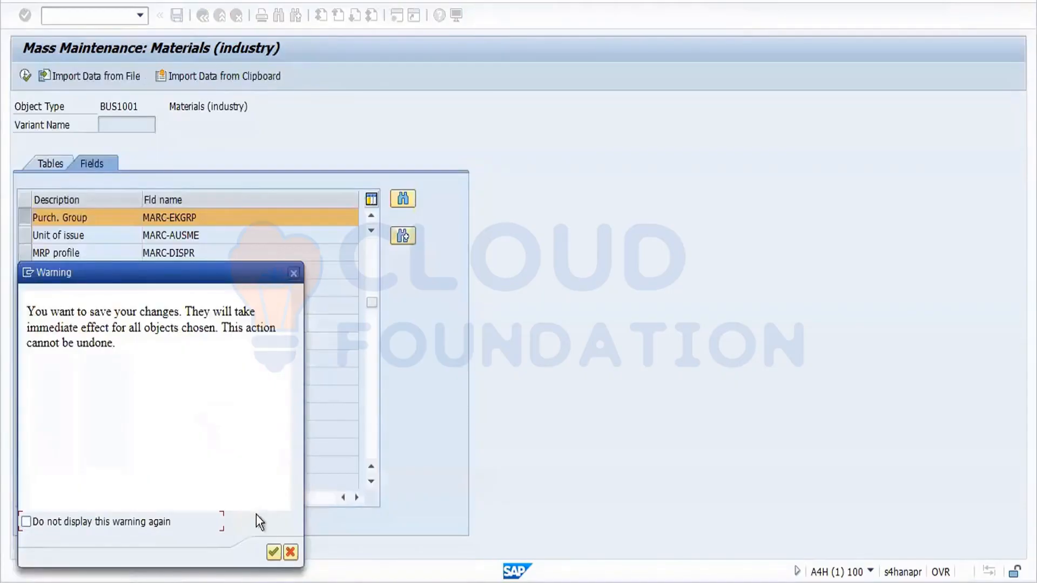
pyautogui.click(274, 551)
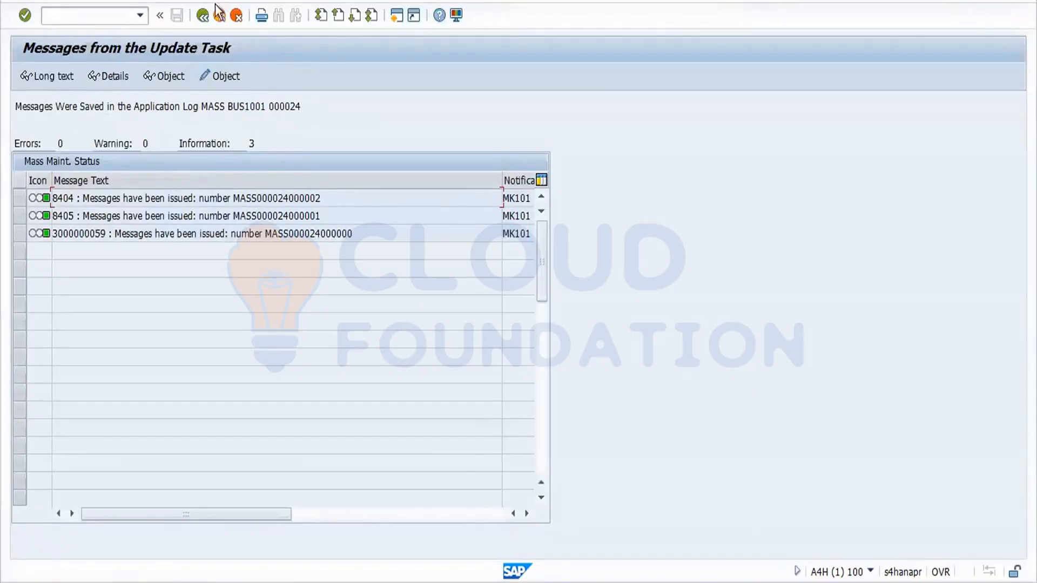
pyautogui.click(205, 17)
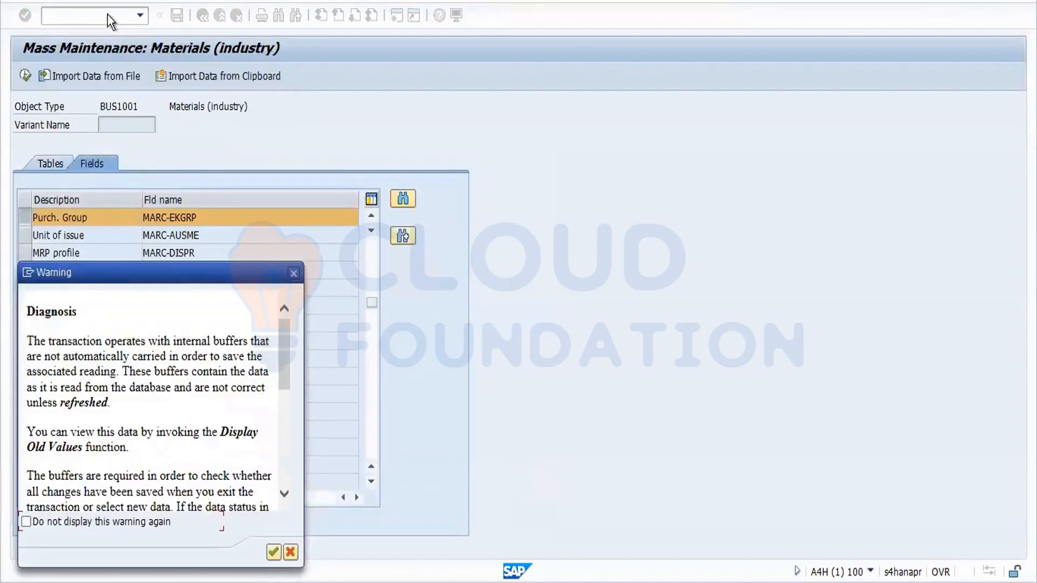
pyautogui.click(295, 273)
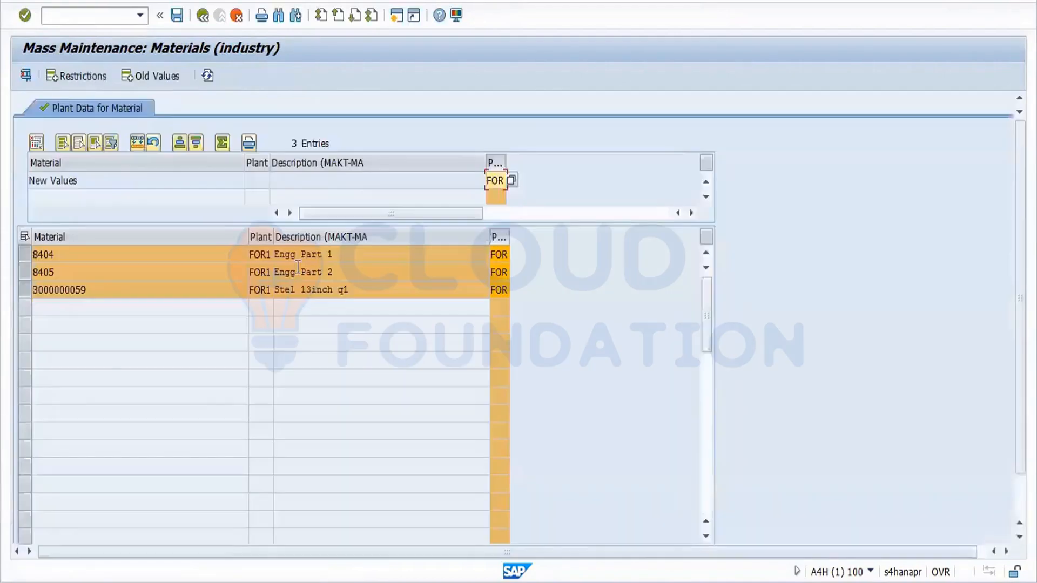
pyautogui.click(116, 14)
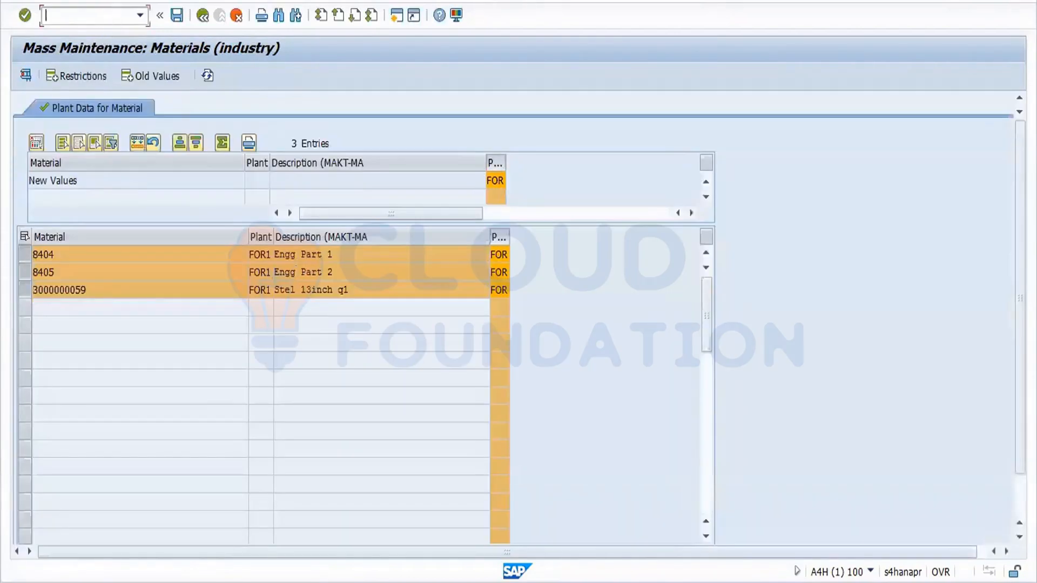
# Run MM60 for plant FOR1 without a material number and confirm the PGr column shows FOR for all three materials.
pyautogui.write('/nmm60')
pyautogui.press('Return')
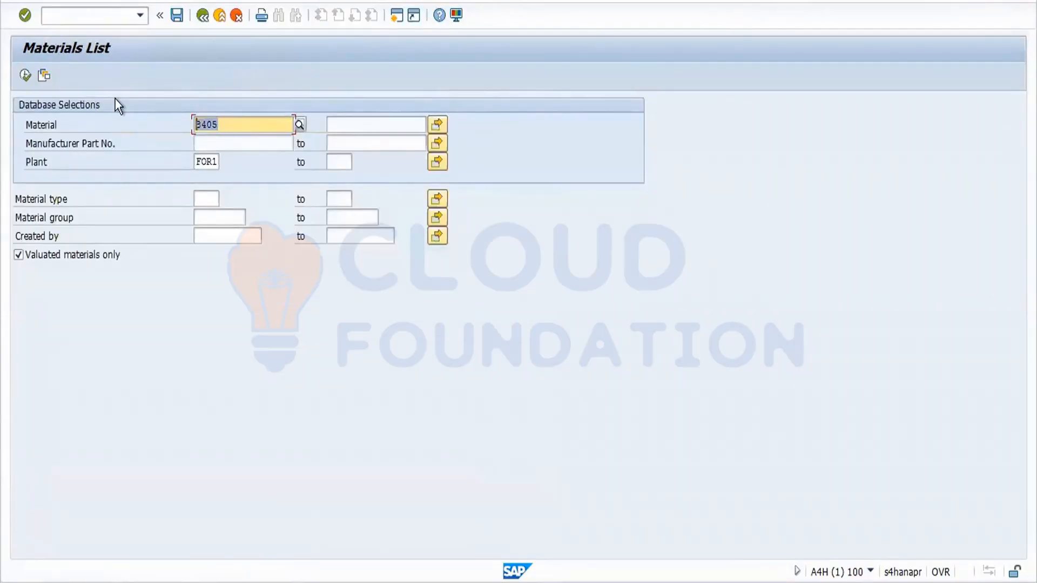
pyautogui.press('Delete')
pyautogui.press('Delete')
pyautogui.press('Delete')
pyautogui.press('Delete')
pyautogui.click(27, 74)
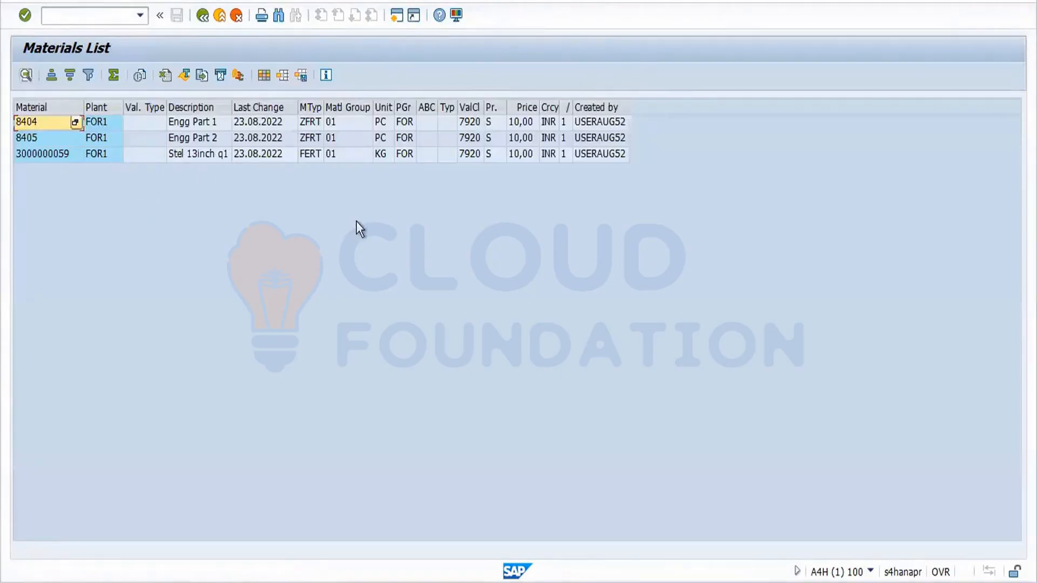
pyautogui.click(404, 108)
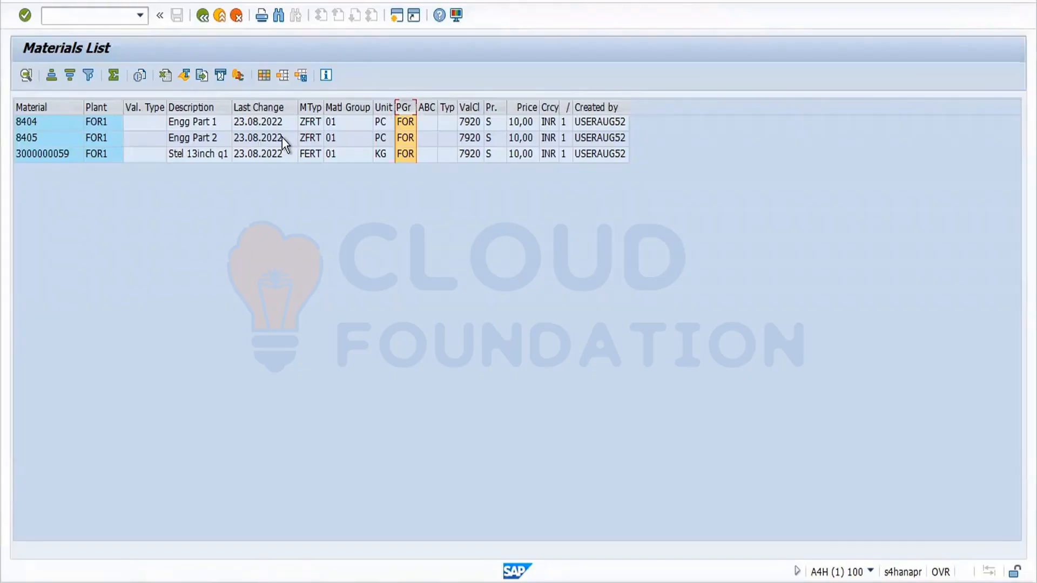
pyautogui.click(203, 18)
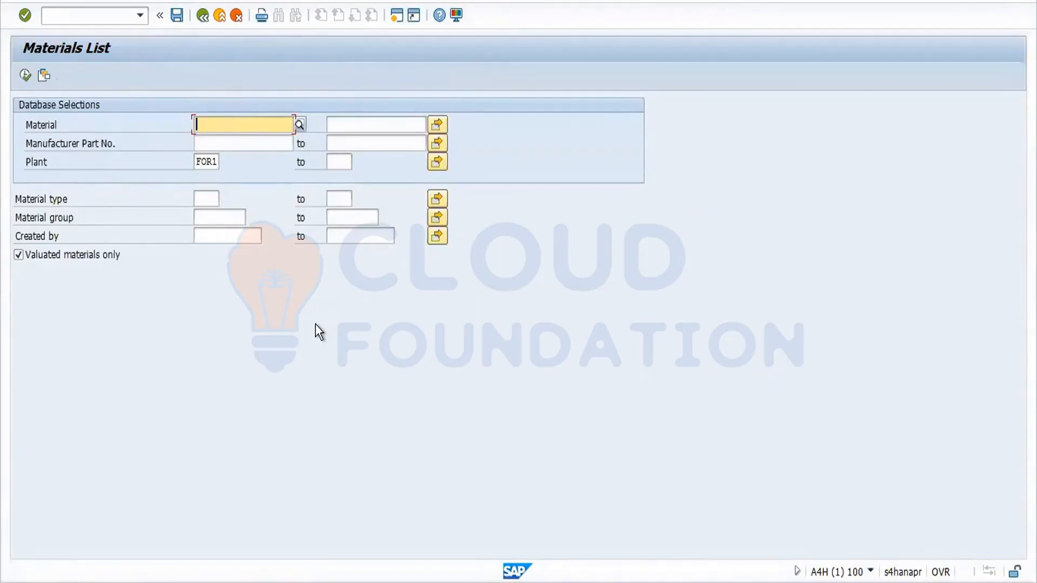
# Close the Office activation notice and type a 'Vendor Master' line below the MM60 entry in Word.
pyautogui.click(202, 16)
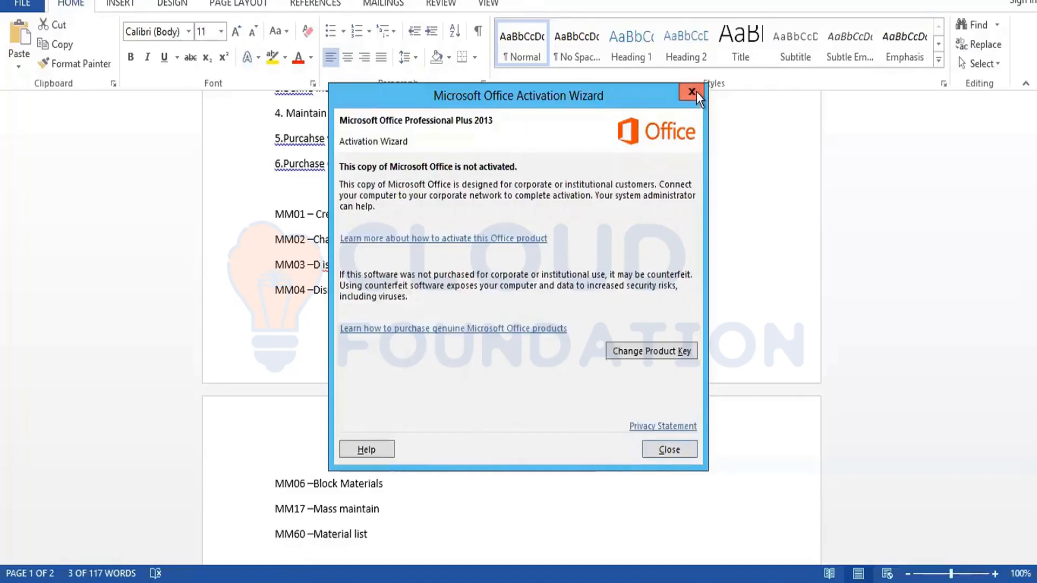
pyautogui.click(701, 88)
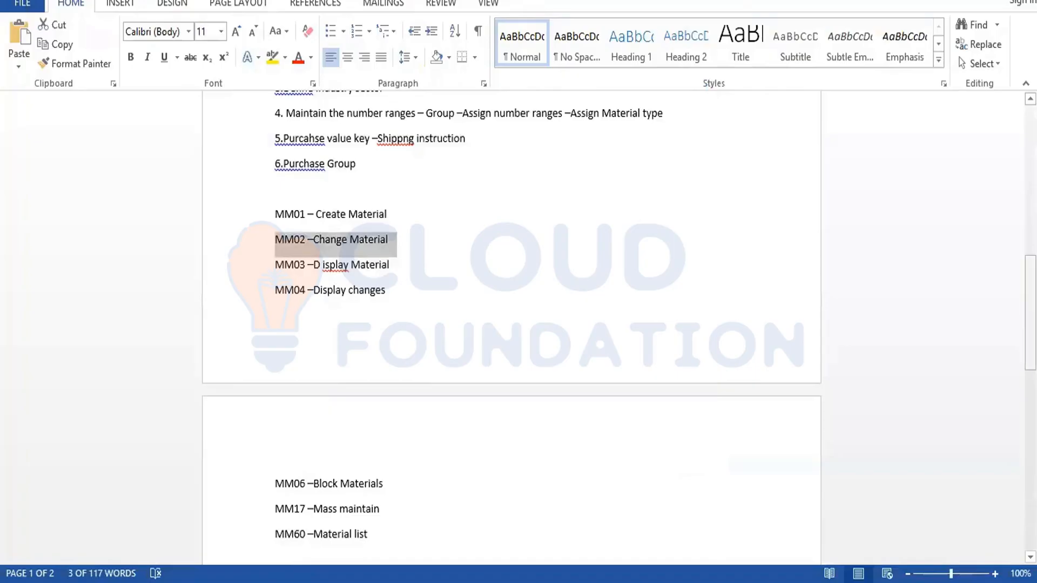
pyautogui.scroll(-5, 421, 260)
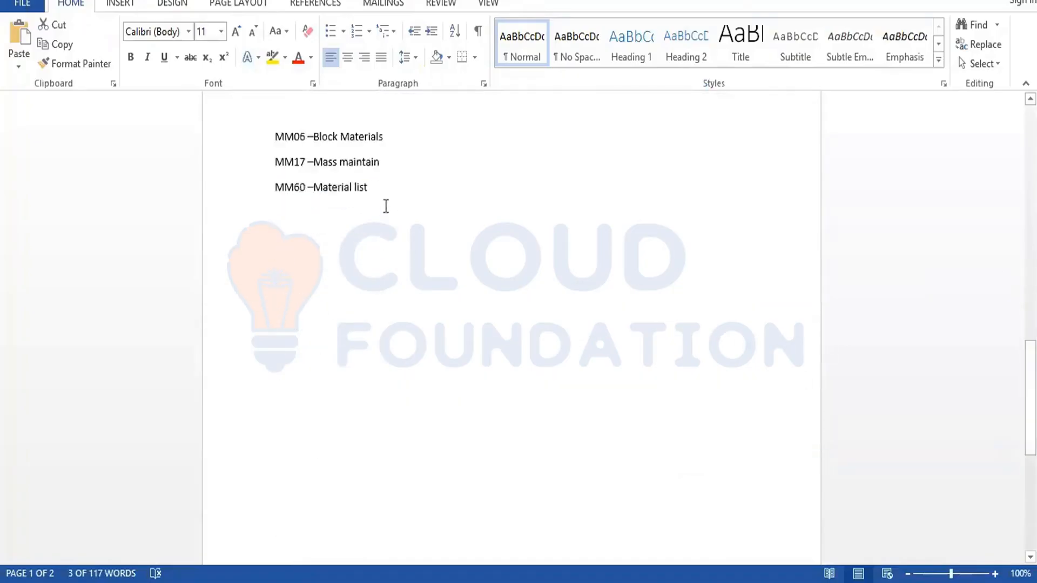
pyautogui.click(382, 188)
pyautogui.press('Return')
pyautogui.press('Return')
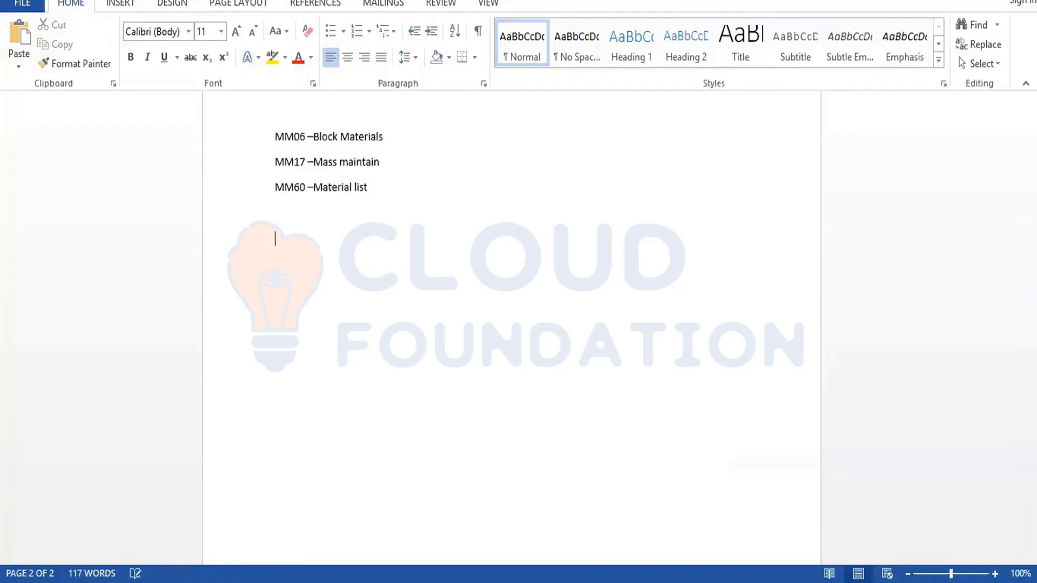
pyautogui.write('e')
pyautogui.press('BackSpace')
pyautogui.write('Vendor Mater')
pyautogui.press('BackSpace')
pyautogui.press('BackSpace')
pyautogui.press('BackSpace')
pyautogui.write('ster')
pyautogui.press('Return')
pyautogui.press('Return')
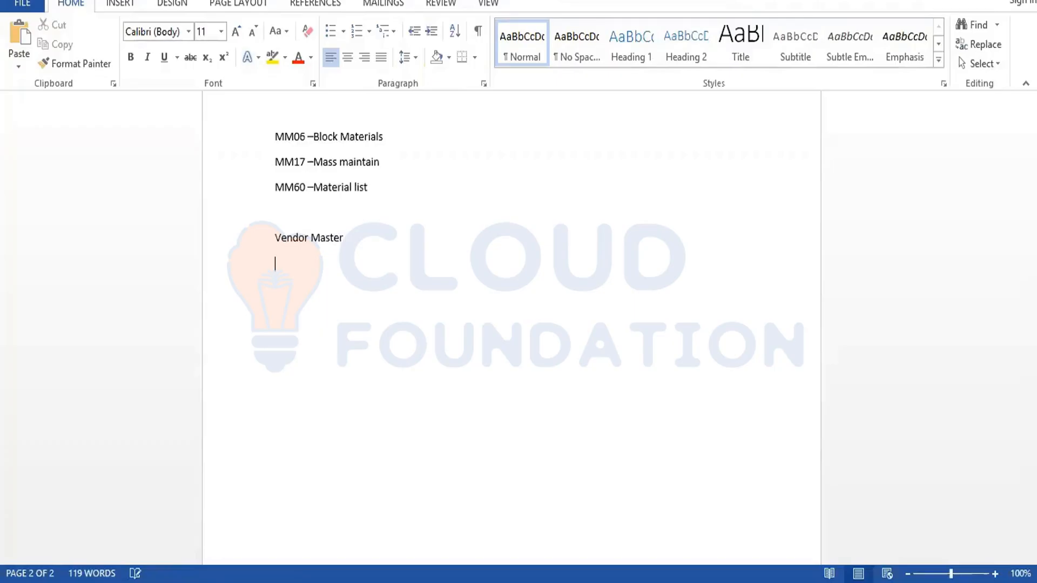
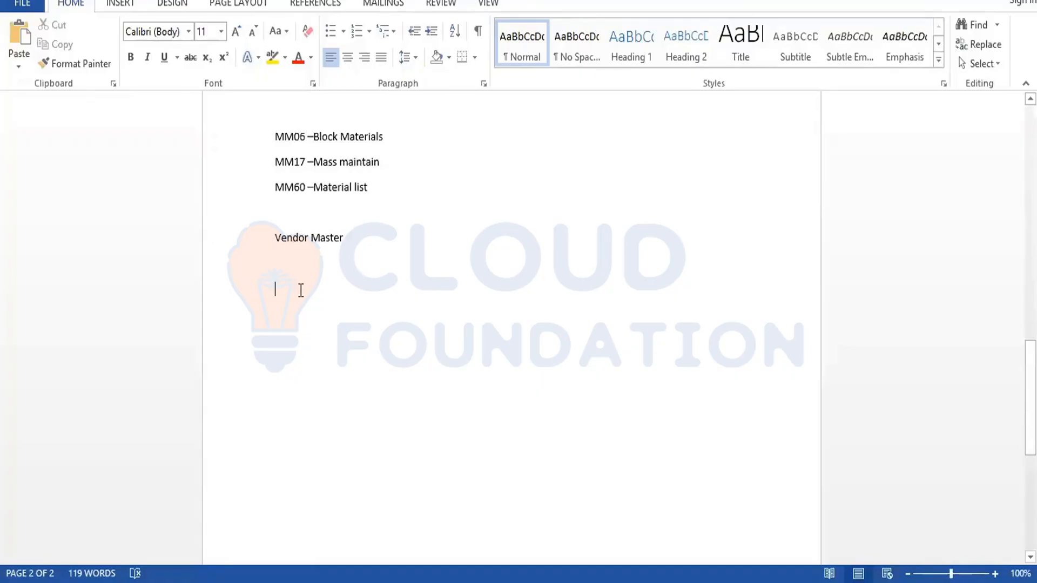
# Type 'BP ---- BP AS A VENDOR -----BP AS A CUSTOMER' and start '1.Vendor account group' below it.
pyautogui.write('B')
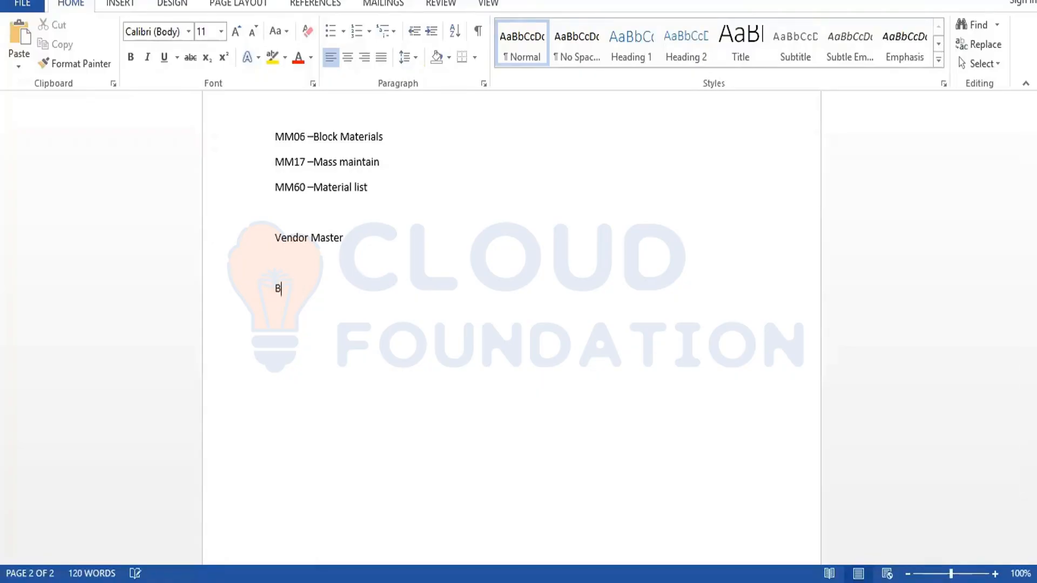
pyautogui.write('P ---- BP AS A VENDOR -----B')
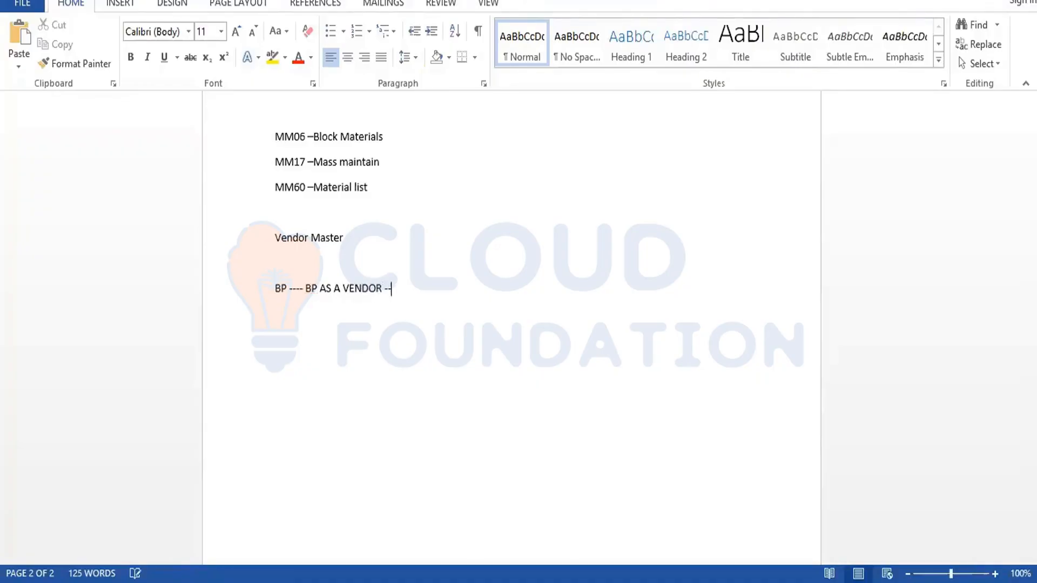
pyautogui.write('P AS A CUSTOMER')
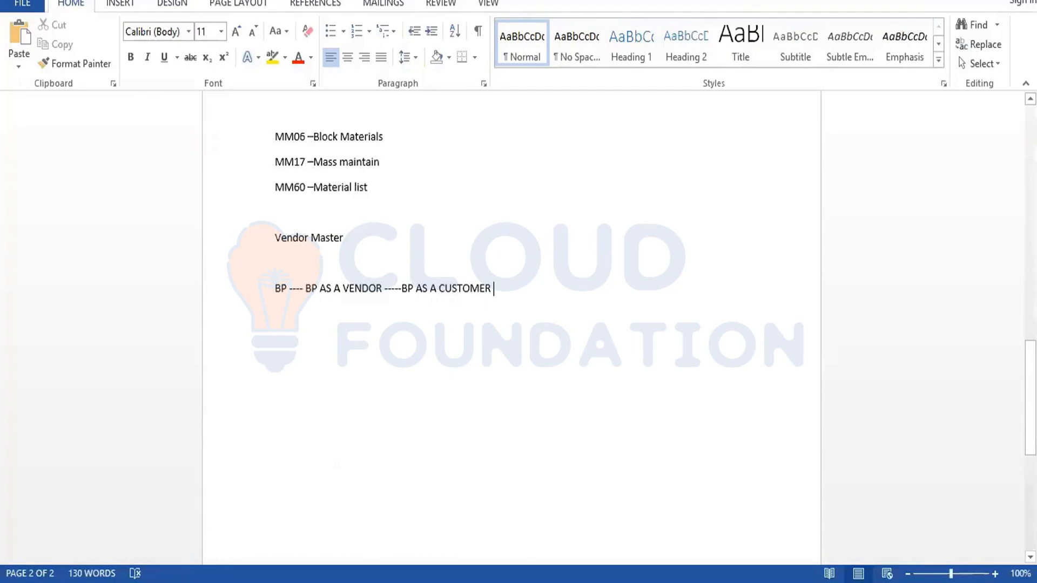
pyautogui.press('Return')
pyautogui.press('Return')
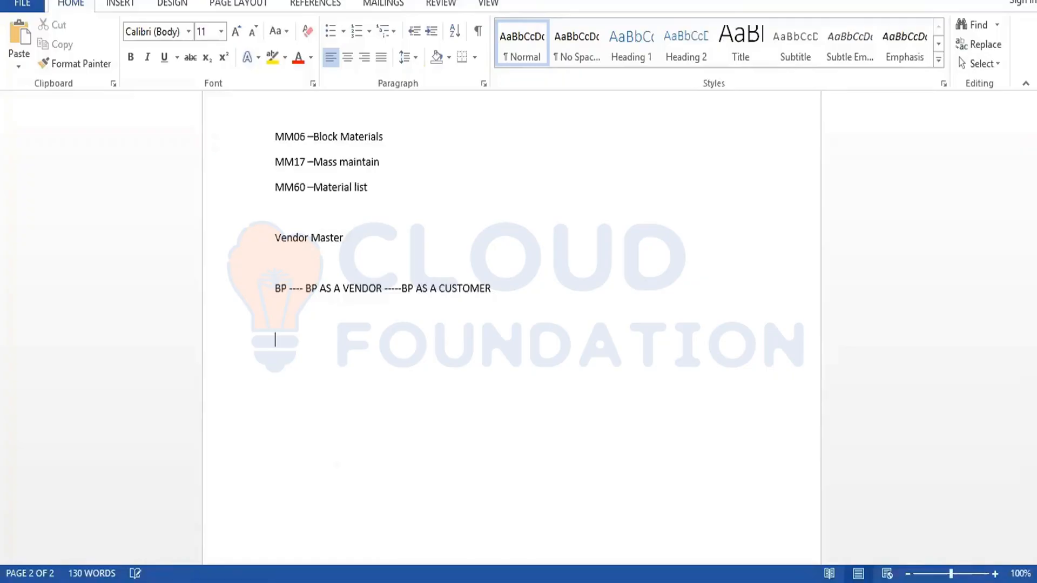
pyautogui.write('1.Vendor account ')
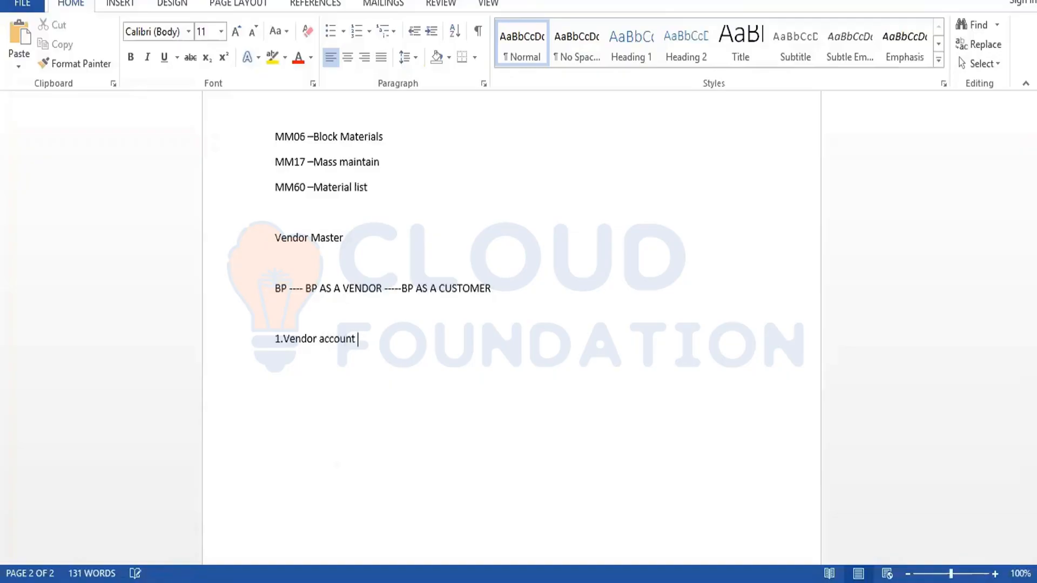
pyautogui.write('group')
# Add items '2.Number ranges' and '3.Assign number ranges to vendor account group', fixing typos.
pyautogui.press('Return')
pyautogui.write('2.Number ranges')
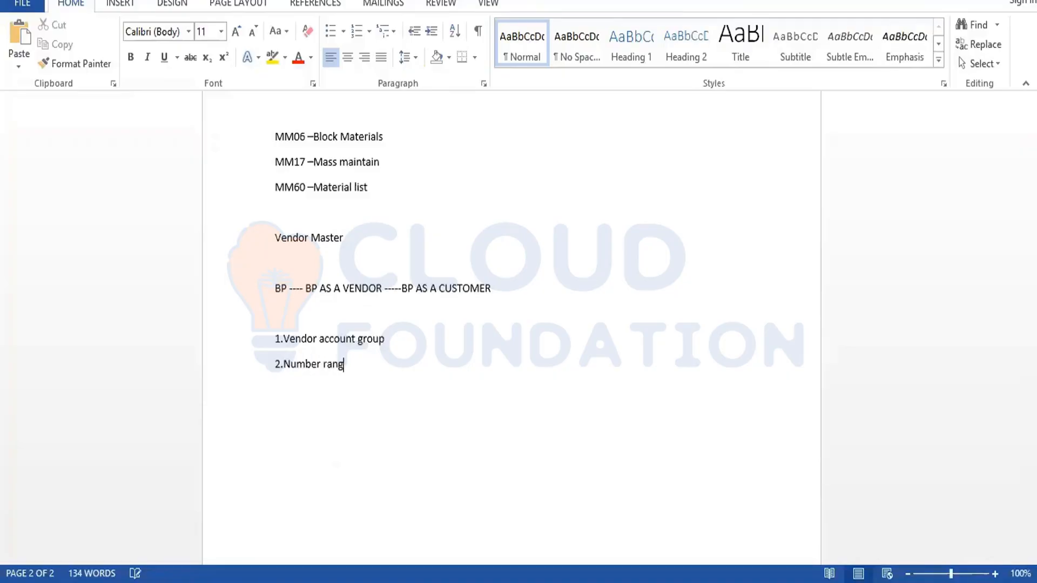
pyautogui.press('Return')
pyautogui.write('3.Assign number ra')
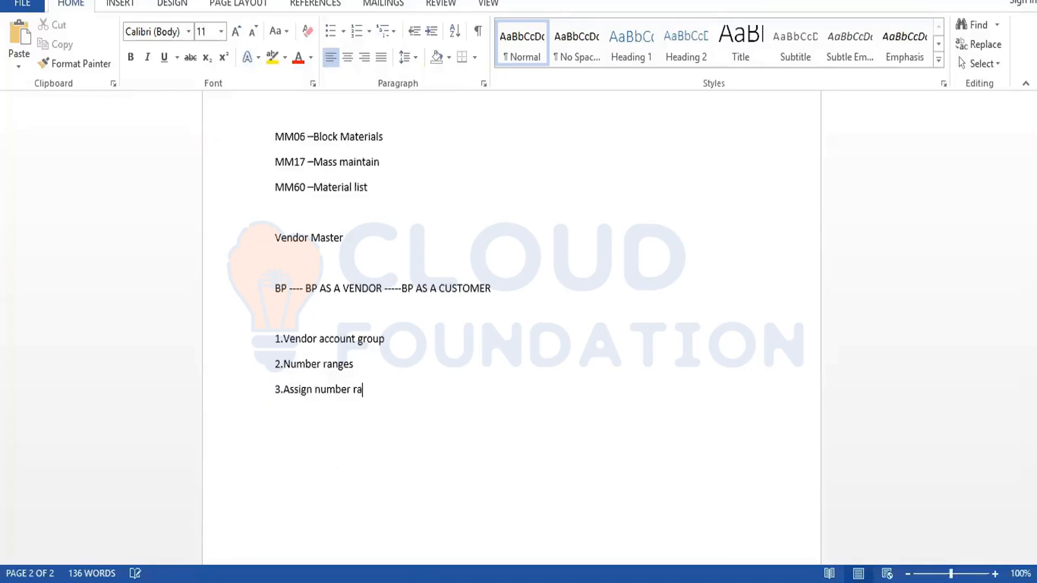
pyautogui.write('nges to vendor account grop')
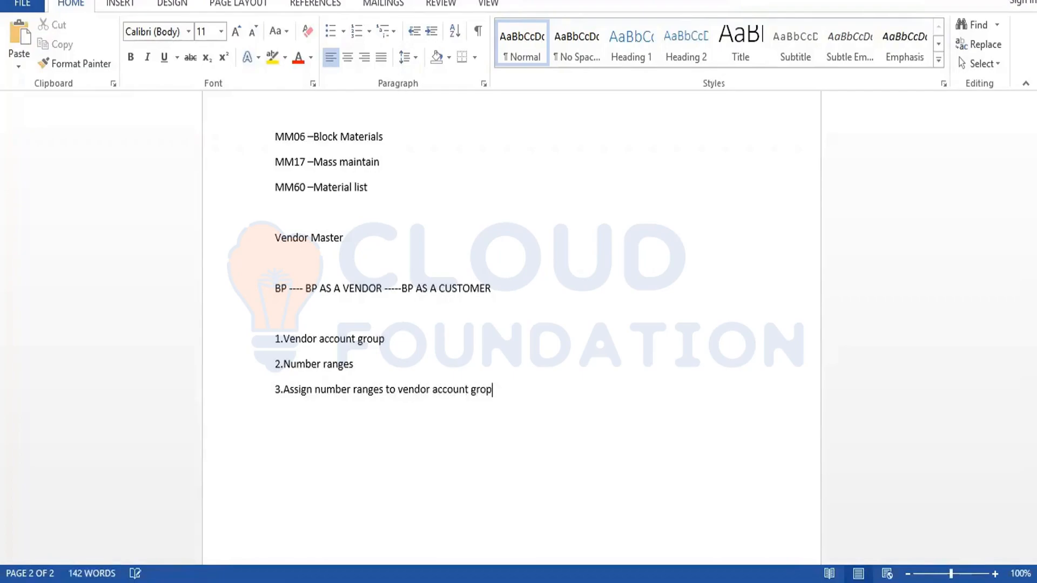
pyautogui.press('BackSpace')
pyautogui.write('up')
# Add '4.Payment term' and '5.Incoterms', then leave a blank line and begin a new '1.' list.
pyautogui.press('Return')
pyautogui.write('4.Paymneter')
pyautogui.press('Return')
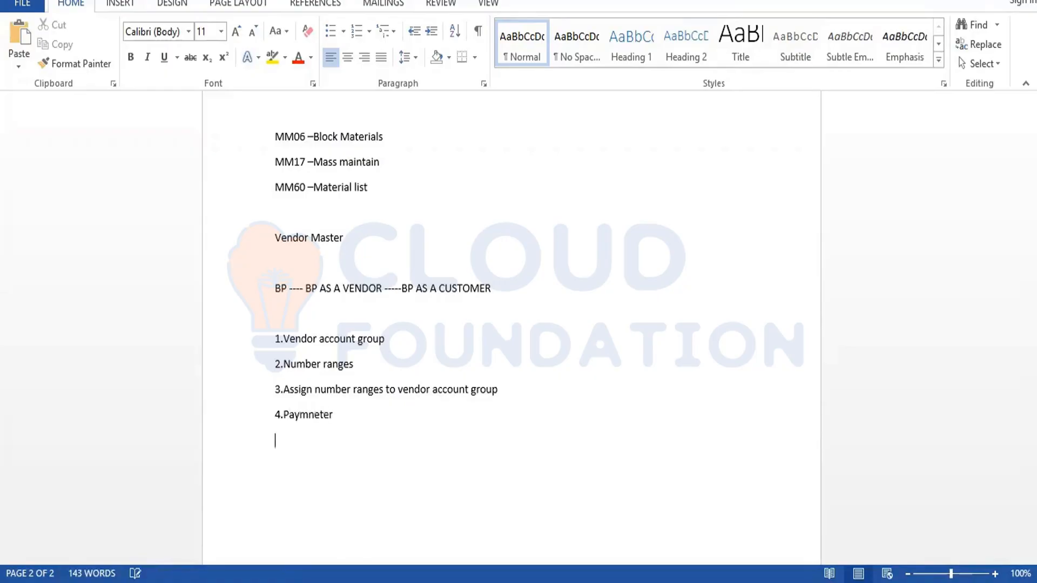
pyautogui.press('BackSpace')
pyautogui.press('BackSpace')
pyautogui.press('BackSpace')
pyautogui.press('BackSpace')
pyautogui.press('BackSpace')
pyautogui.write('ment term')
pyautogui.press('Return')
pyautogui.write('5.Inc')
pyautogui.press('BackSpace')
pyautogui.write('coterms')
pyautogui.press('Return')
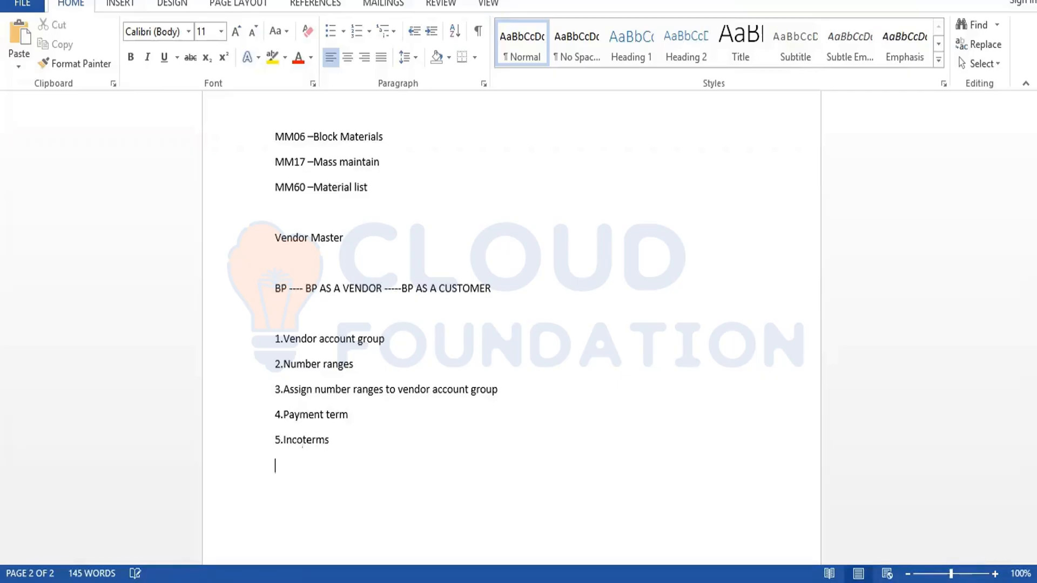
pyautogui.press('Return')
pyautogui.write('1.BP Account group')
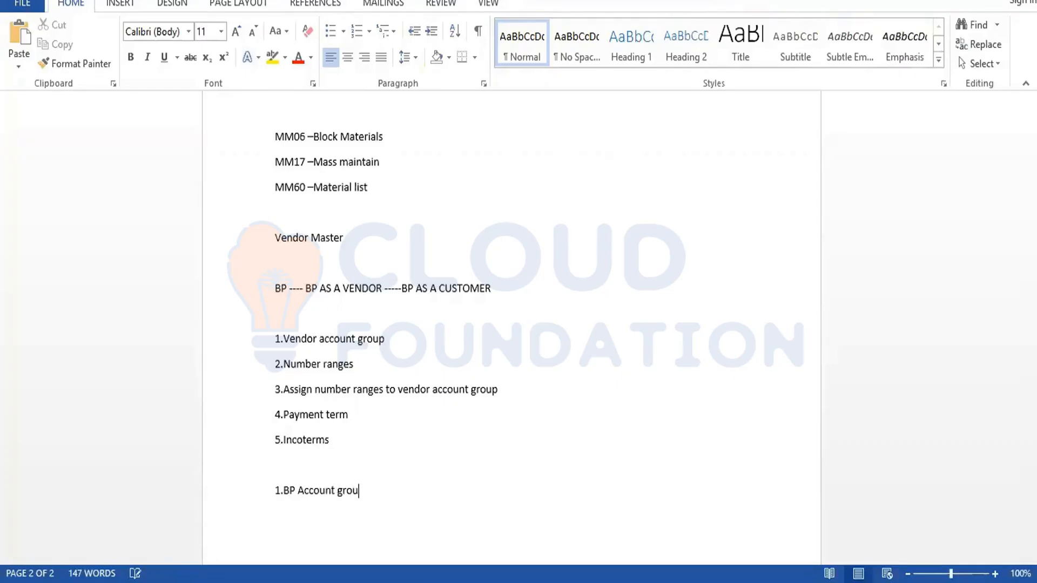
# Write BP items '1.BP Account group', '2.Number ranges for BP' and '3.Assign number ranges to bp'.
pyautogui.press('Return')
pyautogui.write('2.Number ranges for BP')
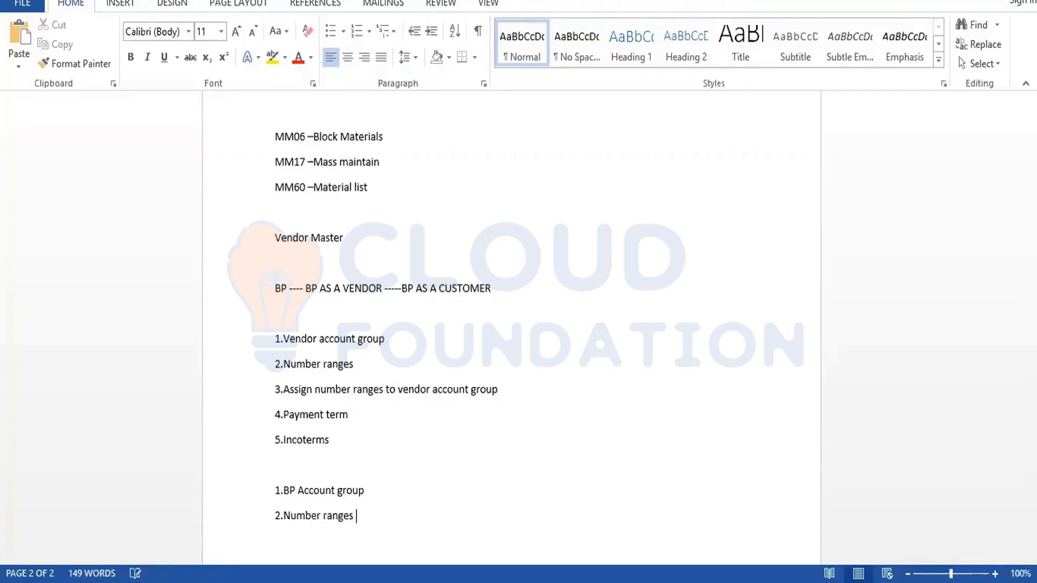
pyautogui.press('Return')
pyautogui.write('4')
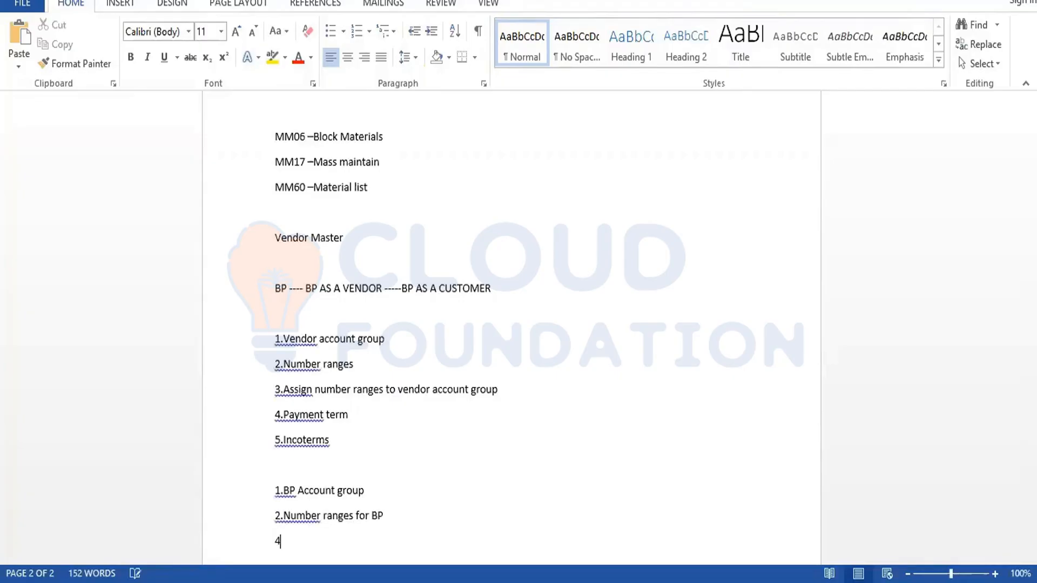
pyautogui.write('.')
pyautogui.press('BackSpace')
pyautogui.press('BackSpace')
pyautogui.write('3.aSS')
pyautogui.press('BackSpace')
pyautogui.press('BackSpace')
pyautogui.press('BackSpace')
pyautogui.press('BackSpace')
pyautogui.write('.Assign number r')
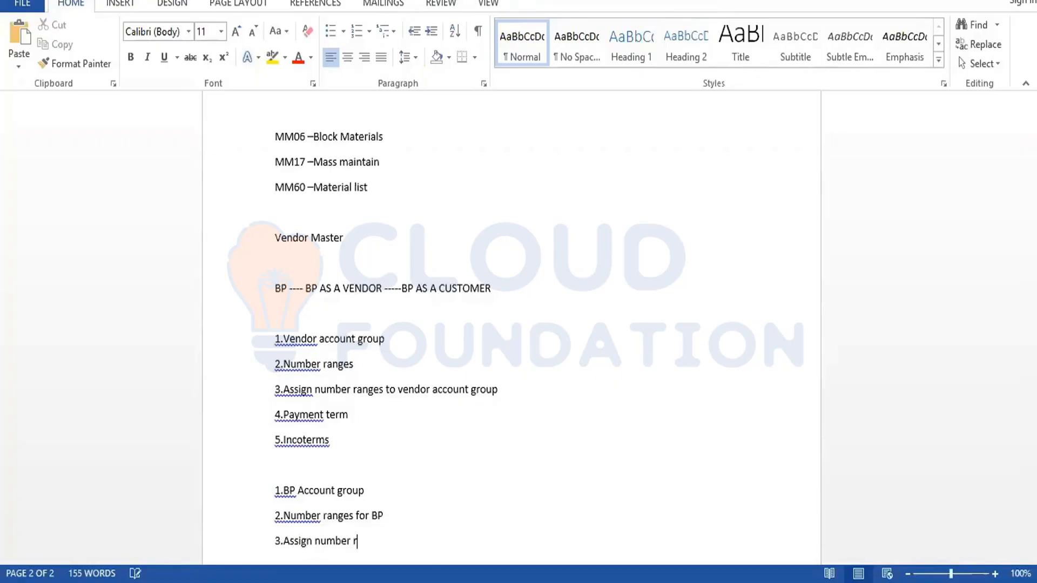
pyautogui.write('anges to bp')
# Add '4.Link BP TO Vendor' and start item 5, 'Link BP to customer'.
pyautogui.press('Return')
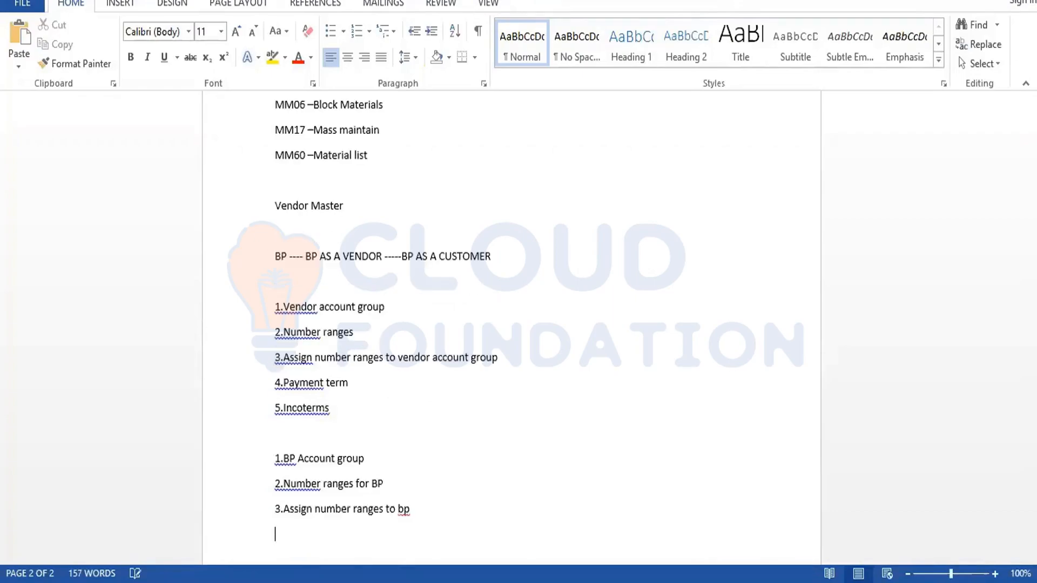
pyautogui.write('4.Link BP TO vENDOR')
pyautogui.press('Return')
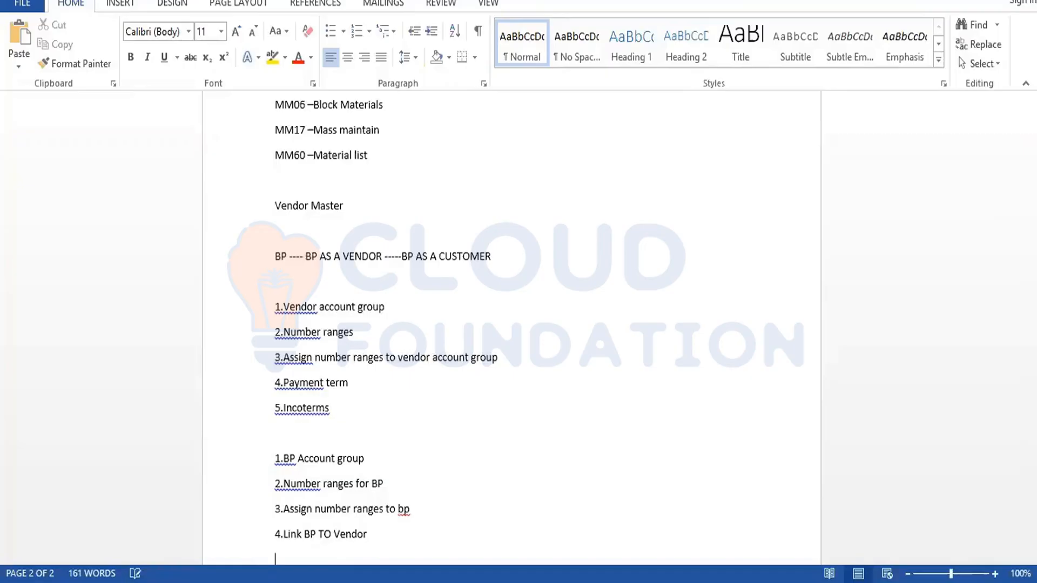
pyautogui.write('5.Link bp')
pyautogui.press('BackSpace')
pyautogui.press('BackSpace')
pyautogui.write('BP to cusomter')
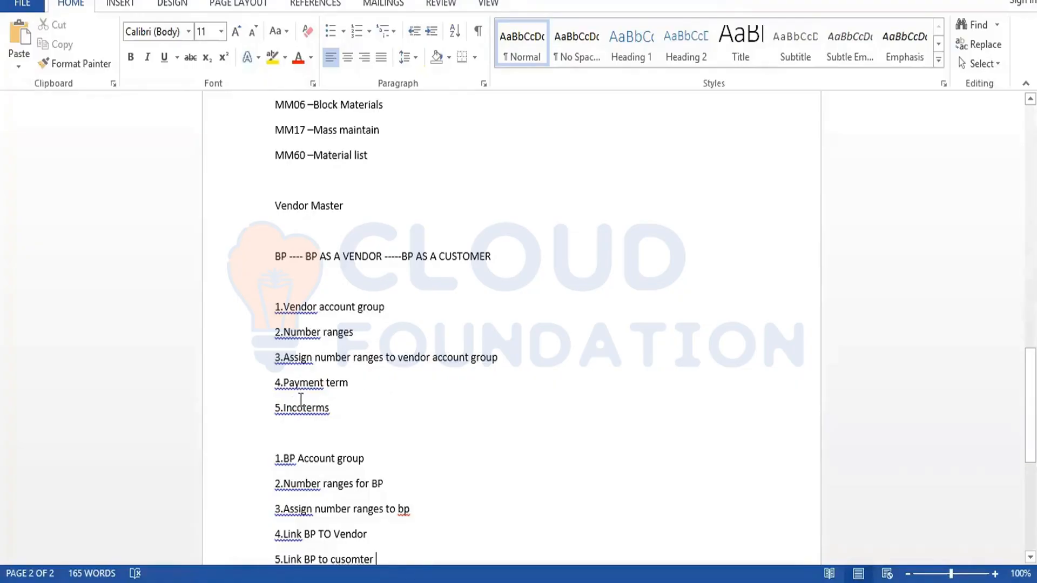
# Select the five vendor checklist items, then the BP Account group line, to review both lists.
pyautogui.moveTo(298, 405); pyautogui.dragTo(276, 303)
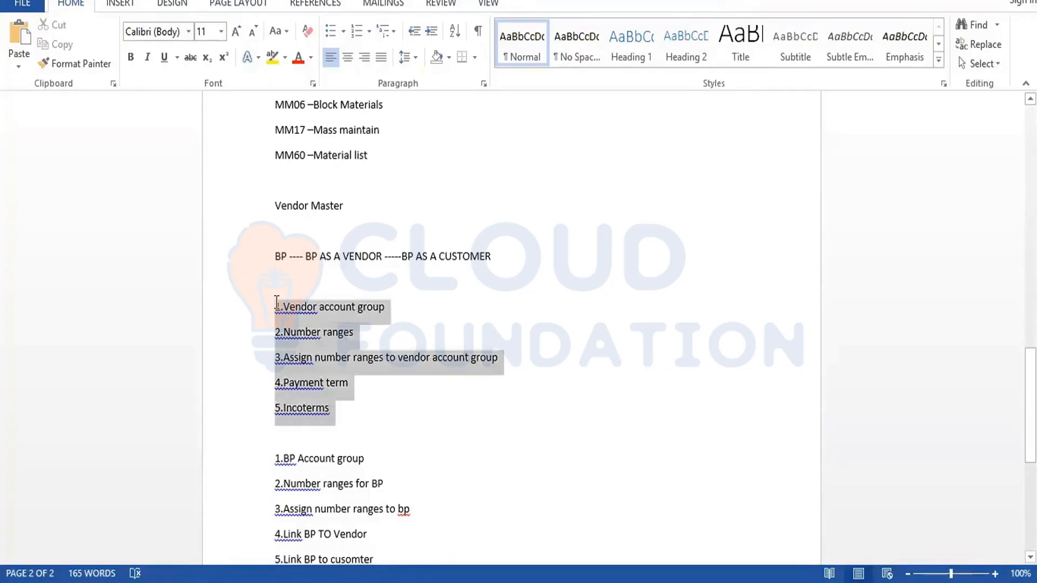
pyautogui.click(304, 480)
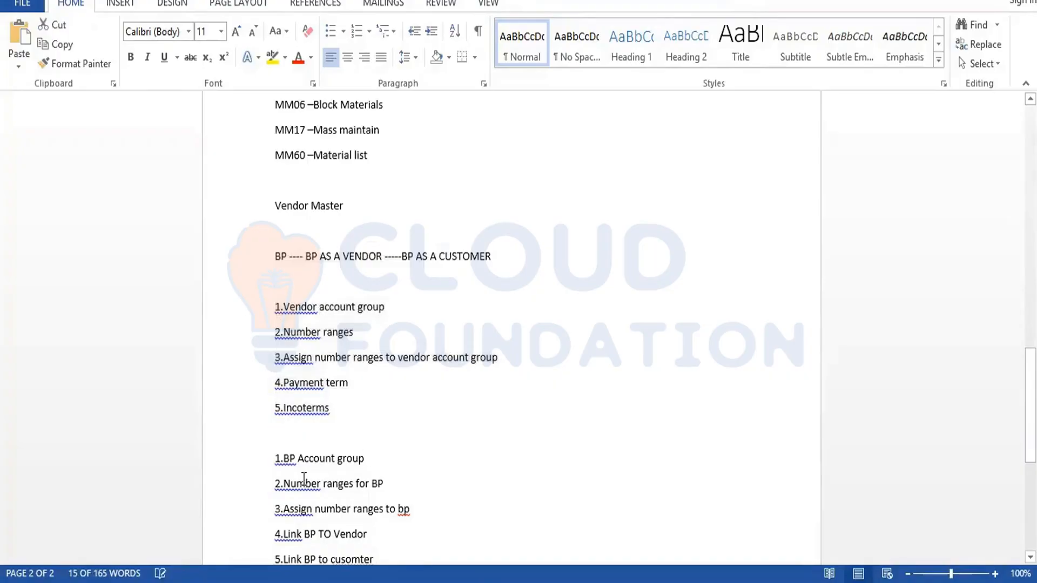
pyautogui.click(266, 458)
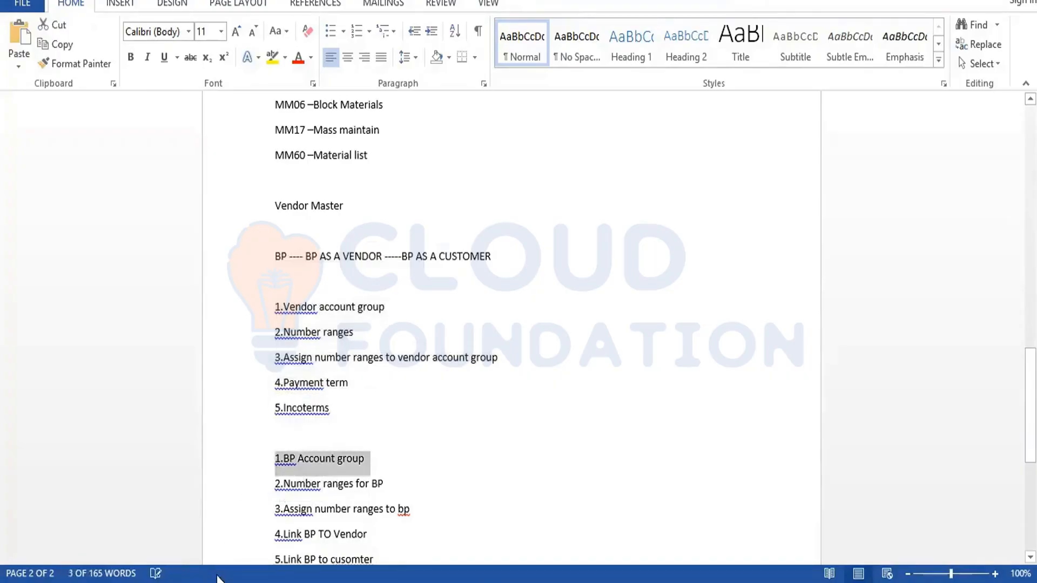
# In SAP Easy Access, run transaction SPRO and open the SAP Reference IMG.
pyautogui.moveTo(218, 578)
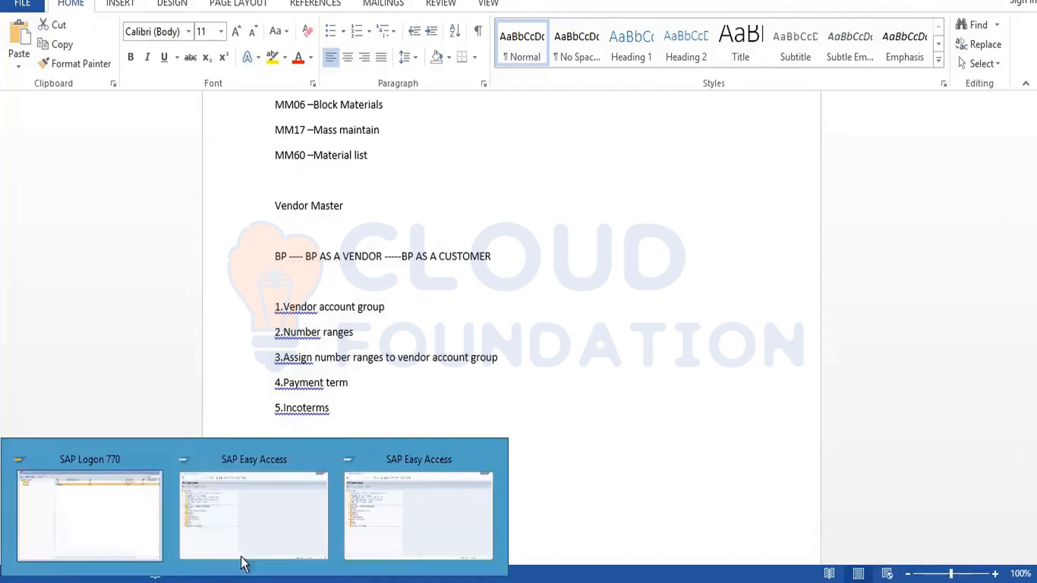
pyautogui.click(277, 527)
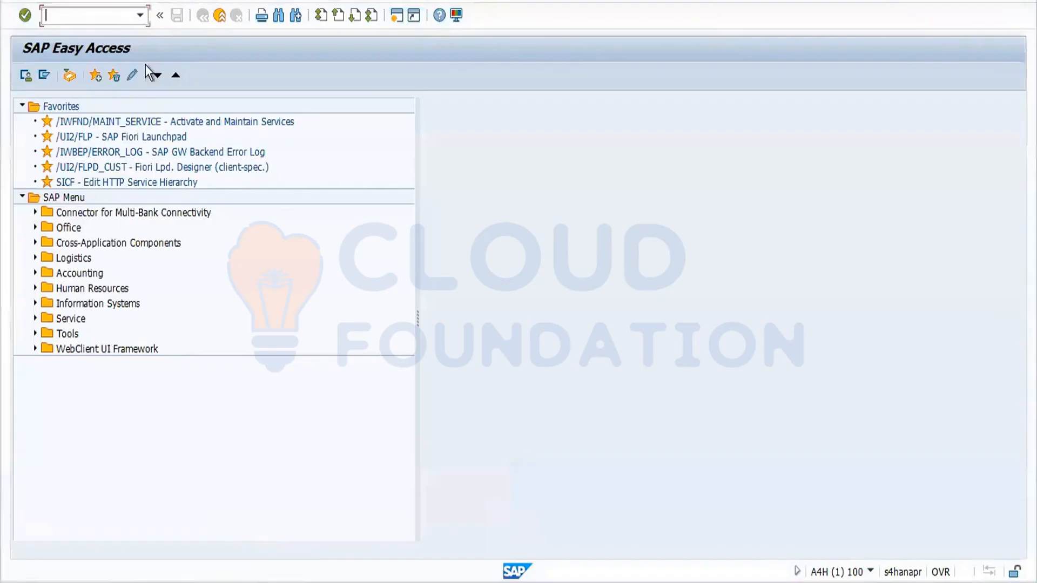
pyautogui.write('spro')
pyautogui.press('Return')
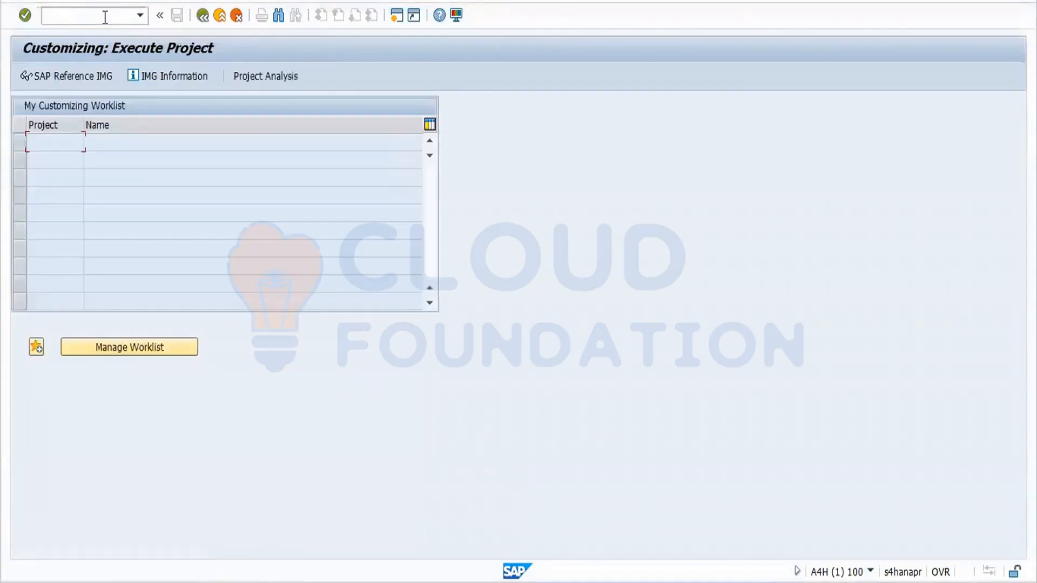
pyautogui.click(82, 79)
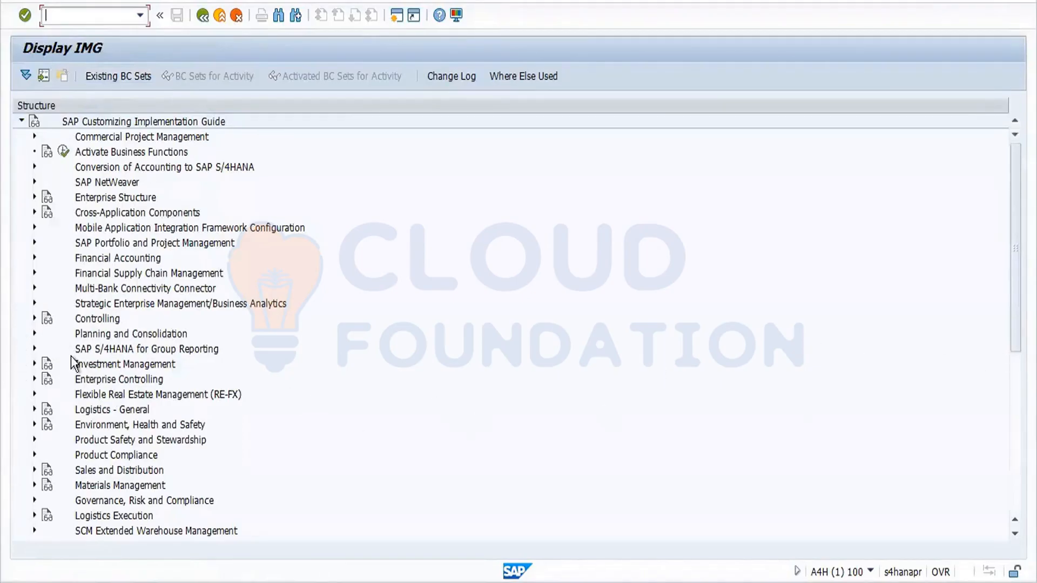
# Drill through Financial Accounting to vendor Master Data Preparations and open Define Account Groups with Screen Layout (Vendors).
pyautogui.click(33, 258)
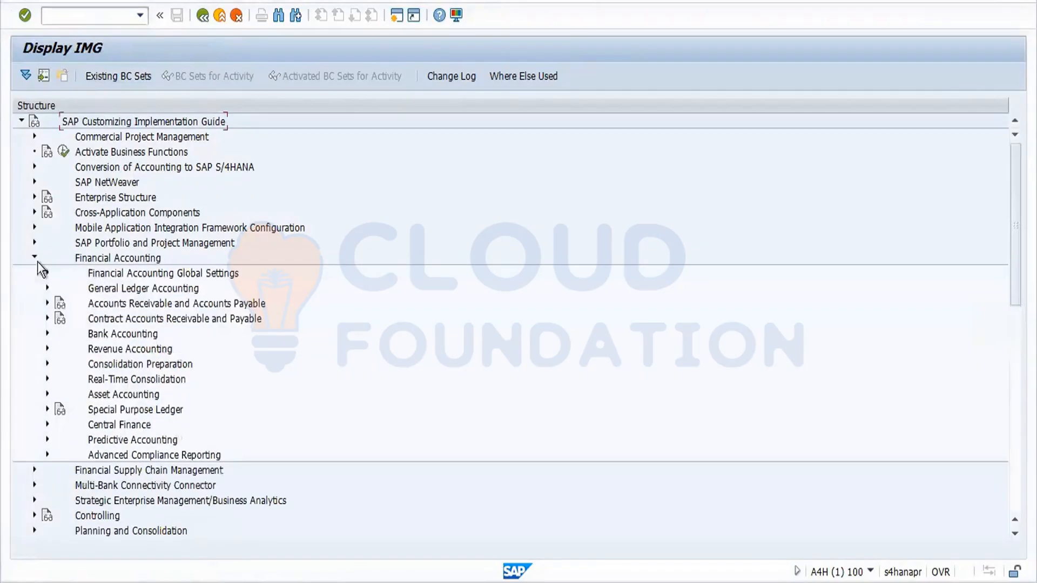
pyautogui.click(48, 304)
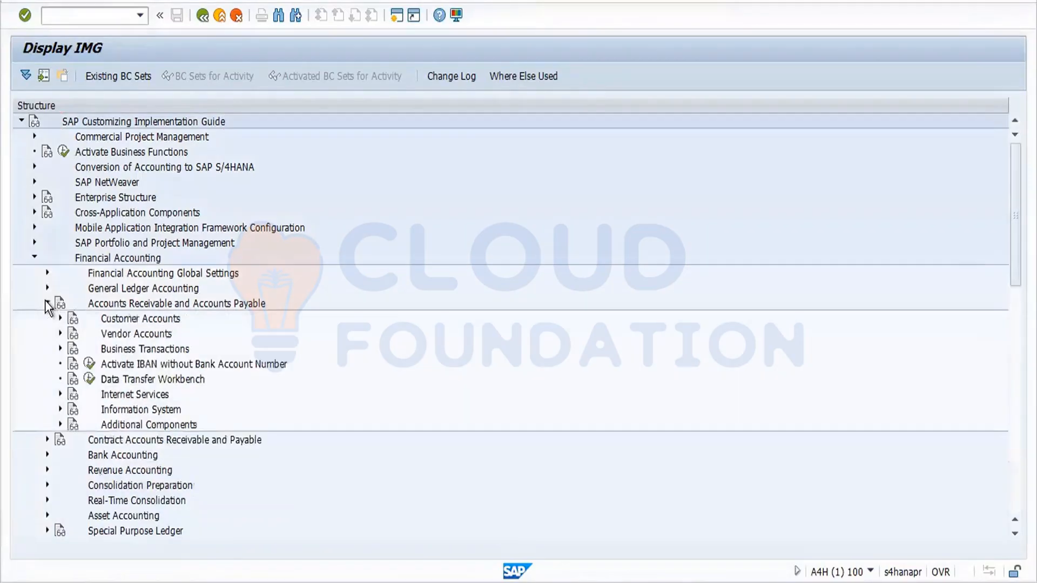
pyautogui.click(59, 334)
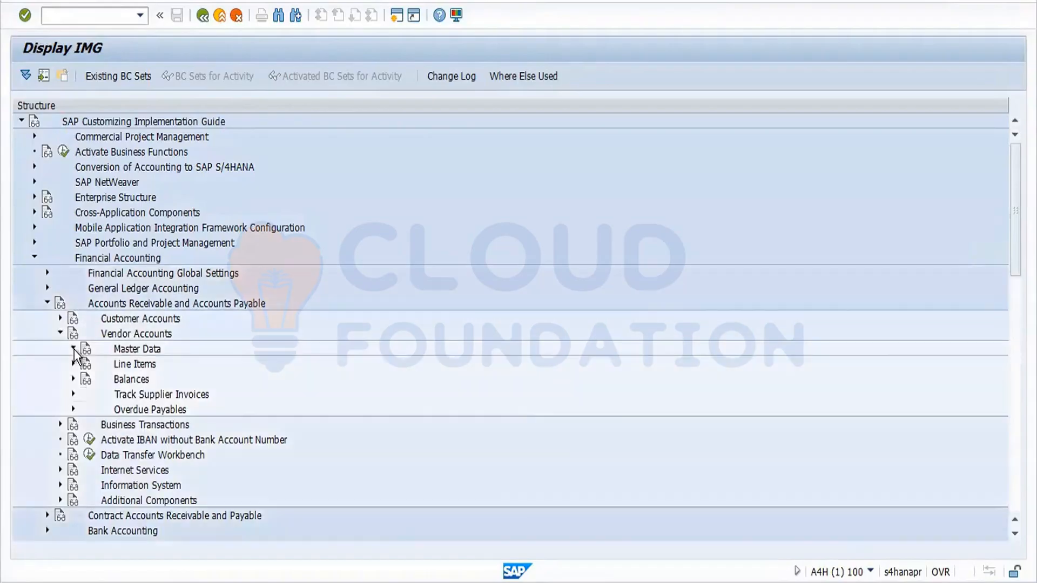
pyautogui.click(74, 349)
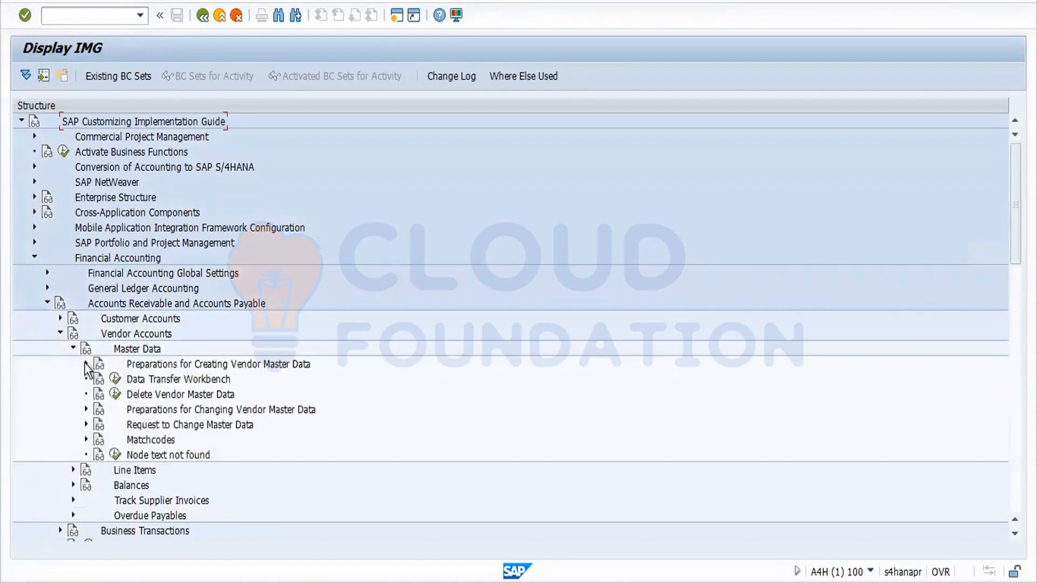
pyautogui.click(85, 364)
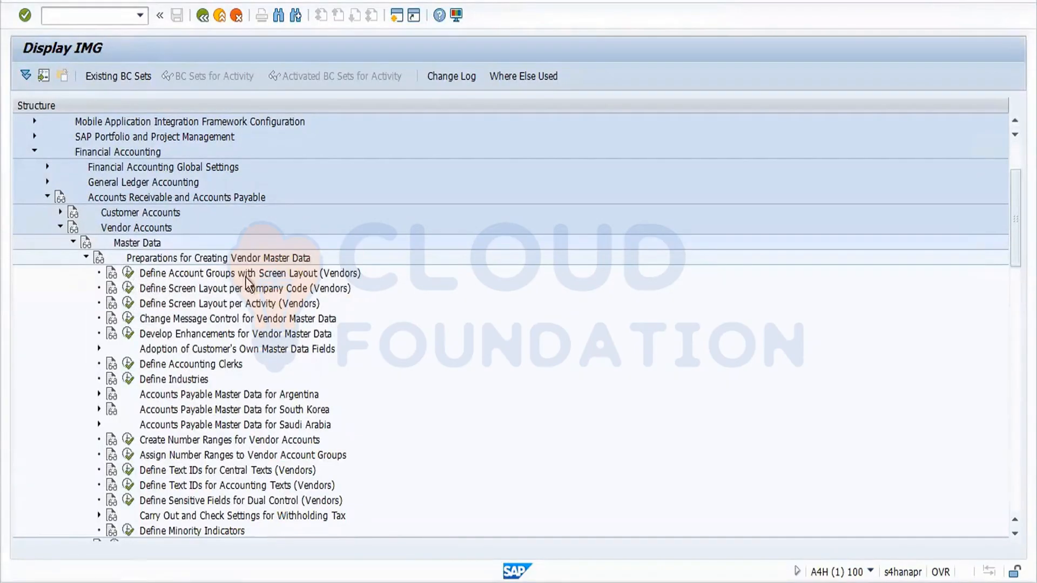
pyautogui.click(128, 274)
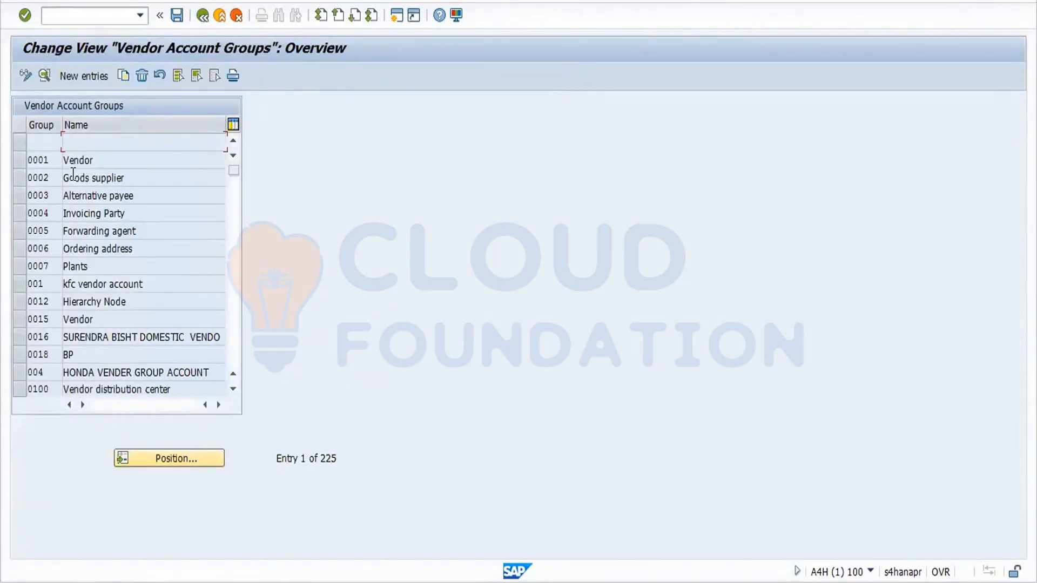
# Locate account group KRED via Position and copy it as new group code for1.
pyautogui.moveTo(52, 161); pyautogui.dragTo(26, 160)
pyautogui.click(168, 457)
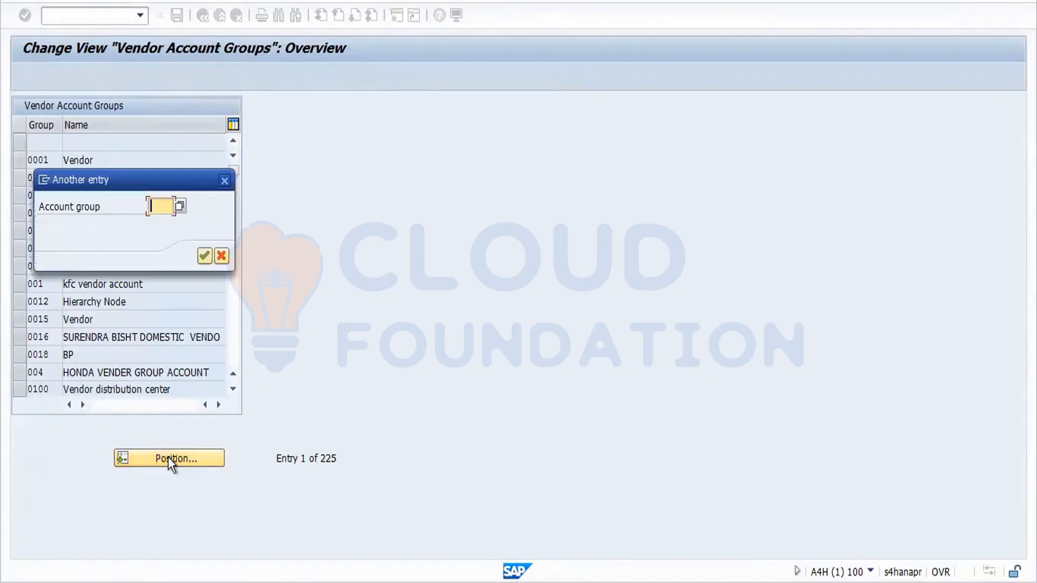
pyautogui.write('kred')
pyautogui.press('Return')
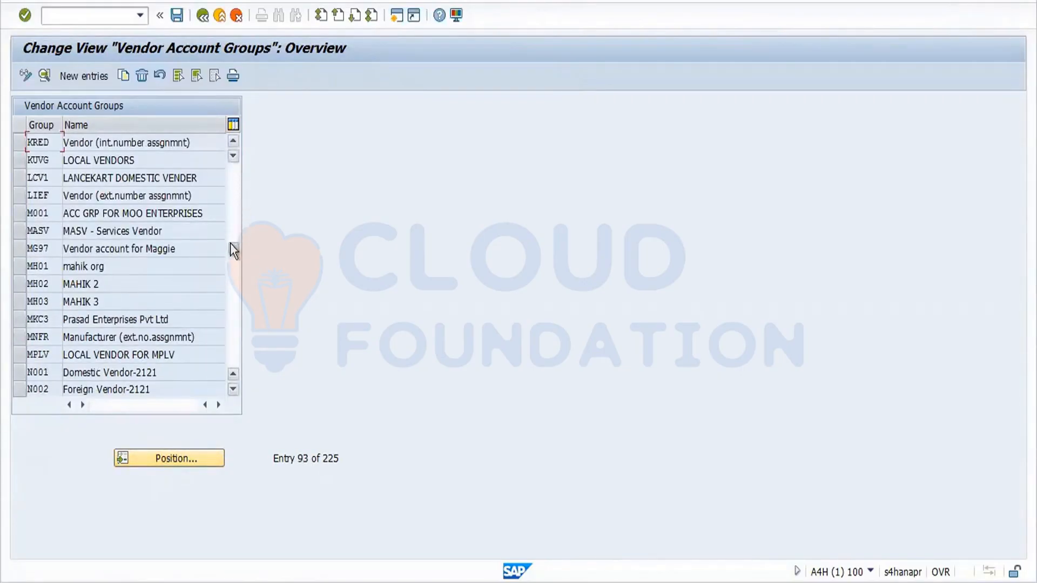
pyautogui.click(21, 145)
pyautogui.click(125, 76)
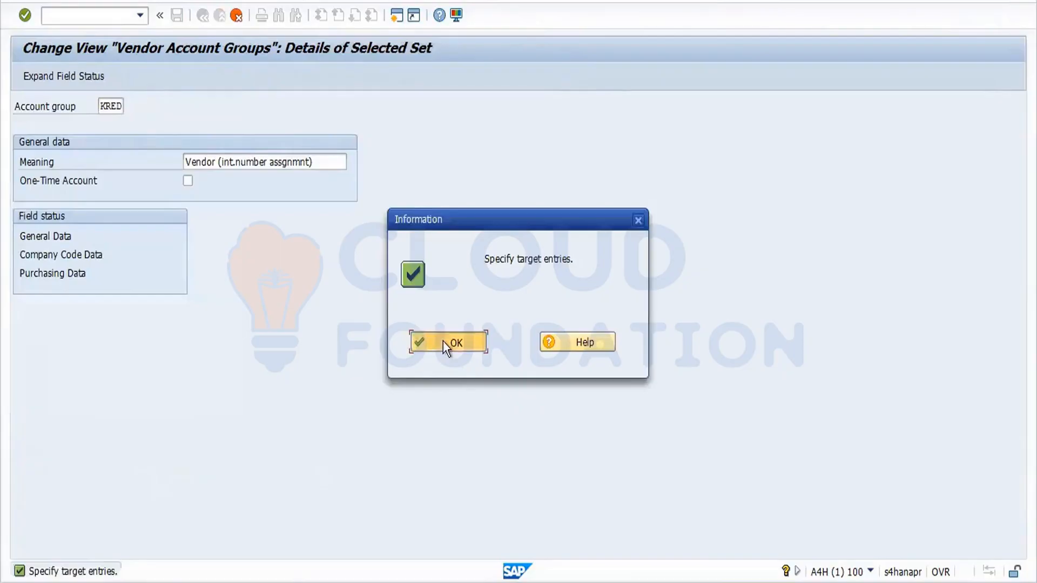
pyautogui.click(443, 342)
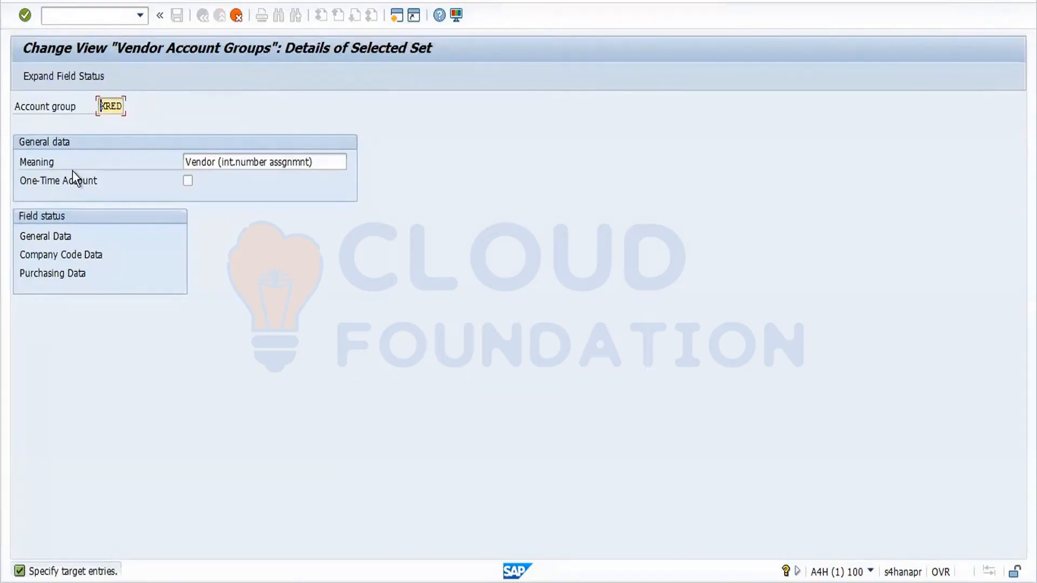
pyautogui.write('for1')
# Confirm the KRED copy as FOR1, save it under a customizing request, and select the FOR1 entry.
pyautogui.press('Return')
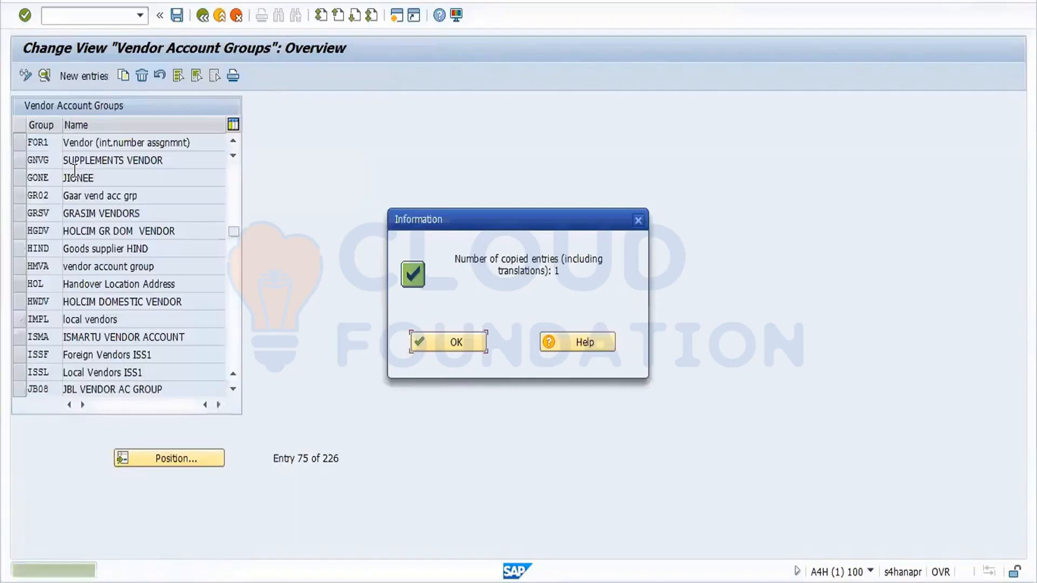
pyautogui.press('Return')
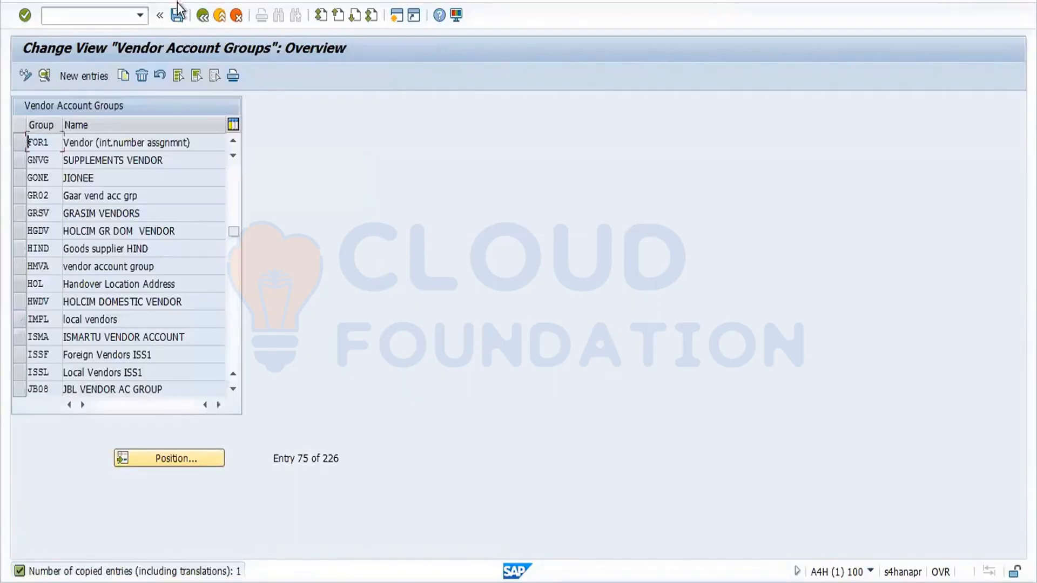
pyautogui.click(176, 16)
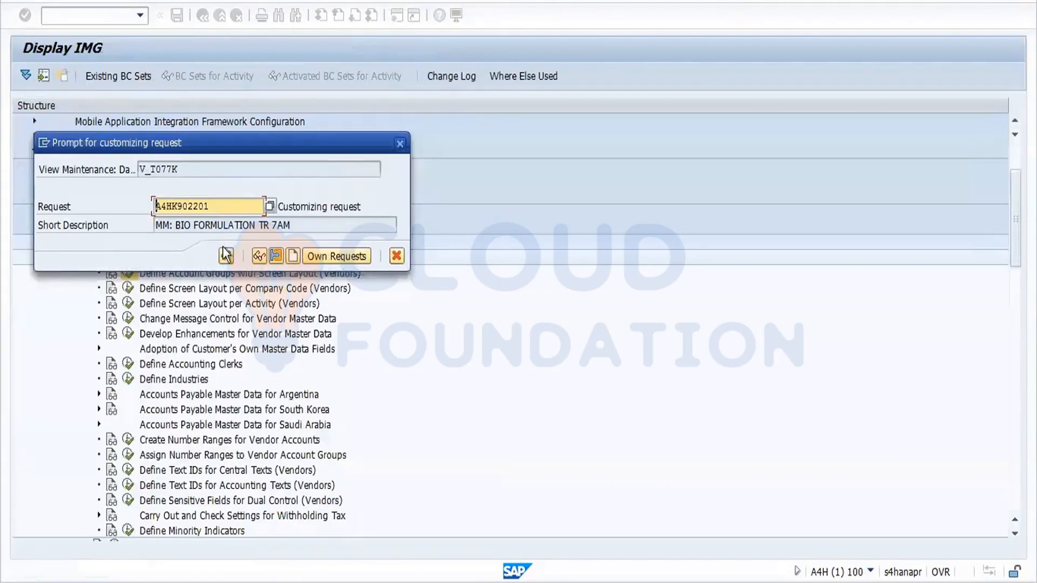
pyautogui.click(226, 256)
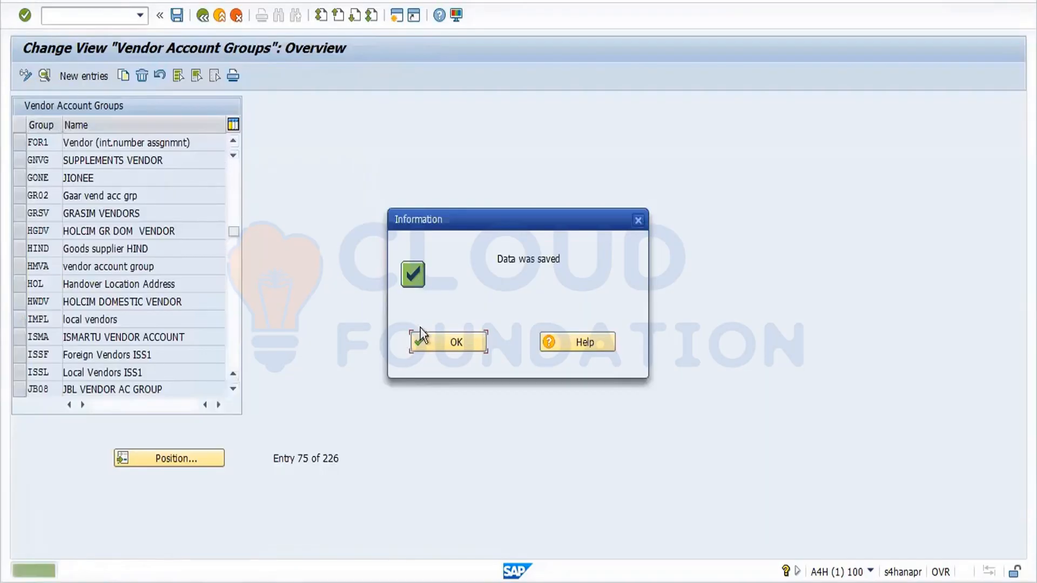
pyautogui.click(443, 338)
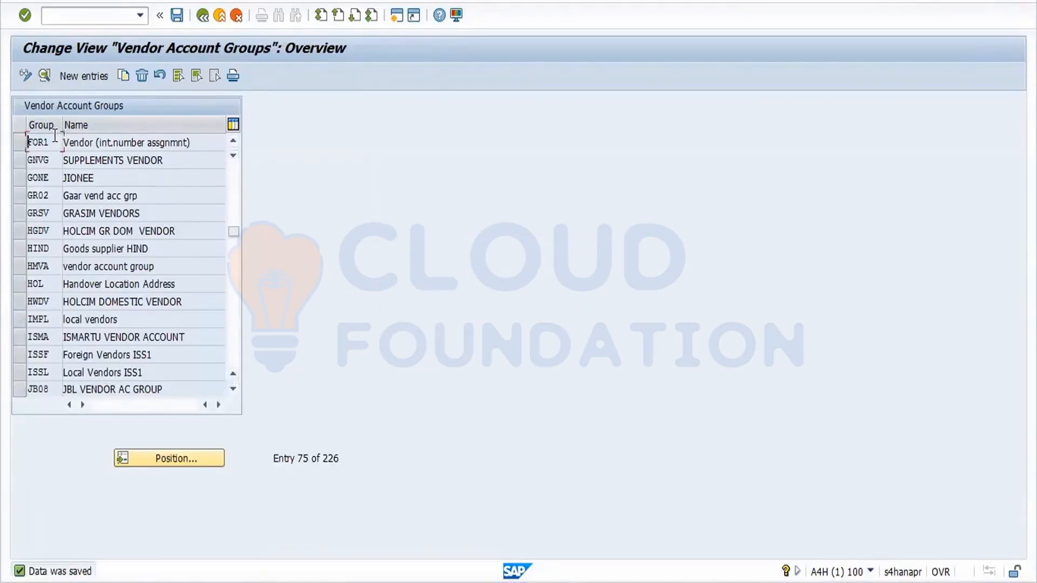
pyautogui.moveTo(55, 140); pyautogui.dragTo(11, 141)
pyautogui.click(18, 144)
# Open FOR1's details and its General Data field status groups.
pyautogui.click(44, 75)
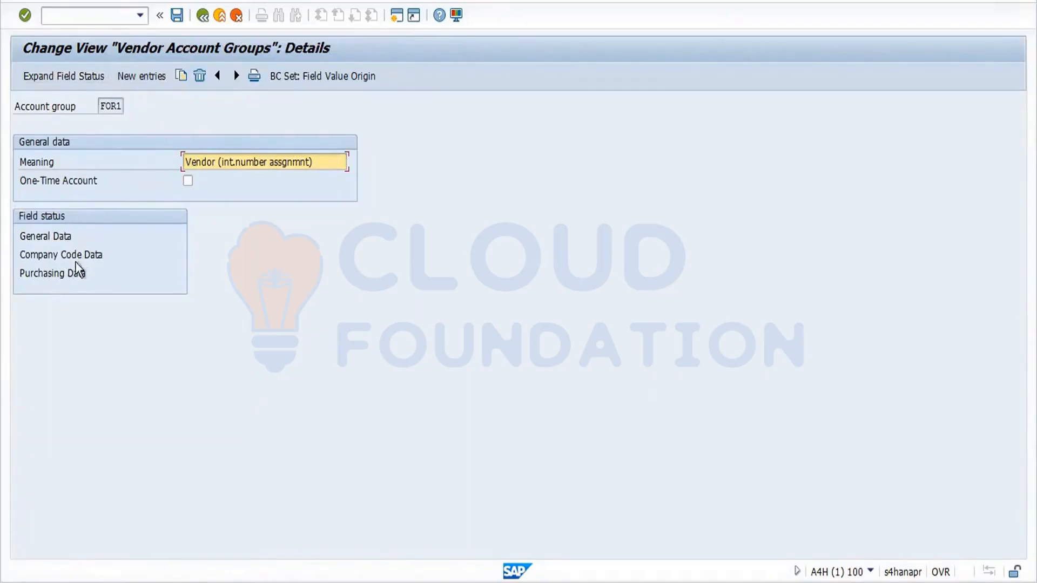
pyautogui.doubleClick(49, 236)
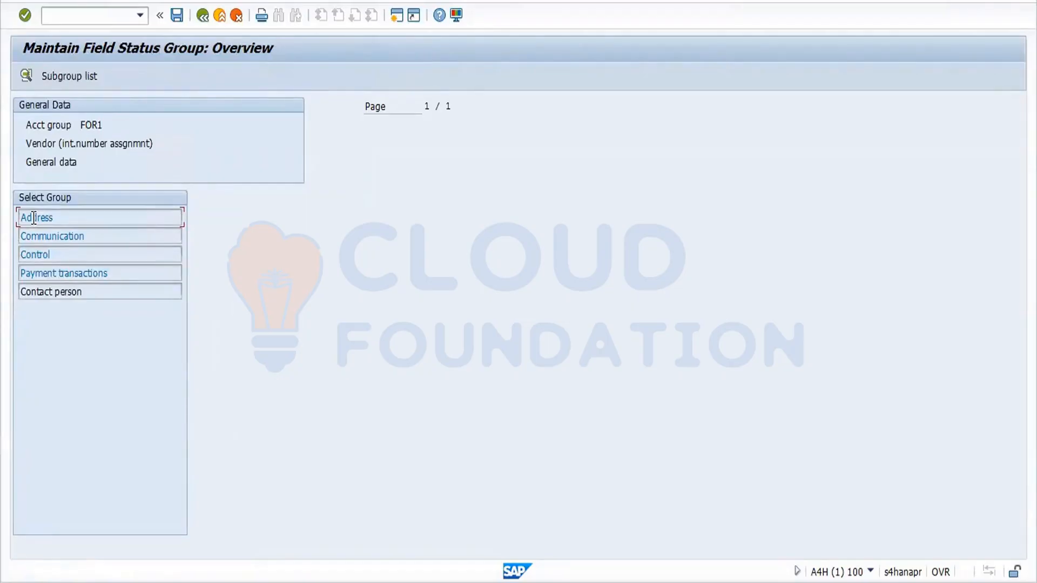
# Inspect the Address field status settings in FOR1's general data, then return to its details.
pyautogui.doubleClick(33, 218)
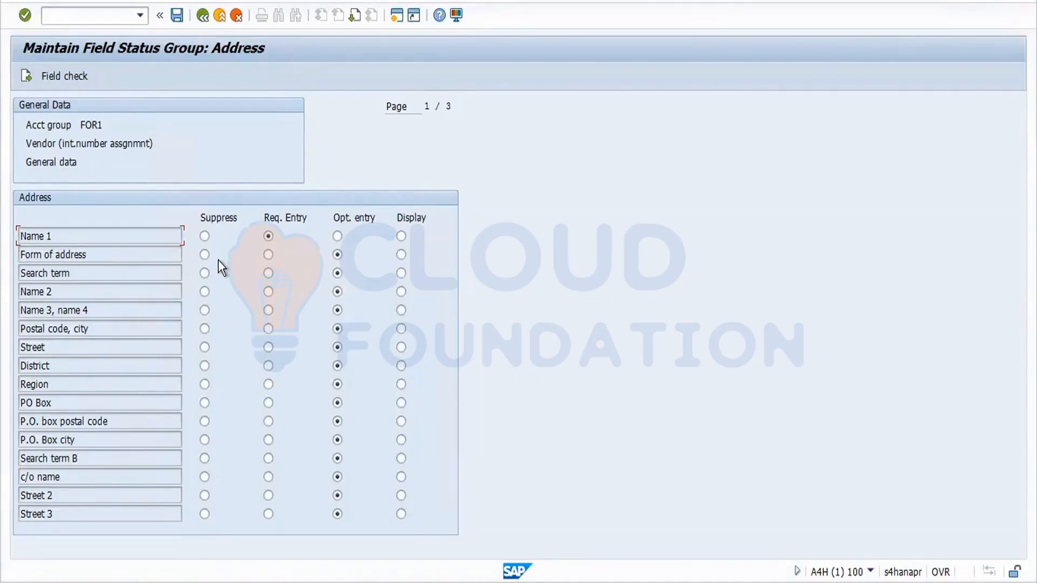
pyautogui.click(202, 16)
pyautogui.click(202, 17)
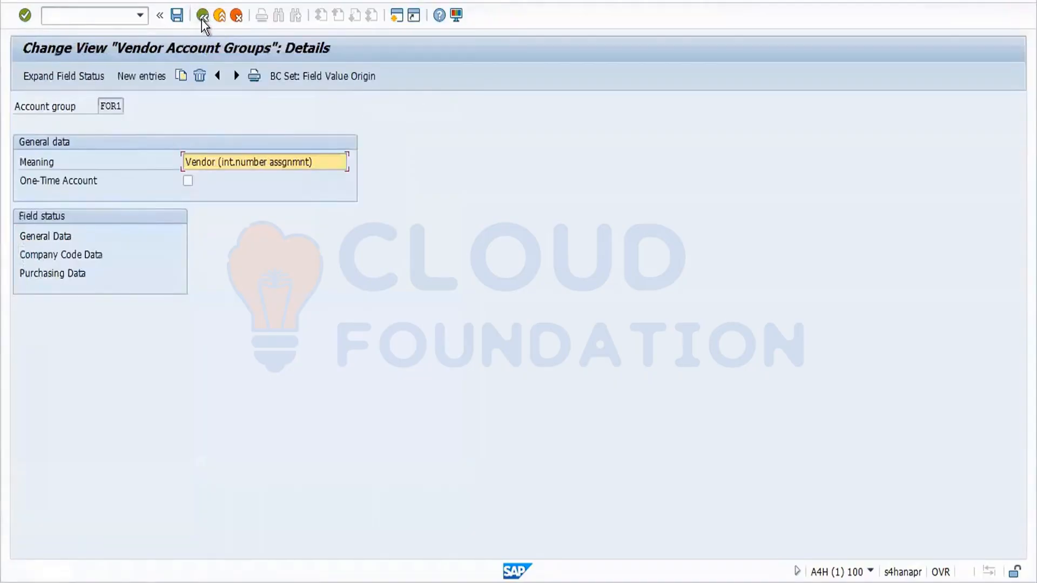
# Review FOR1's company code Account management field status, then return to the group list and save.
pyautogui.doubleClick(88, 255)
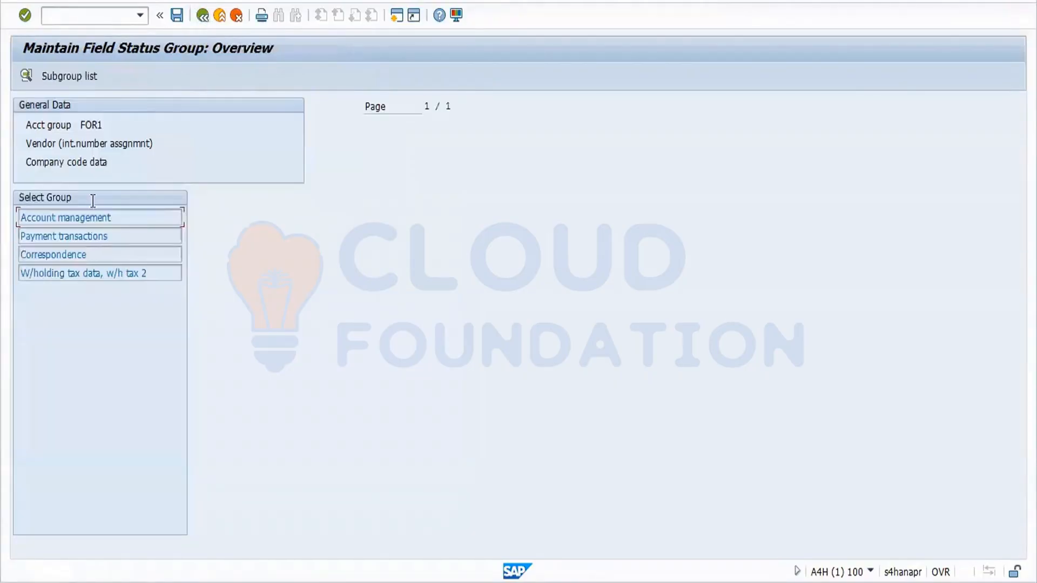
pyautogui.doubleClick(84, 216)
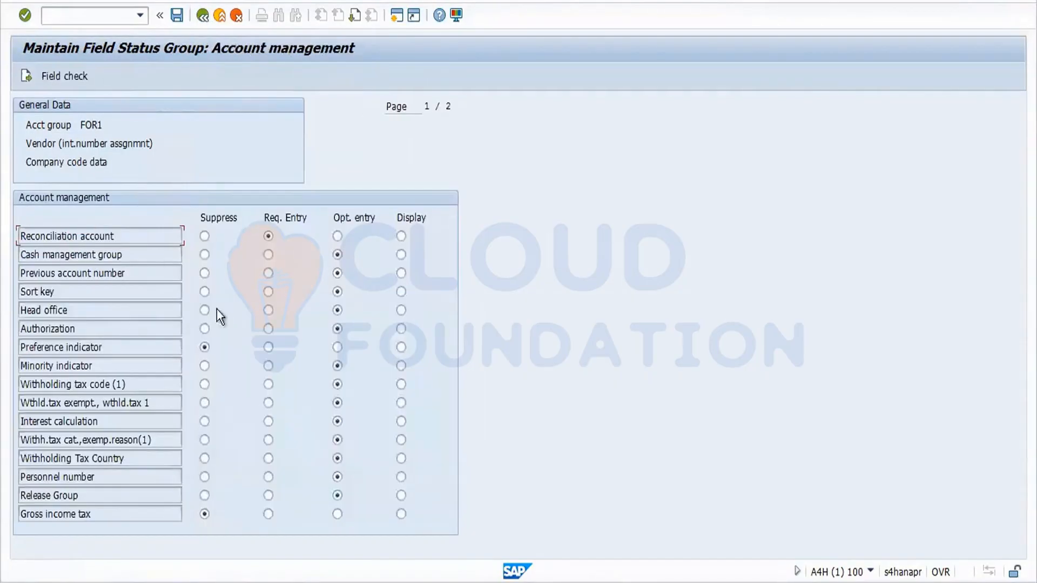
pyautogui.click(204, 16)
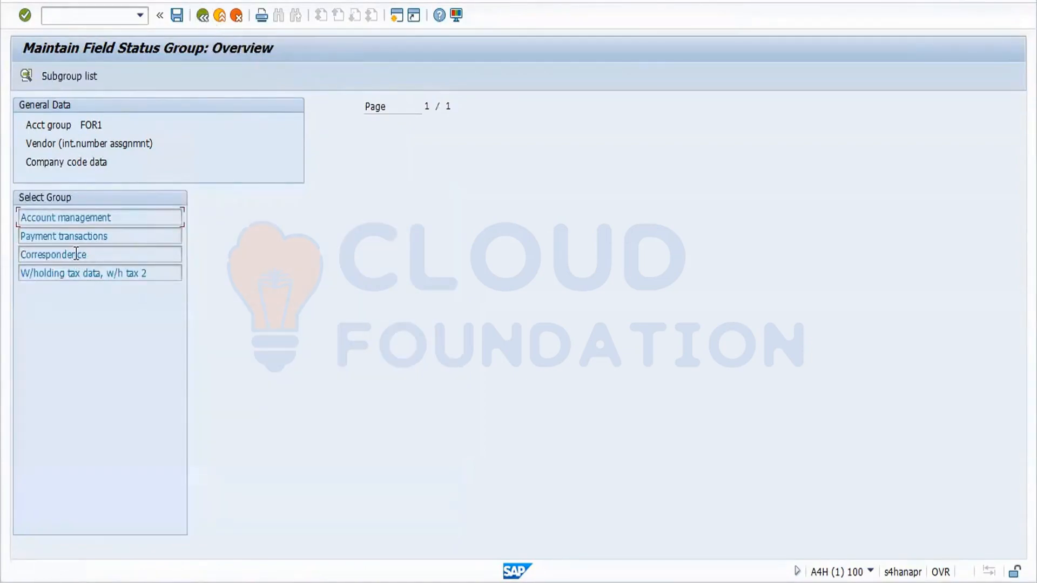
pyautogui.click(203, 16)
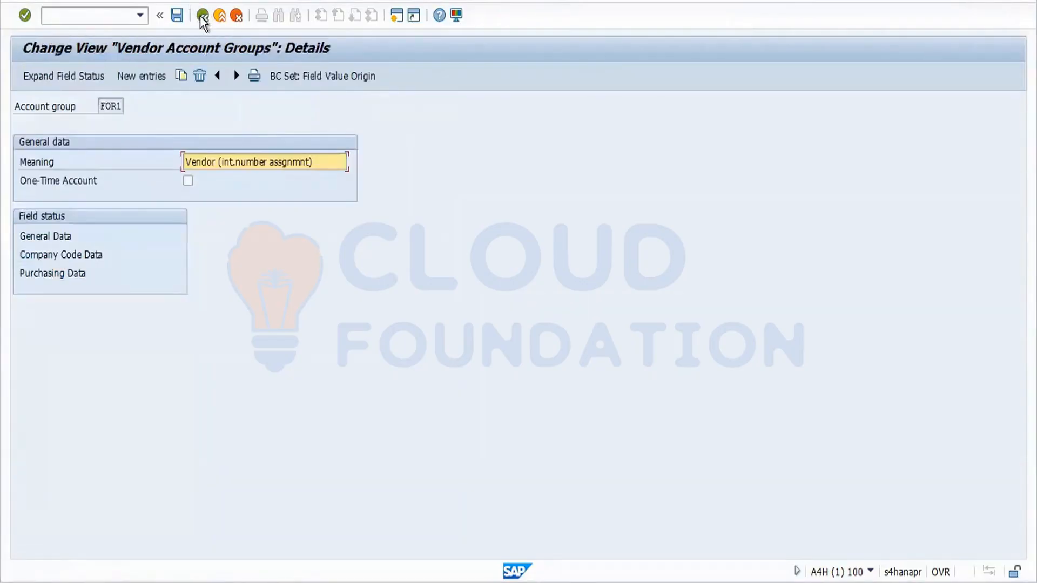
pyautogui.click(203, 16)
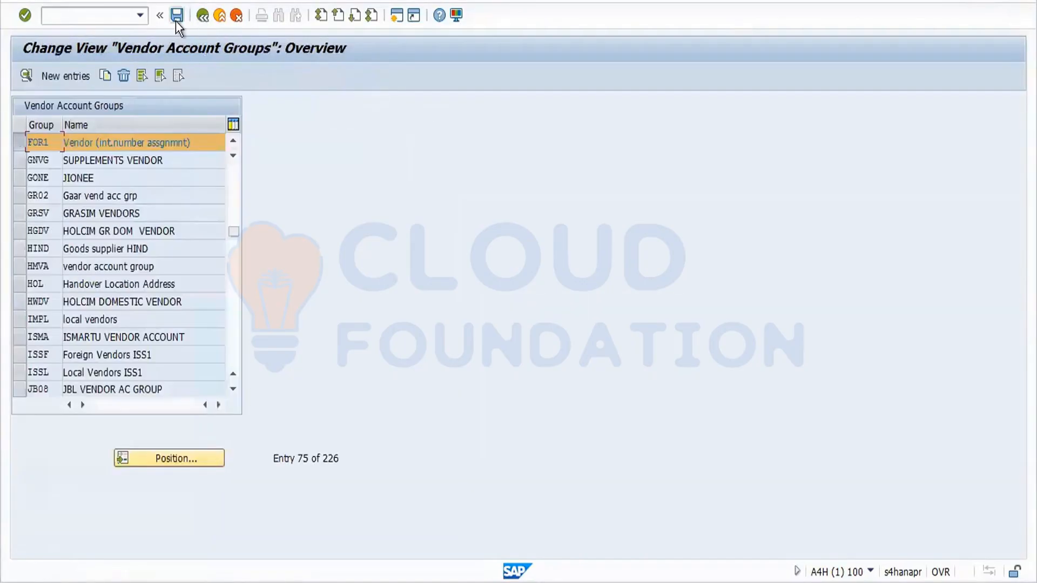
pyautogui.click(177, 15)
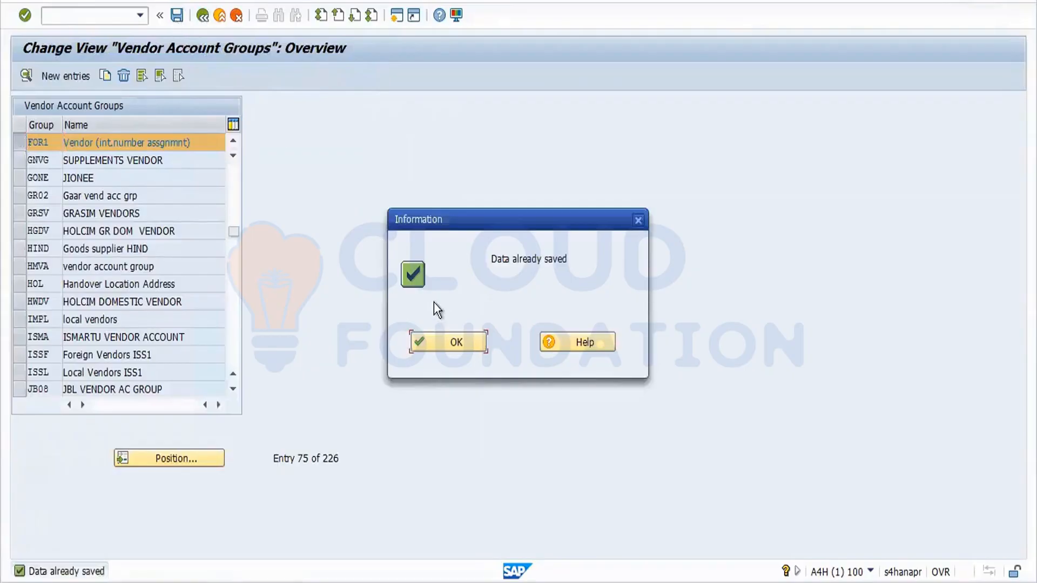
pyautogui.click(450, 339)
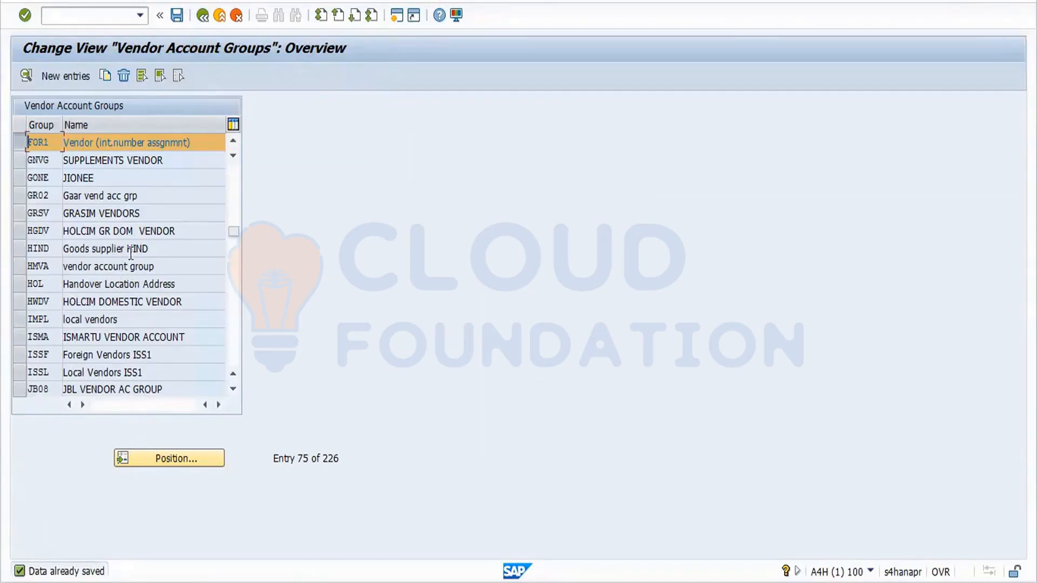
# Open the vendor number range object KREDITOR intervals in change mode.
pyautogui.click(202, 14)
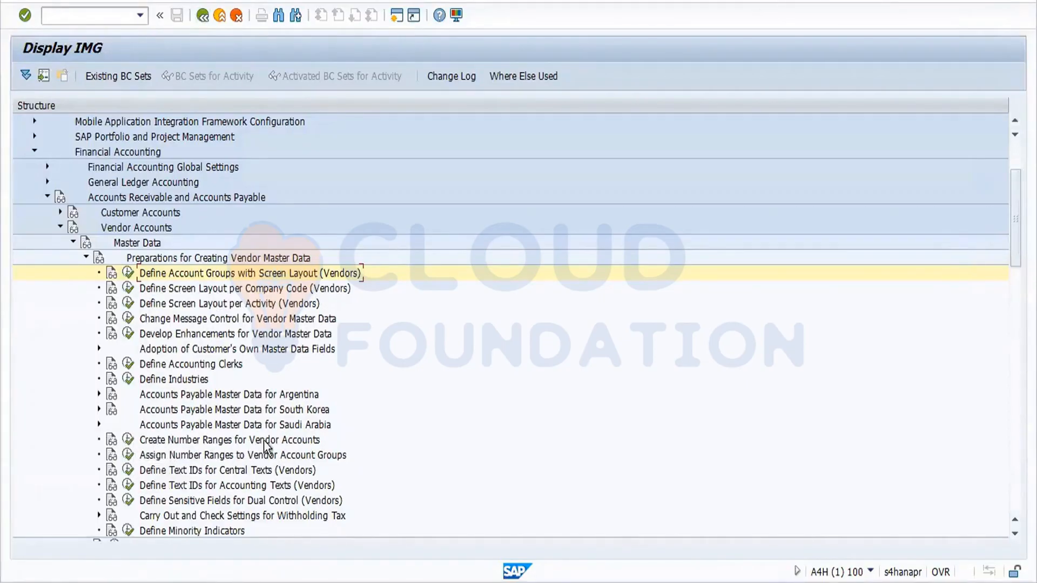
pyautogui.click(128, 441)
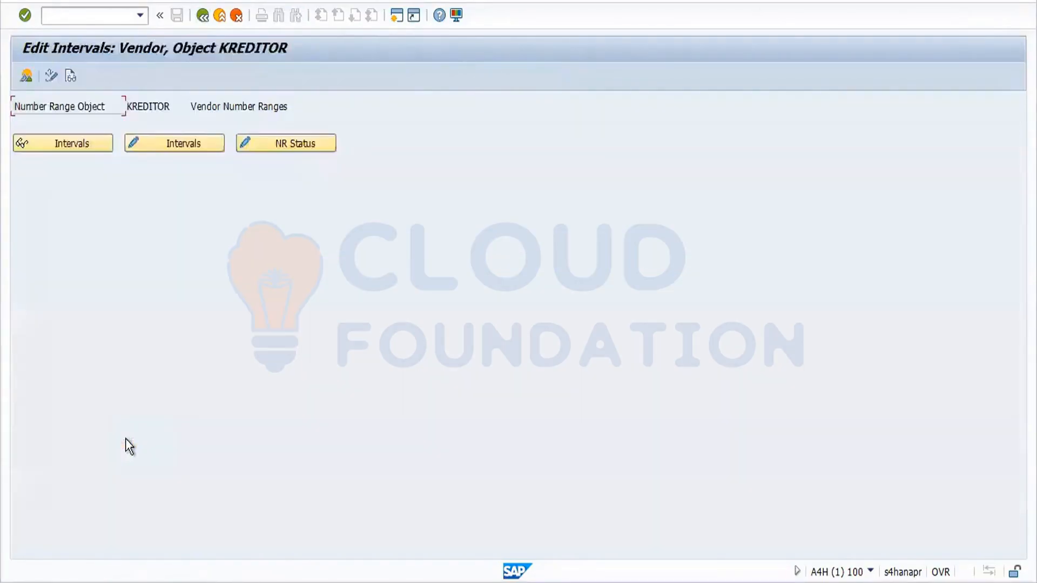
pyautogui.click(147, 144)
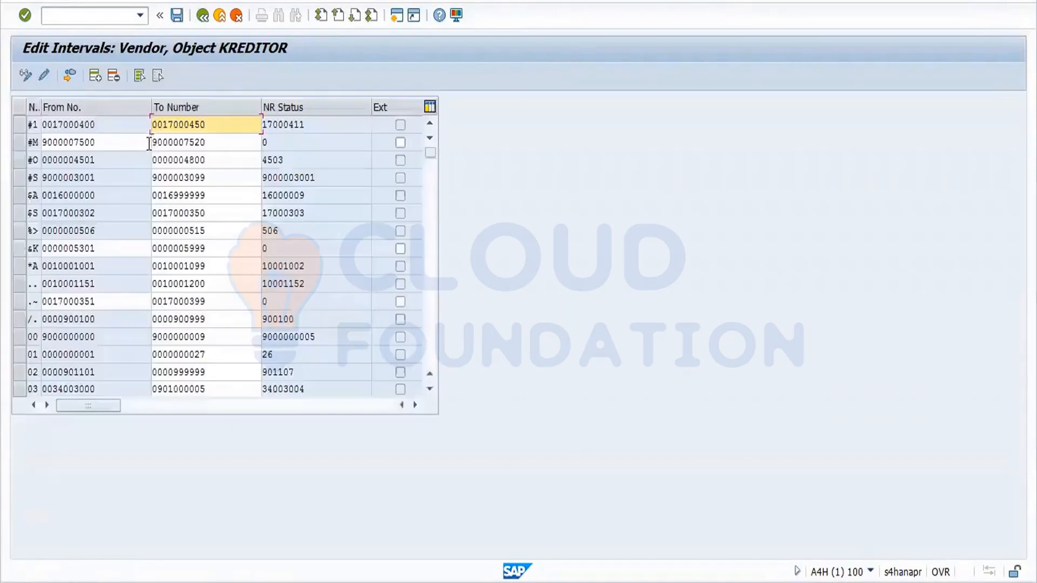
# Check the free KREDITOR intervals, then close the free intervals list.
pyautogui.click(65, 72)
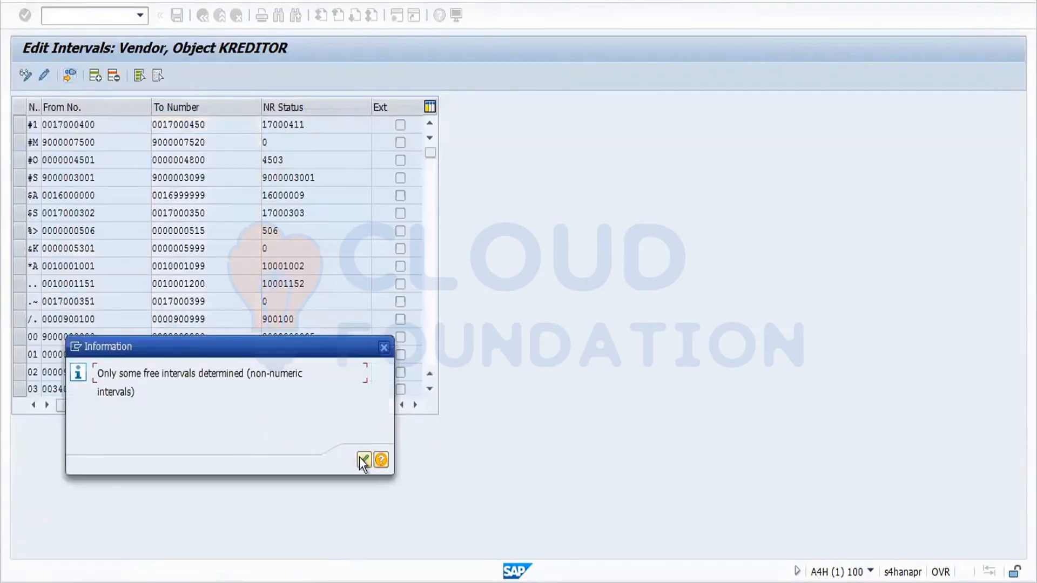
pyautogui.click(365, 460)
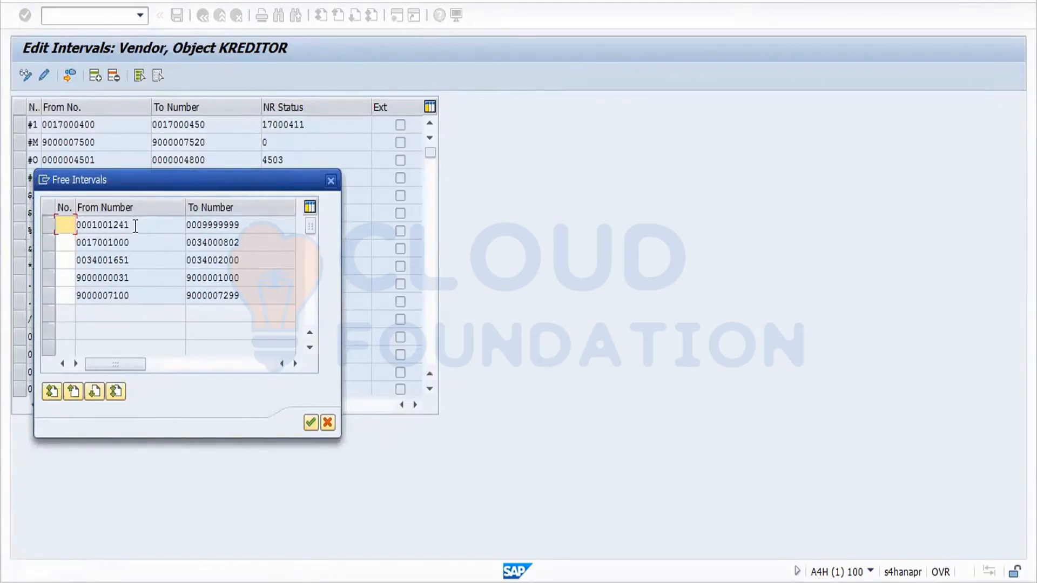
pyautogui.moveTo(134, 225); pyautogui.dragTo(93, 230)
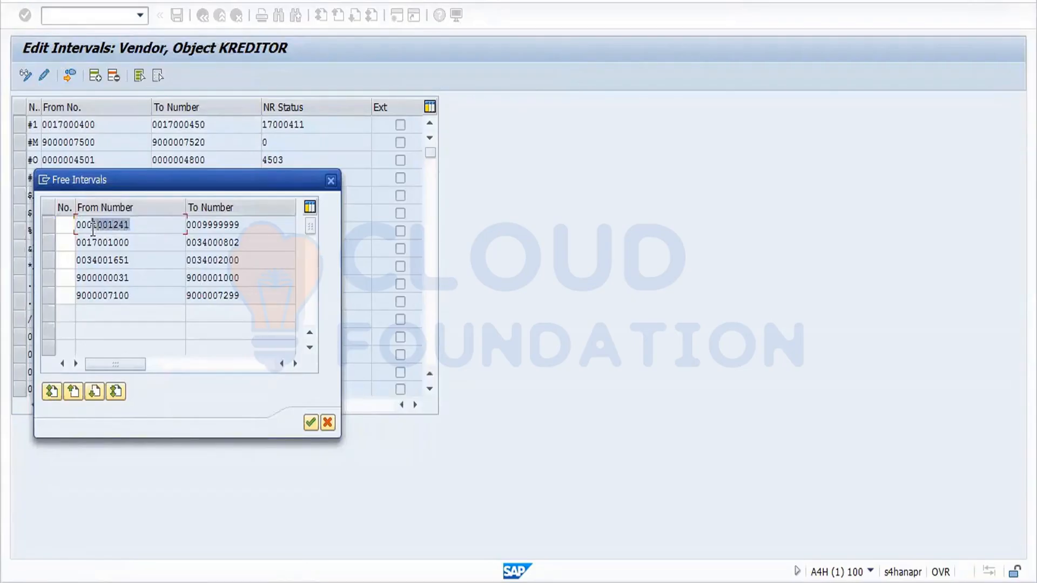
pyautogui.click(93, 230)
pyautogui.click(310, 422)
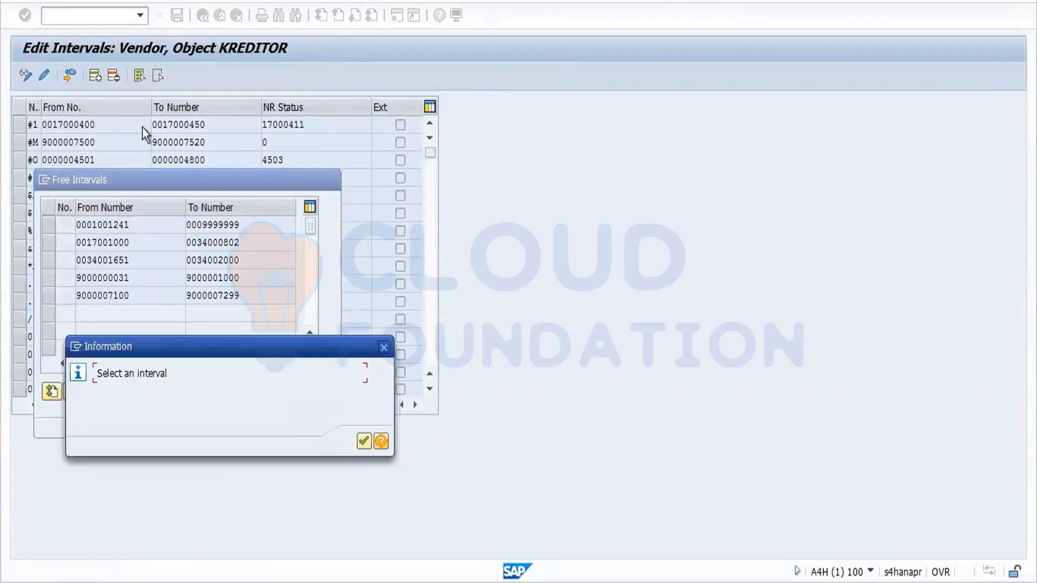
pyautogui.click(365, 440)
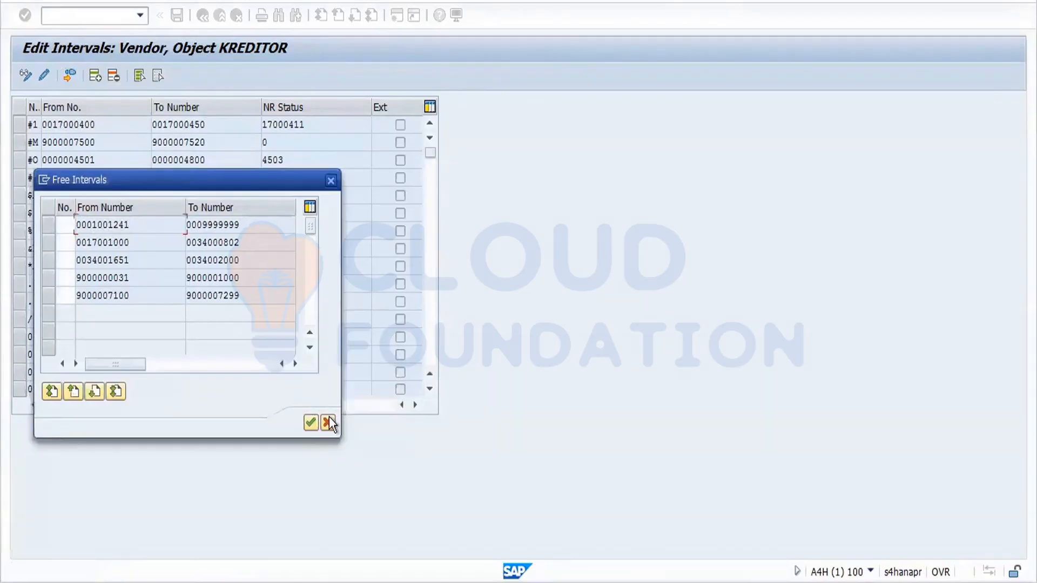
pyautogui.click(328, 422)
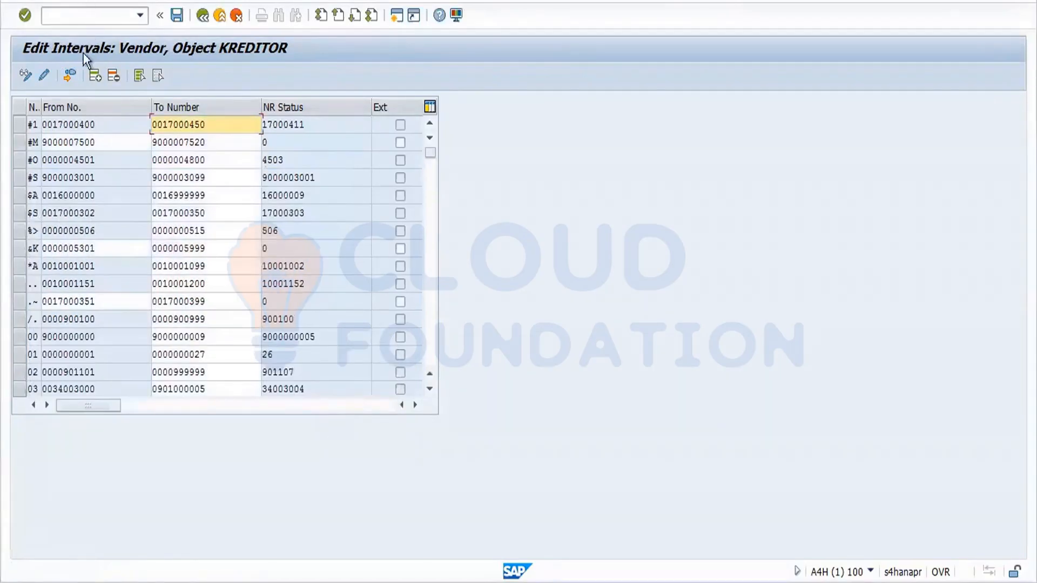
# Add a new KREDITOR interval running from 1002000 to 1002999.
pyautogui.click(95, 74)
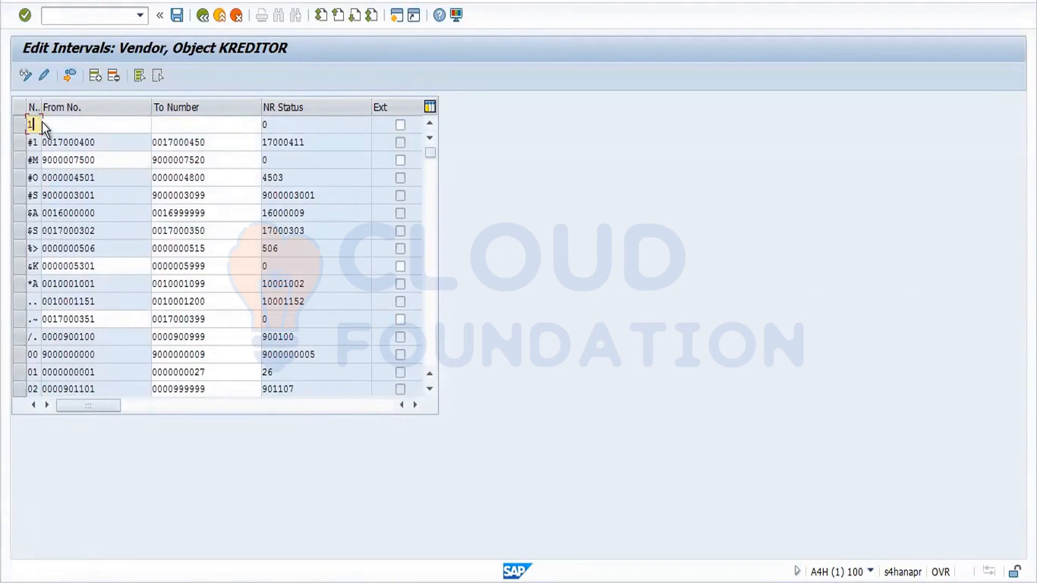
pyautogui.press('Tab')
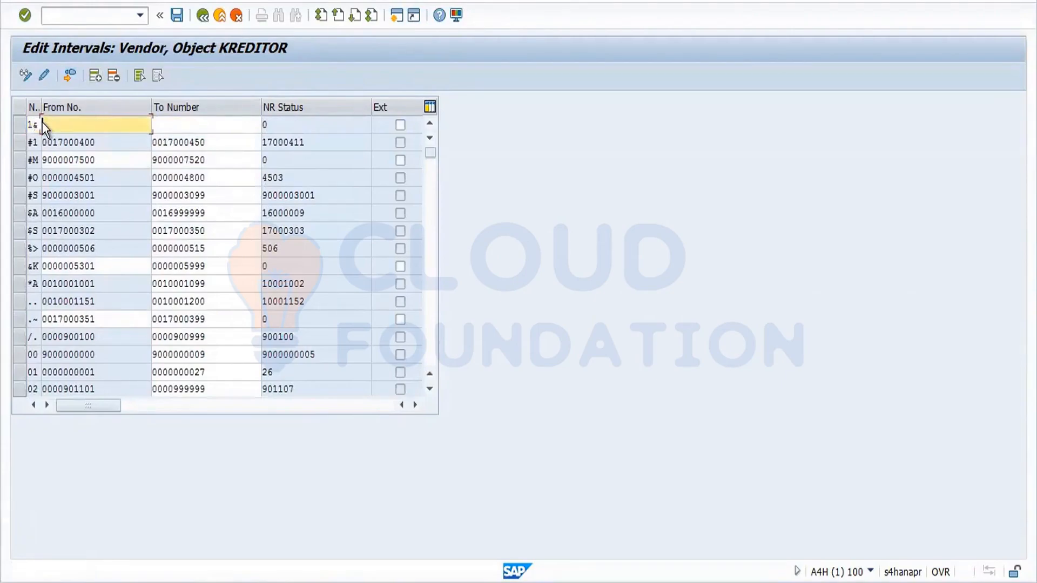
pyautogui.write('1001241')
pyautogui.press('BackSpace')
pyautogui.press('BackSpace')
pyautogui.press('BackSpace')
pyautogui.press('BackSpace')
pyautogui.write('2000')
pyautogui.moveTo(97, 124); pyautogui.dragTo(22, 139)
pyautogui.hotkey('ctrl', 'c')
pyautogui.click(183, 124)
pyautogui.hotkey('ctrl', 'v')
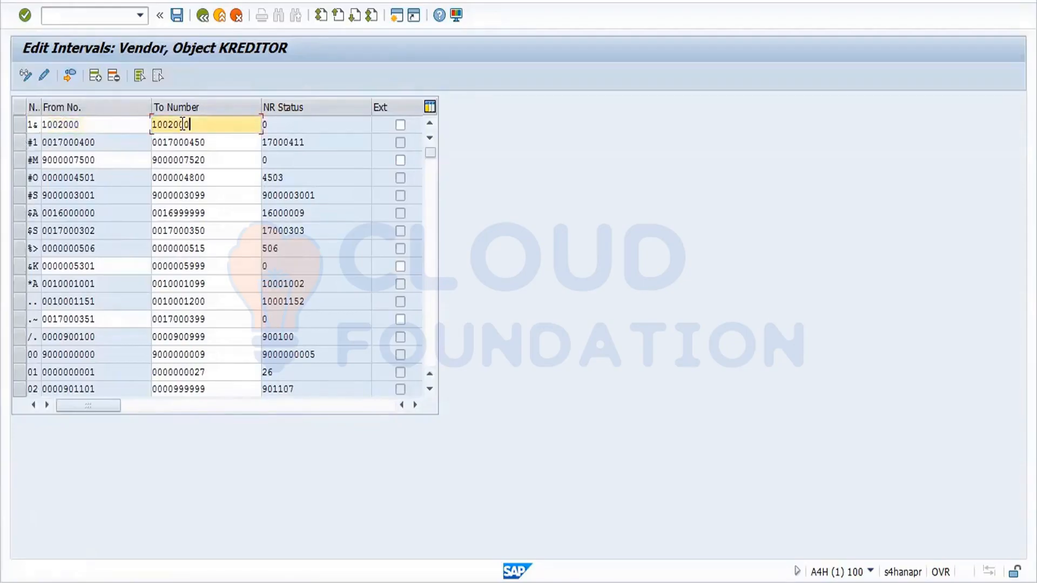
pyautogui.press('BackSpace')
pyautogui.press('BackSpace')
pyautogui.press('BackSpace')
pyautogui.write('999')
pyautogui.press('Return')
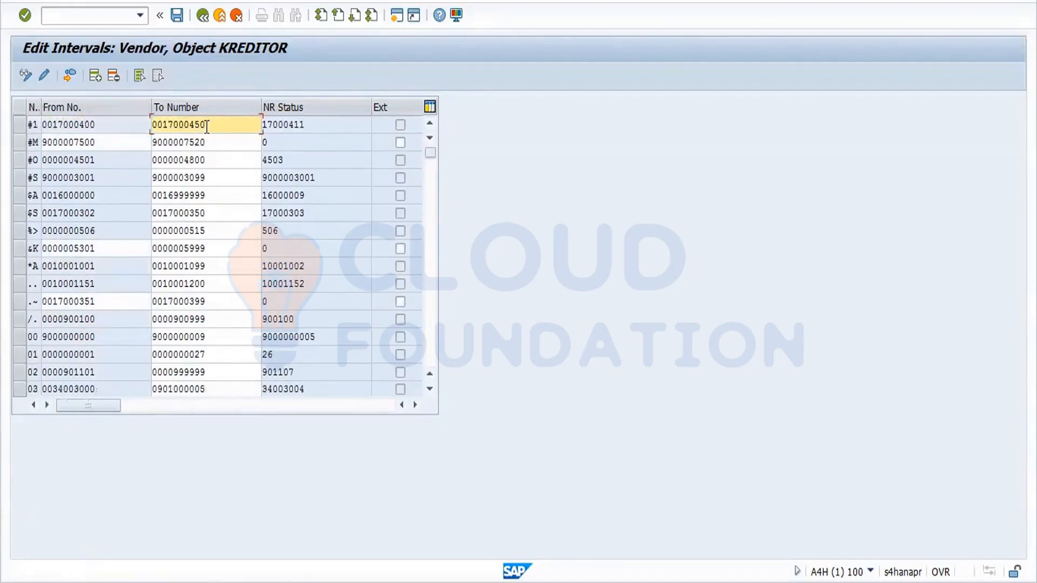
# Save the new number range interval, acknowledging the transport notice.
pyautogui.click(178, 15)
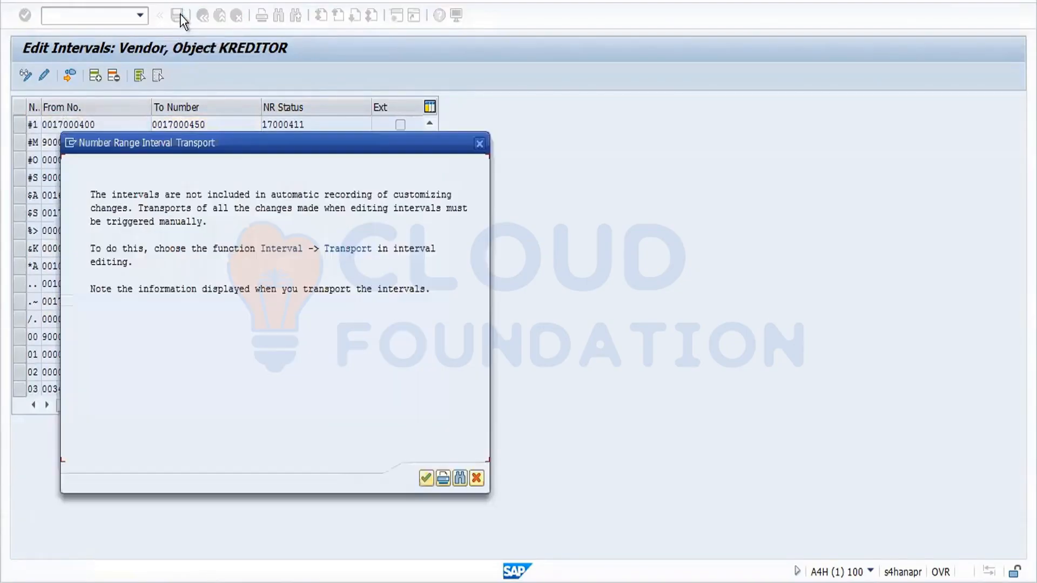
pyautogui.click(424, 478)
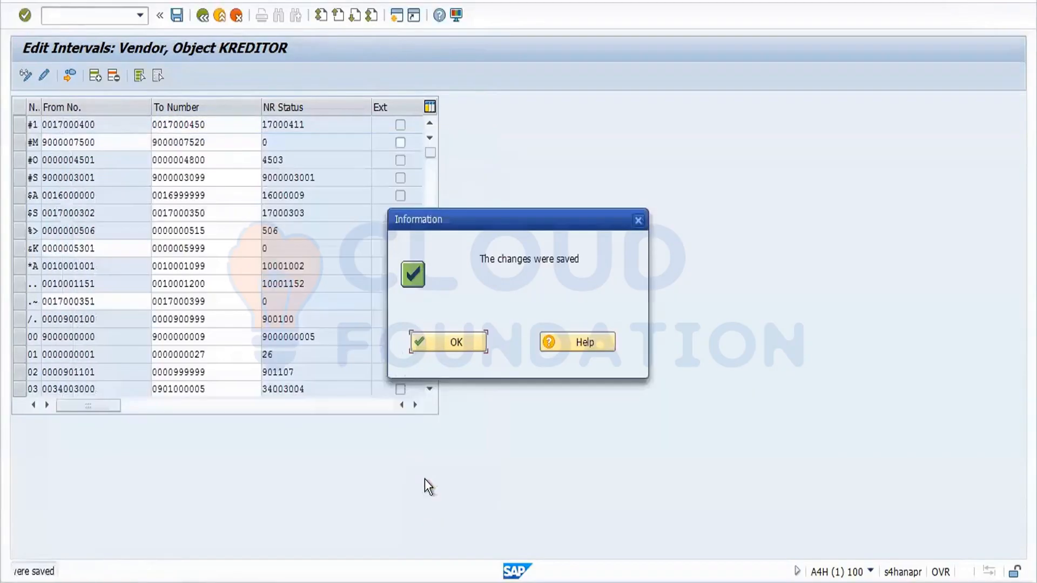
pyautogui.click(449, 348)
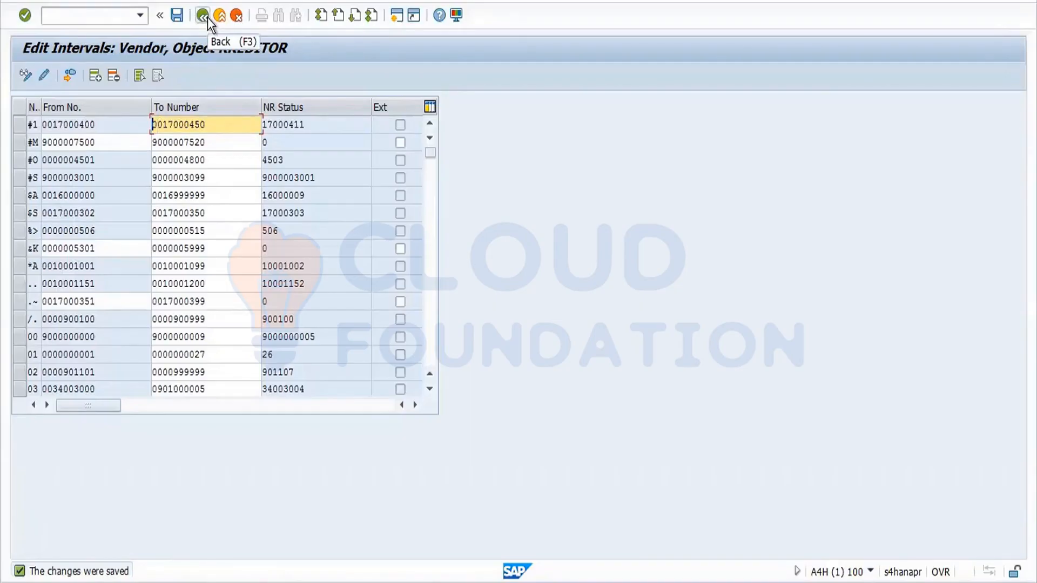
pyautogui.click(176, 15)
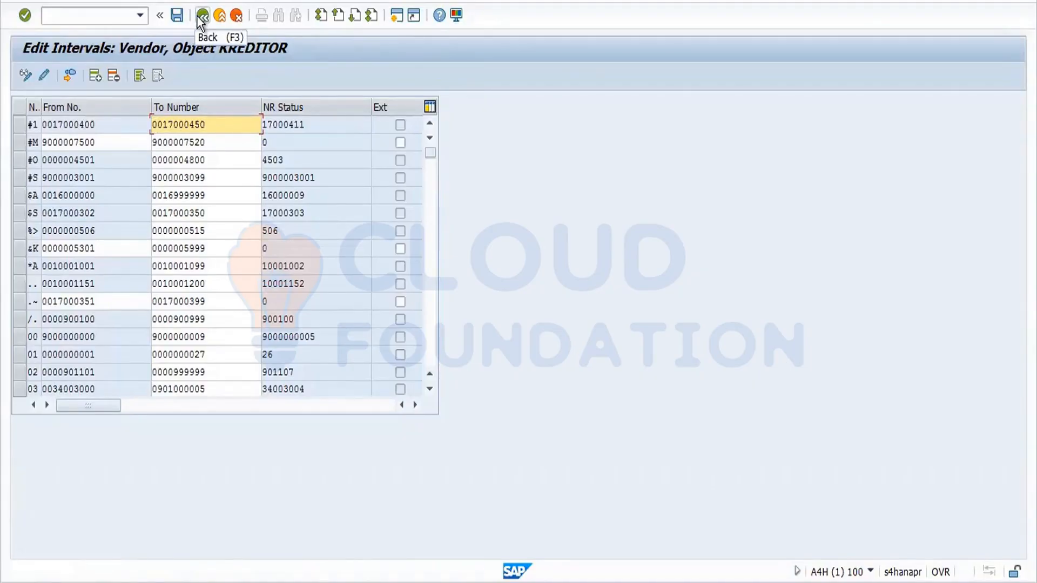
# Try opening Assign Number Ranges for vendor account groups and note which user locks it.
pyautogui.click(198, 18)
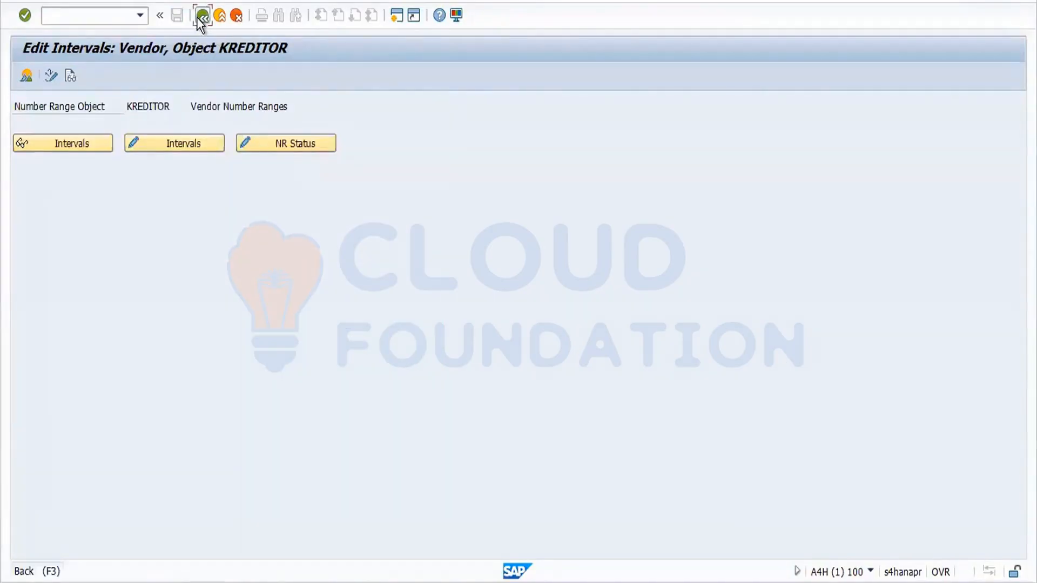
pyautogui.click(200, 18)
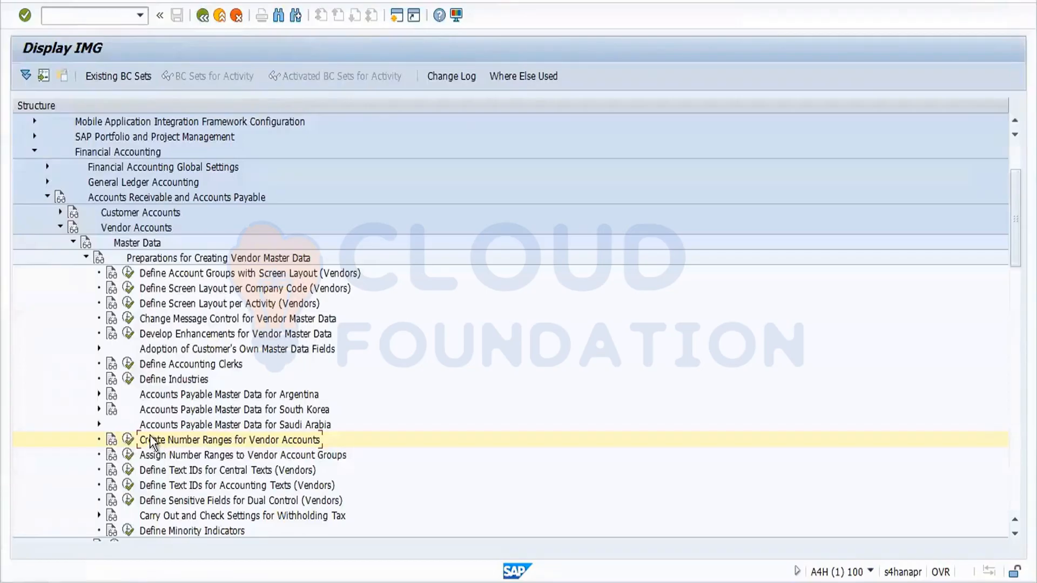
pyautogui.click(126, 457)
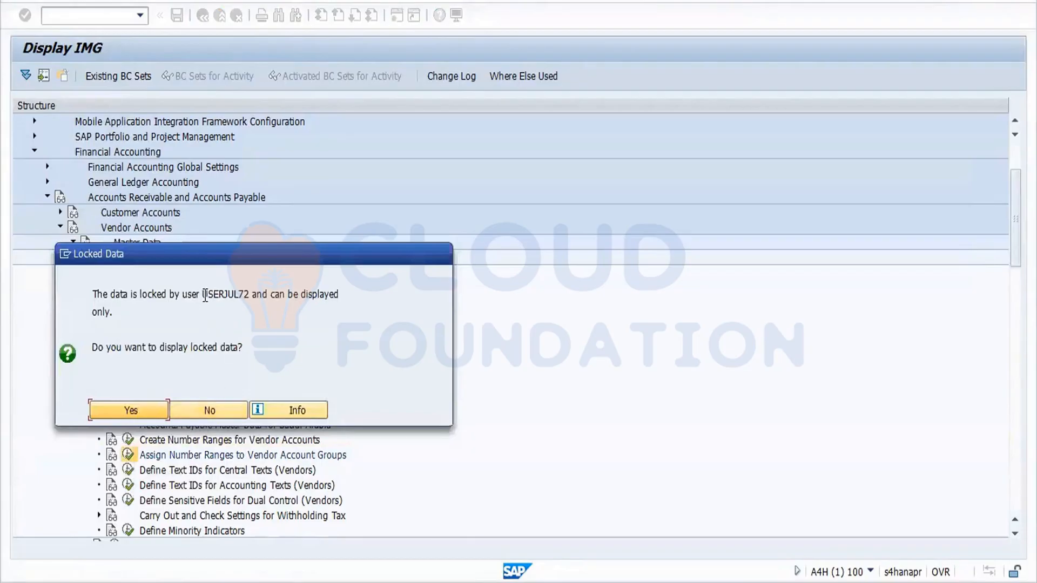
pyautogui.moveTo(205, 297); pyautogui.dragTo(250, 292)
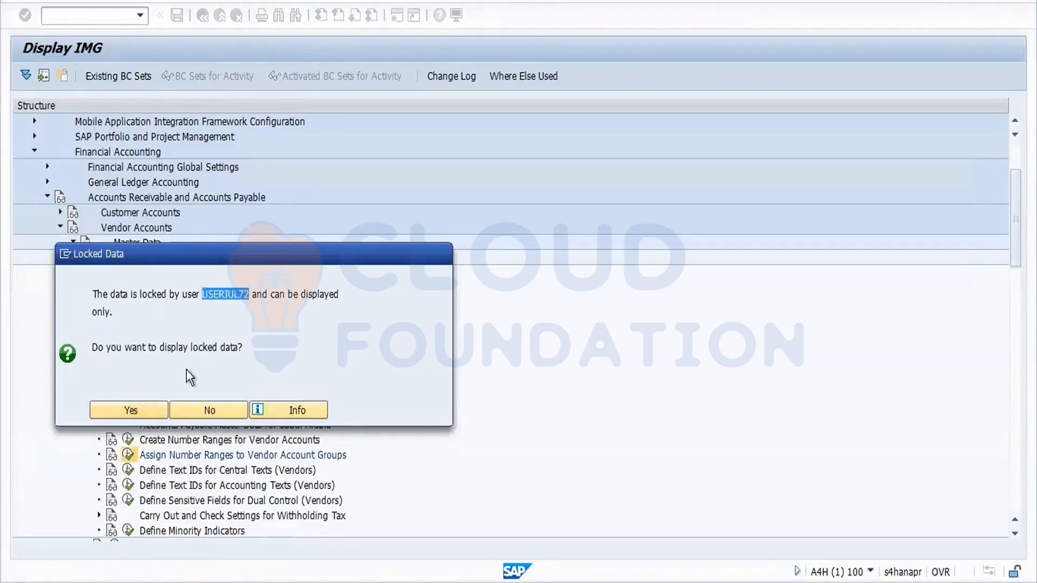
pyautogui.click(215, 407)
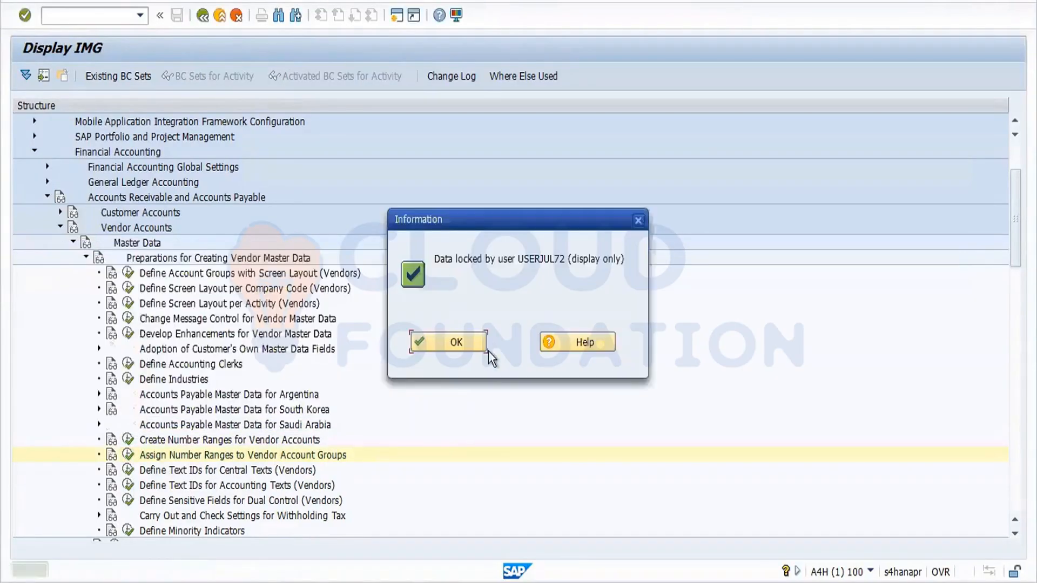
pyautogui.click(469, 343)
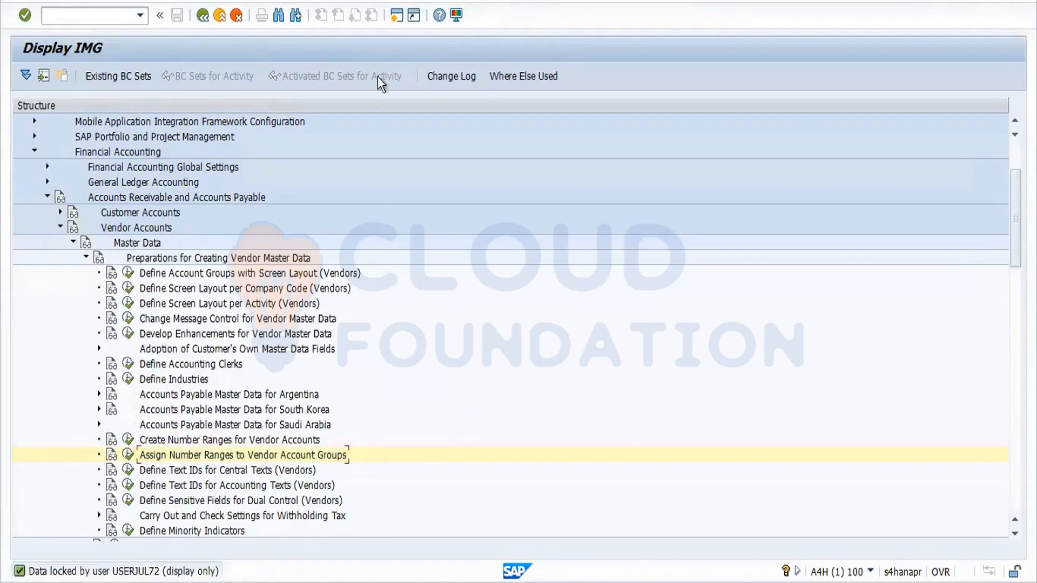
# In a new session, use SM12 to find and delete the locking user's T079K lock entry.
pyautogui.click(398, 17)
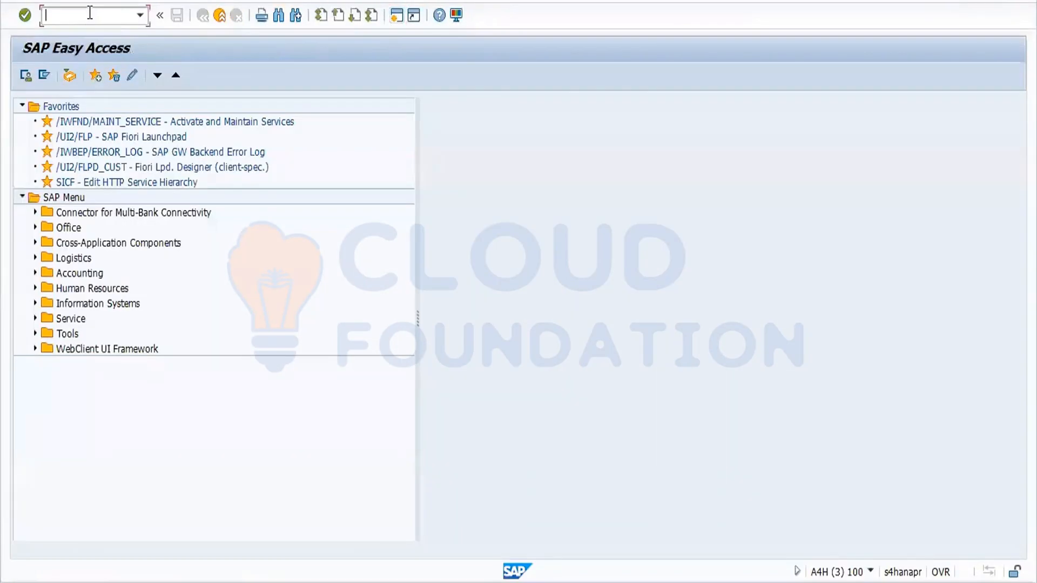
pyautogui.write('sm12')
pyautogui.press('Return')
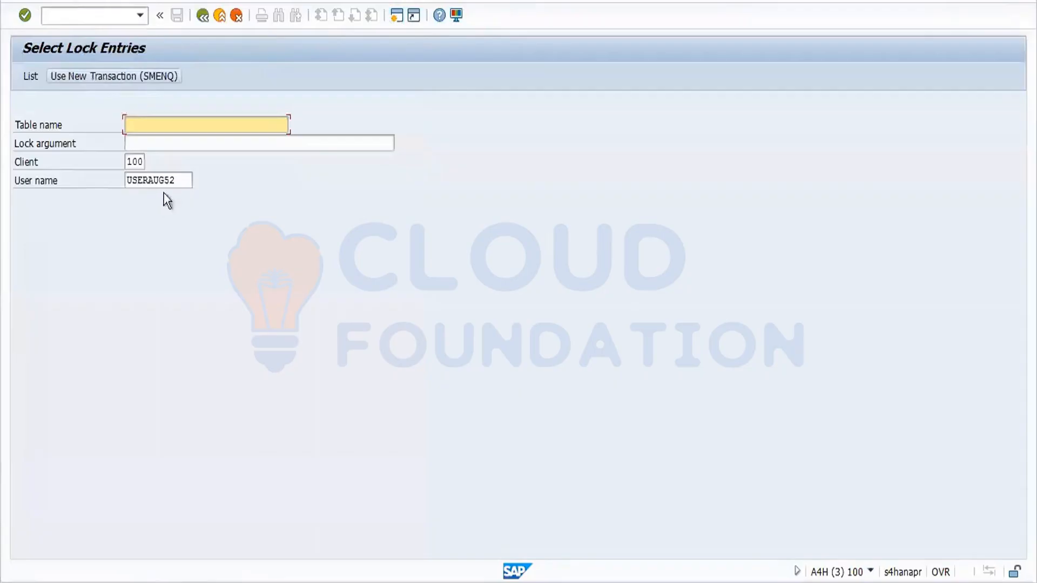
pyautogui.moveTo(186, 180); pyautogui.dragTo(70, 185)
pyautogui.write('USERJUL72')
pyautogui.press('Return')
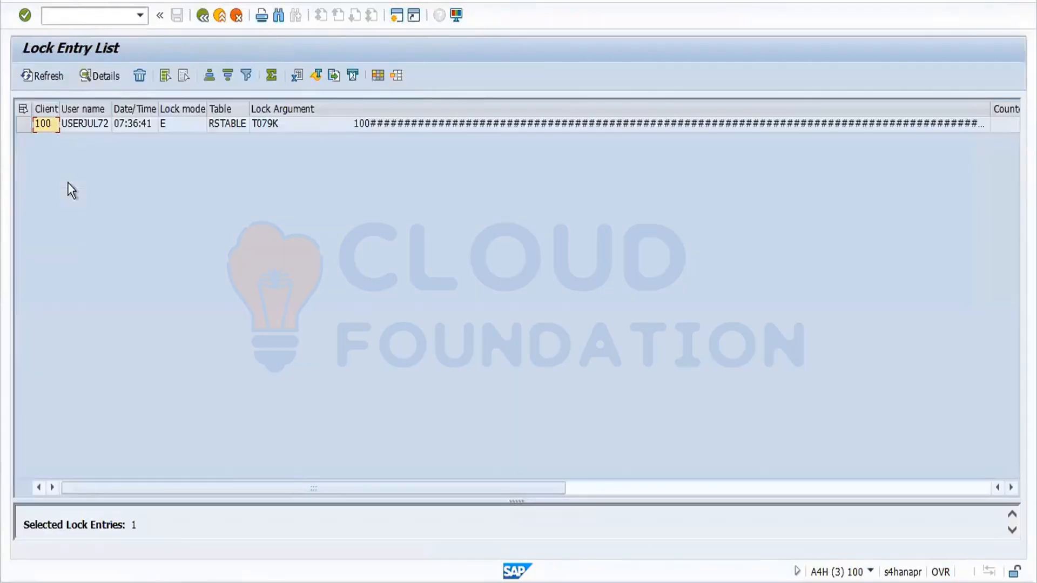
pyautogui.click(23, 124)
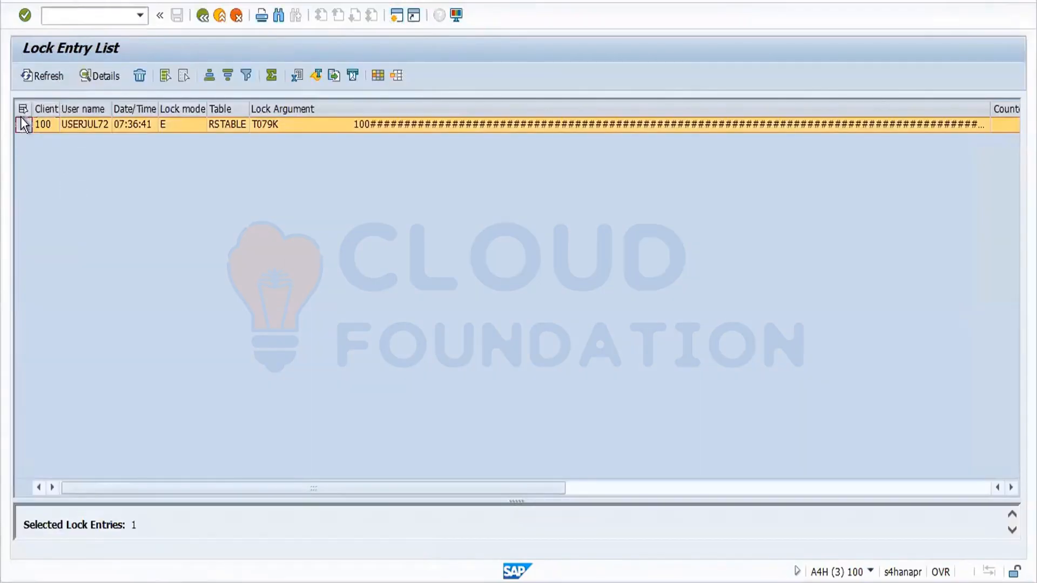
pyautogui.click(139, 76)
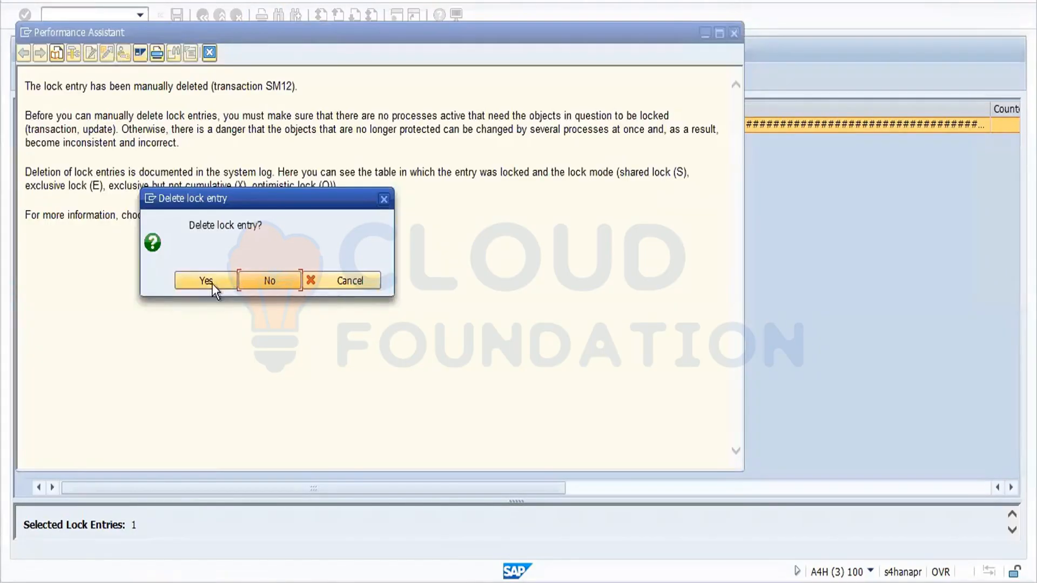
pyautogui.press('Return')
pyautogui.click(209, 53)
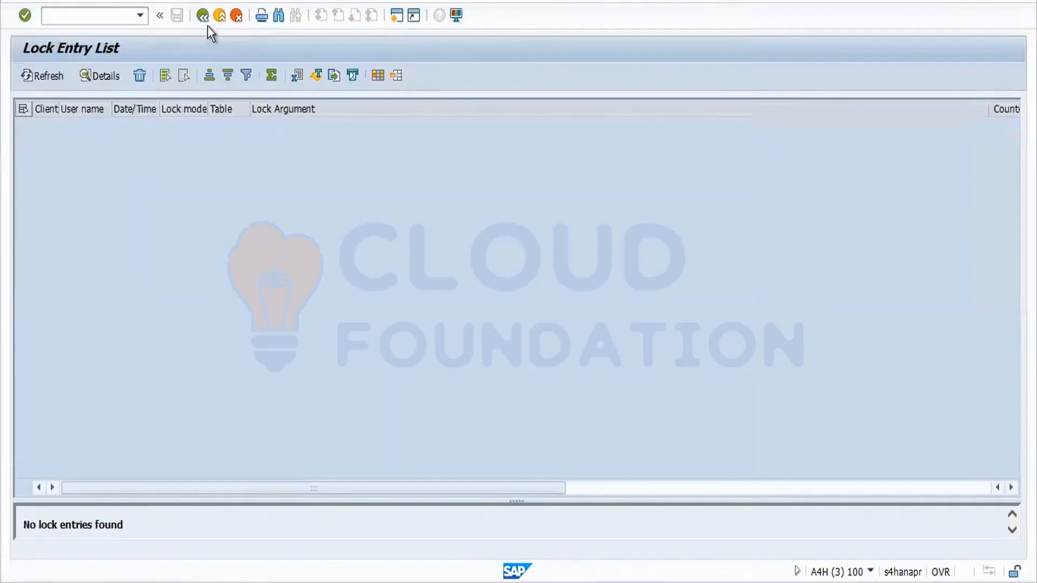
pyautogui.click(203, 16)
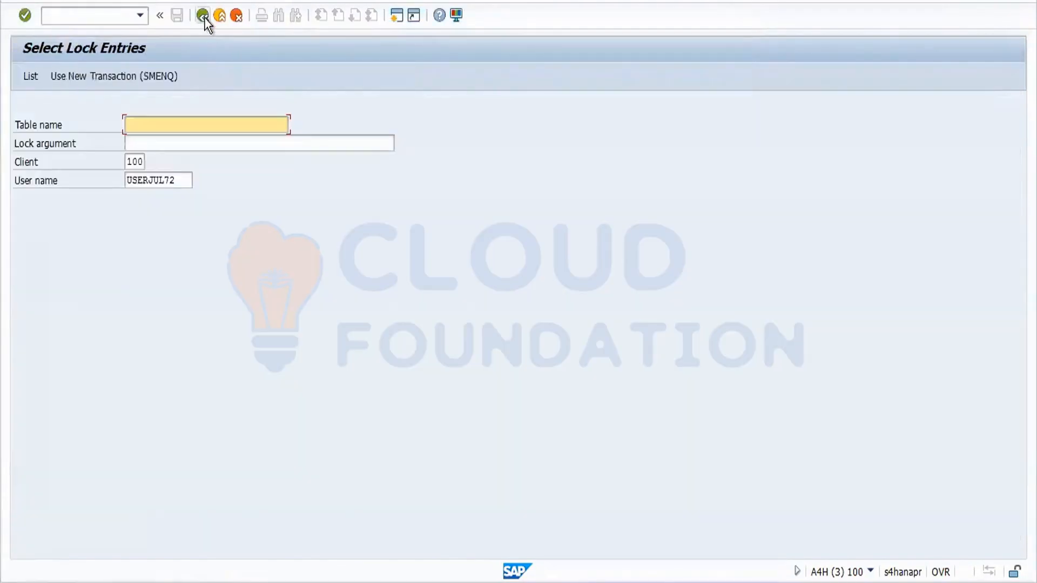
pyautogui.click(203, 16)
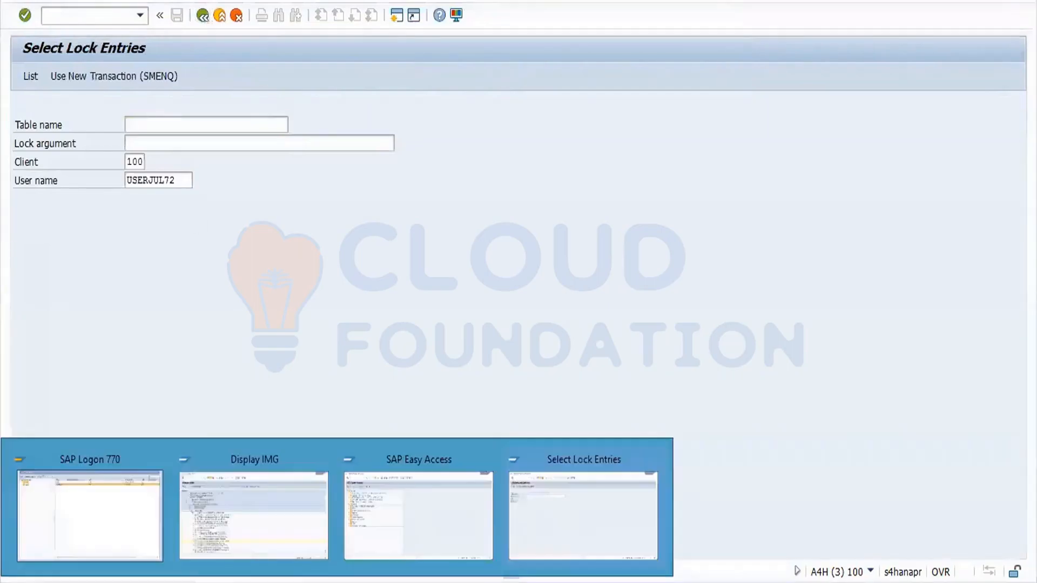
# Locate account group FOR1 and assign it number range 1& from the F4 list.
pyautogui.click(271, 517)
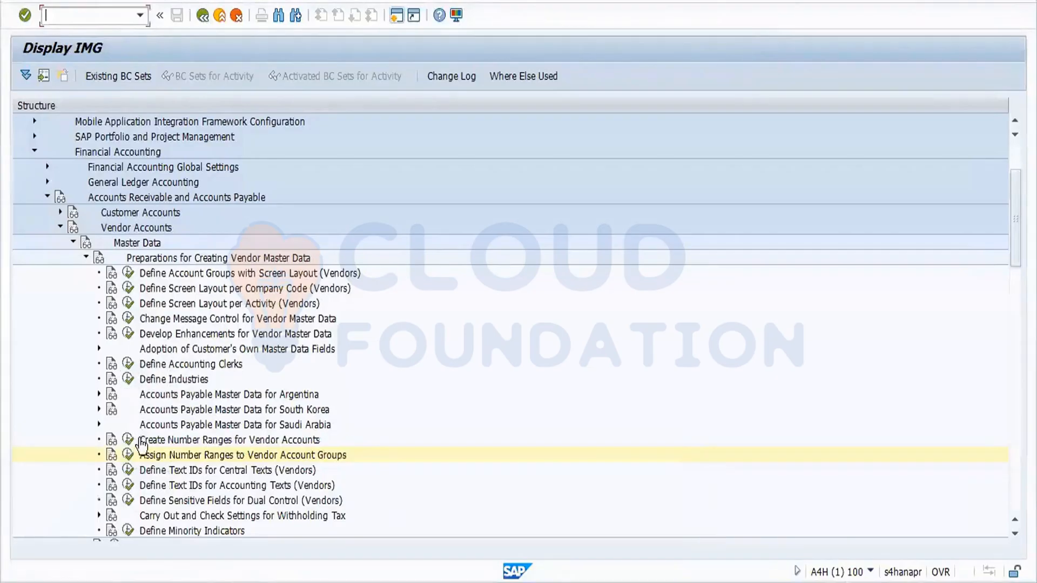
pyautogui.click(128, 455)
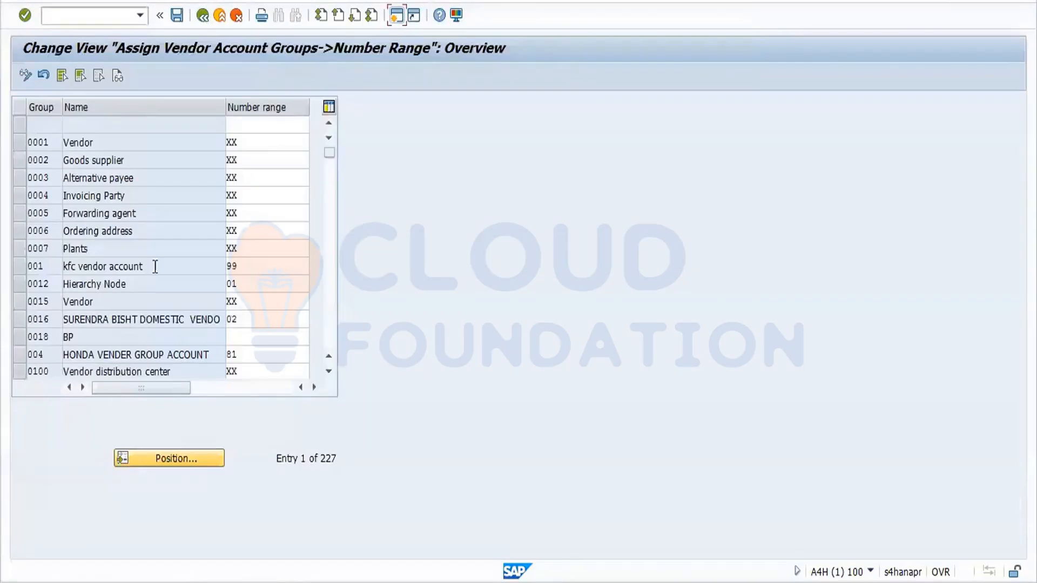
pyautogui.click(196, 465)
pyautogui.write('for1')
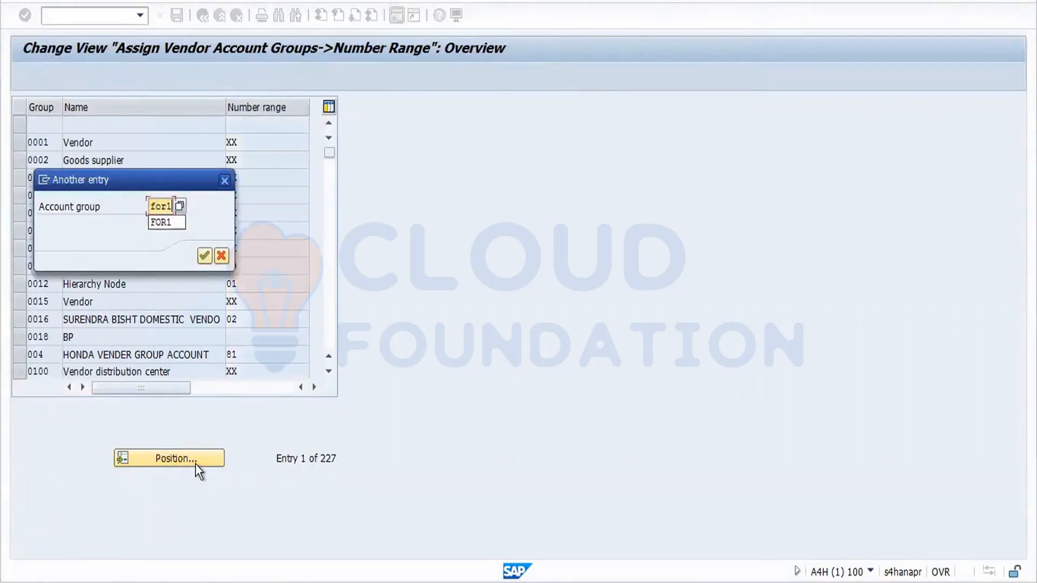
pyautogui.press('Return')
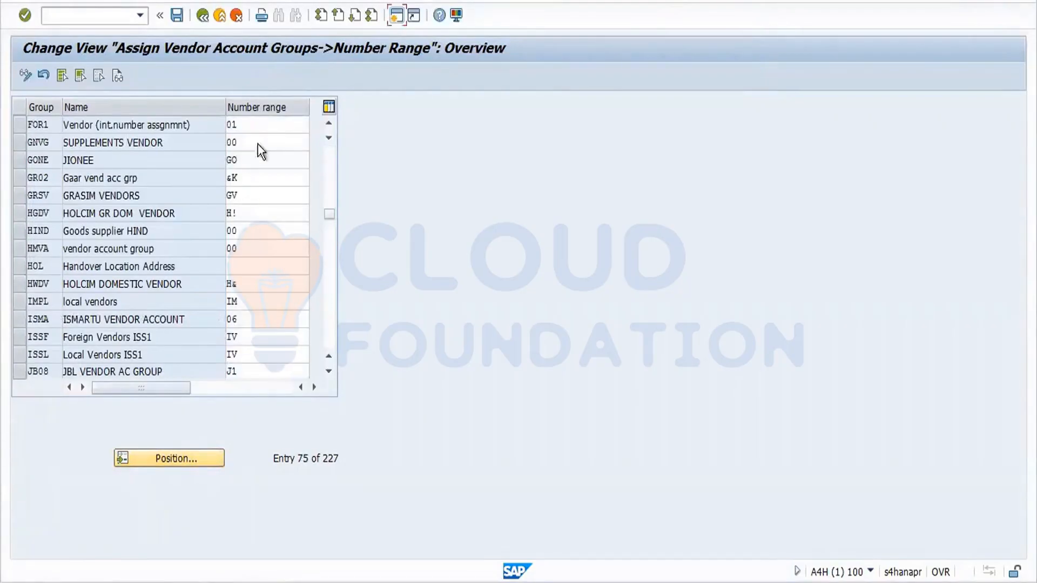
pyautogui.click(257, 122)
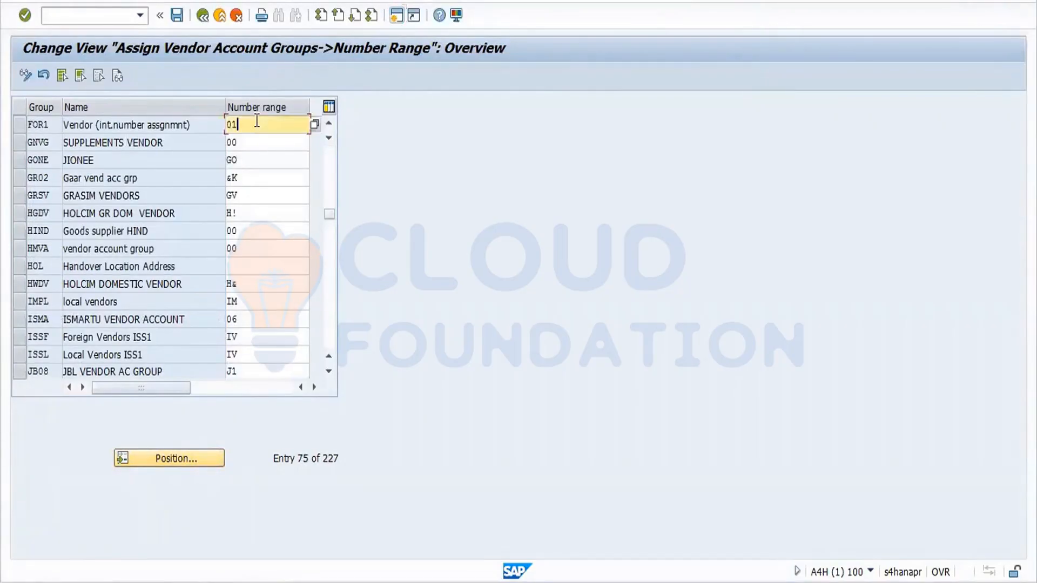
pyautogui.click(315, 125)
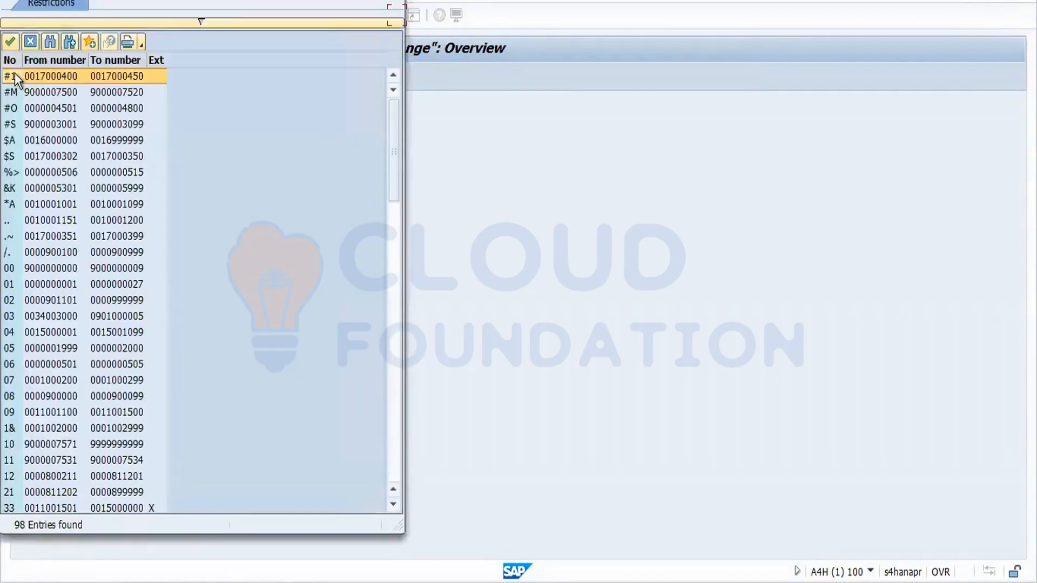
pyautogui.doubleClick(15, 427)
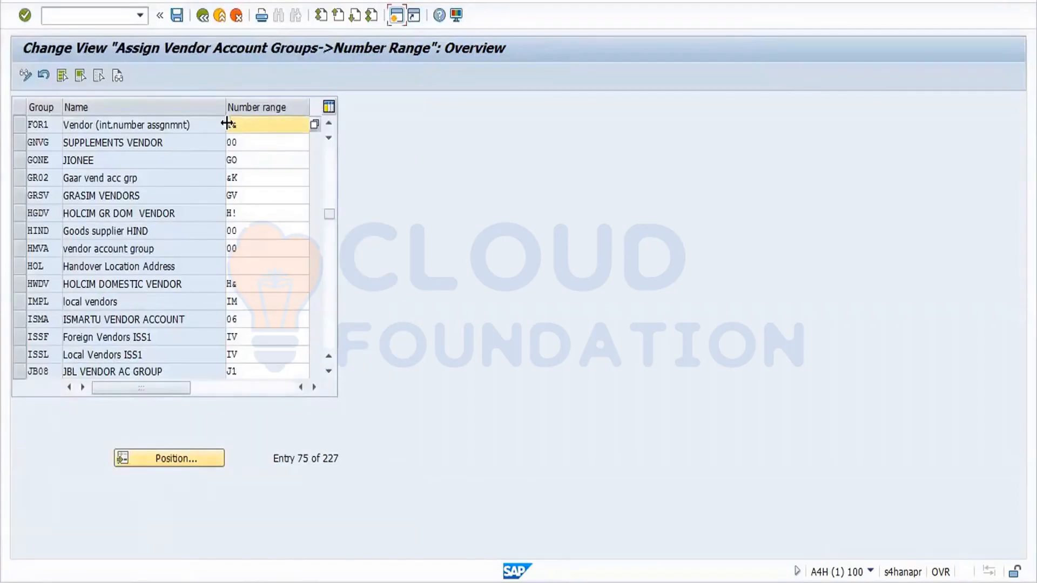
# Save the FOR1 assignment under the customizing request and return to the IMG tree.
pyautogui.click(176, 16)
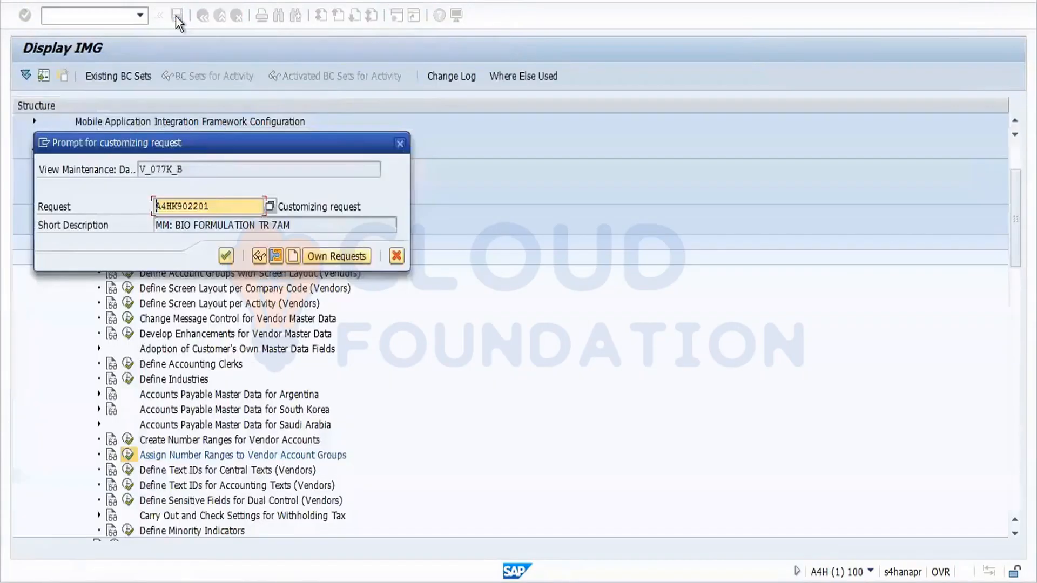
pyautogui.click(224, 255)
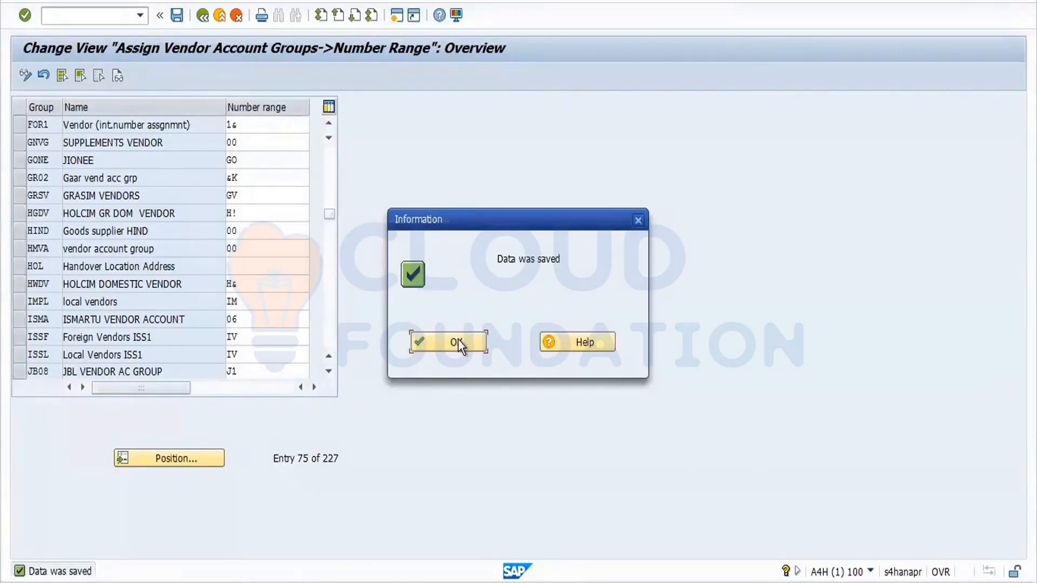
pyautogui.click(457, 342)
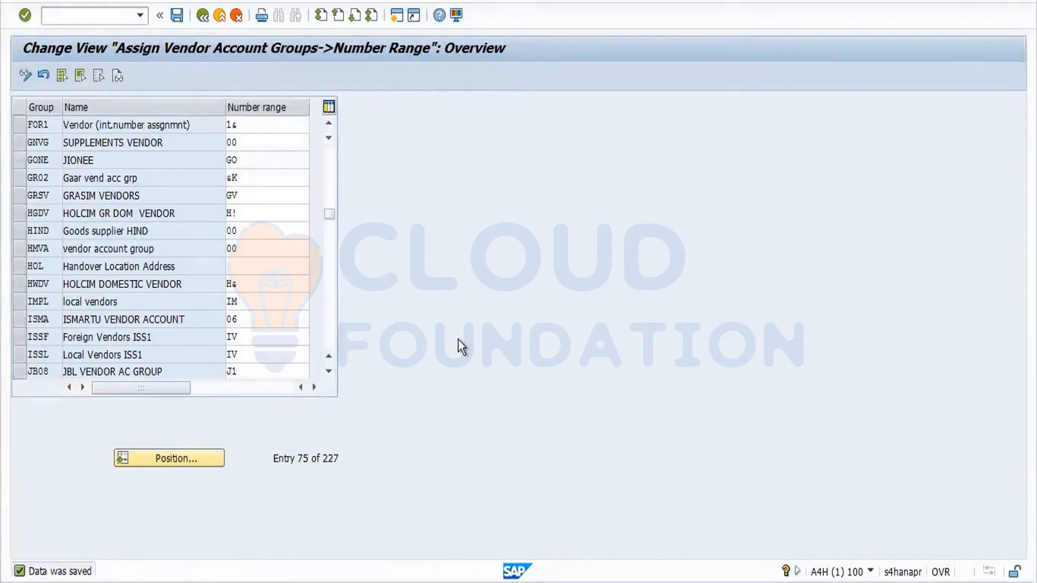
pyautogui.click(203, 16)
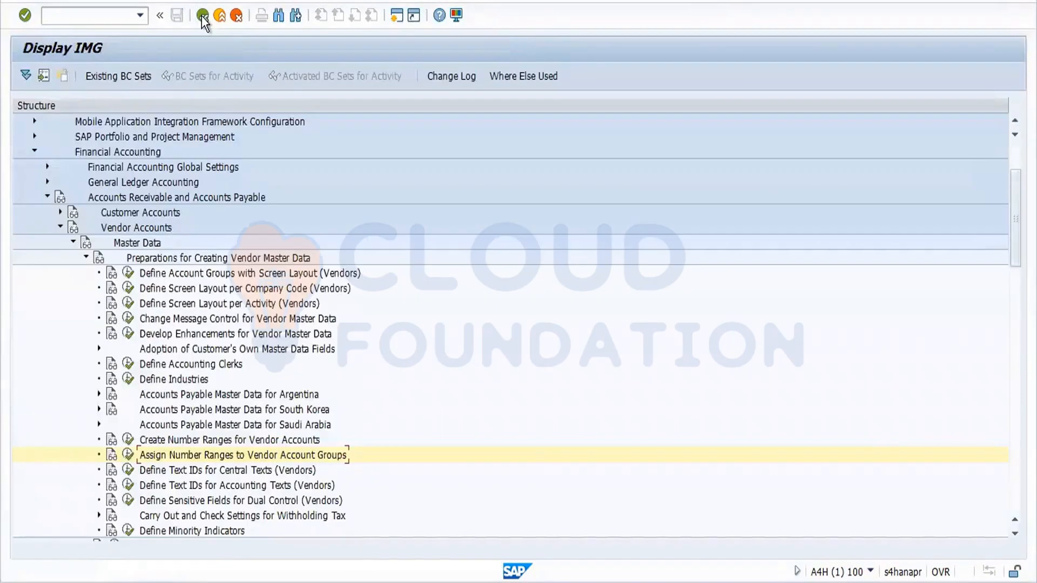
# Run SPRO and open Define Terms of Payment under Materials Management > Purchasing > Supplier Master.
pyautogui.click(202, 15)
pyautogui.click(202, 15)
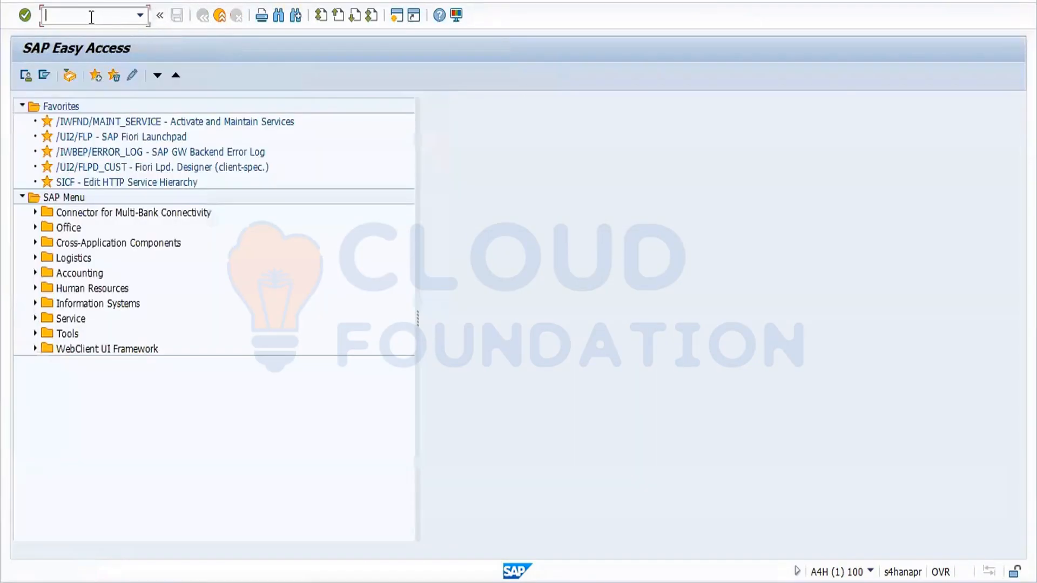
pyautogui.write('spro')
pyautogui.press('Return')
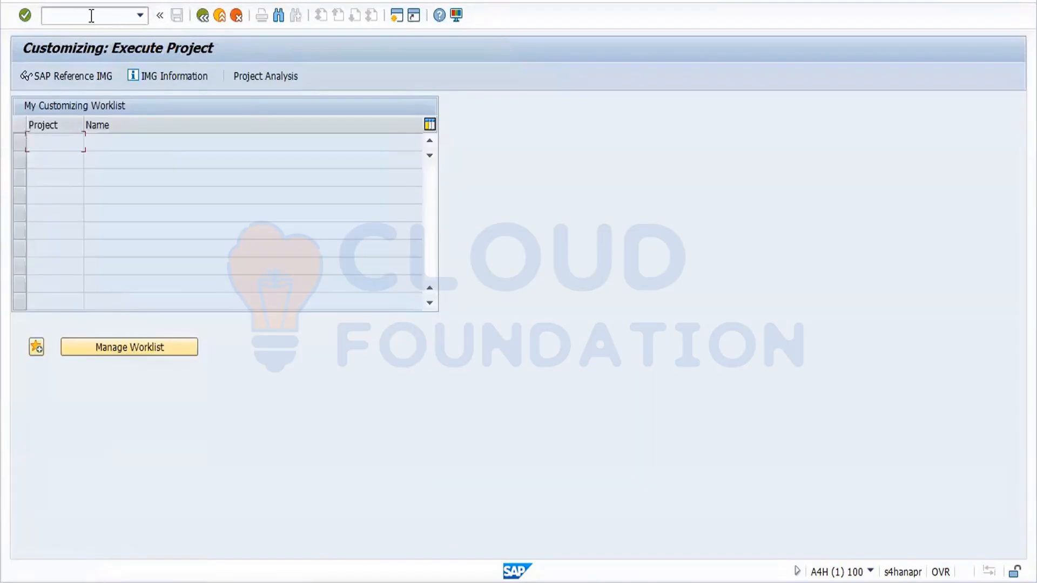
pyautogui.click(88, 74)
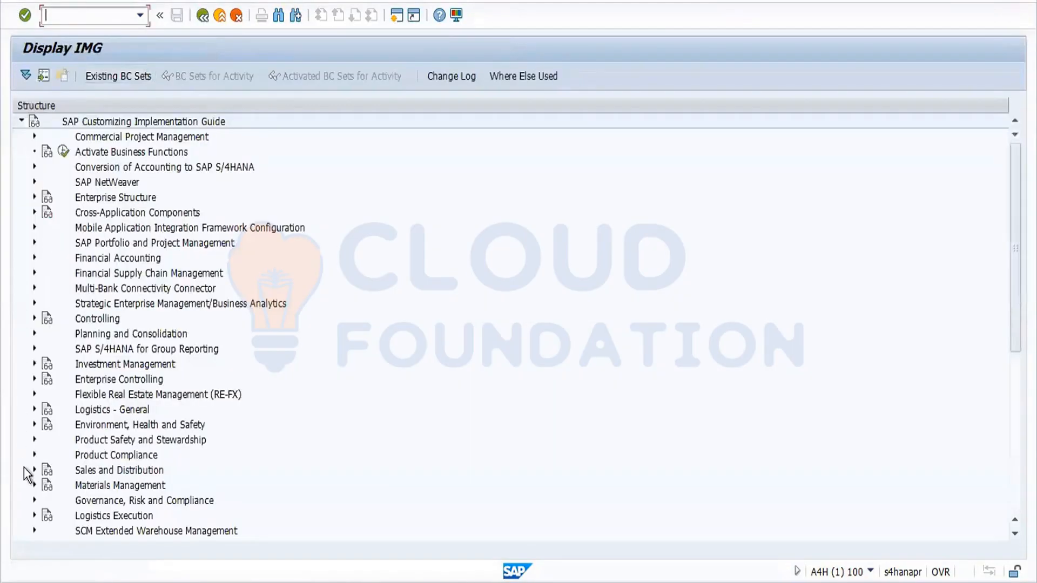
pyautogui.click(34, 485)
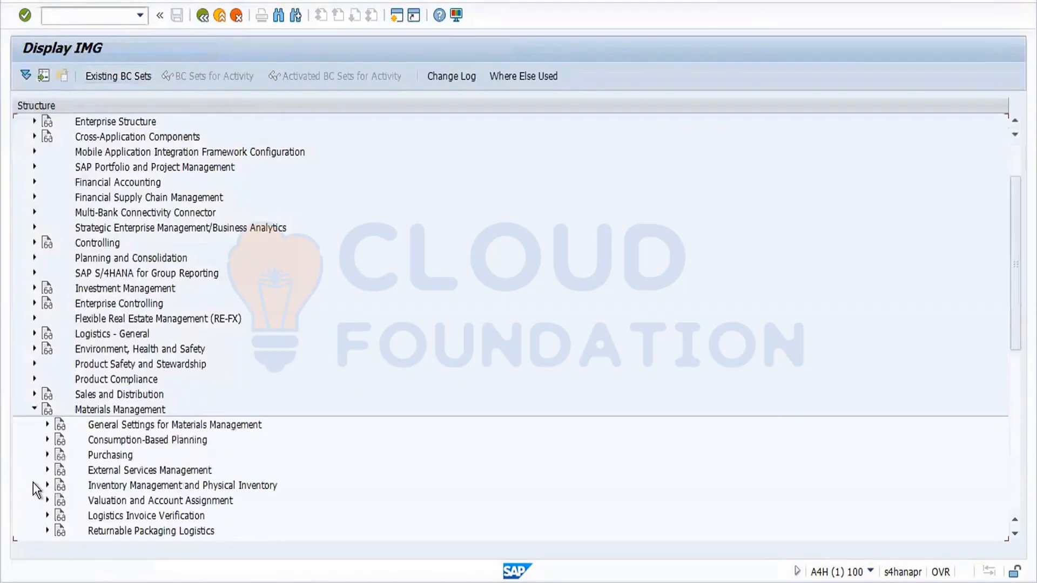
pyautogui.click(47, 455)
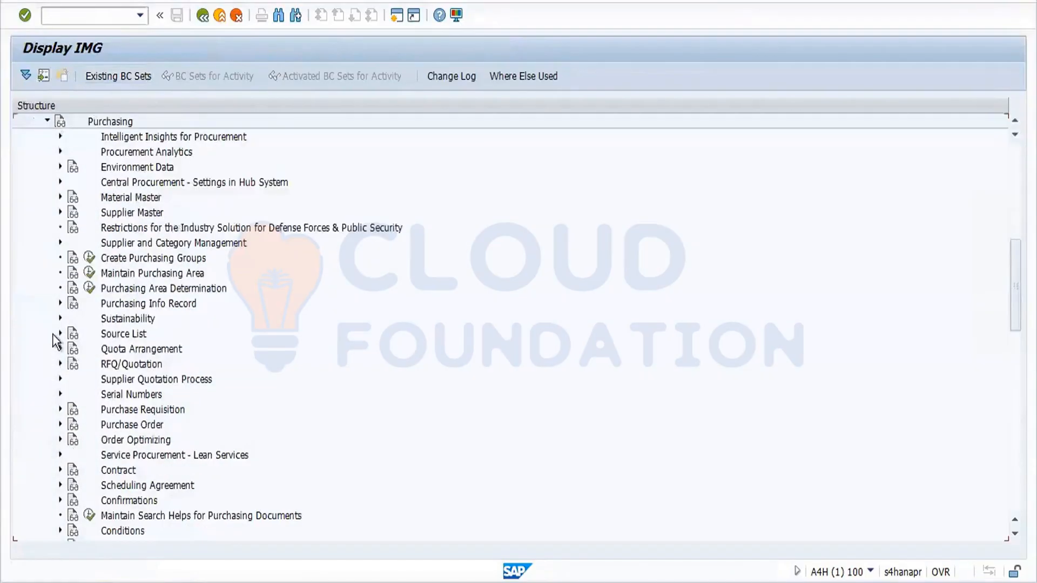
pyautogui.click(60, 210)
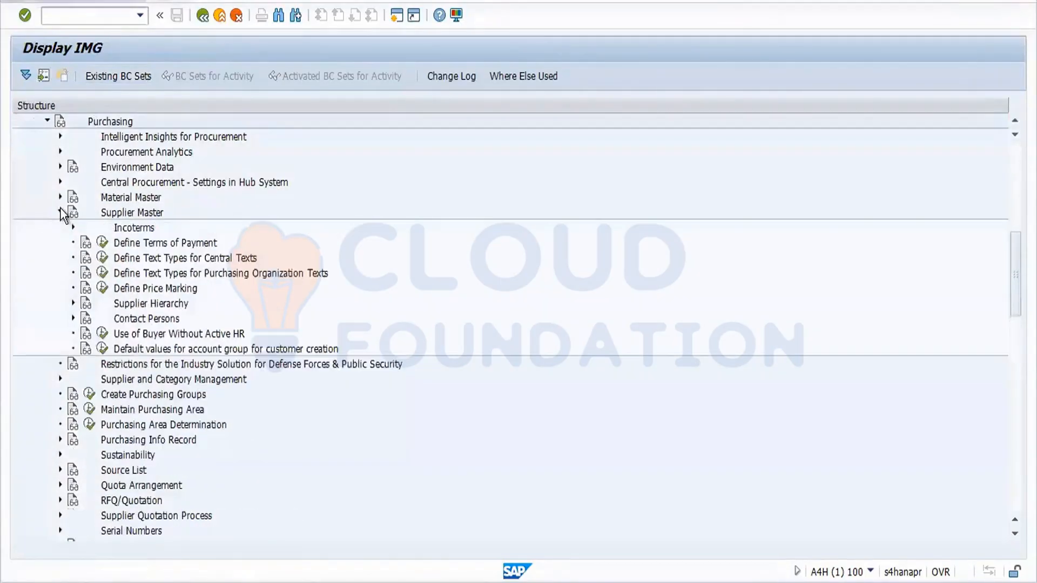
pyautogui.click(102, 243)
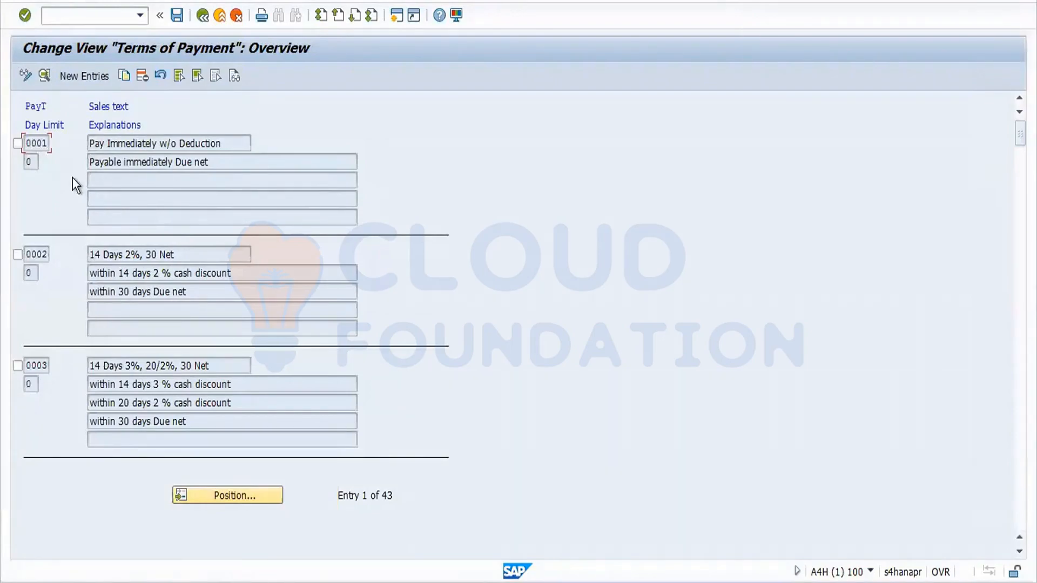
# Copy payment term 0001 as FOR1 with a 10 % discount within 10 days.
pyautogui.click(20, 145)
pyautogui.click(123, 76)
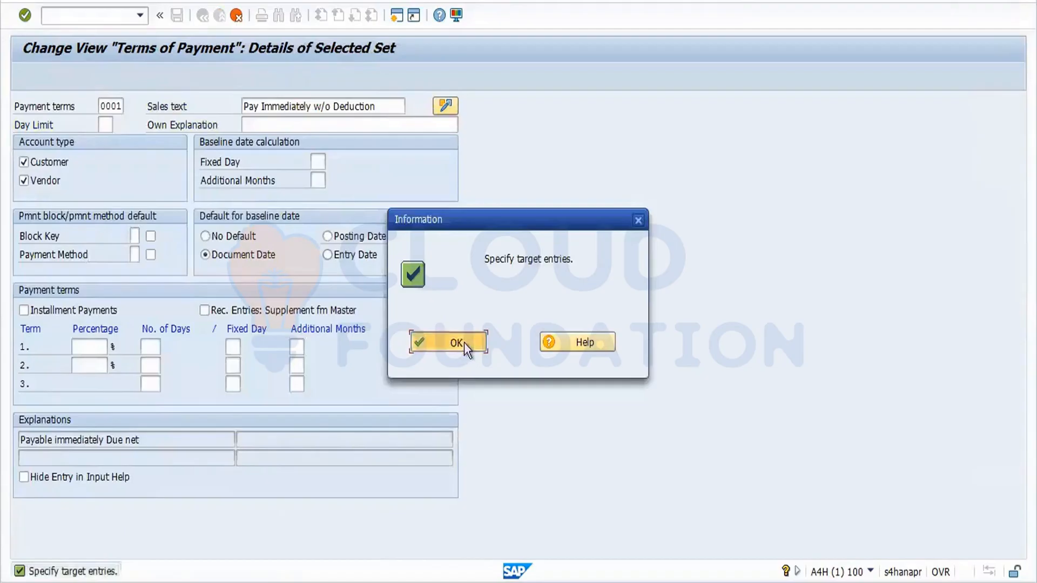
pyautogui.click(460, 343)
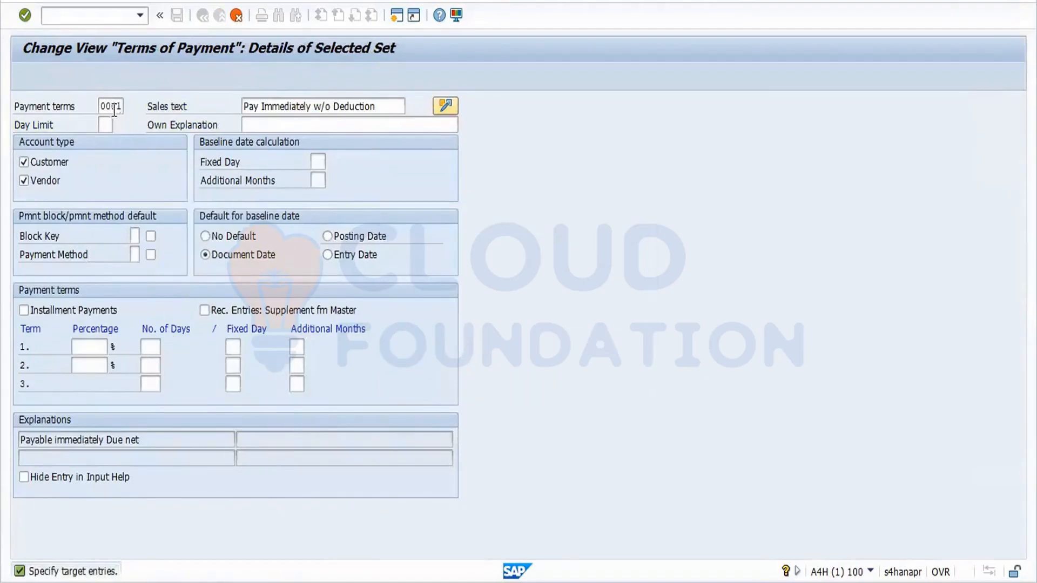
pyautogui.moveTo(110, 106); pyautogui.dragTo(179, 116)
pyautogui.press('BackSpace')
pyautogui.press('BackSpace')
pyautogui.press('BackSpace')
pyautogui.write('for1')
pyautogui.click(99, 344)
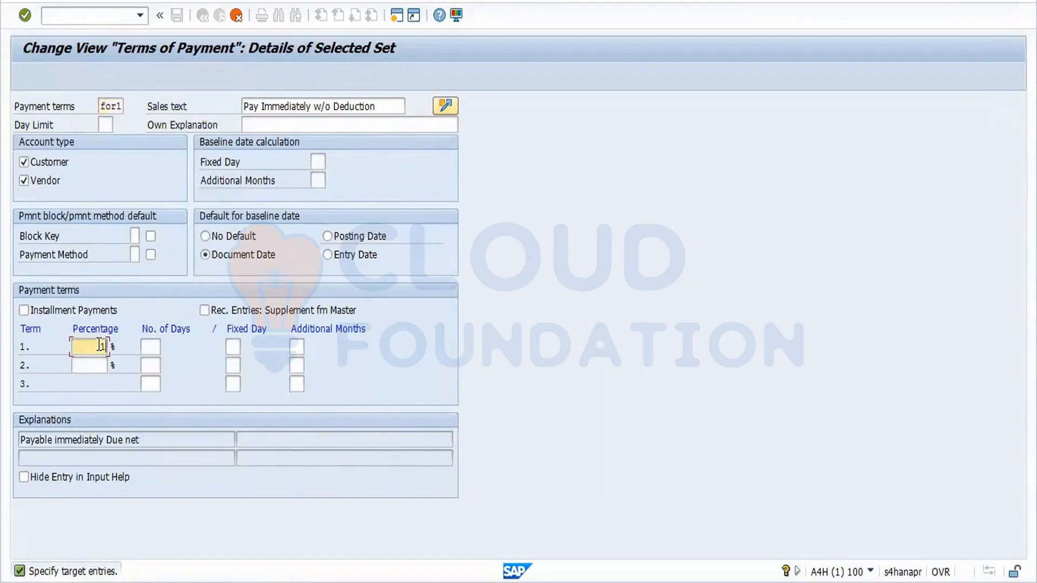
pyautogui.write('10')
pyautogui.press('Tab')
pyautogui.write('10')
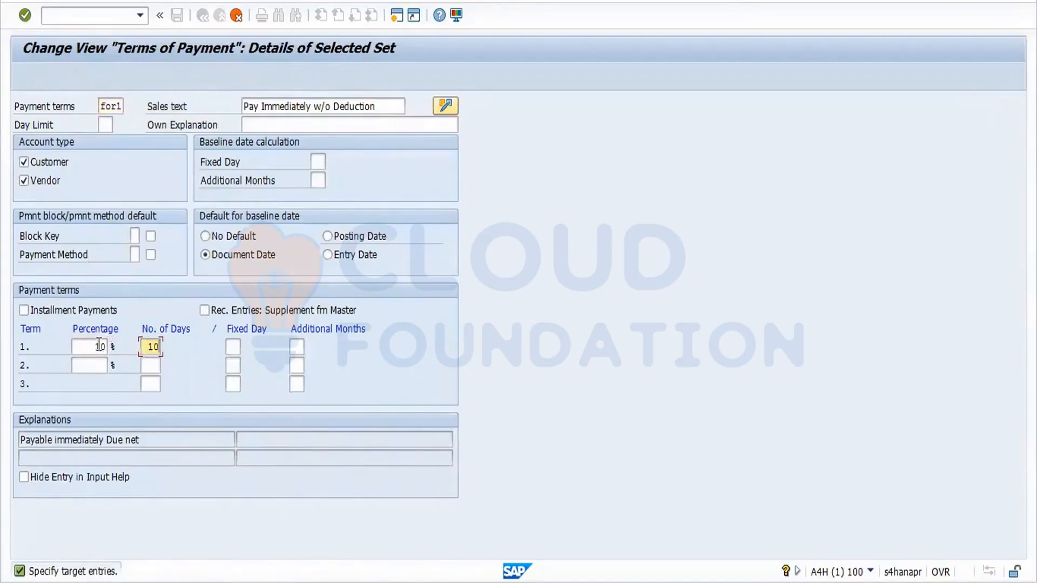
pyautogui.press('Return')
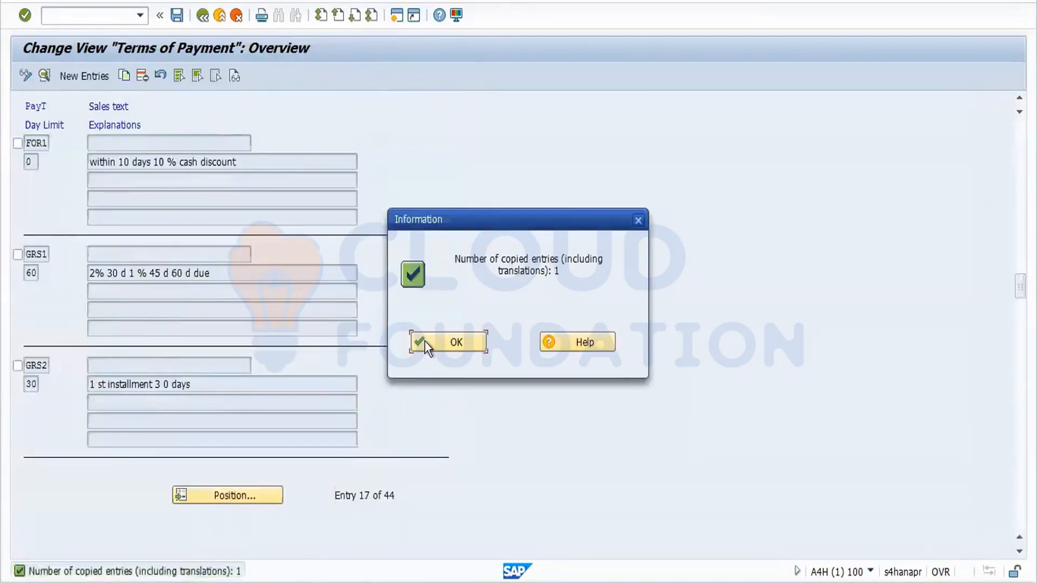
pyautogui.click(425, 342)
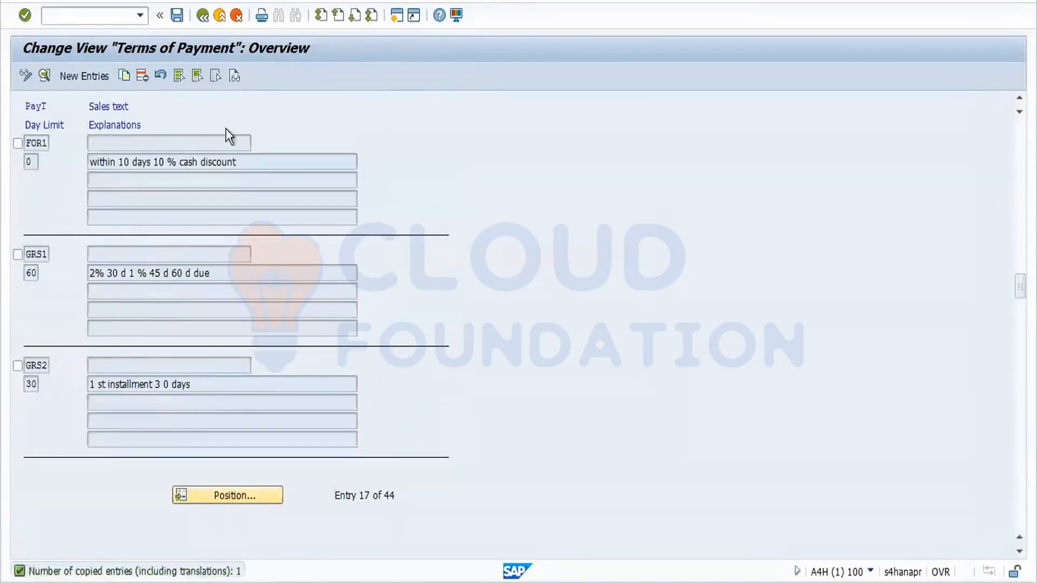
# Save payment term FOR1 under the customizing request.
pyautogui.click(178, 17)
pyautogui.click(226, 257)
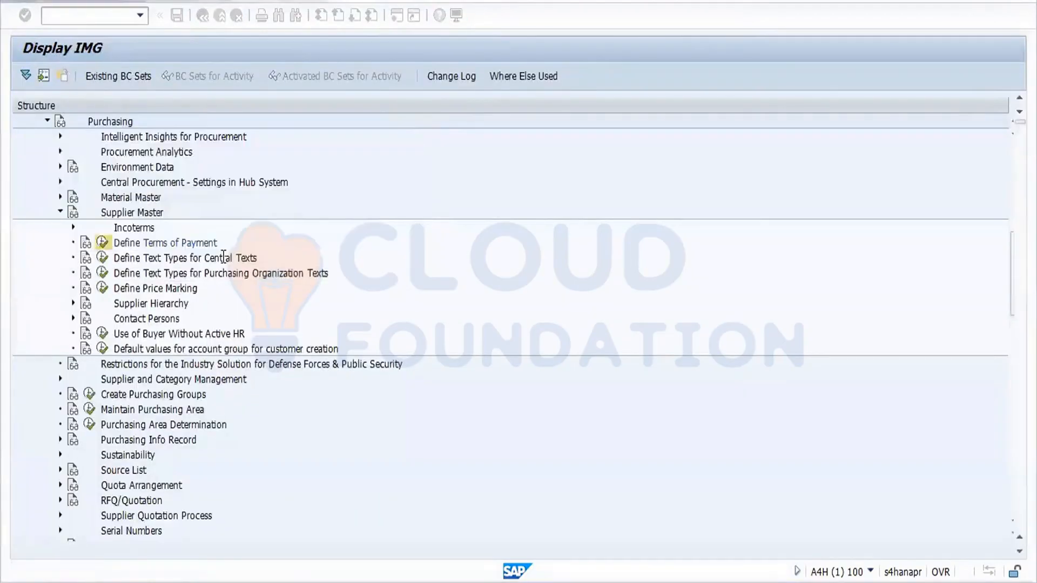
pyautogui.click(465, 342)
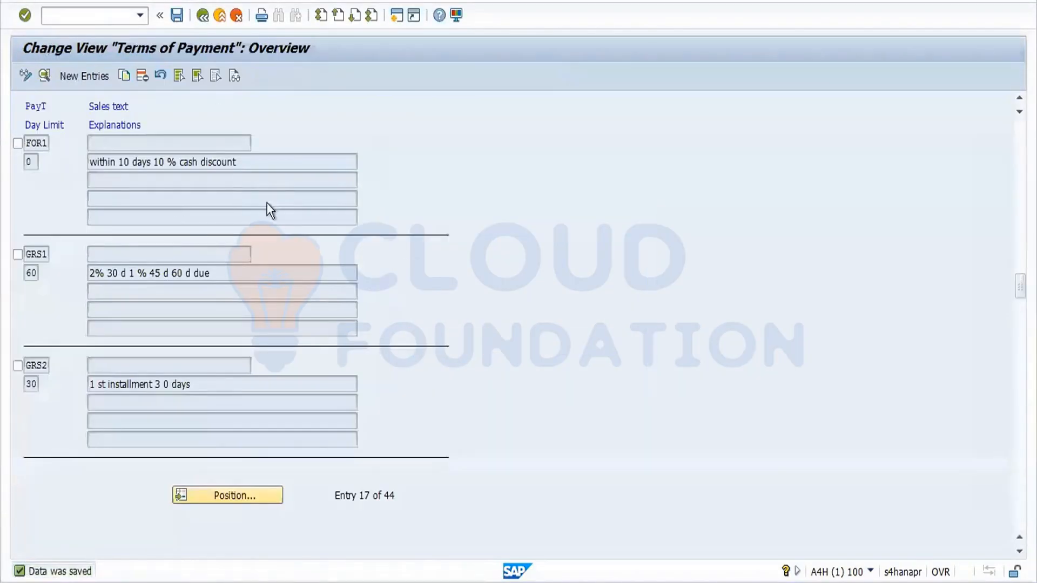
# Return to the IMG tree, expand Incoterms under Supplier Master, and run Check Incoterms.
pyautogui.click(202, 16)
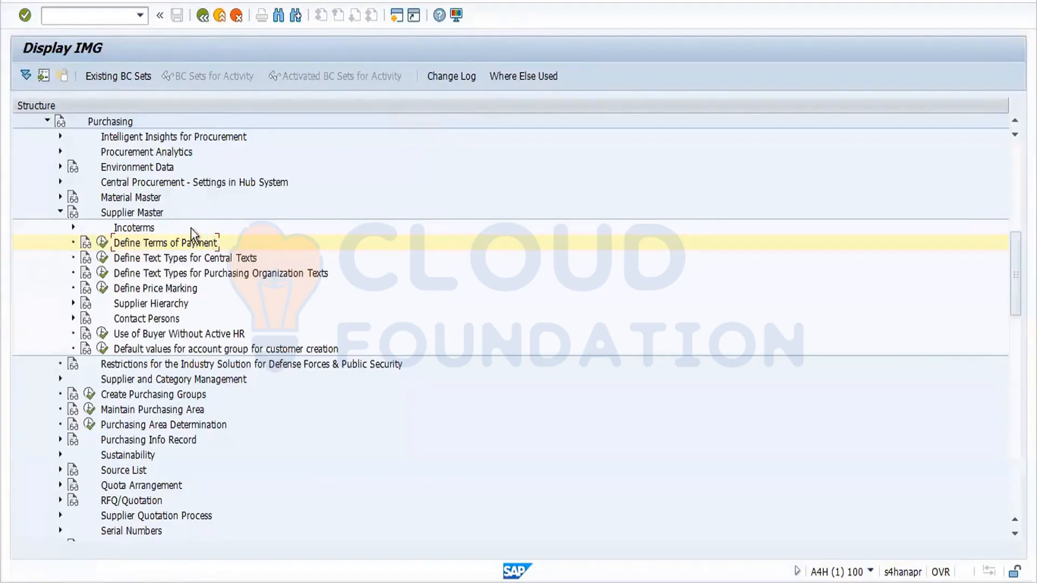
pyautogui.click(73, 228)
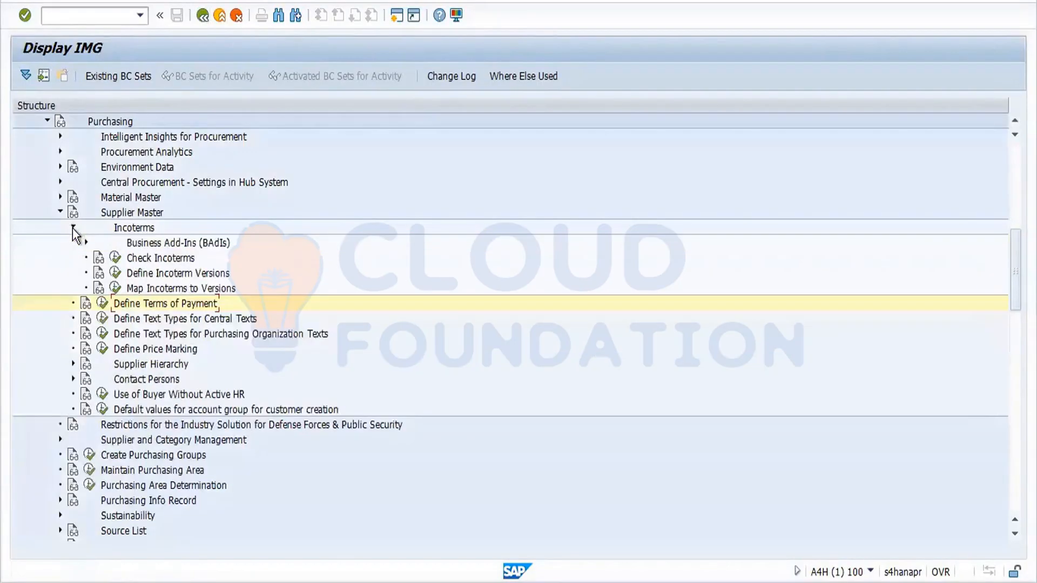
pyautogui.click(115, 258)
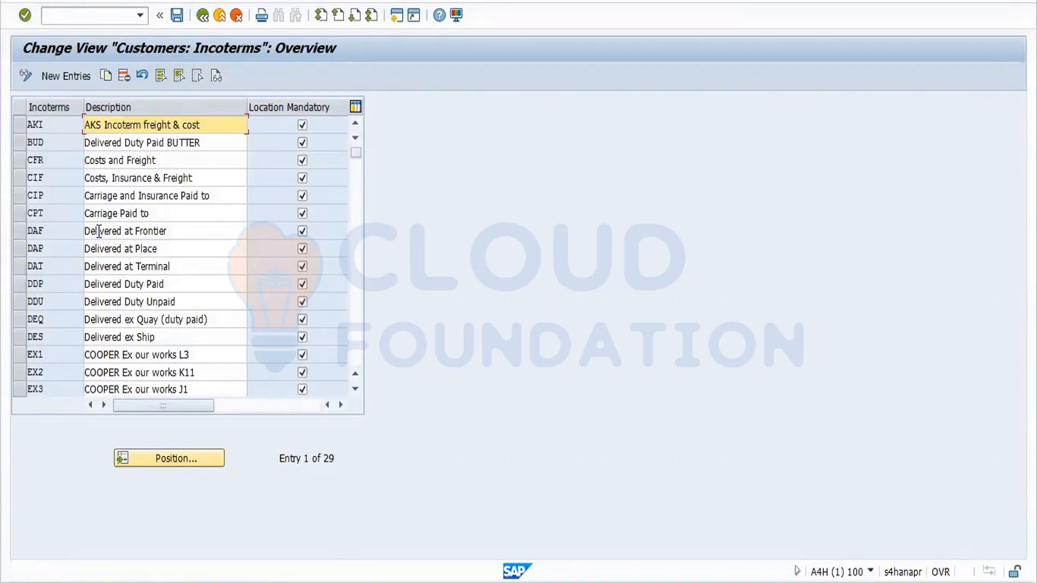
# Create a new Incoterm entry FOK with description 'Free on ford location'.
pyautogui.click(65, 75)
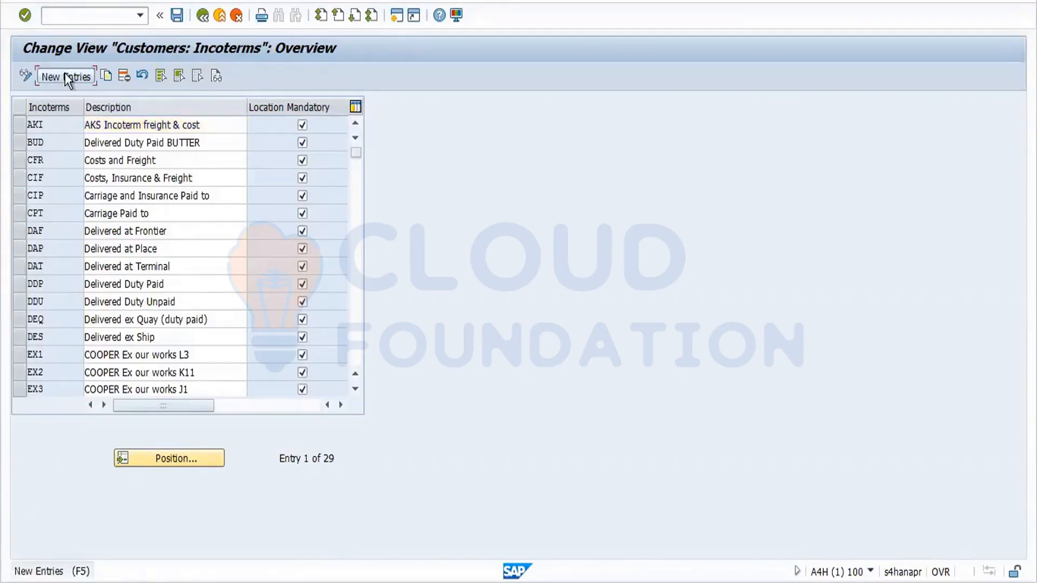
pyautogui.write('sok')
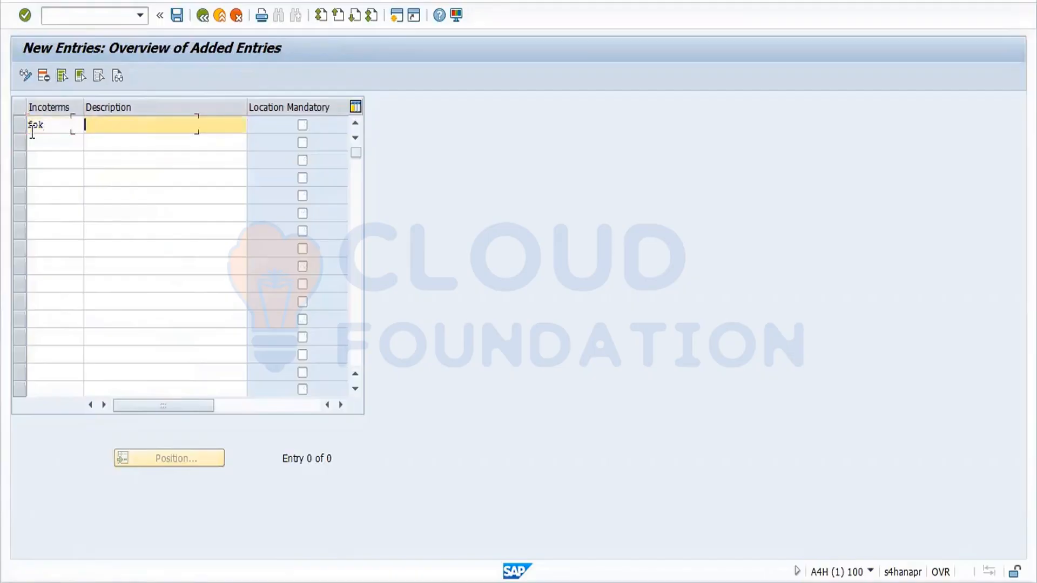
pyautogui.press('Tab')
pyautogui.write('Free on ford location')
pyautogui.press('Return')
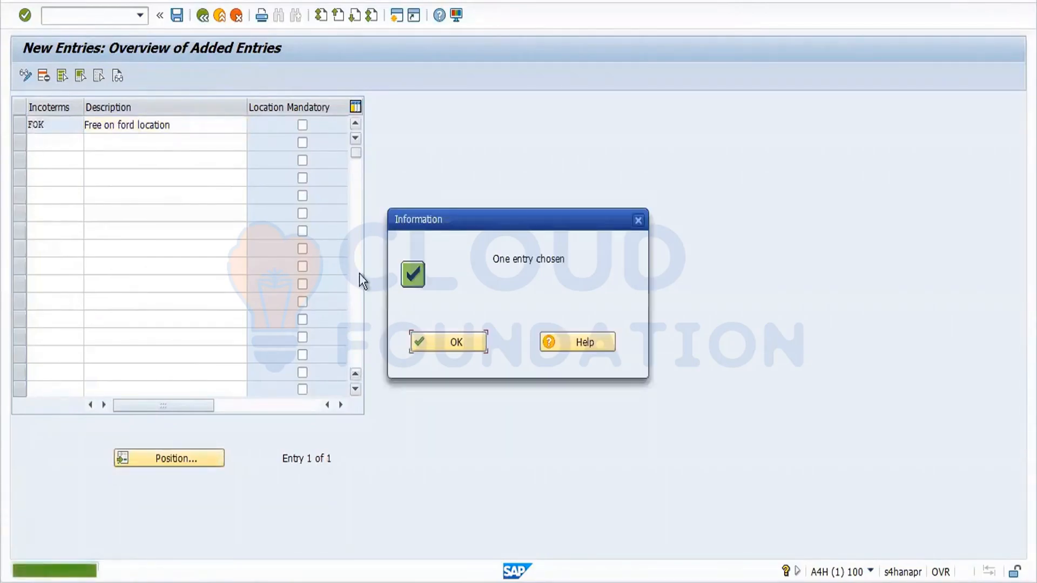
pyautogui.click(456, 338)
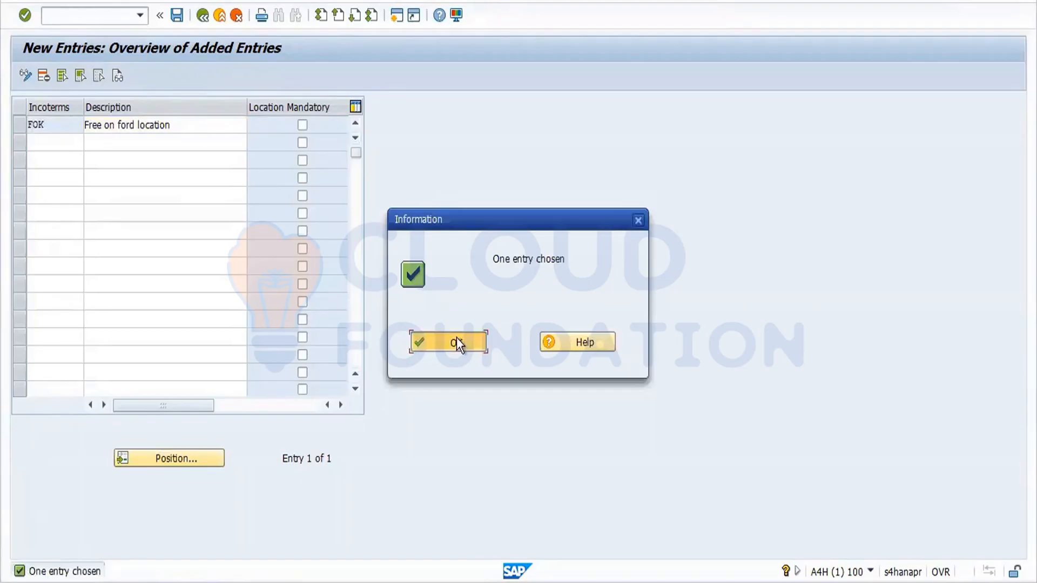
# Save the Incoterm under the customizing request and return to the Word checklist.
pyautogui.click(179, 19)
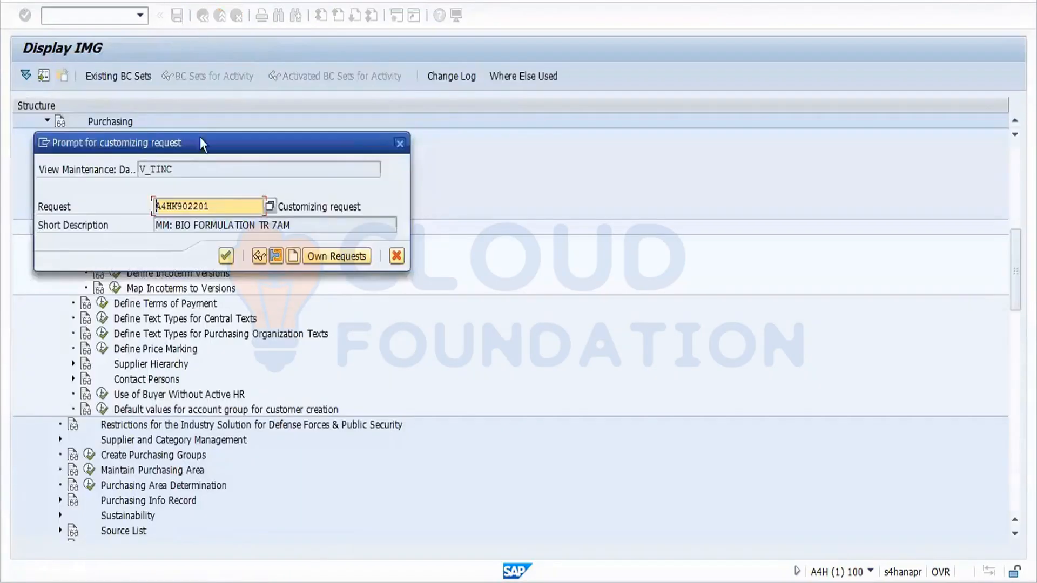
pyautogui.click(226, 256)
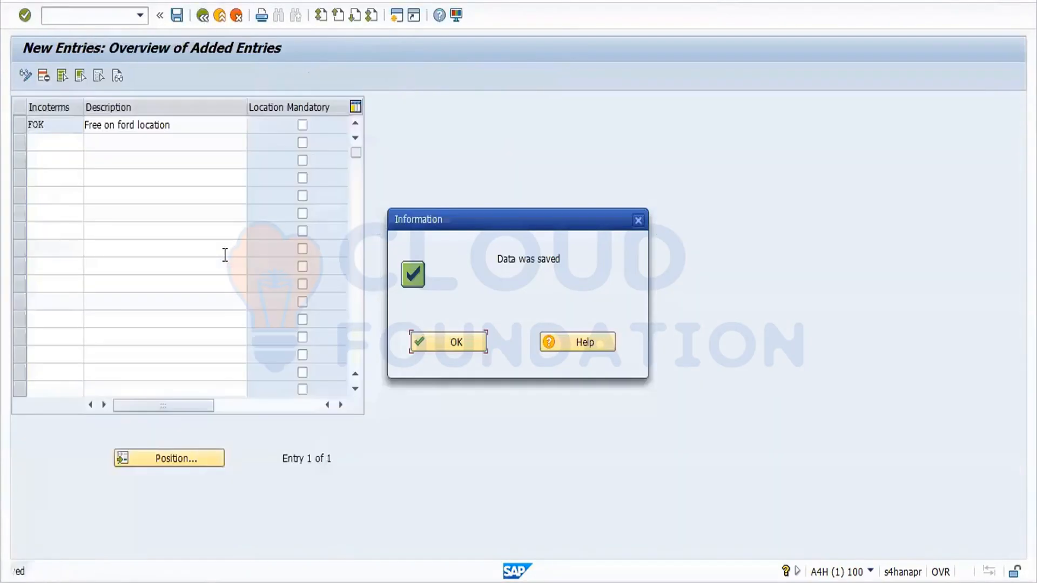
pyautogui.click(449, 339)
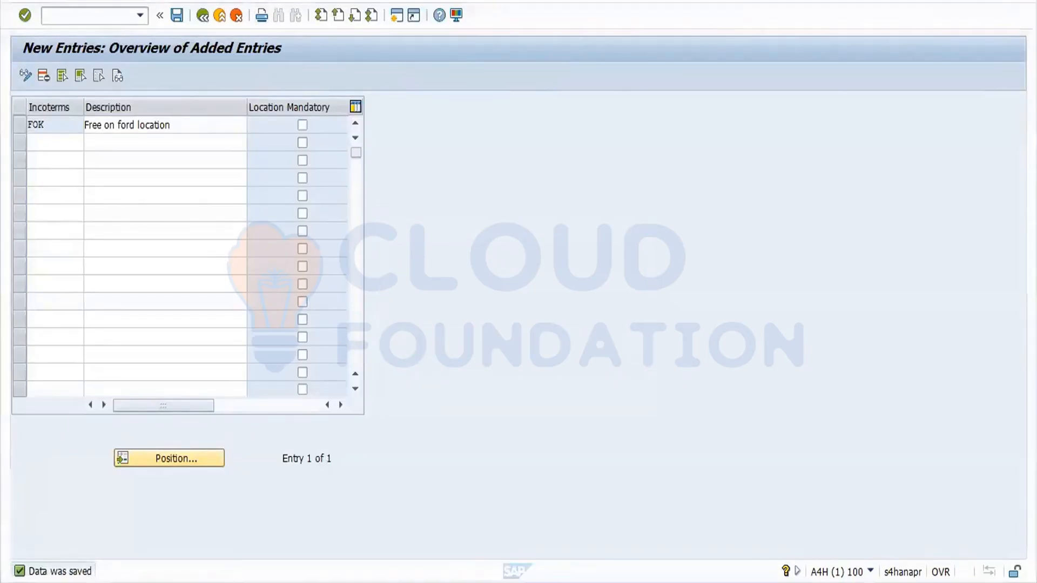
pyautogui.hotkey('alt', 'Tab')
pyautogui.moveTo(300, 308); pyautogui.dragTo(357, 340)
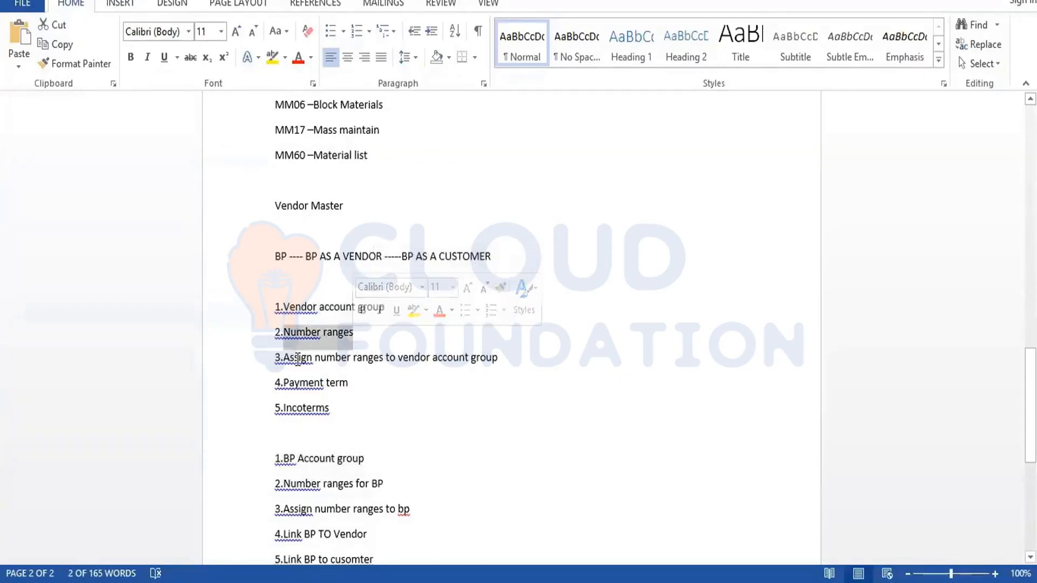
pyautogui.moveTo(303, 362); pyautogui.dragTo(418, 370)
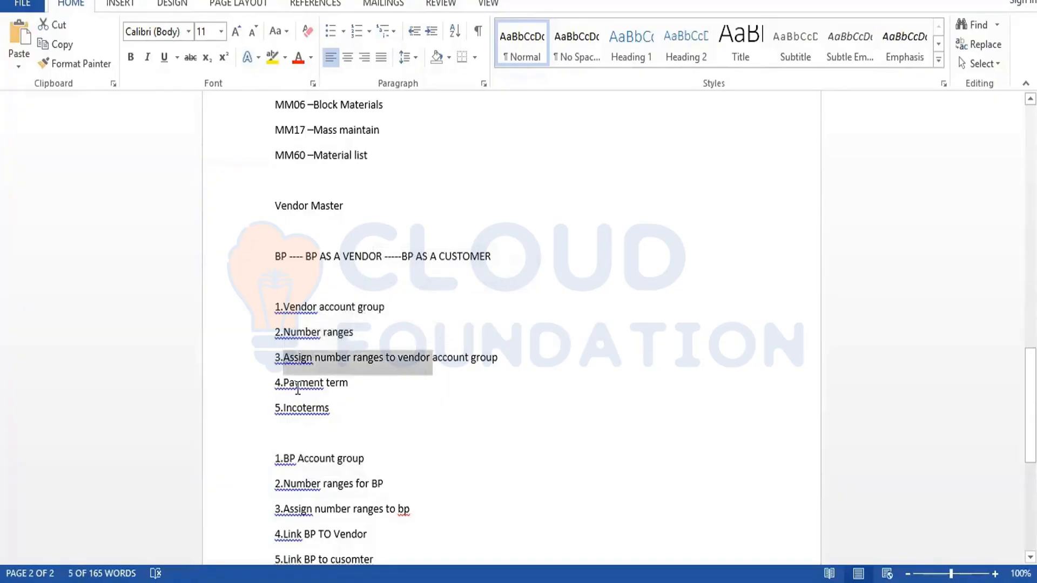
pyautogui.moveTo(298, 387); pyautogui.dragTo(339, 424)
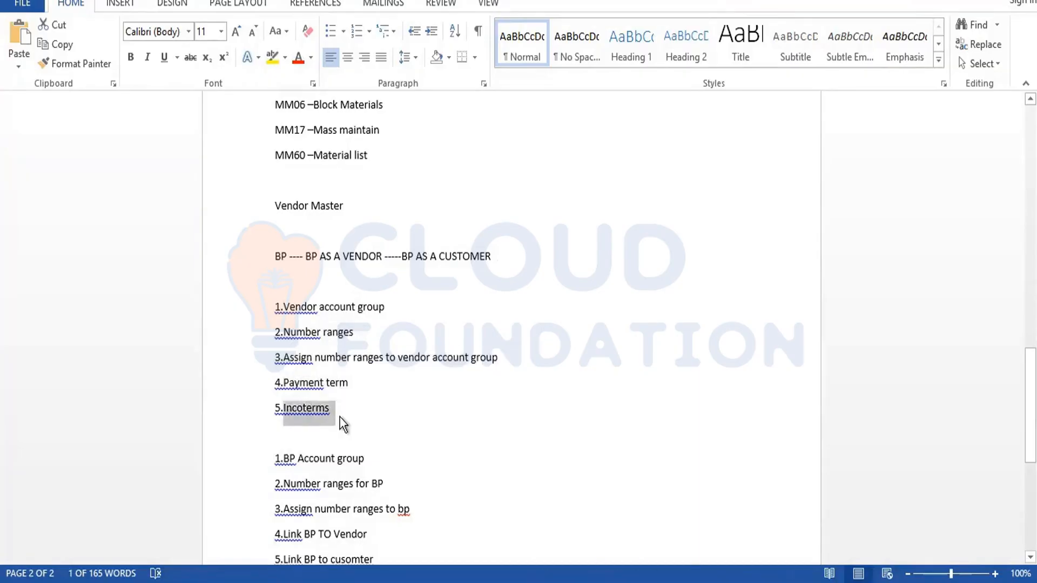
pyautogui.click(339, 417)
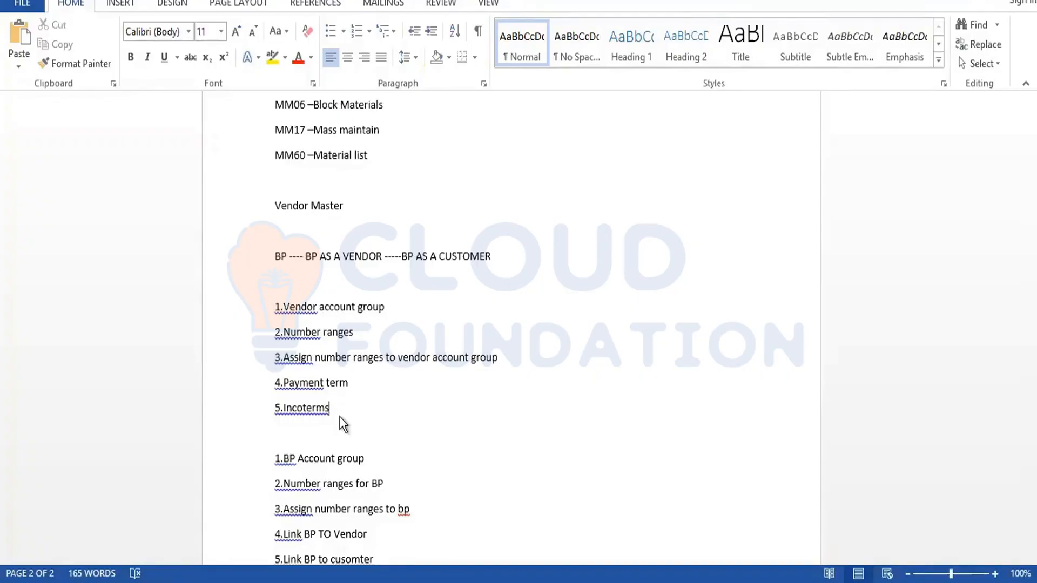
pyautogui.click(359, 458)
pyautogui.moveTo(254, 579)
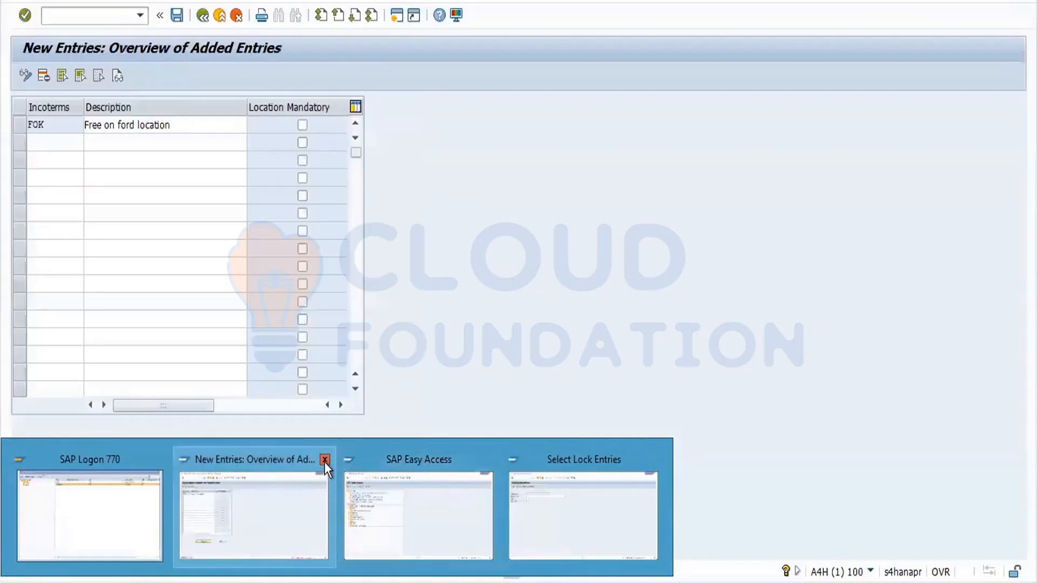
# Close an extra SAP window and run SPRO from SAP Easy Access.
pyautogui.click(324, 460)
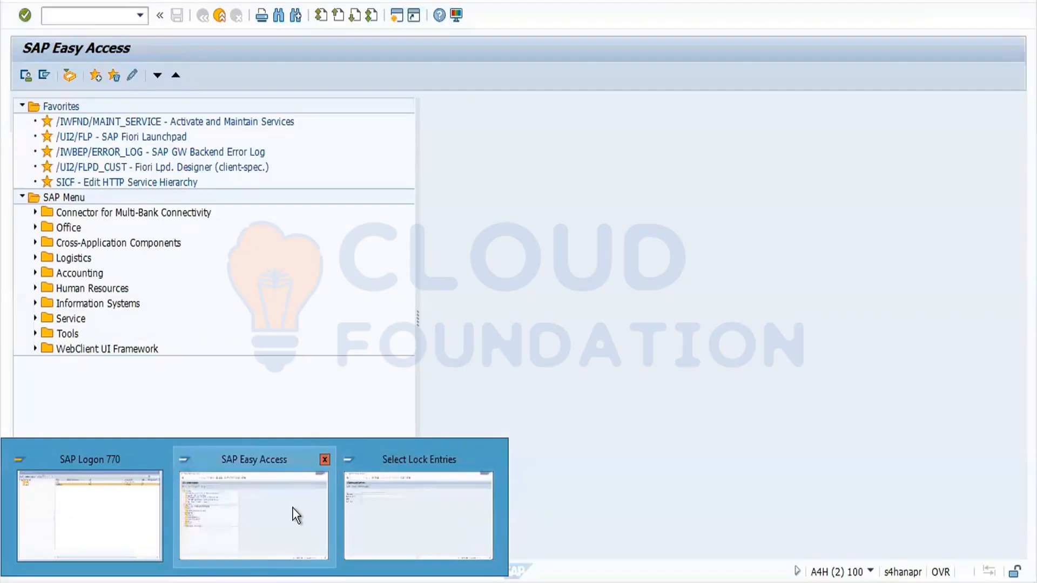
pyautogui.click(293, 507)
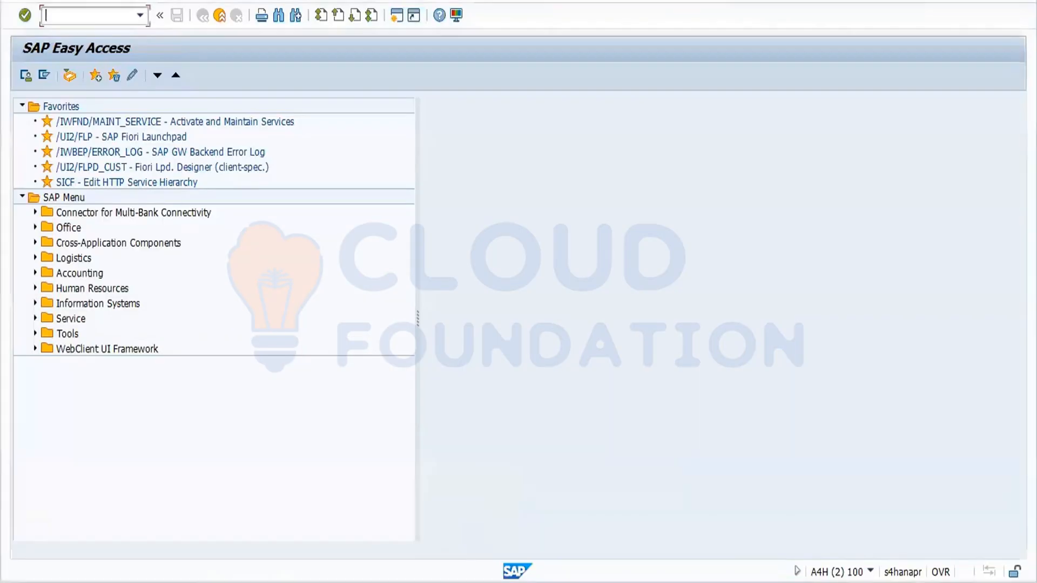
pyautogui.click(87, 14)
pyautogui.write('spro')
pyautogui.press('Return')
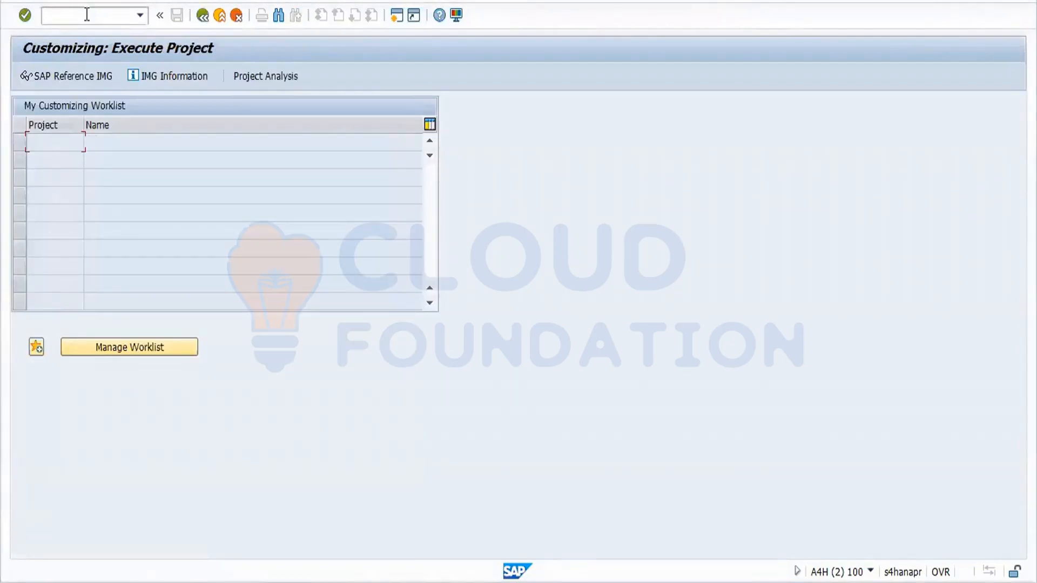
# Open Define Number Ranges under Cross-Application Components > SAP Business Partner > Basic Settings > Number Ranges and Groupings.
pyautogui.click(73, 80)
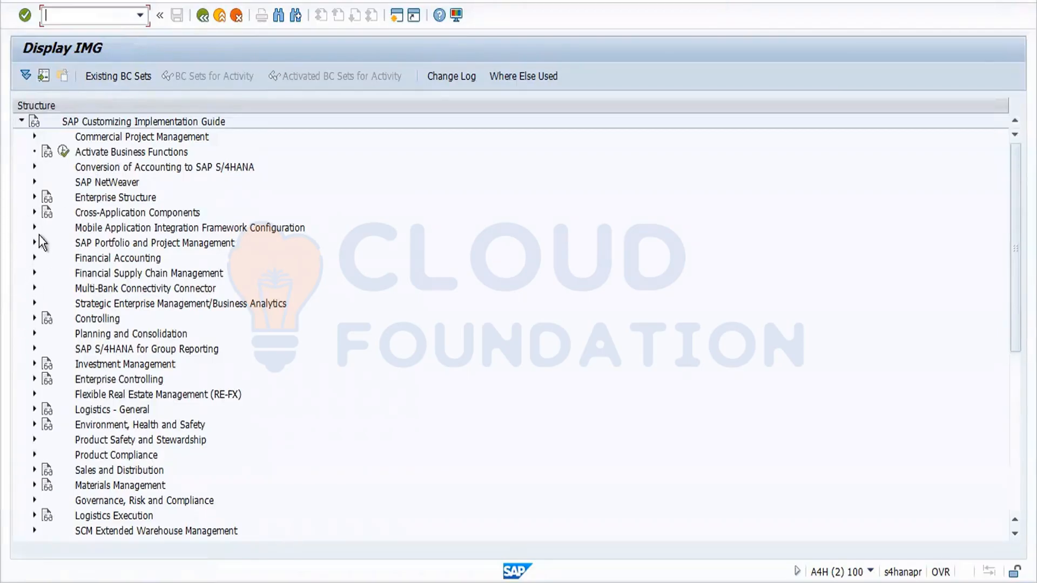
pyautogui.click(34, 212)
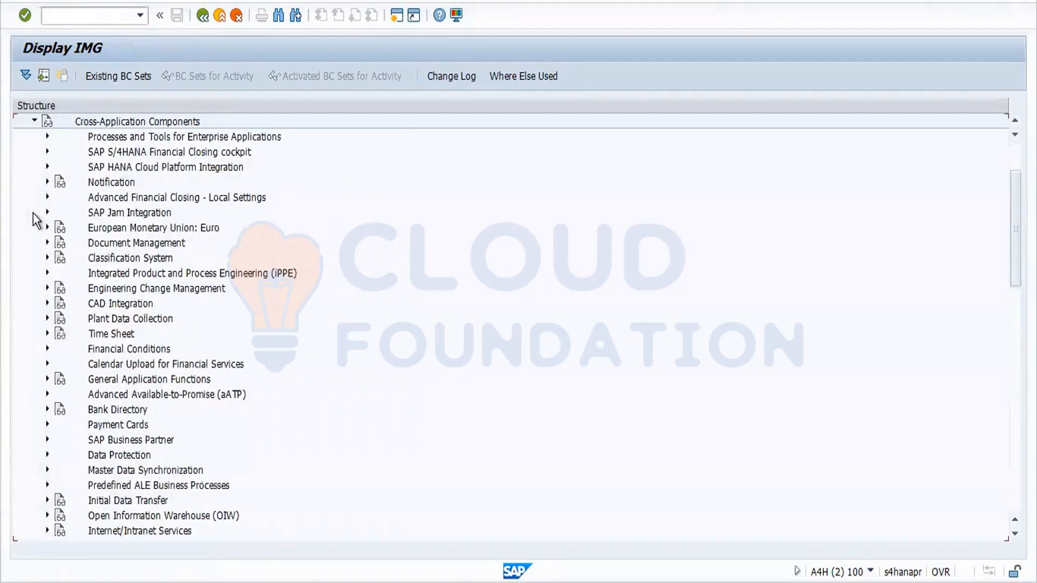
pyautogui.click(48, 440)
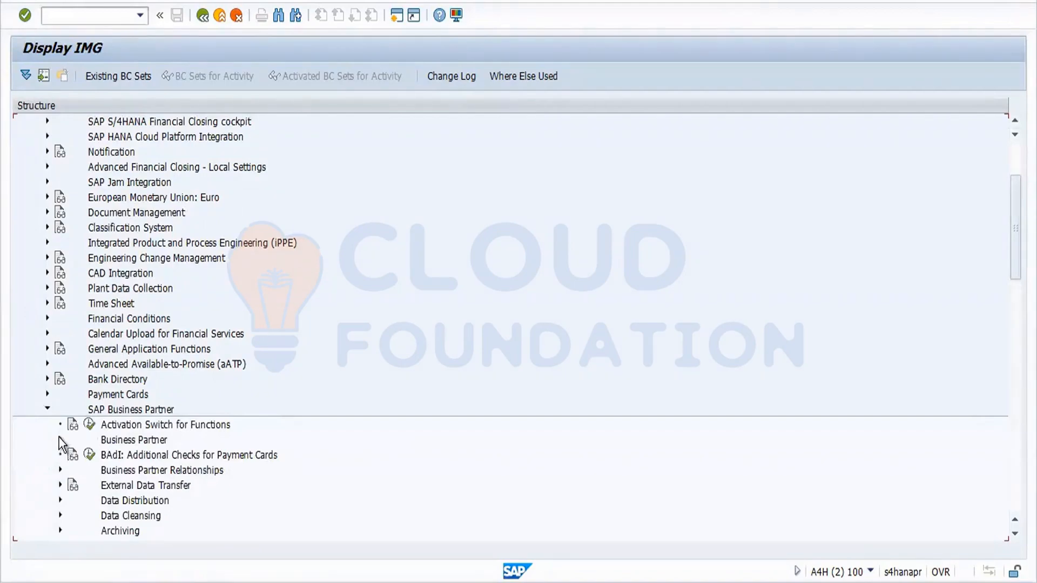
pyautogui.click(60, 438)
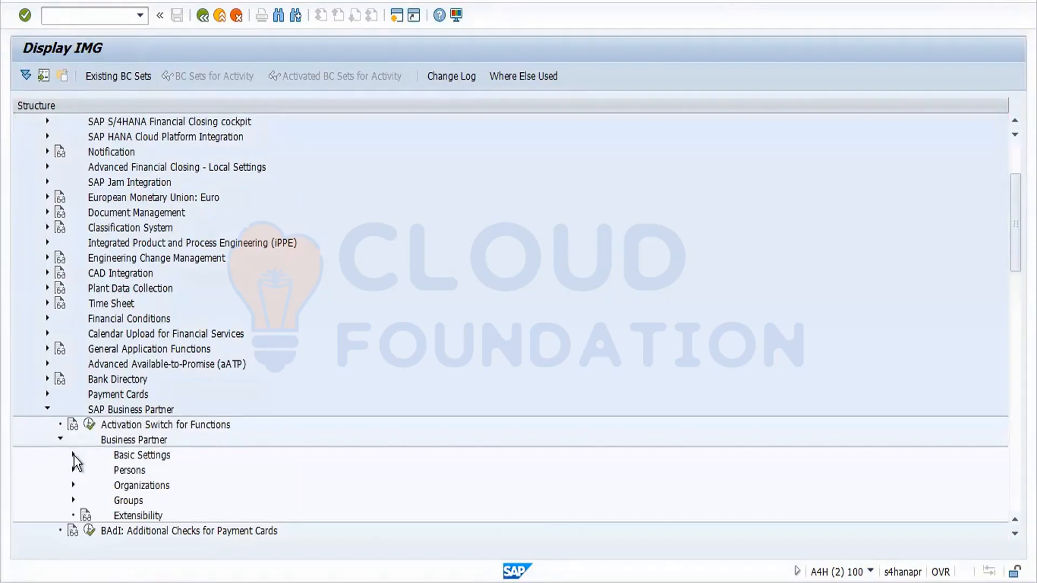
pyautogui.click(74, 456)
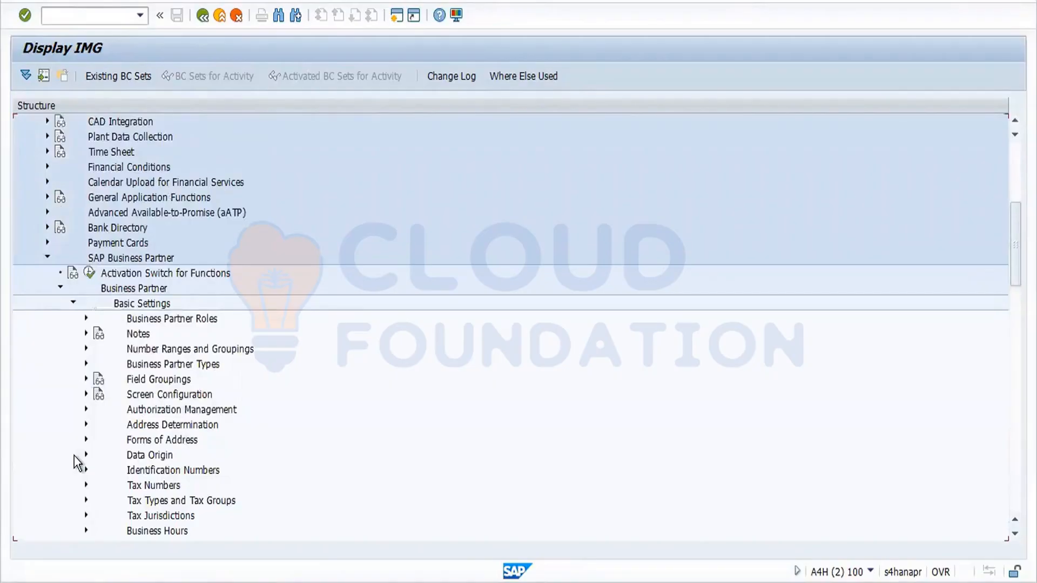
pyautogui.click(86, 348)
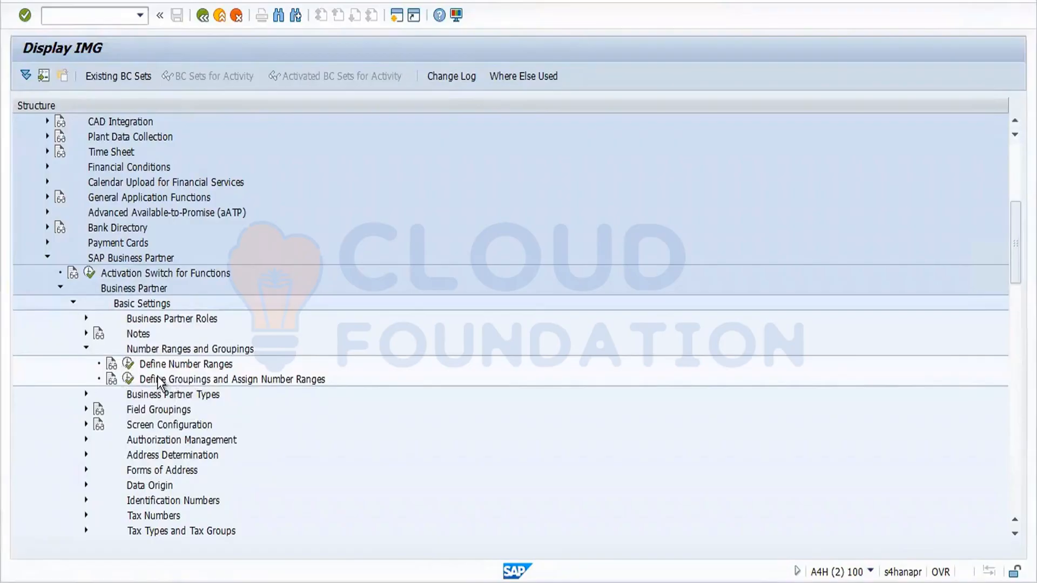
pyautogui.click(129, 365)
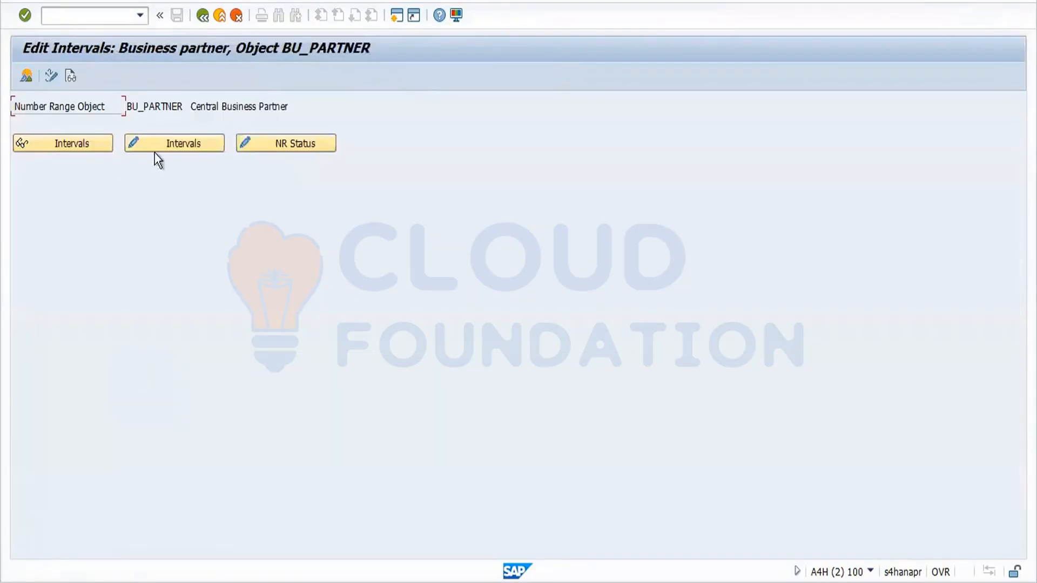
pyautogui.click(167, 146)
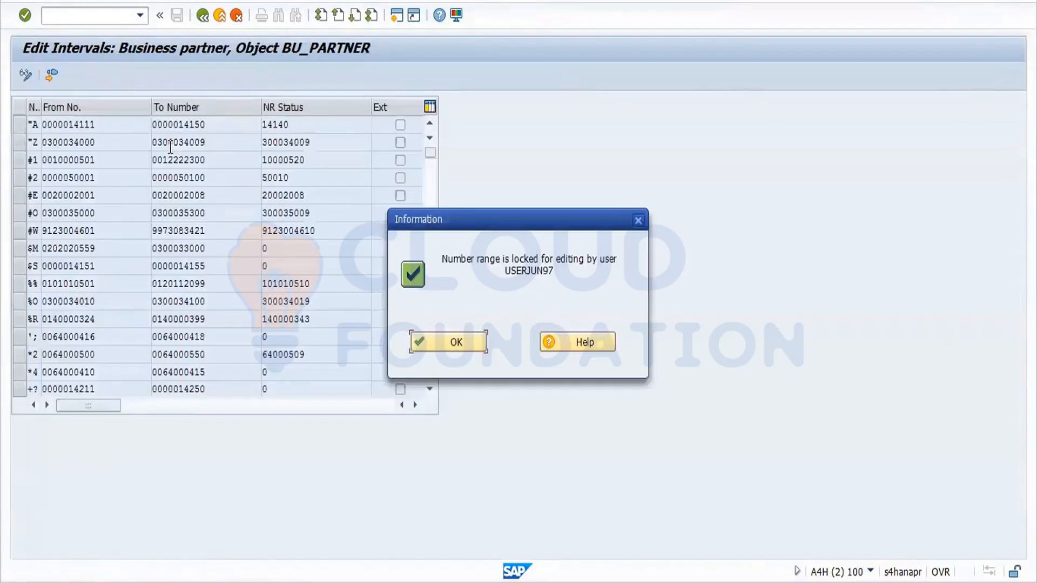
pyautogui.click(440, 345)
pyautogui.click(51, 76)
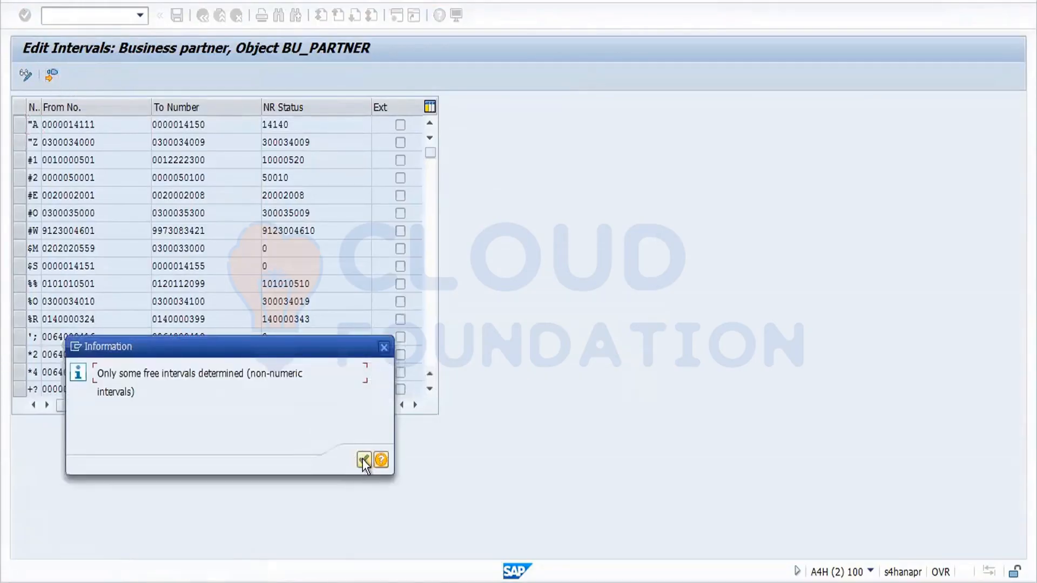
pyautogui.click(363, 460)
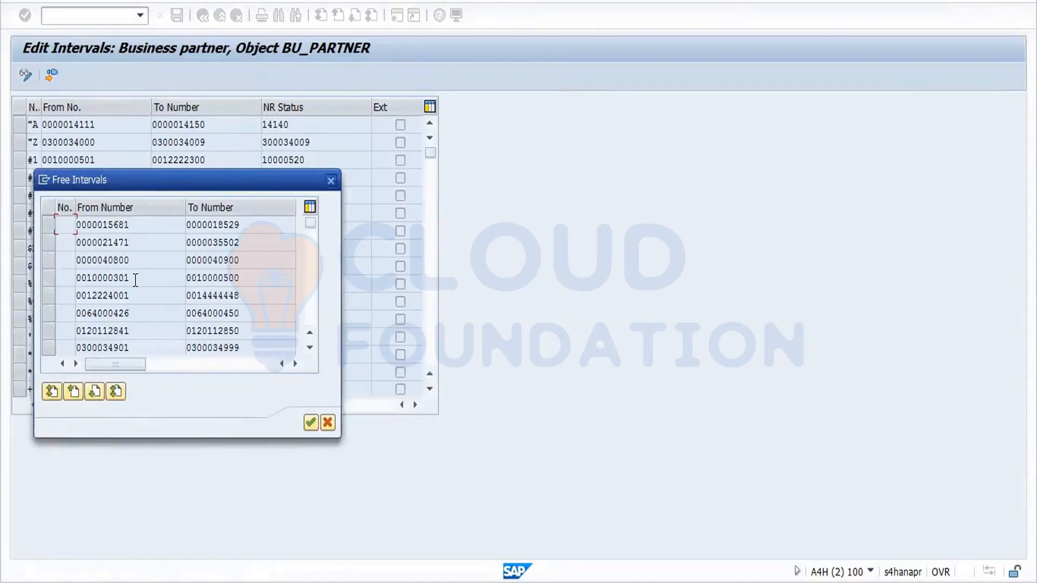
pyautogui.click(330, 180)
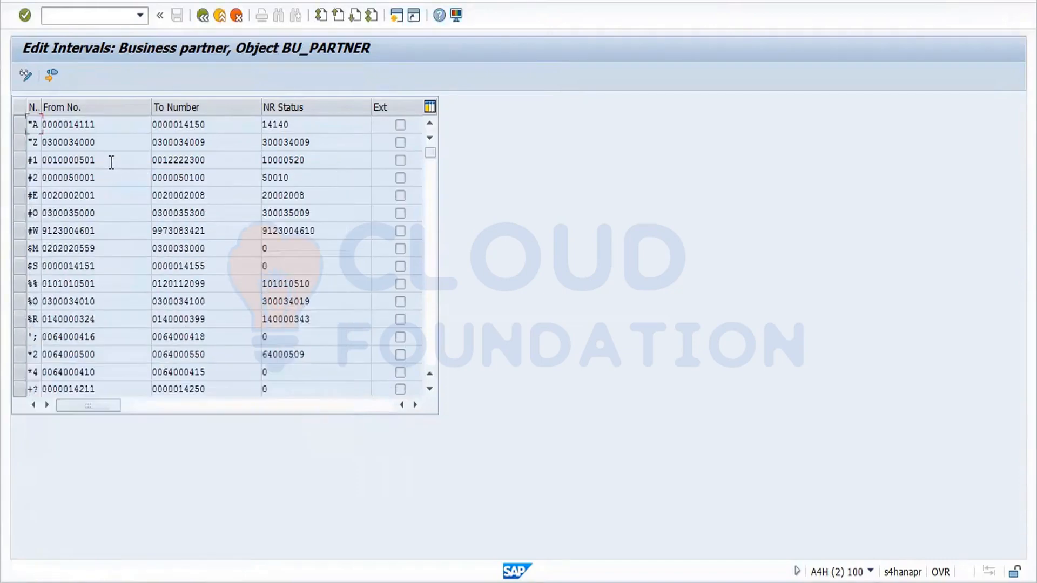
pyautogui.moveTo(95, 159); pyautogui.dragTo(39, 161)
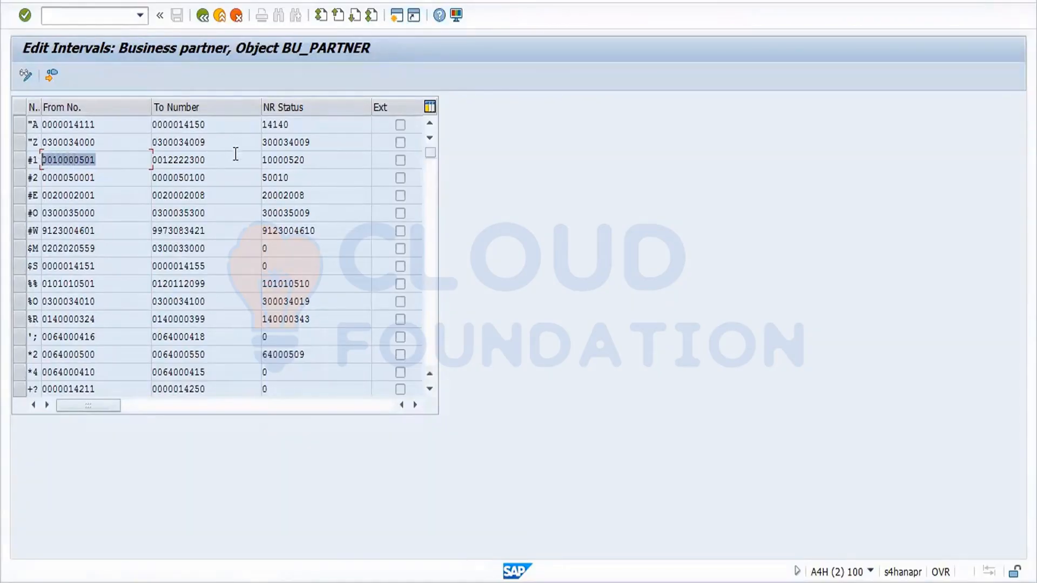
pyautogui.press('Tab')
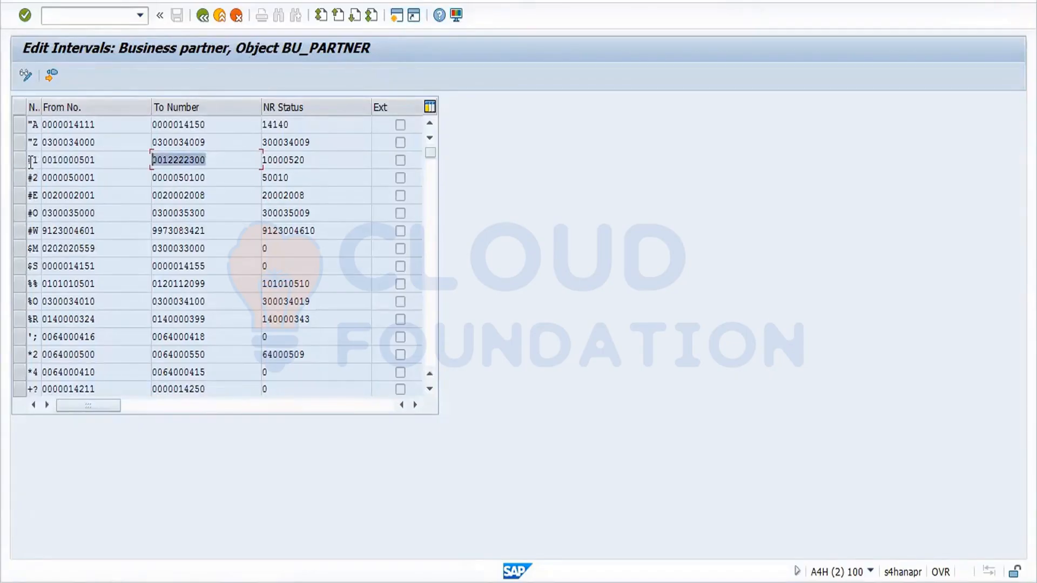
pyautogui.click(27, 79)
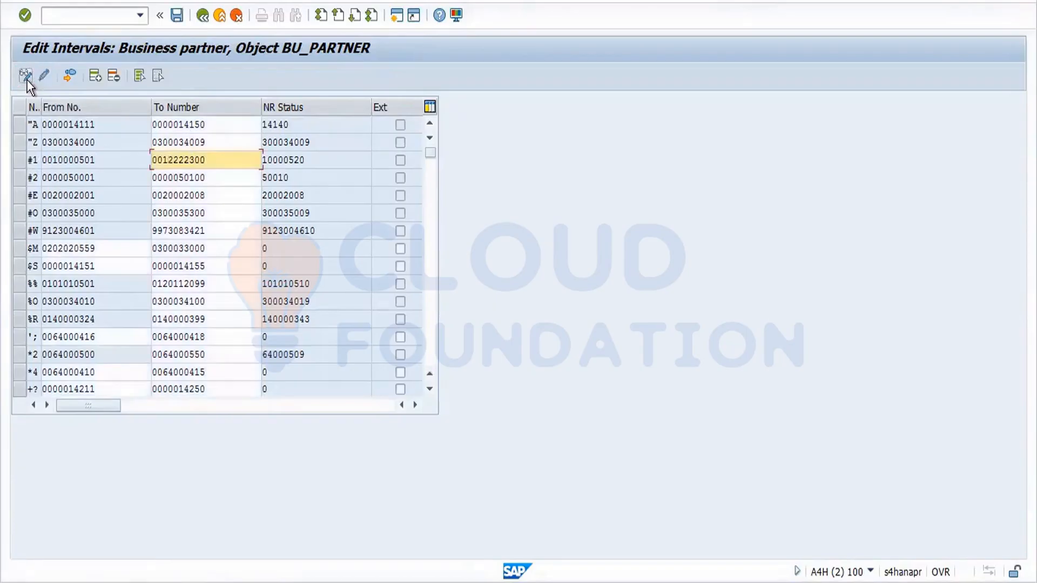
pyautogui.click(98, 77)
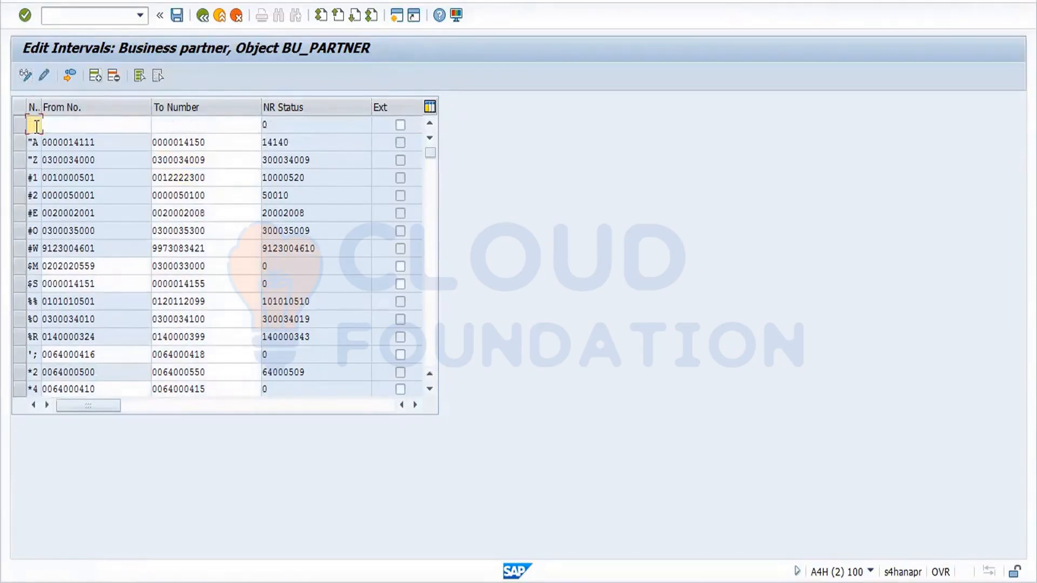
pyautogui.click(81, 127)
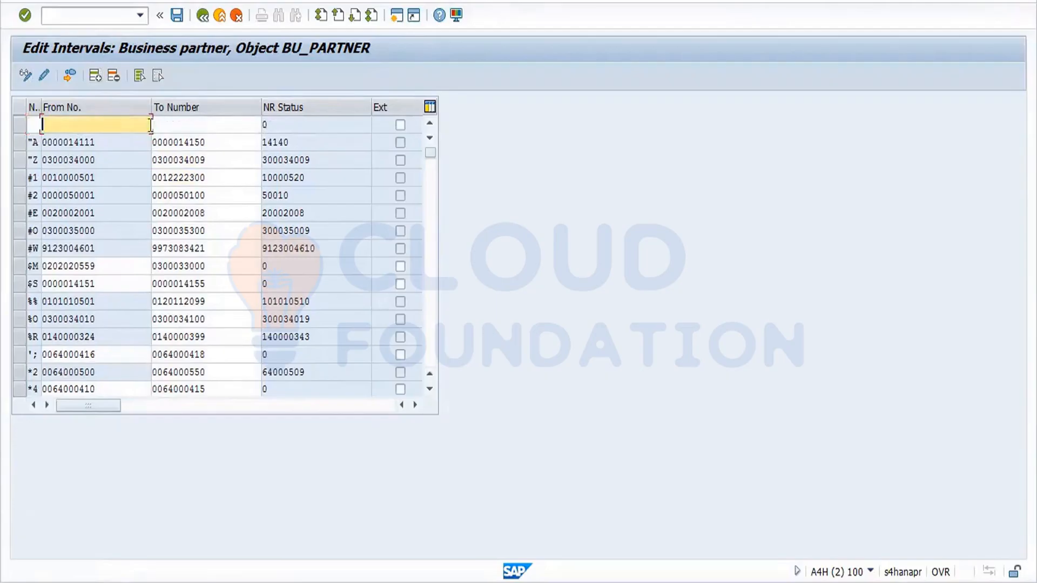
pyautogui.click(183, 127)
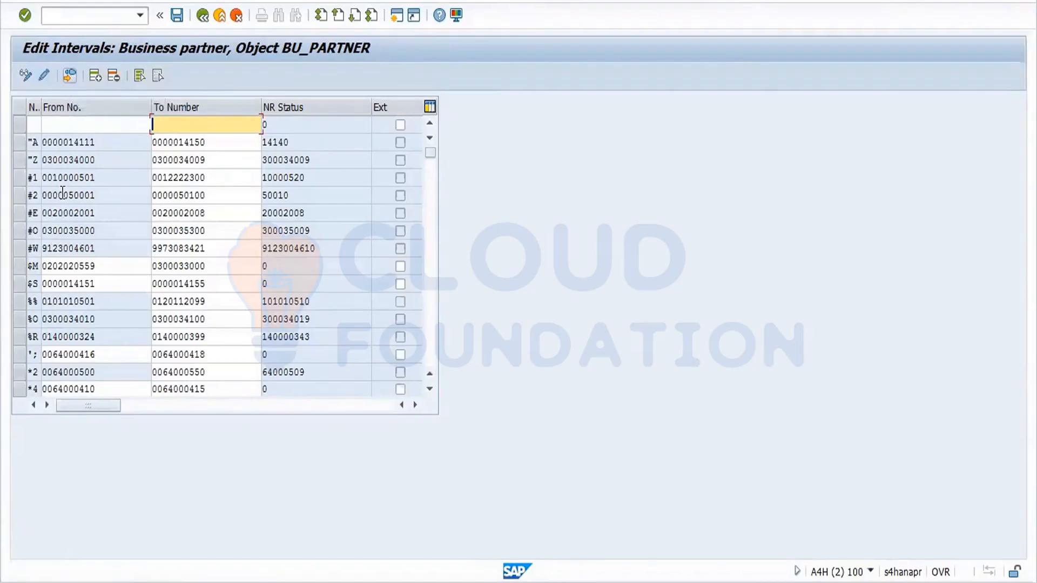
pyautogui.moveTo(36, 178); pyautogui.dragTo(22, 177)
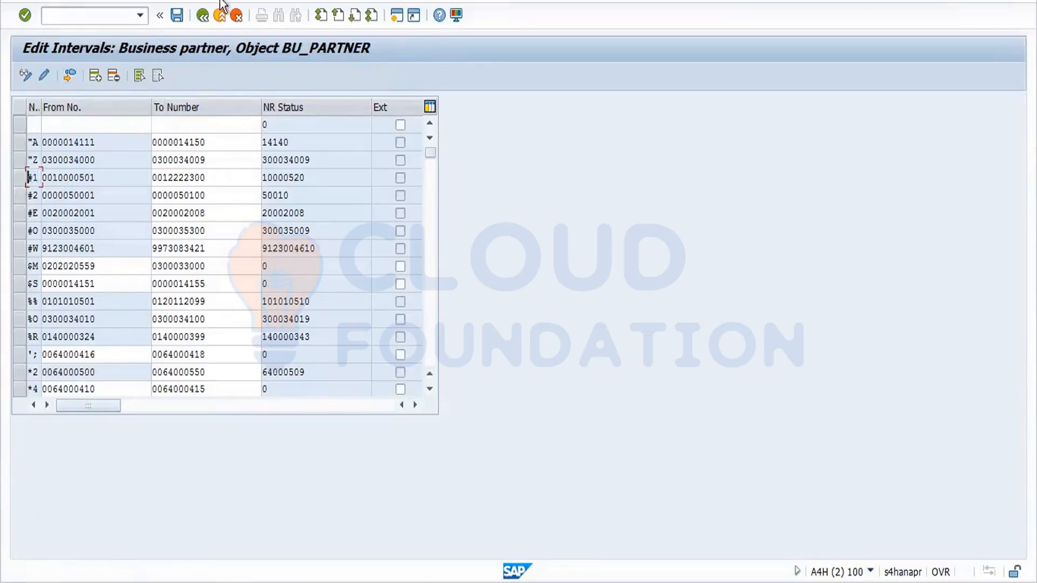
pyautogui.click(198, 19)
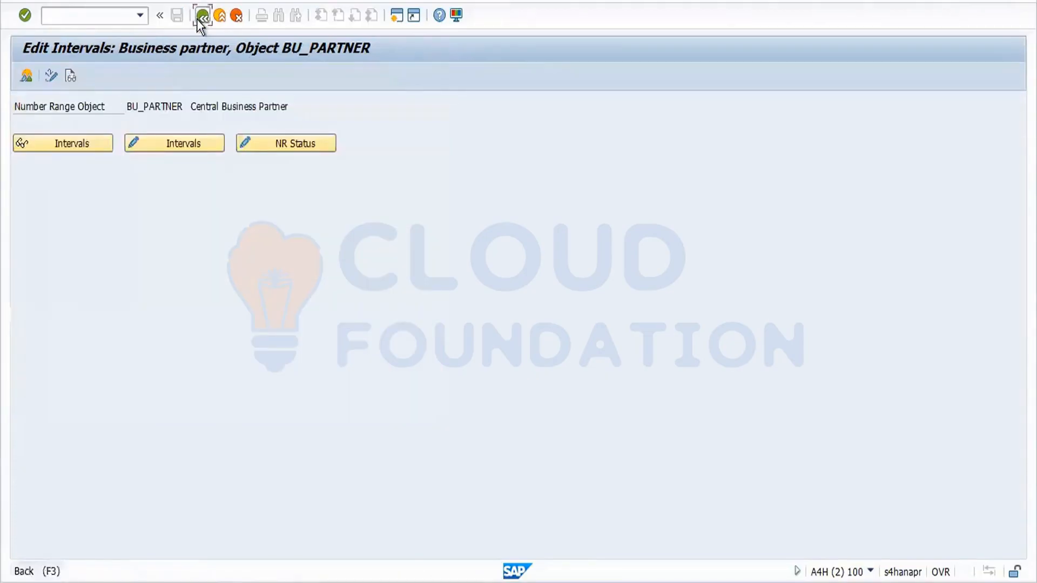
pyautogui.click(198, 19)
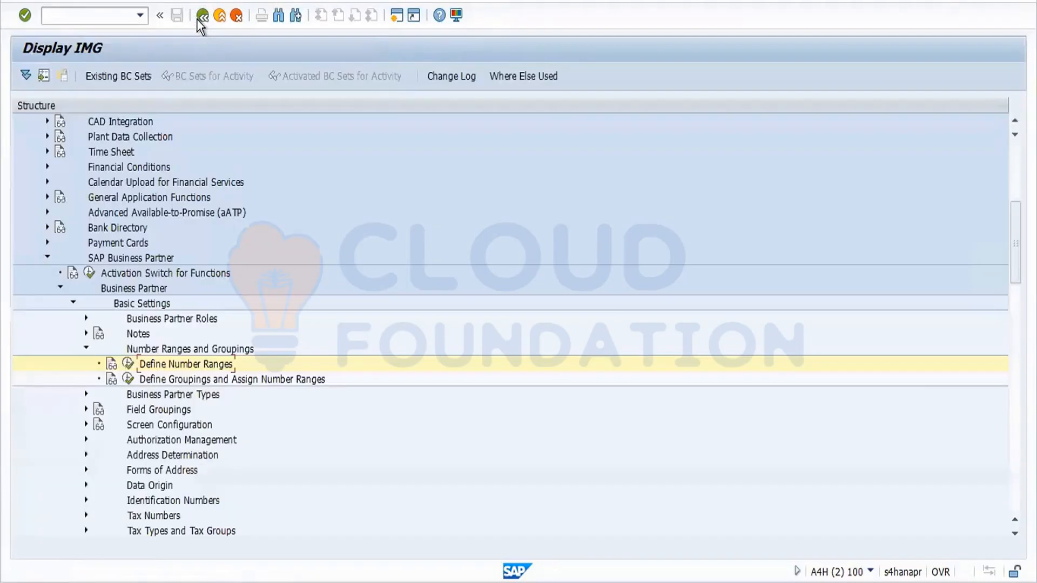
# Open Define Groupings and Assign Number Ranges, scroll down and select BP01 as template.
pyautogui.click(128, 379)
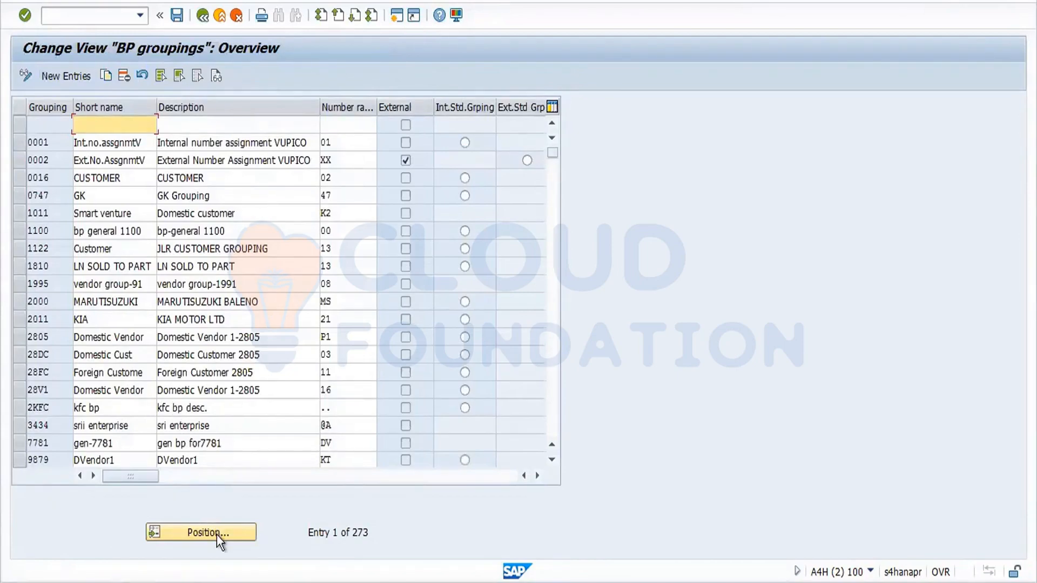
pyautogui.click(552, 460)
pyautogui.click(552, 460)
pyautogui.click(552, 460)
pyautogui.click(552, 460)
pyautogui.click(552, 460)
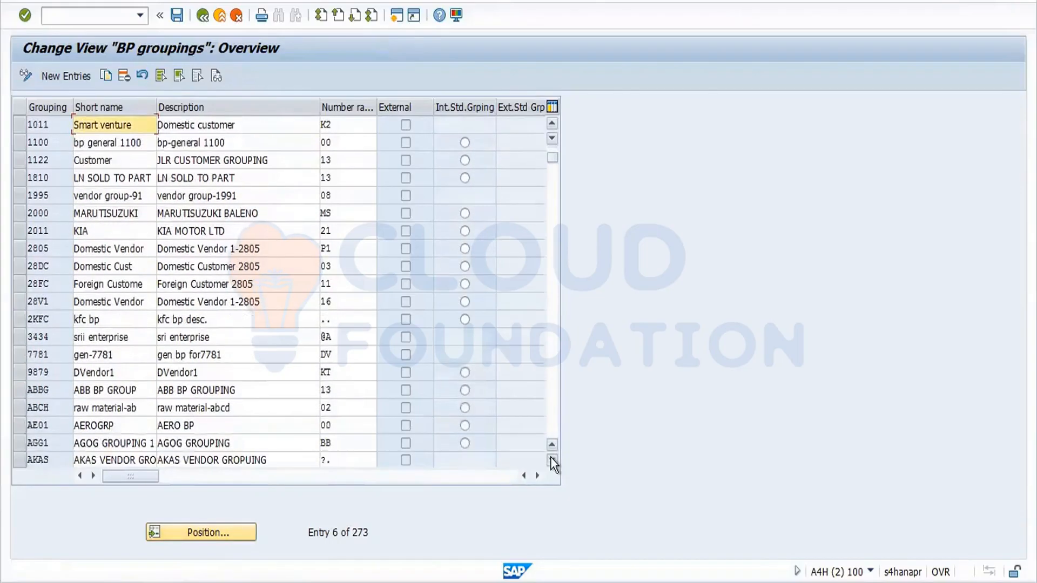
pyautogui.click(552, 460)
pyautogui.click(552, 460)
pyautogui.click(552, 460)
pyautogui.click(552, 460)
pyautogui.click(552, 460)
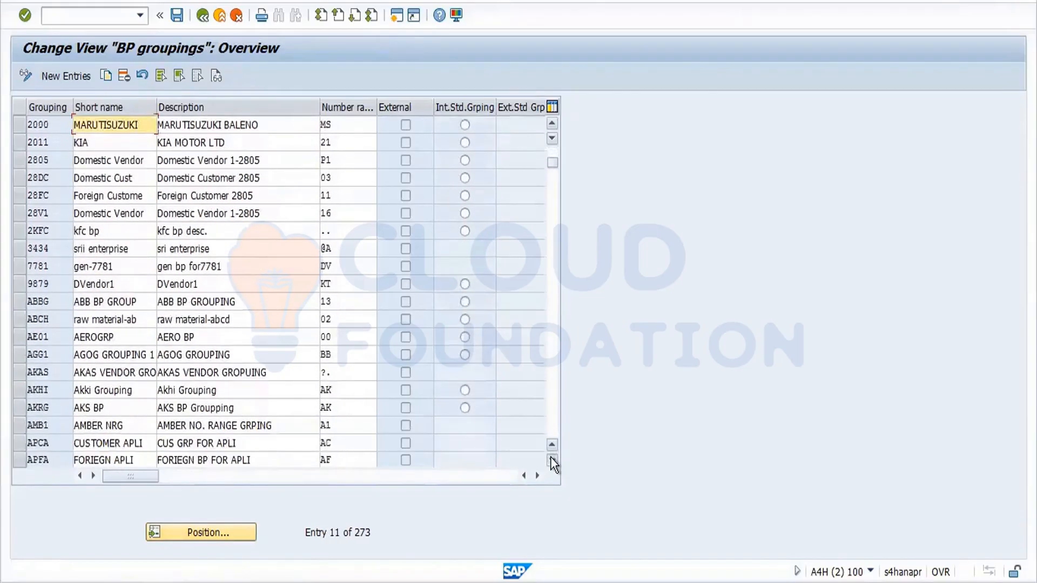
pyautogui.click(552, 460)
pyautogui.click(552, 461)
pyautogui.click(552, 460)
pyautogui.click(552, 460)
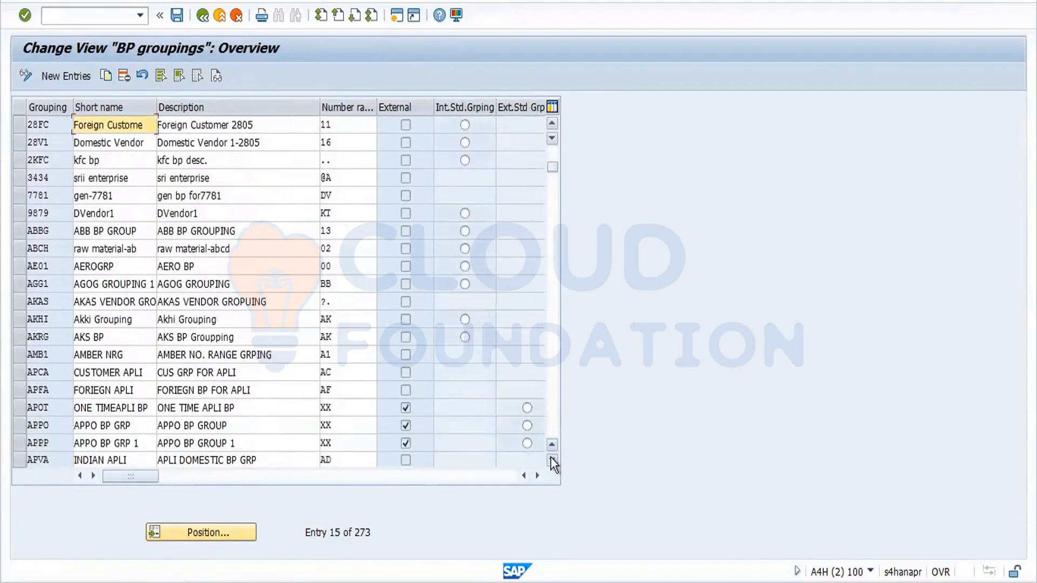
pyautogui.click(552, 460)
pyautogui.click(552, 461)
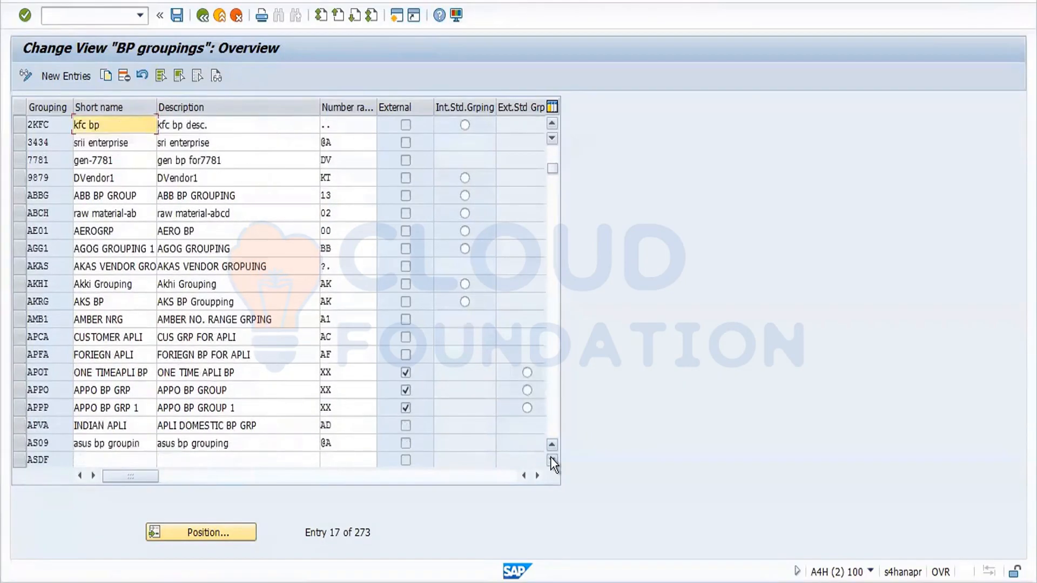
pyautogui.click(552, 460)
pyautogui.click(552, 461)
pyautogui.click(552, 460)
pyautogui.click(552, 460)
pyautogui.click(552, 460)
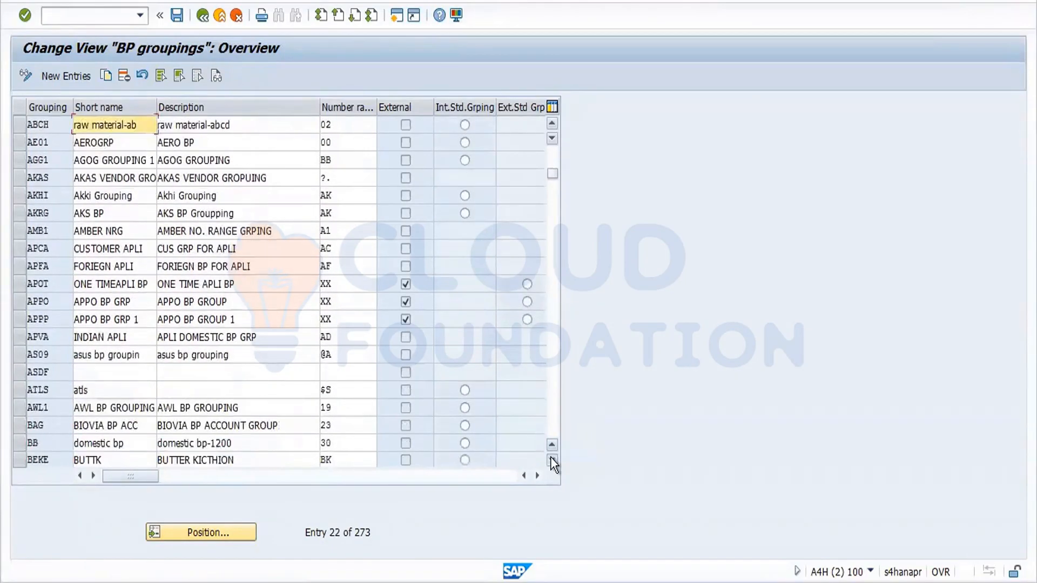
pyautogui.click(552, 460)
pyautogui.click(552, 460)
pyautogui.click(552, 460)
pyautogui.click(552, 460)
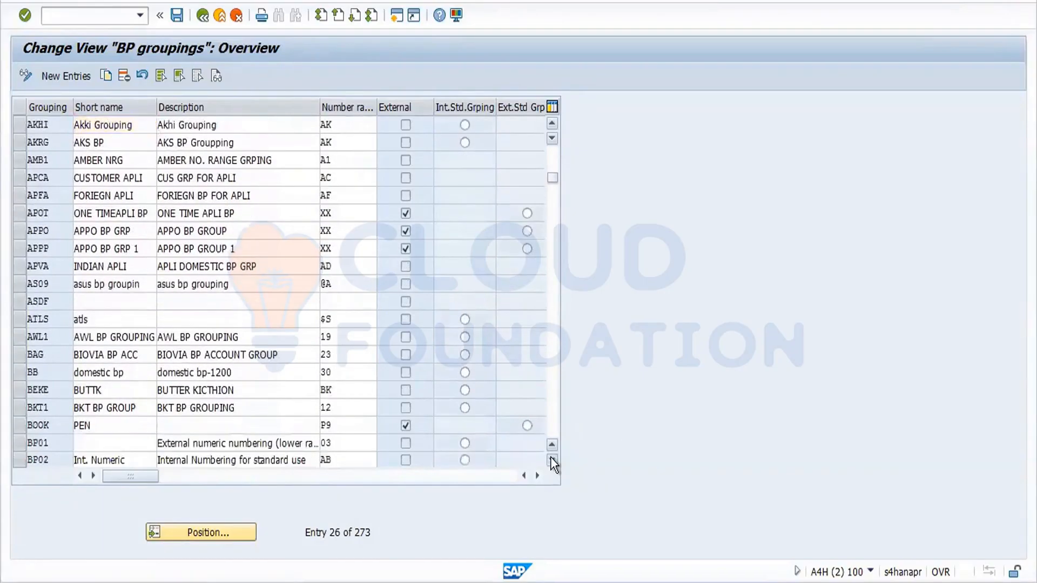
pyautogui.click(552, 460)
pyautogui.click(552, 460)
pyautogui.click(552, 461)
pyautogui.click(551, 460)
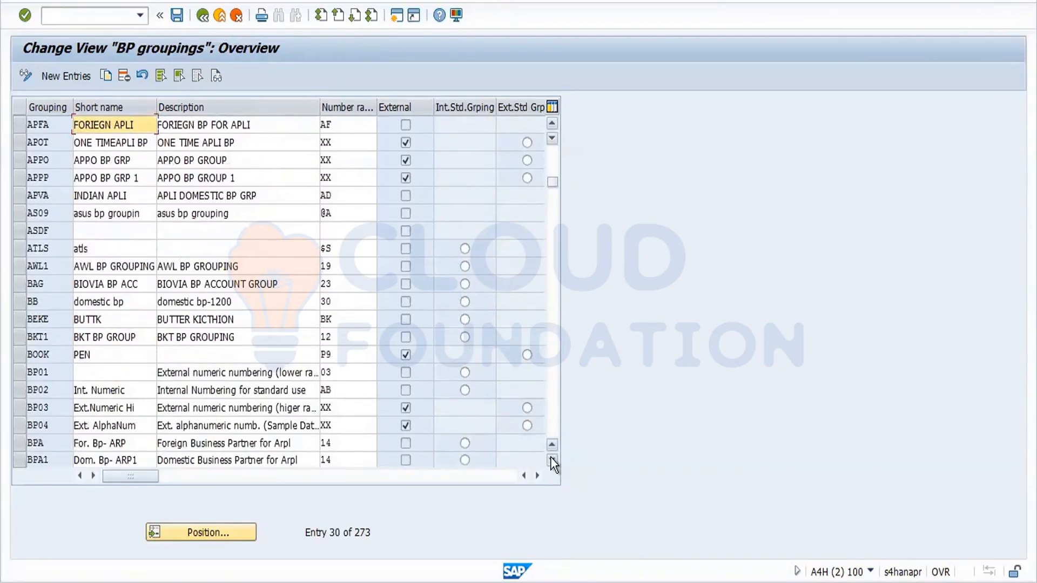
pyautogui.click(552, 460)
pyautogui.click(552, 461)
pyautogui.click(552, 461)
pyautogui.click(552, 460)
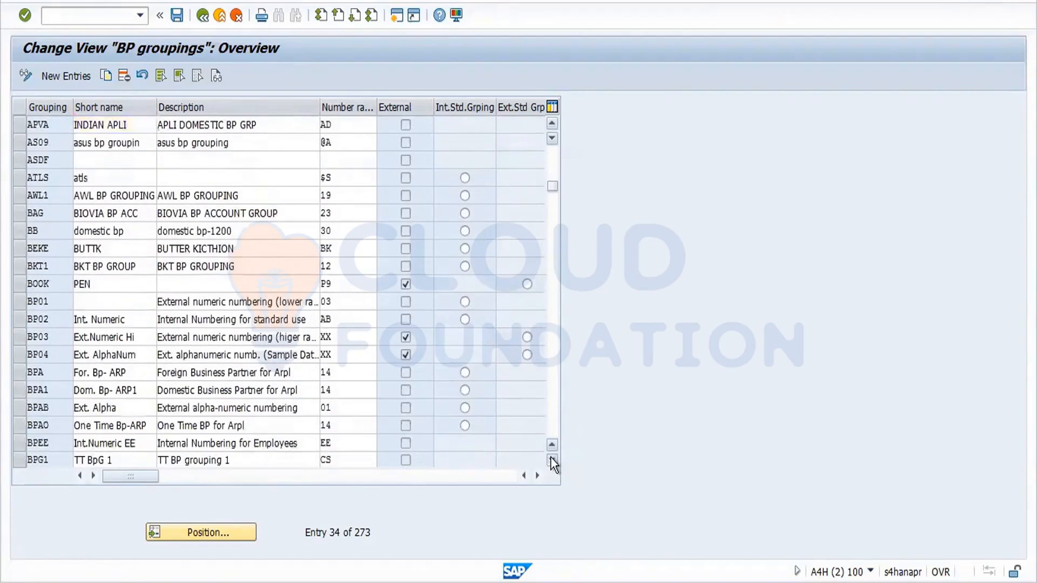
pyautogui.click(552, 460)
pyautogui.click(552, 460)
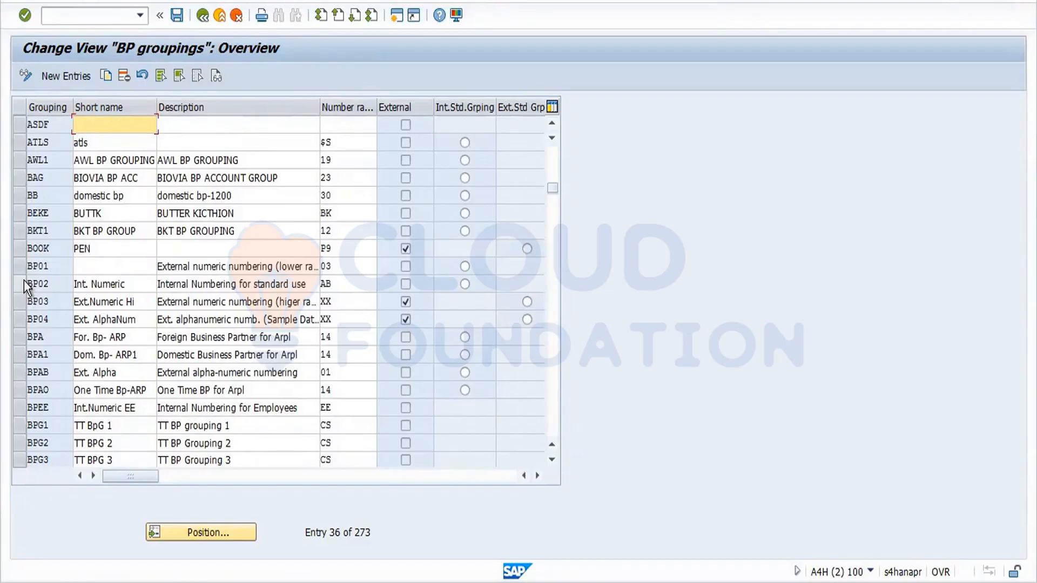
pyautogui.click(20, 266)
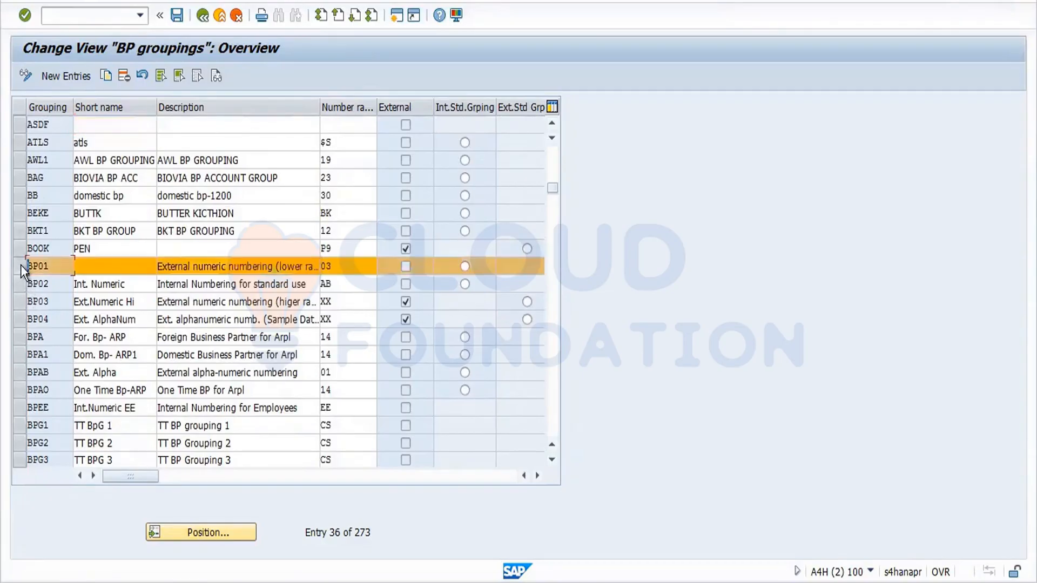
# Copy grouping BP01 and set the new code to FOR1 with short name ford.
pyautogui.click(108, 72)
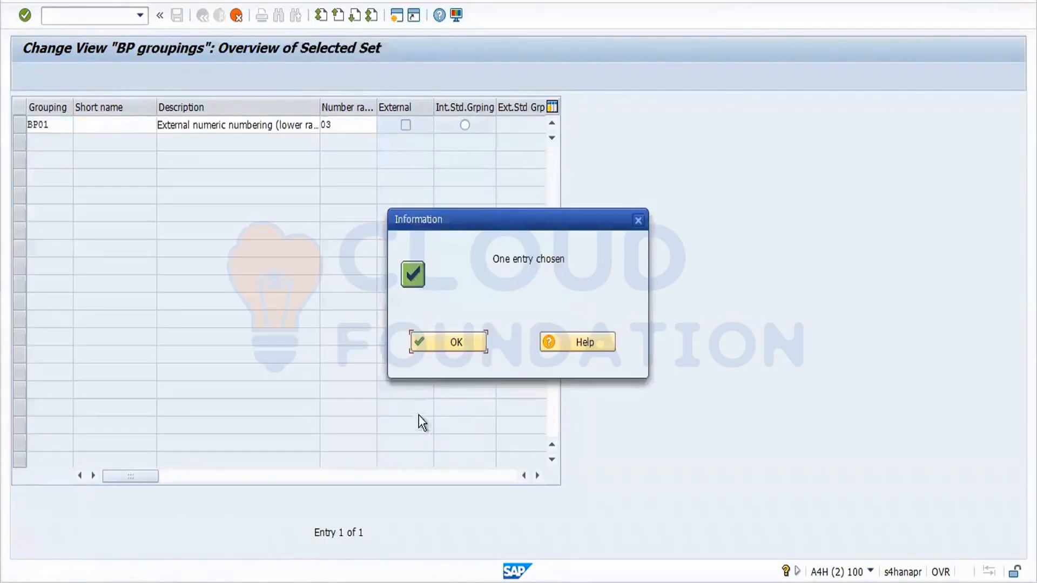
pyautogui.click(450, 348)
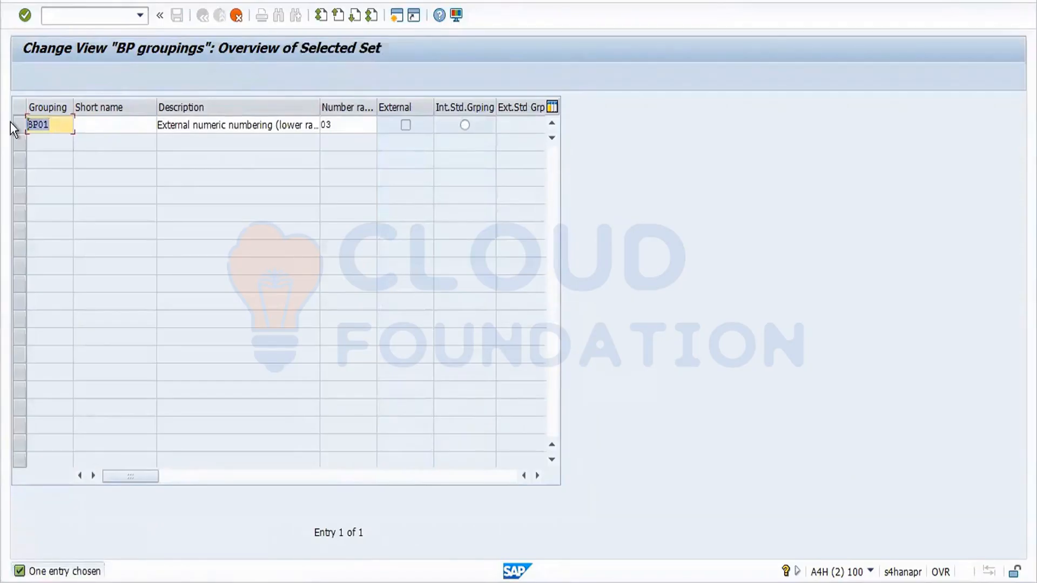
pyautogui.press('Delete')
pyautogui.press('Delete')
pyautogui.press('Delete')
pyautogui.press('Delete')
pyautogui.write('for1')
pyautogui.press('Tab')
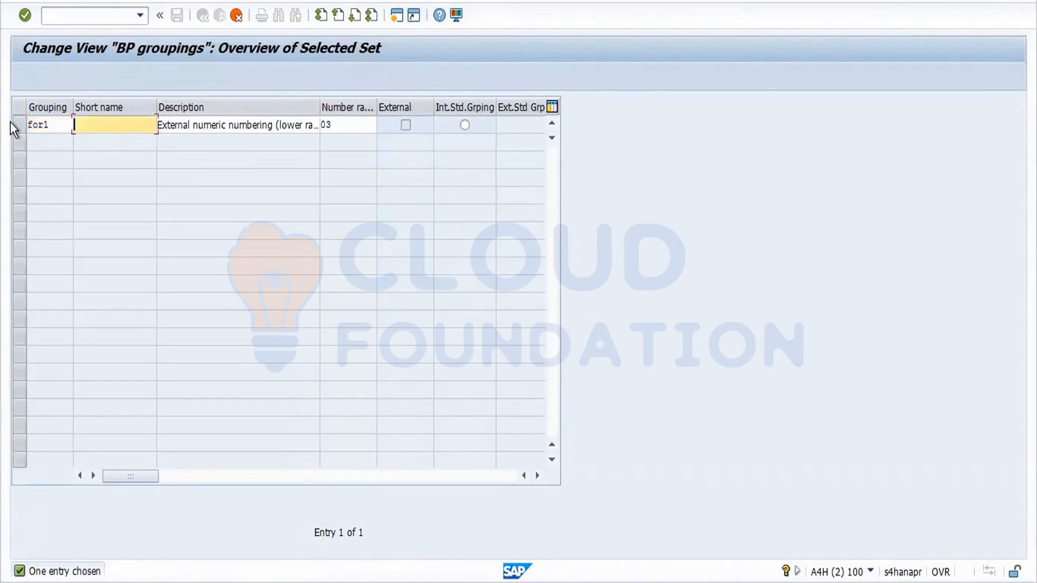
pyautogui.write('ford')
# Give the FOR1 copy number range #1 and description Internal, then confirm the entry.
pyautogui.click(341, 125)
pyautogui.press('BackSpace')
pyautogui.press('BackSpace')
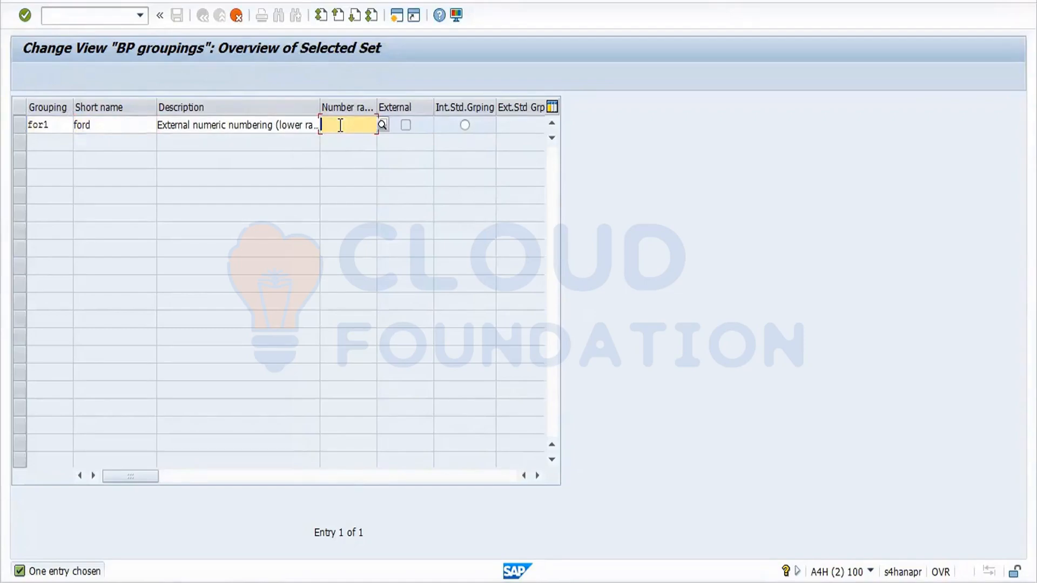
pyautogui.write('#1')
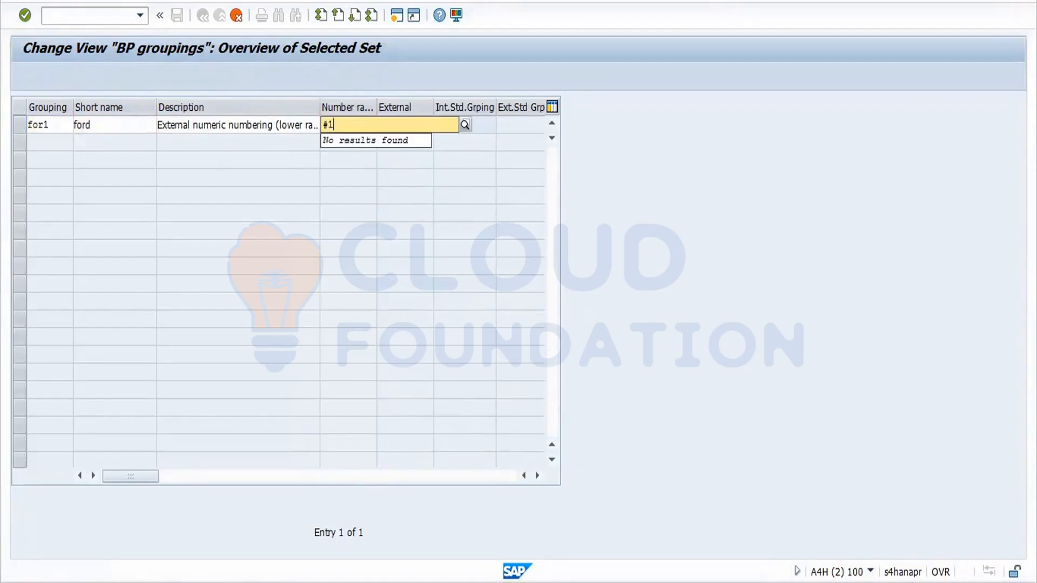
pyautogui.click(340, 154)
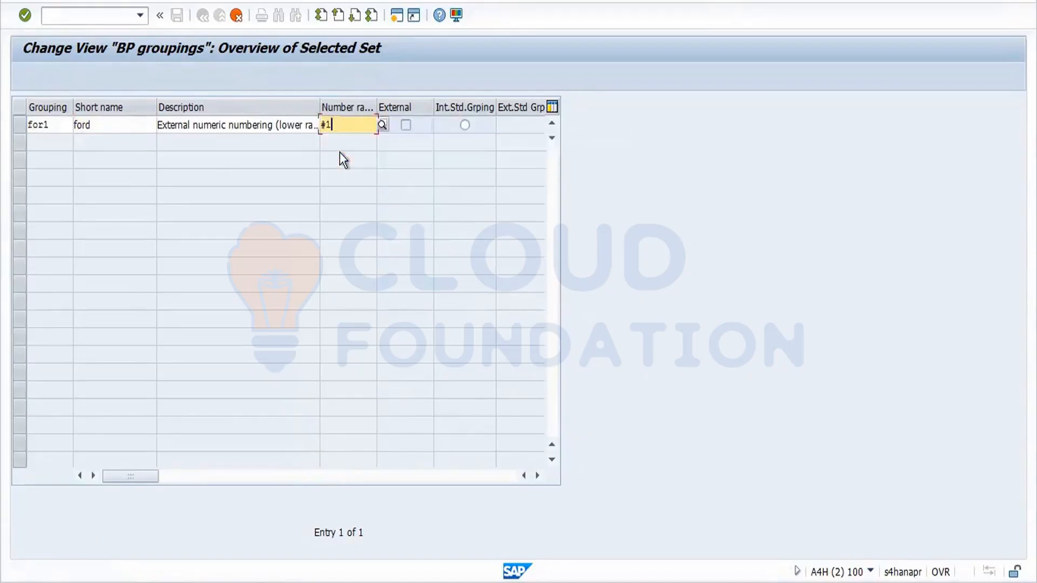
pyautogui.moveTo(209, 124); pyautogui.dragTo(379, 171)
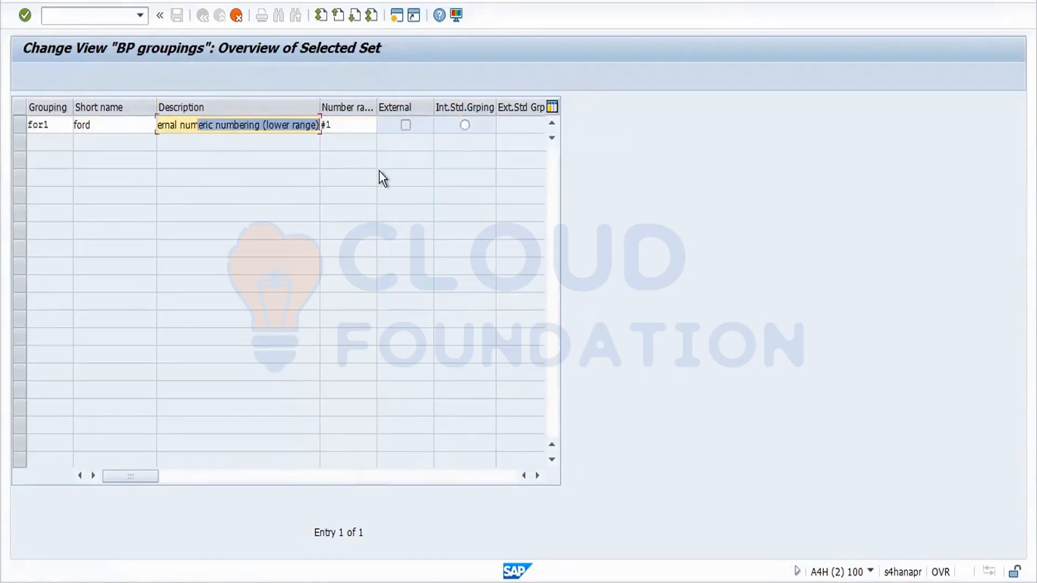
pyautogui.press('BackSpace')
pyautogui.press('BackSpace')
pyautogui.press('BackSpace')
pyautogui.press('BackSpace')
pyautogui.press('BackSpace')
pyautogui.press('BackSpace')
pyautogui.press('BackSpace')
pyautogui.press('BackSpace')
pyautogui.press('BackSpace')
pyautogui.press('BackSpace')
pyautogui.press('BackSpace')
pyautogui.press('BackSpace')
pyautogui.press('BackSpace')
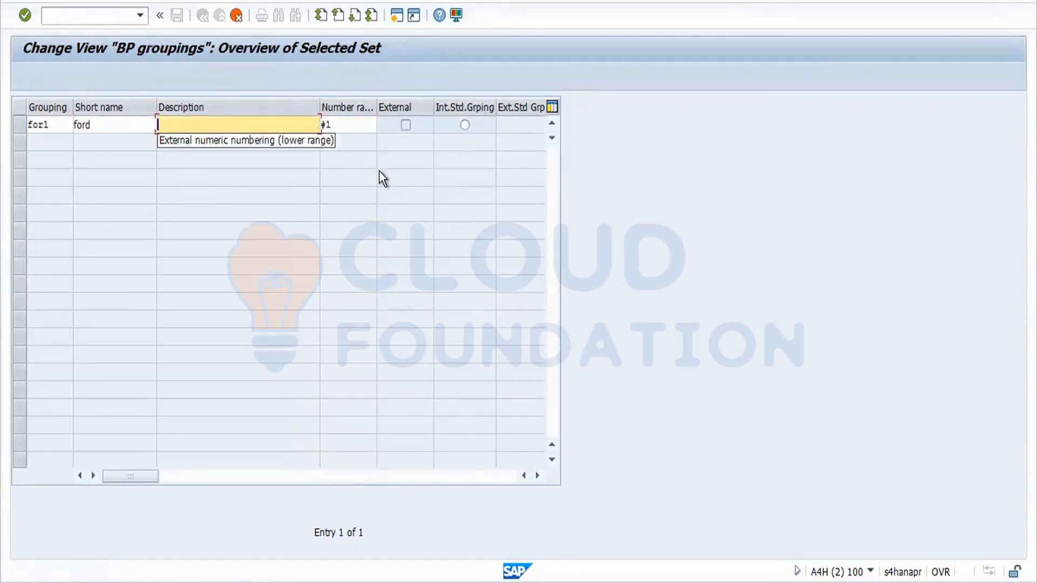
pyautogui.write('intern')
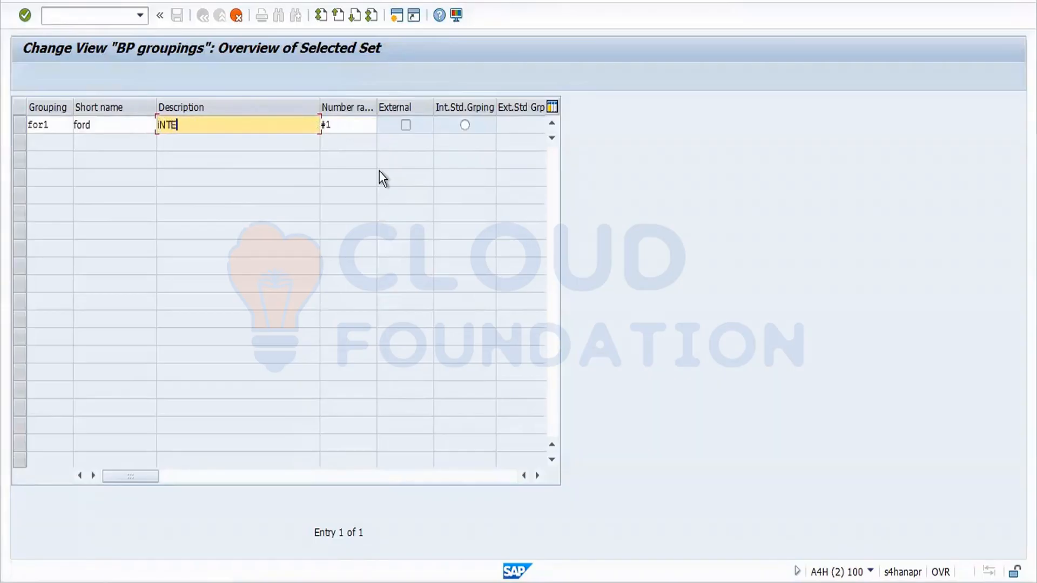
pyautogui.press('BackSpace')
pyautogui.press('BackSpace')
pyautogui.press('BackSpace')
pyautogui.press('BackSpace')
pyautogui.press('BackSpace')
pyautogui.press('BackSpace')
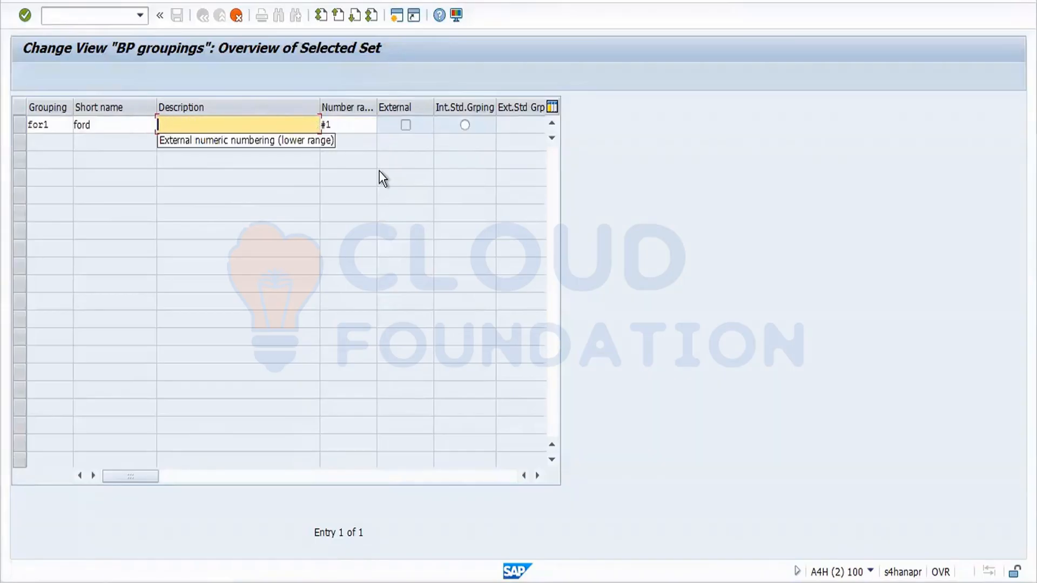
pyautogui.write('i')
pyautogui.press('BackSpace')
pyautogui.write('internal')
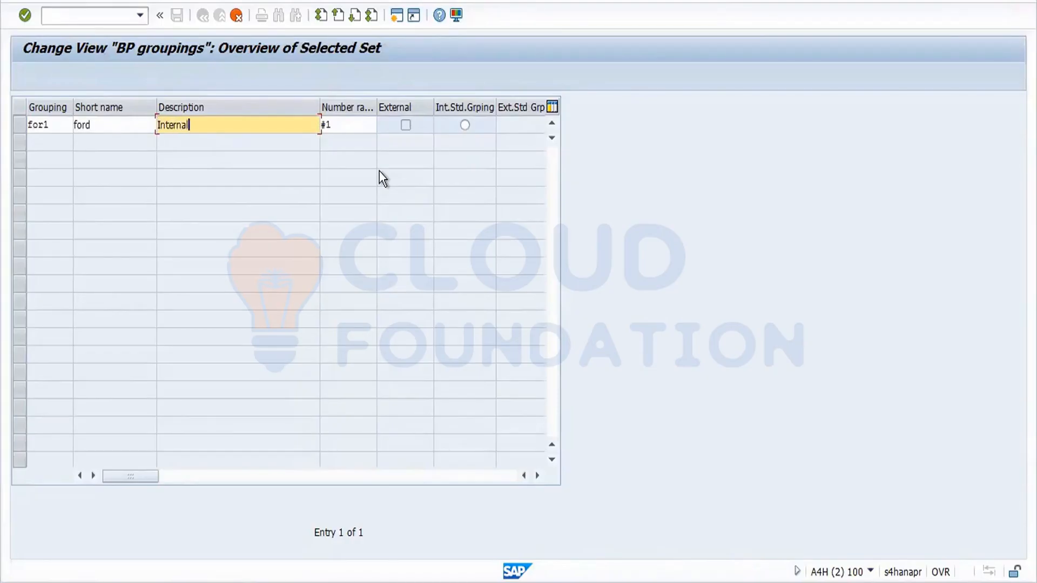
pyautogui.press('Return')
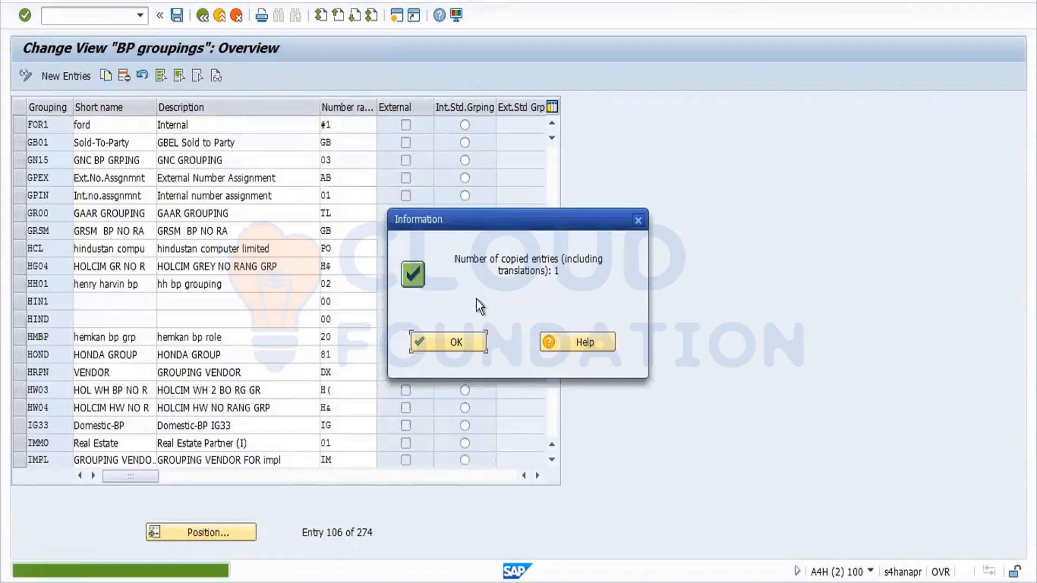
# Save grouping FOR1 under the customizing request and go back to the IMG tree.
pyautogui.click(468, 342)
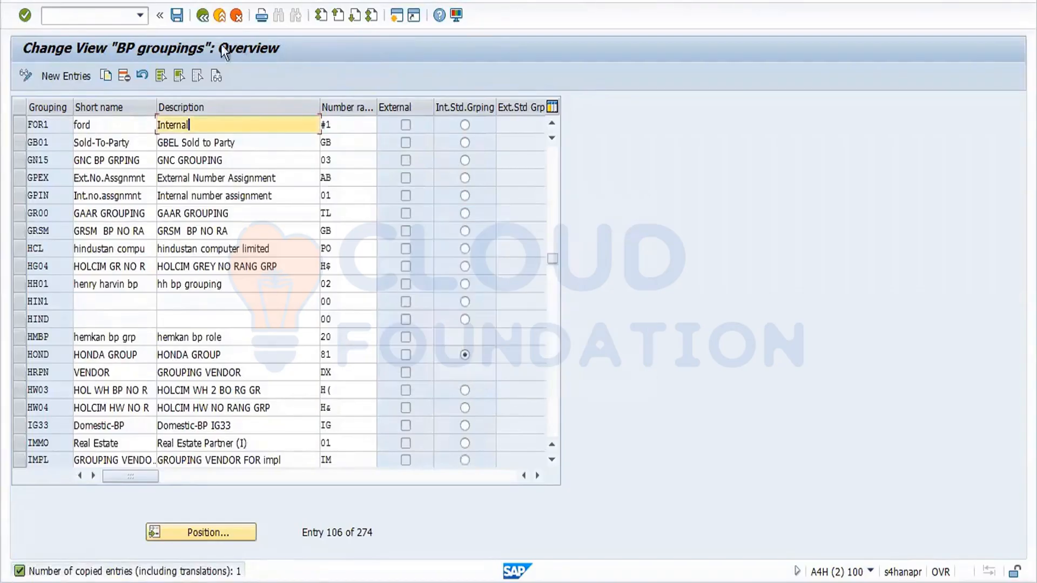
pyautogui.click(177, 16)
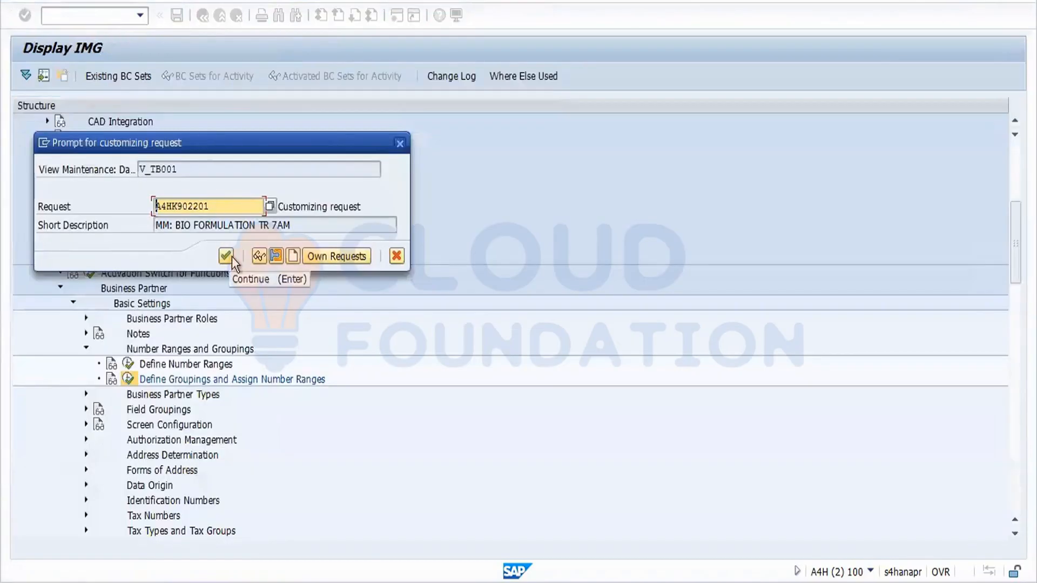
pyautogui.click(232, 257)
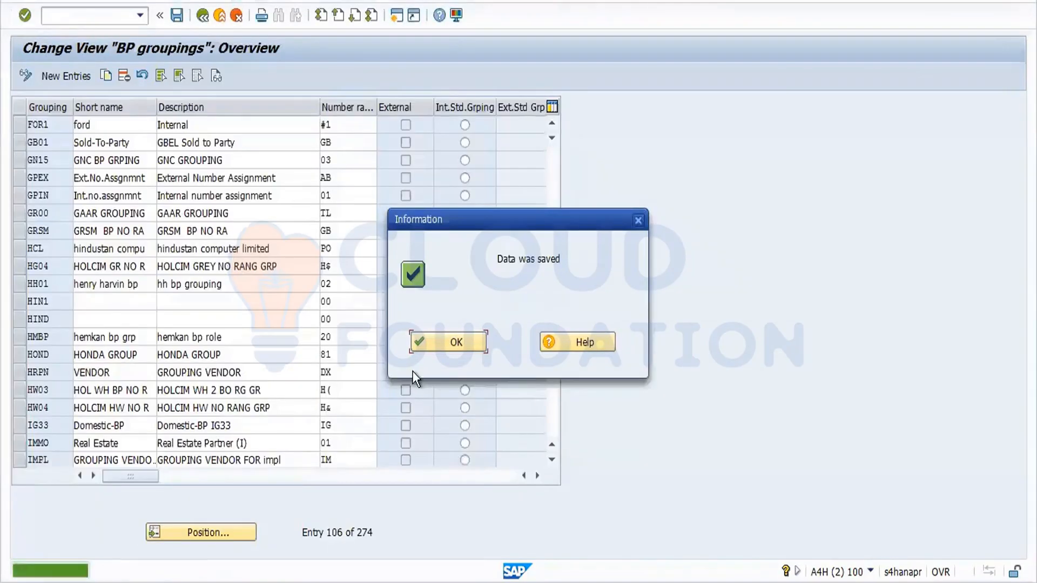
pyautogui.click(450, 341)
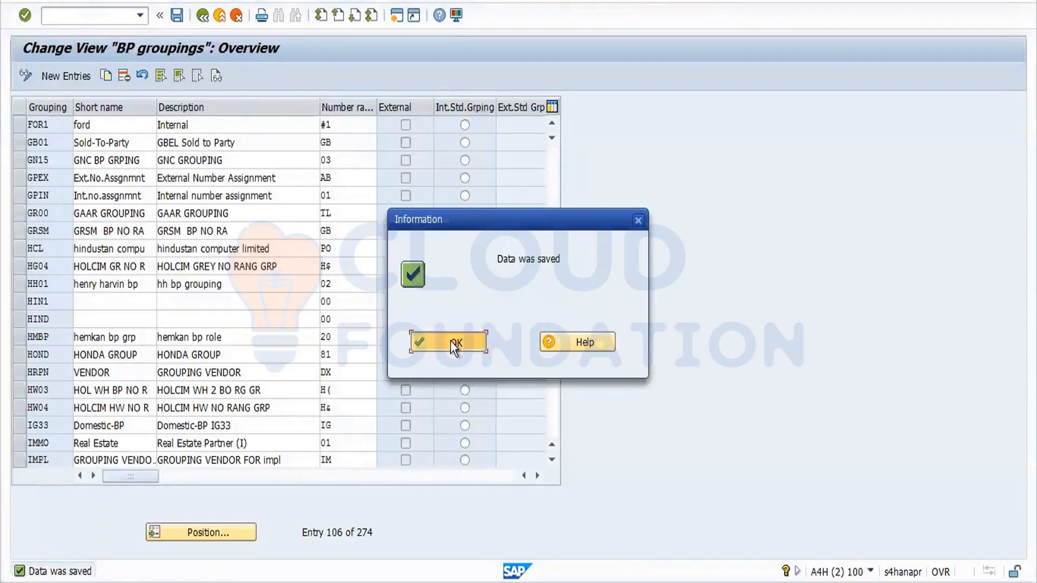
pyautogui.click(202, 20)
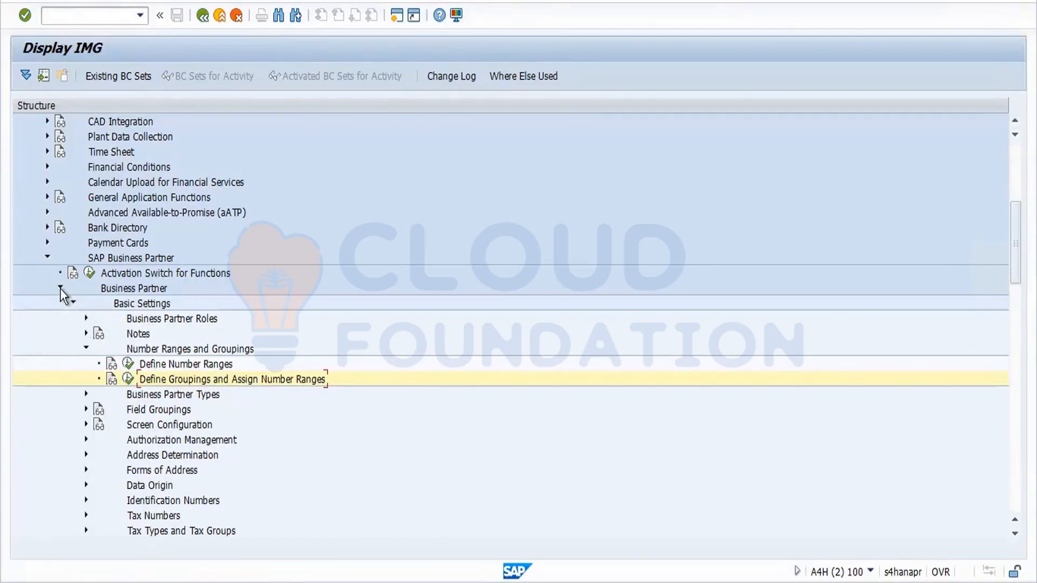
# Expand Customer/Vendor Integration down to Settings for Vendor Integration > Field Assignment > Assign Keys.
pyautogui.click(74, 304)
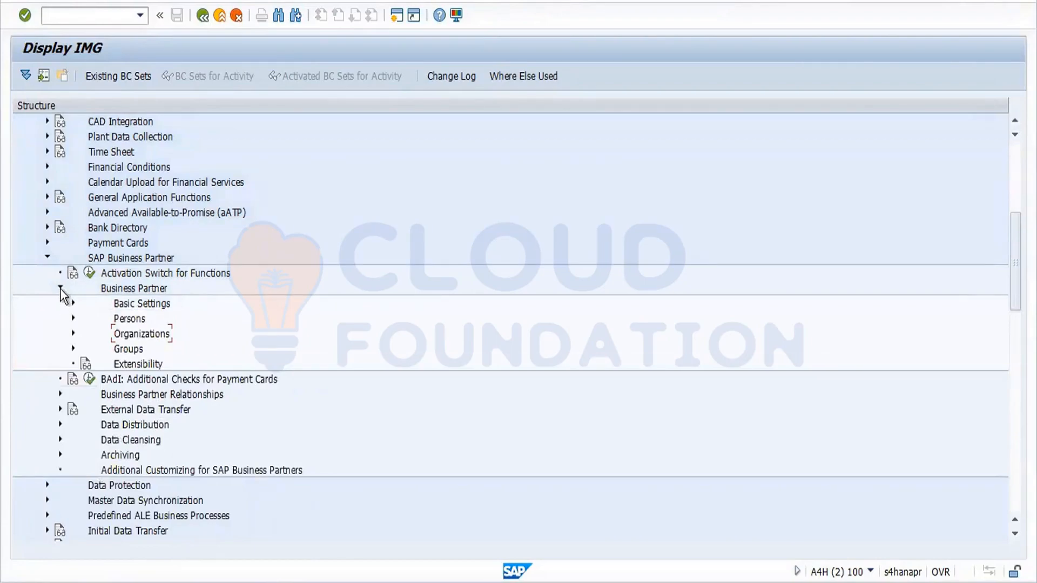
pyautogui.click(61, 289)
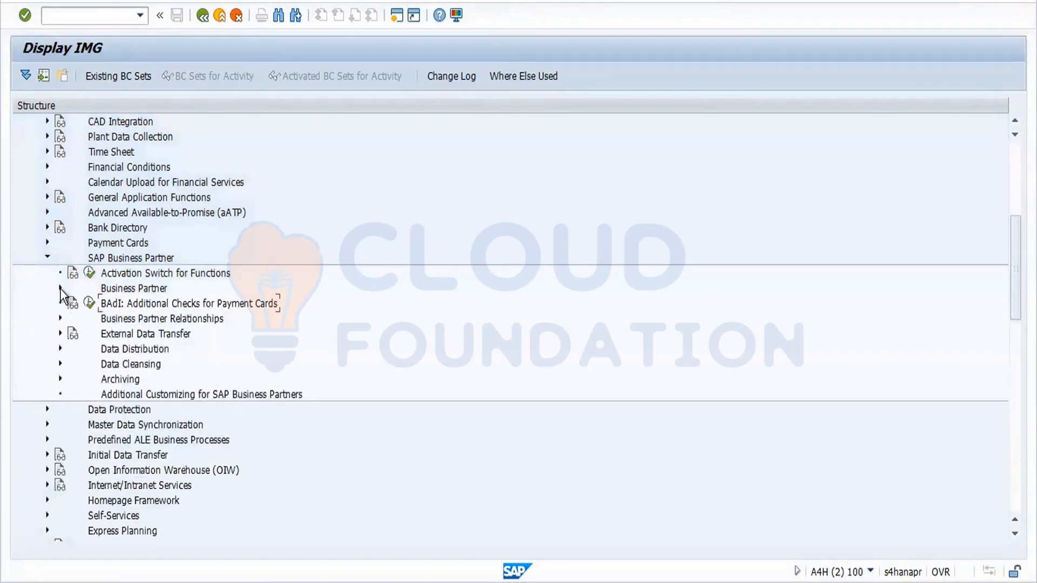
pyautogui.click(47, 425)
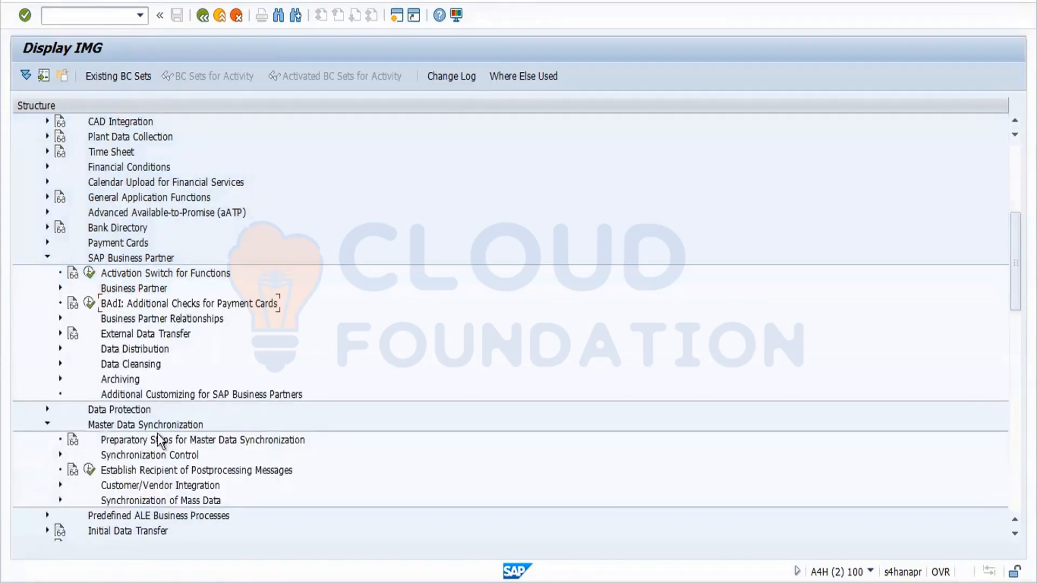
pyautogui.click(61, 485)
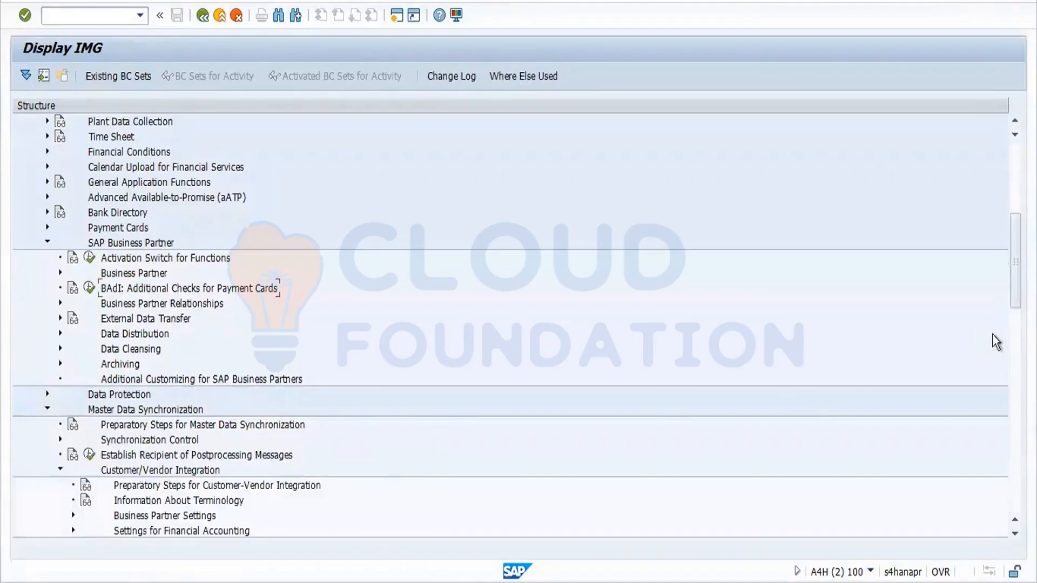
pyautogui.moveTo(1016, 277); pyautogui.dragTo(1016, 317)
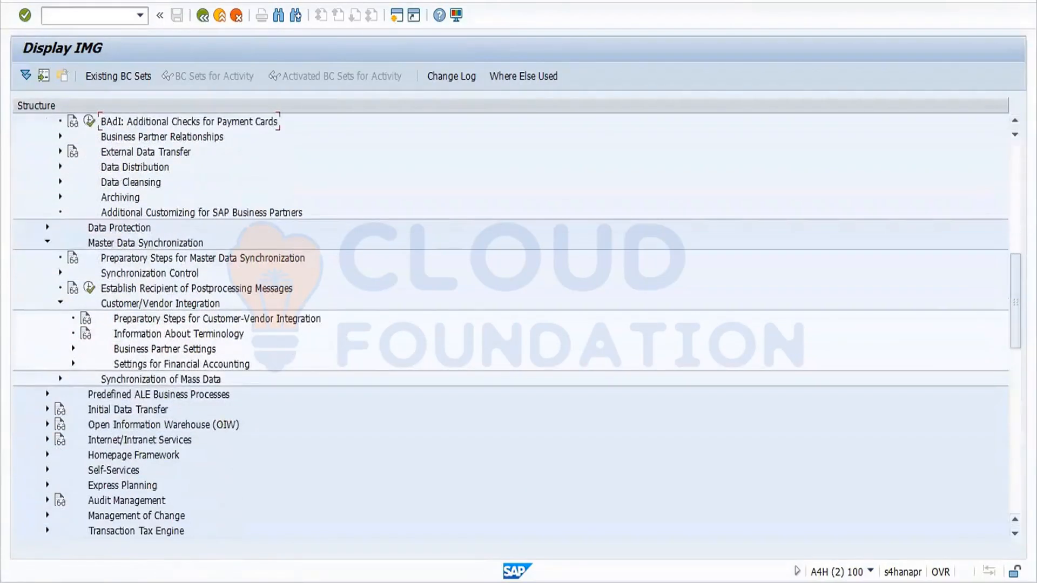
pyautogui.click(72, 348)
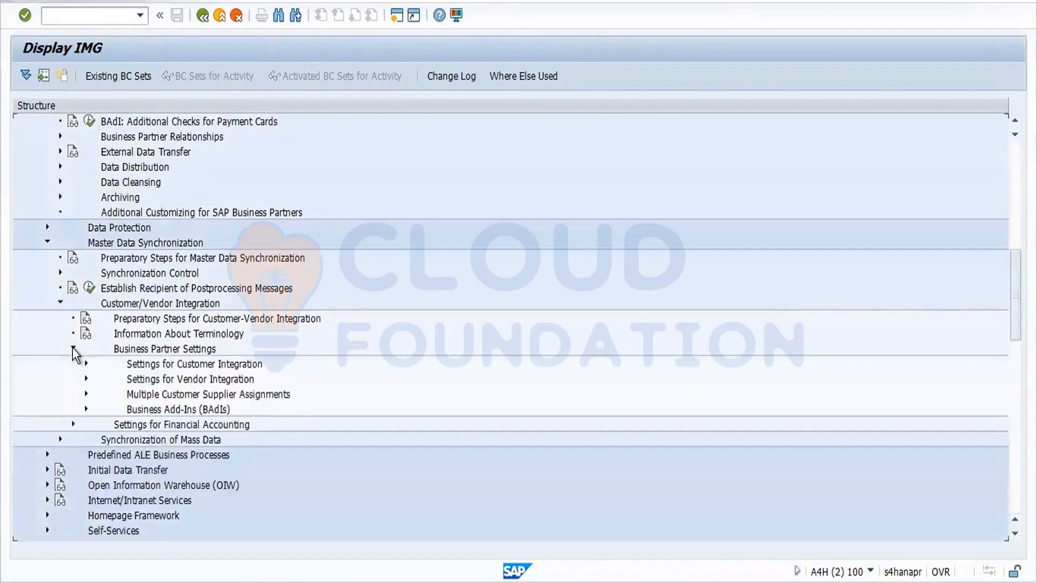
pyautogui.click(85, 378)
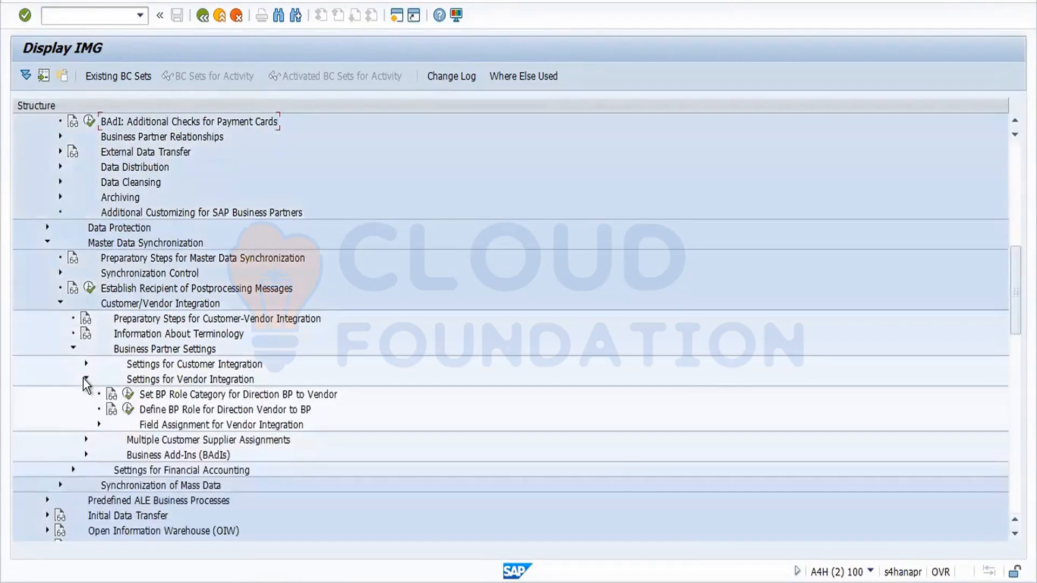
pyautogui.click(101, 424)
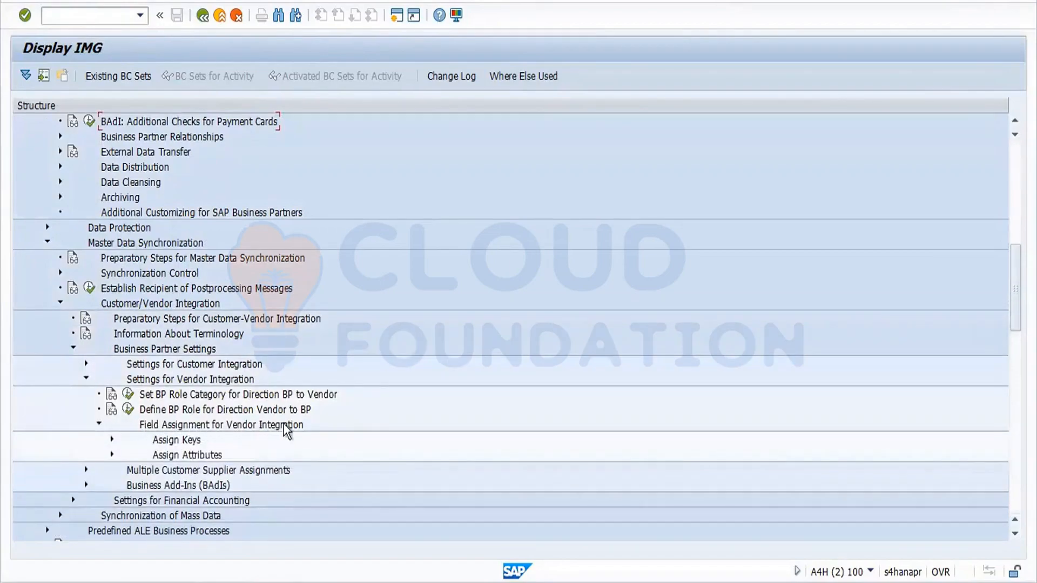
pyautogui.click(111, 453)
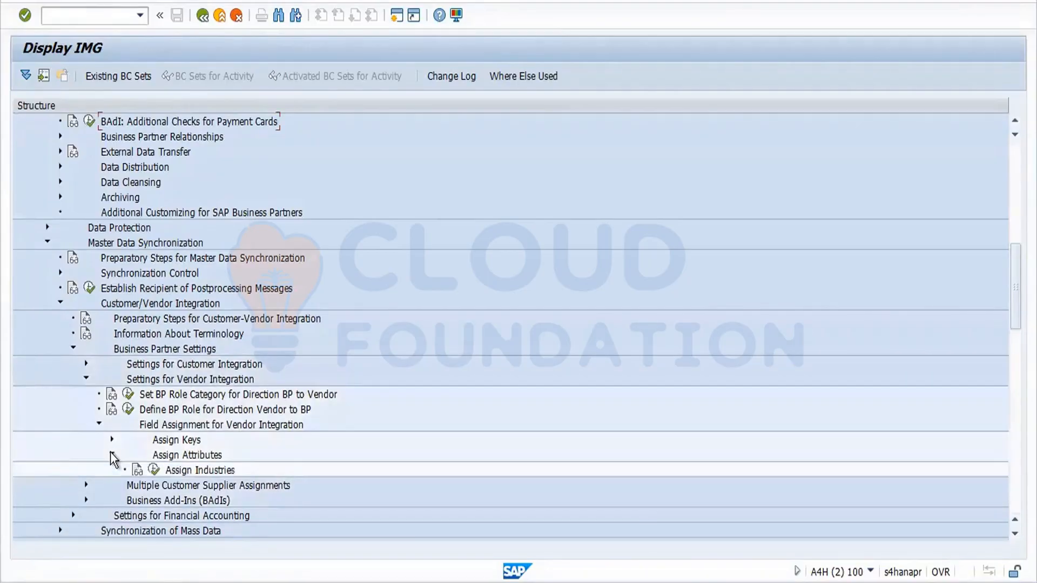
pyautogui.click(111, 439)
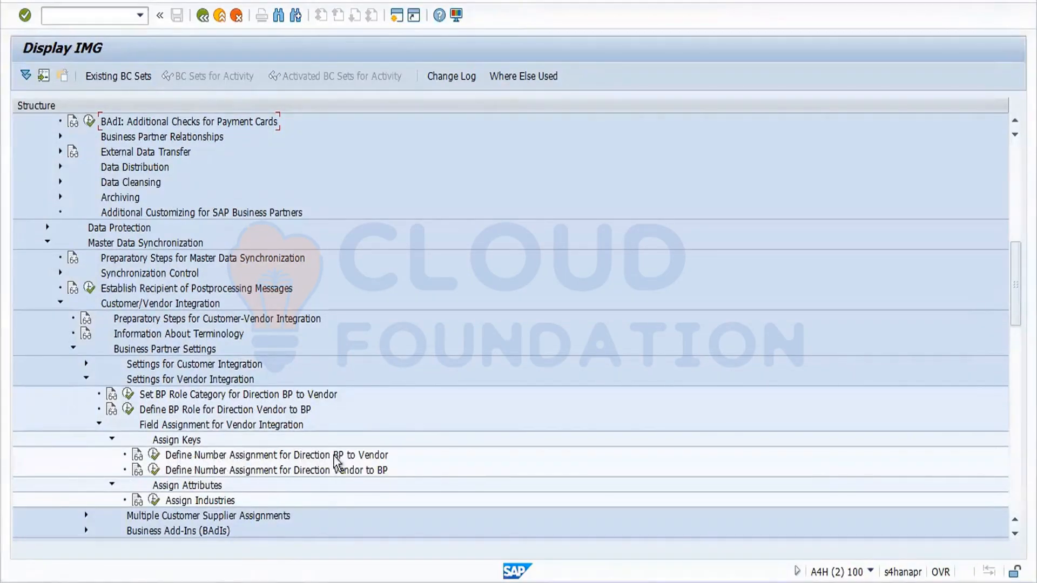
# Run Define Number Assignment BP to Vendor, search for for1 via Position, and open New Entries.
pyautogui.click(155, 455)
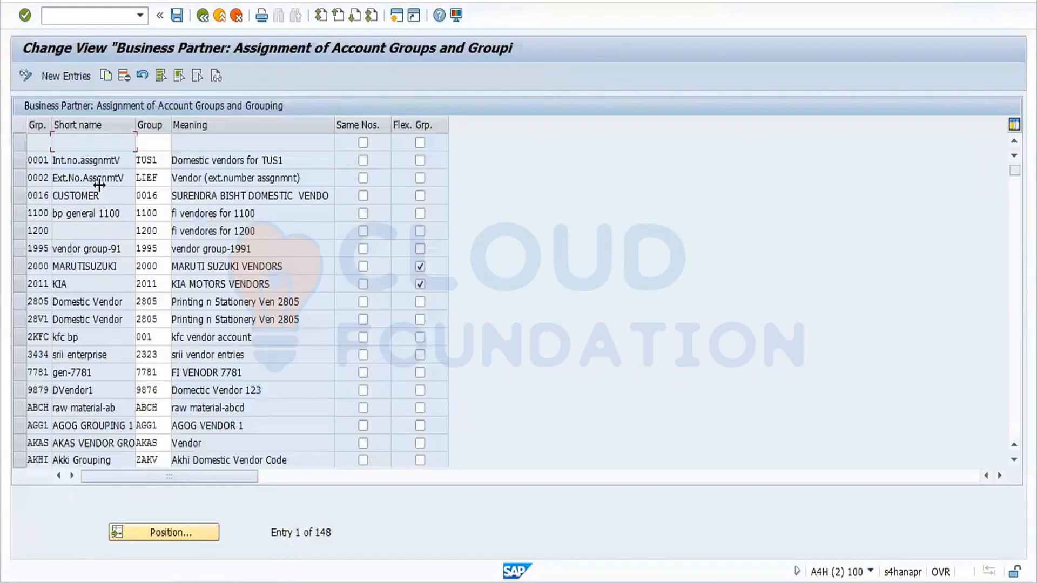
pyautogui.click(173, 530)
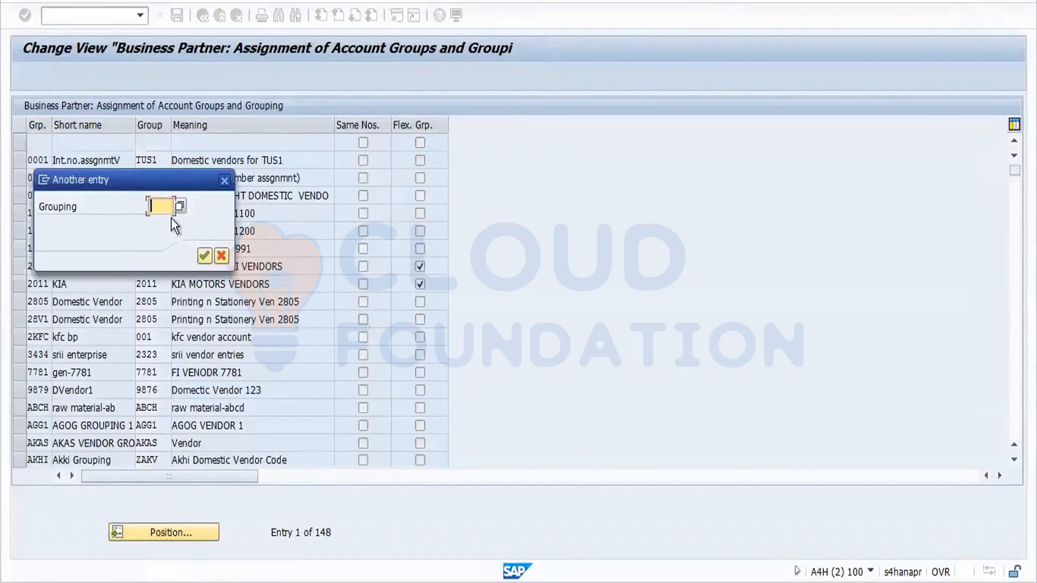
pyautogui.write('for1')
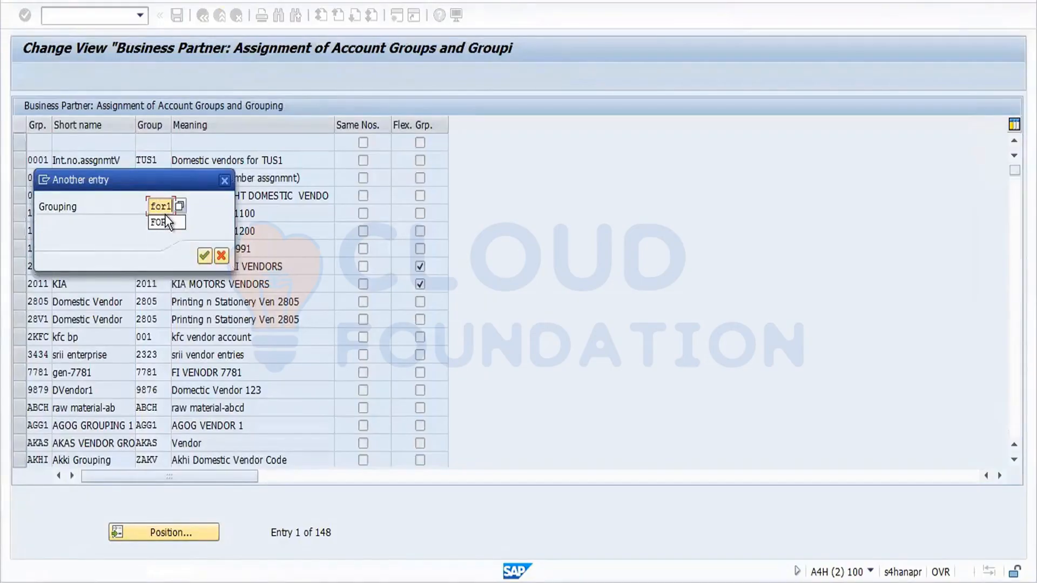
pyautogui.press('Return')
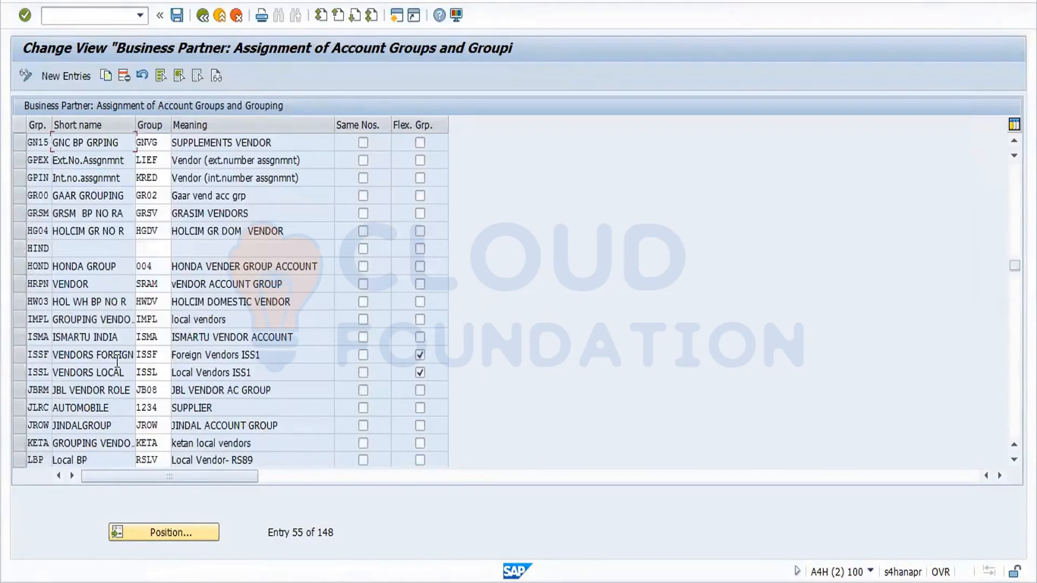
pyautogui.click(70, 74)
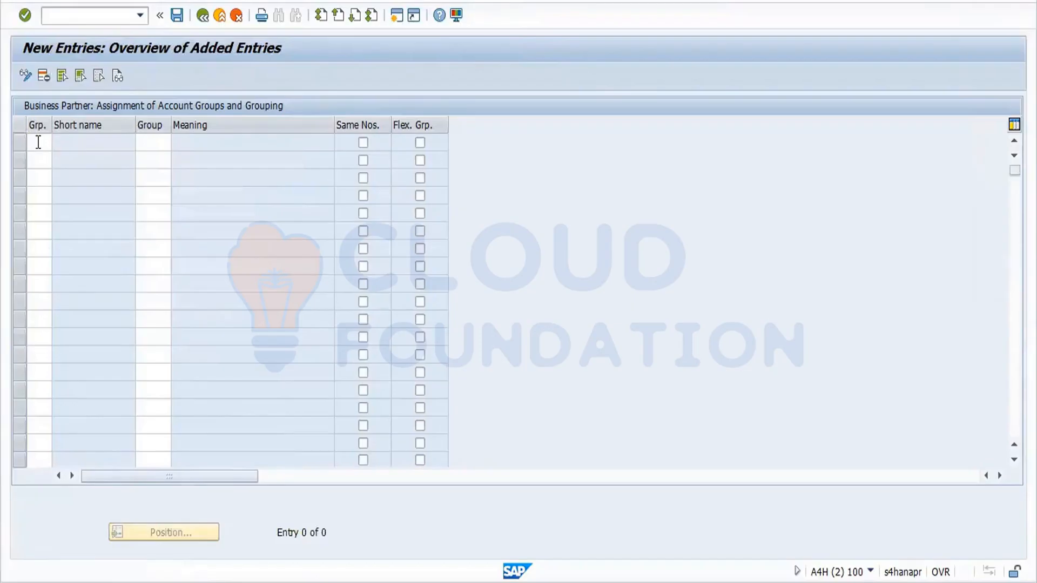
# Add a row assigning grouping FOR1 to vendor account group FOR1.
pyautogui.click(34, 142)
pyautogui.write('for1')
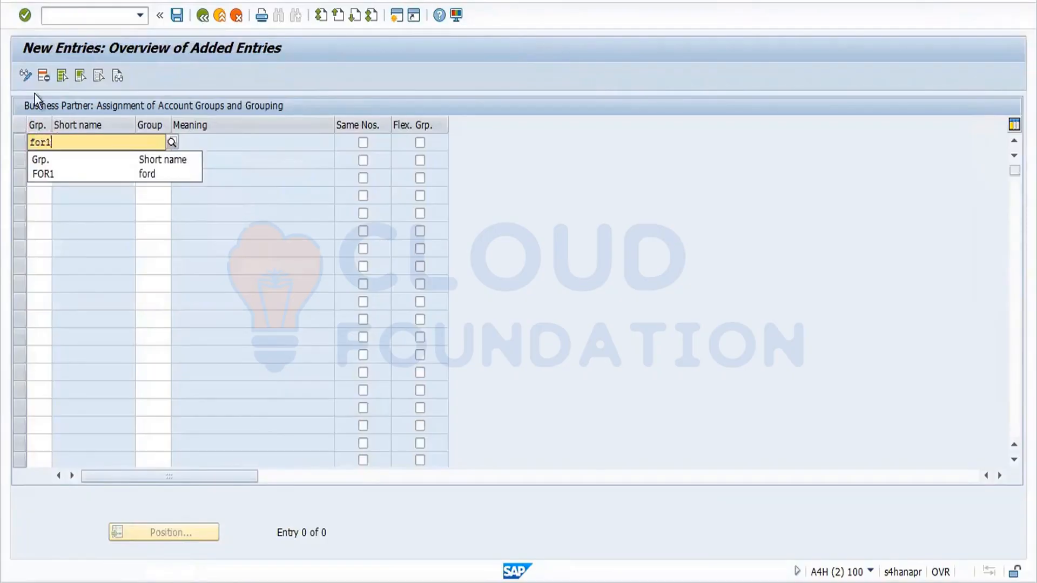
pyautogui.click(48, 174)
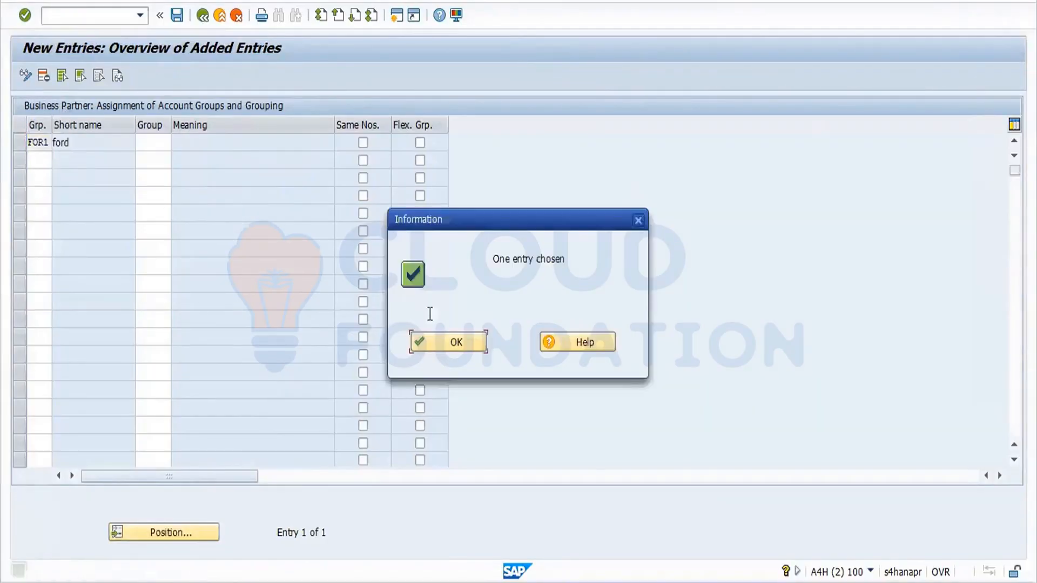
pyautogui.click(466, 342)
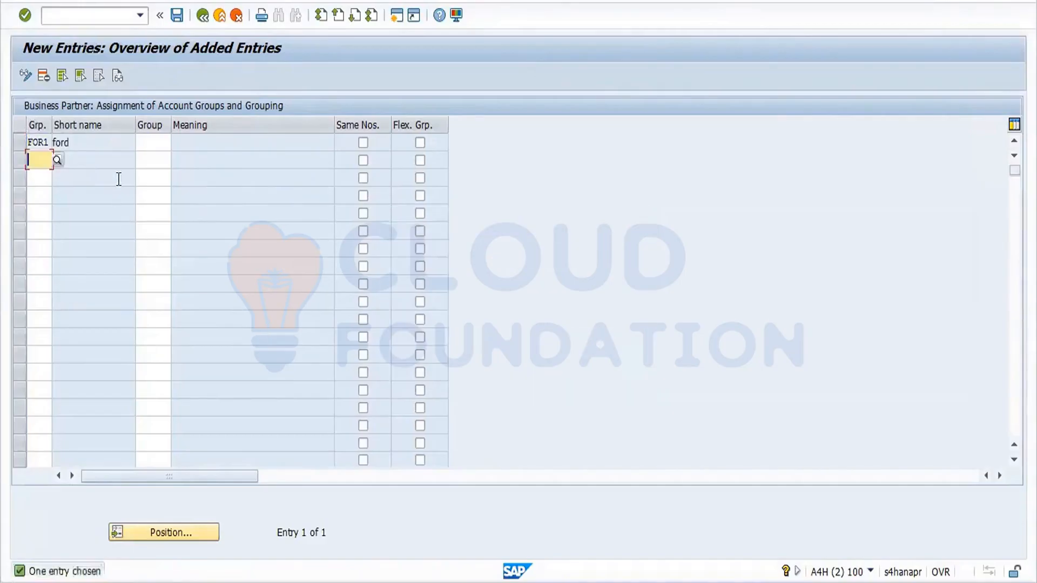
pyautogui.click(160, 143)
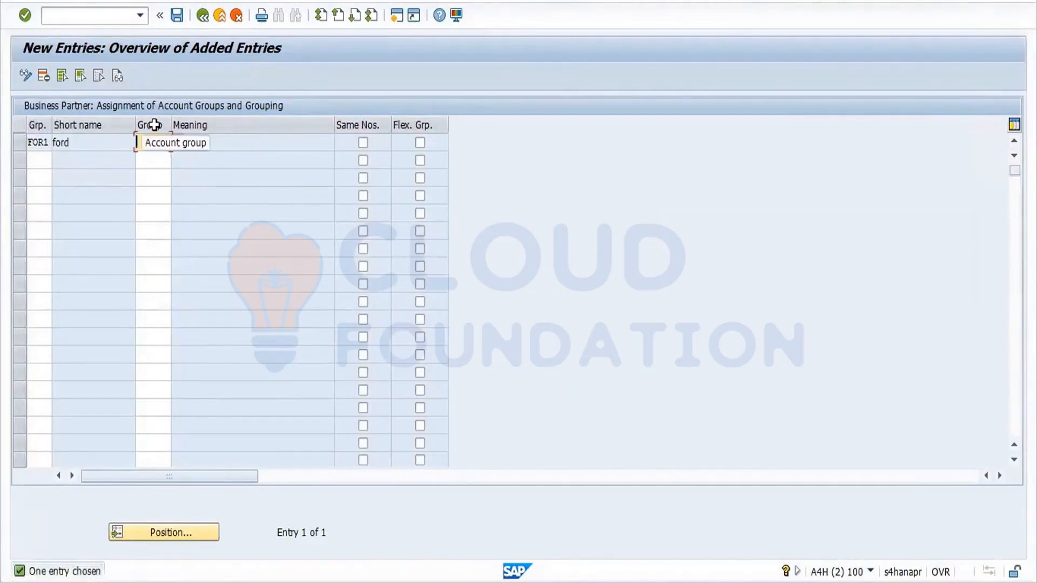
pyautogui.click(178, 140)
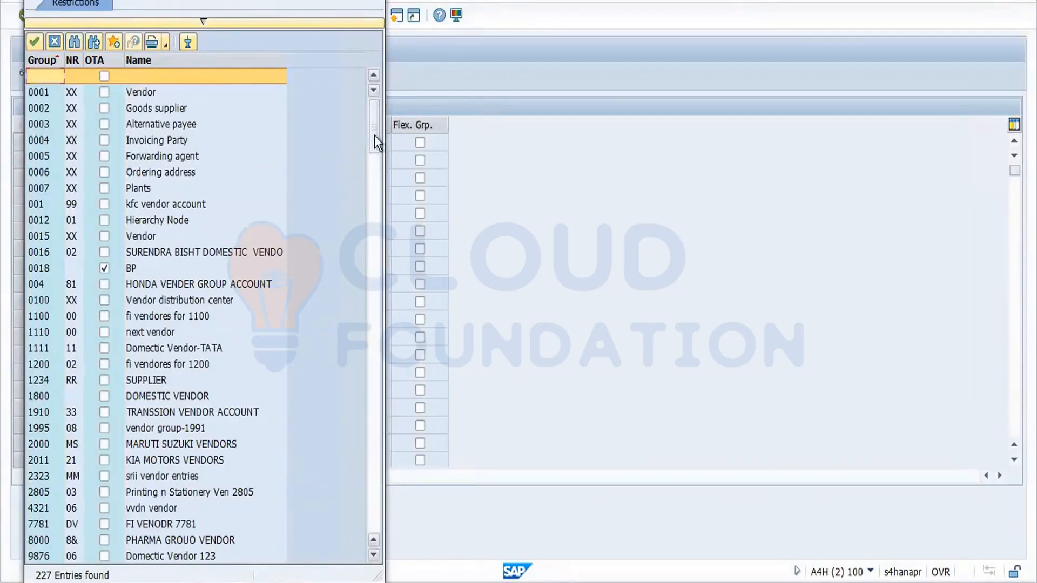
pyautogui.moveTo(374, 135); pyautogui.dragTo(374, 251)
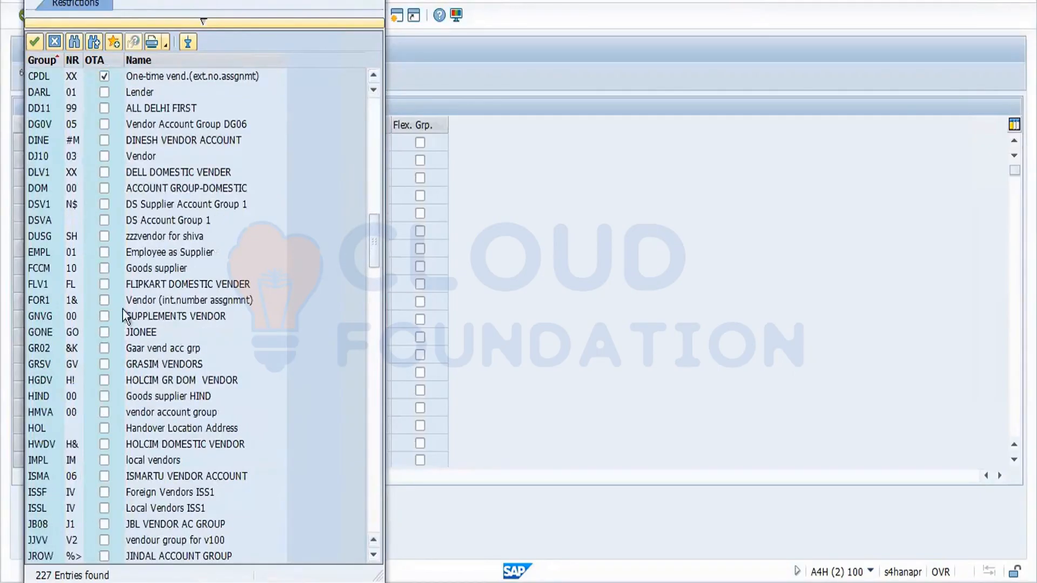
pyautogui.doubleClick(46, 299)
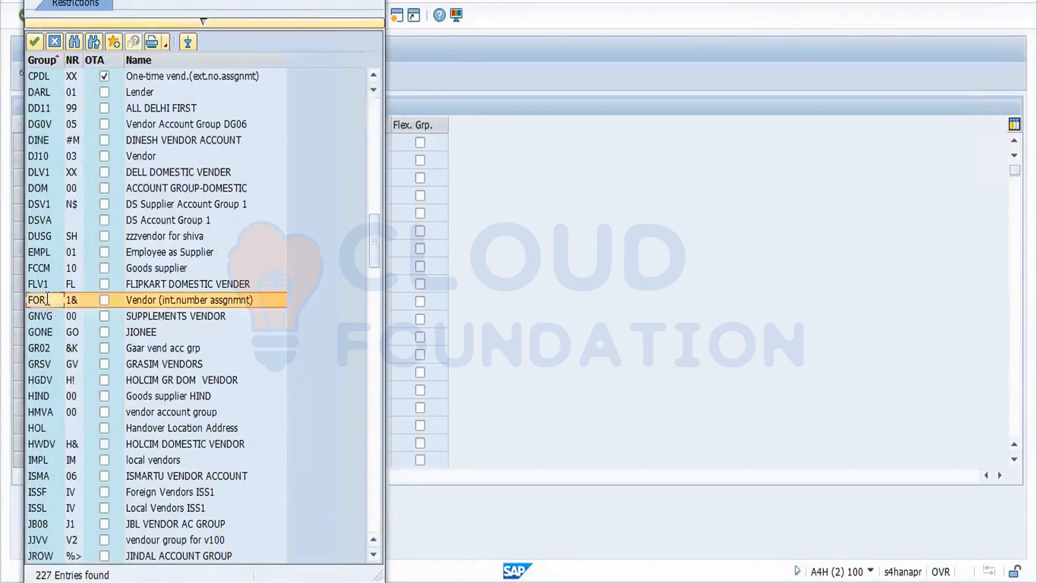
pyautogui.press('Return')
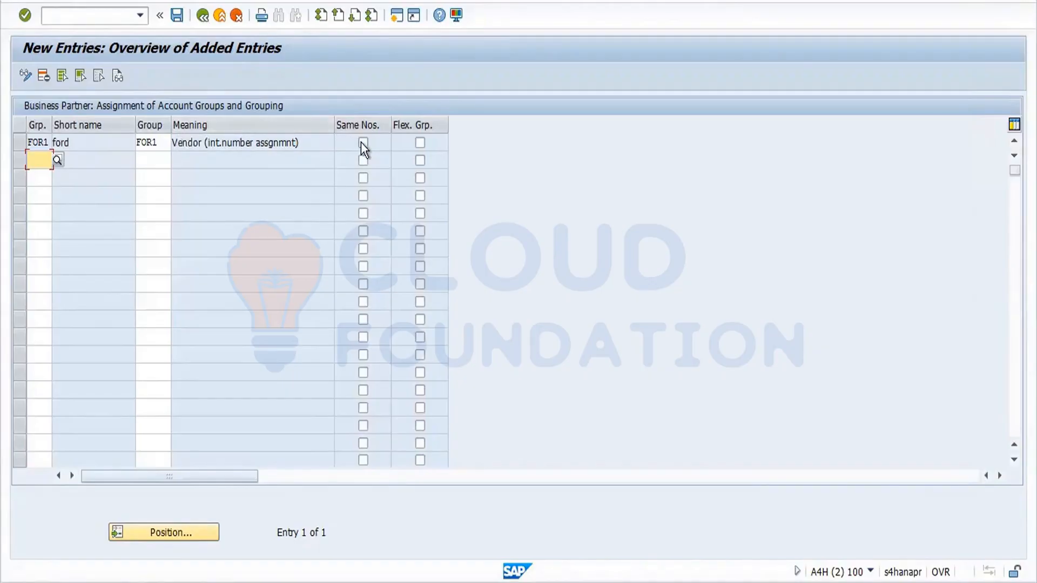
# Save the FOR1 assignment under the customizing request and return to the IMG tree.
pyautogui.click(177, 15)
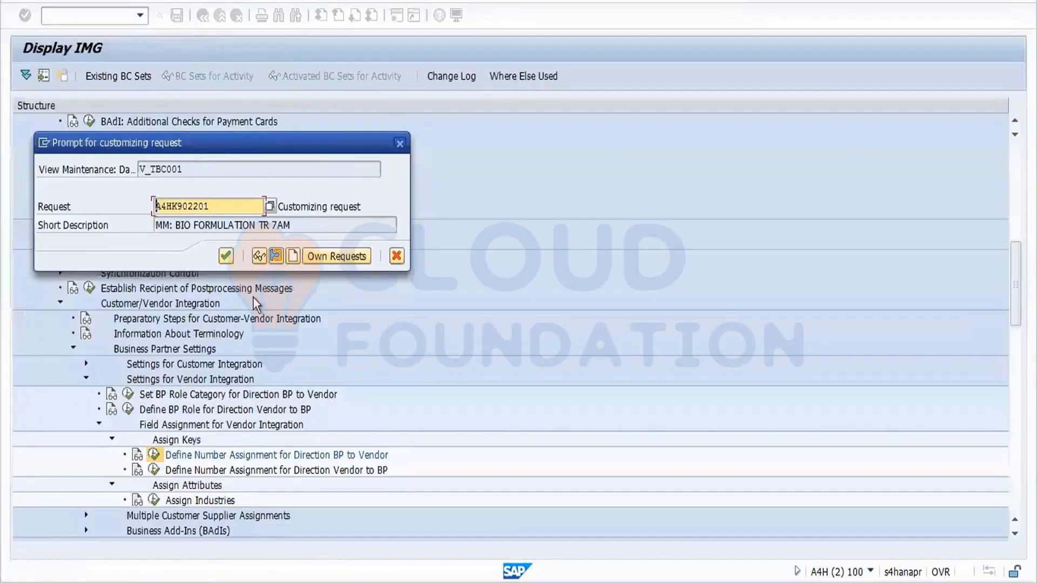
pyautogui.click(226, 256)
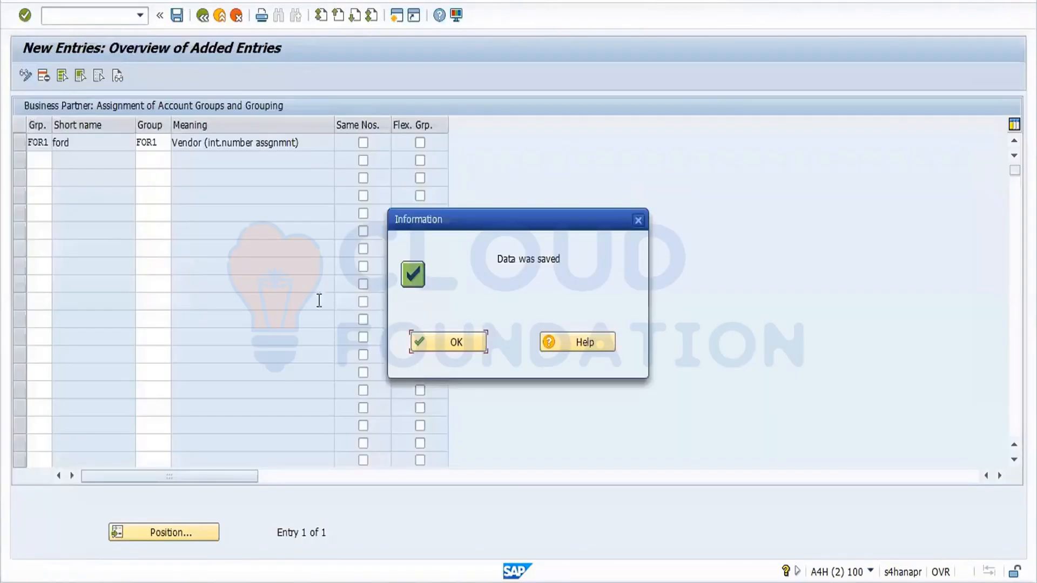
pyautogui.click(457, 343)
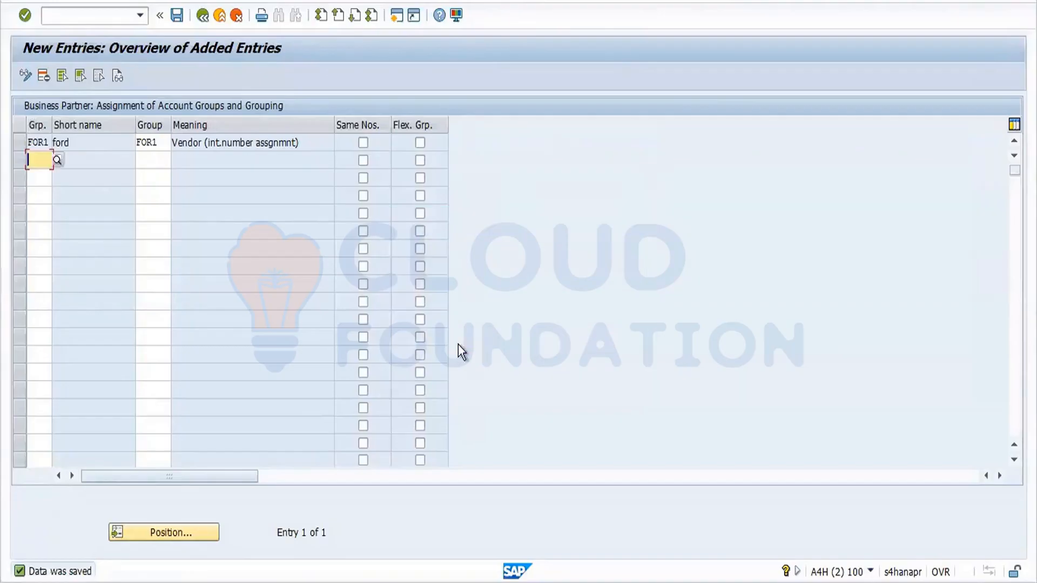
pyautogui.click(202, 16)
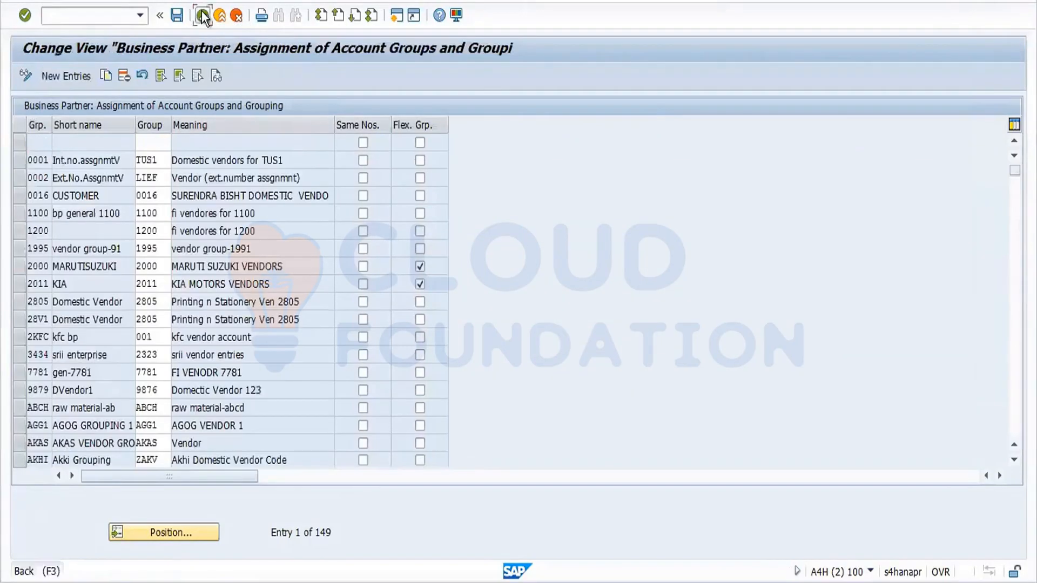
pyautogui.click(203, 16)
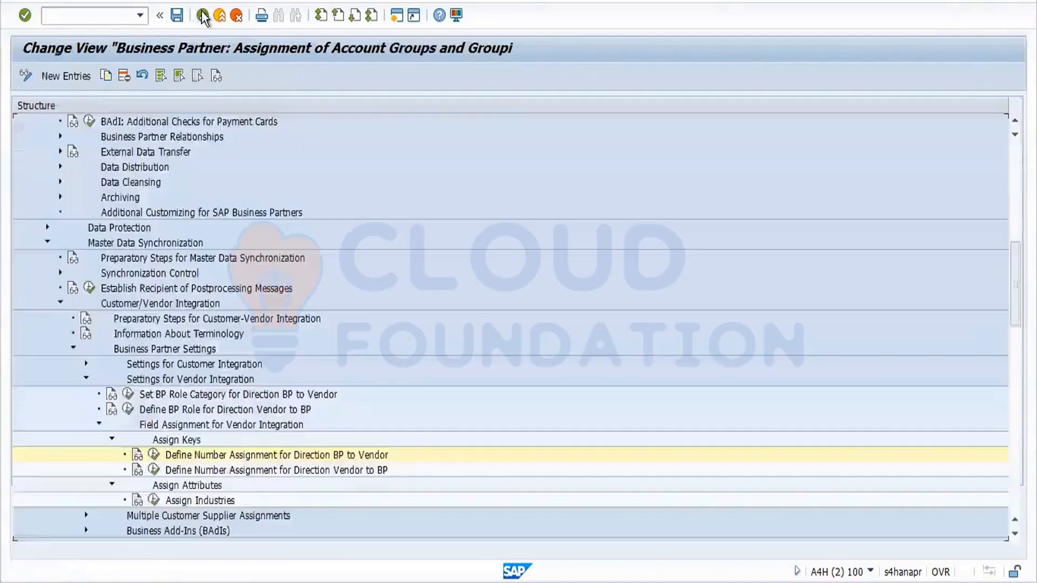
# Open Define Number Assignment for Direction BP to Customer under Settings for Customer Integration.
pyautogui.click(98, 425)
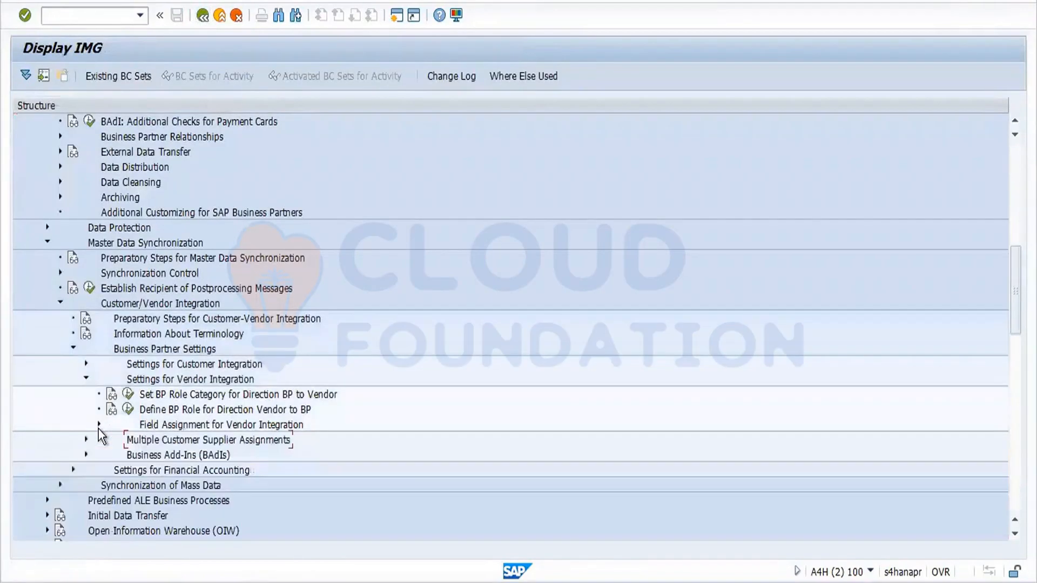
pyautogui.click(85, 364)
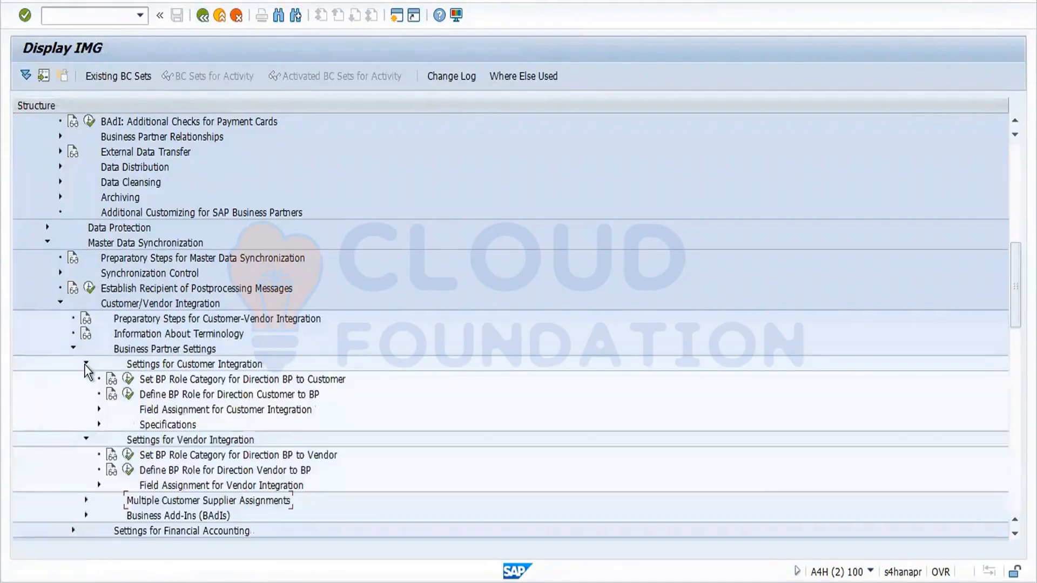
pyautogui.click(98, 409)
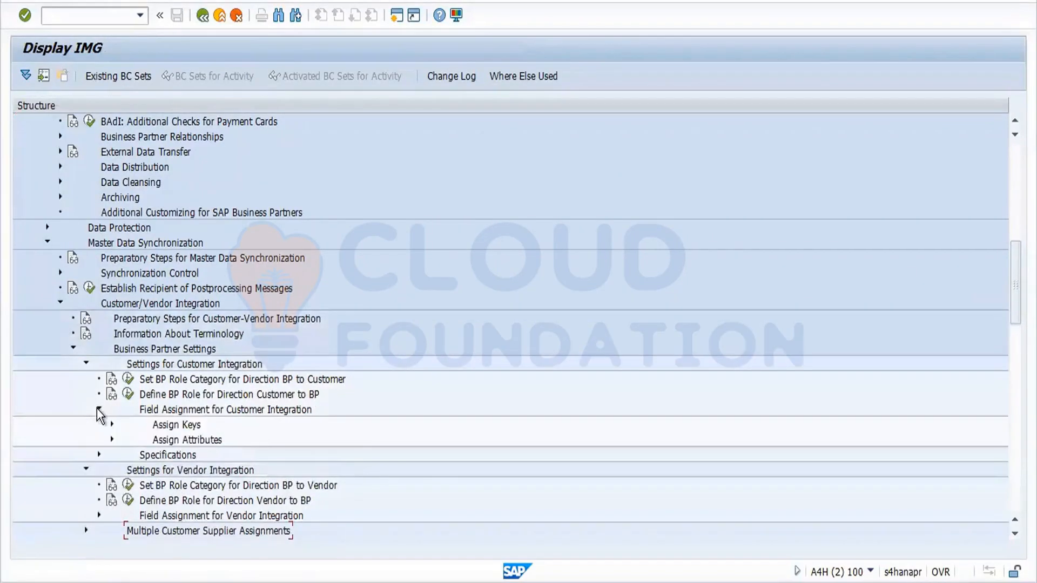
pyautogui.click(112, 424)
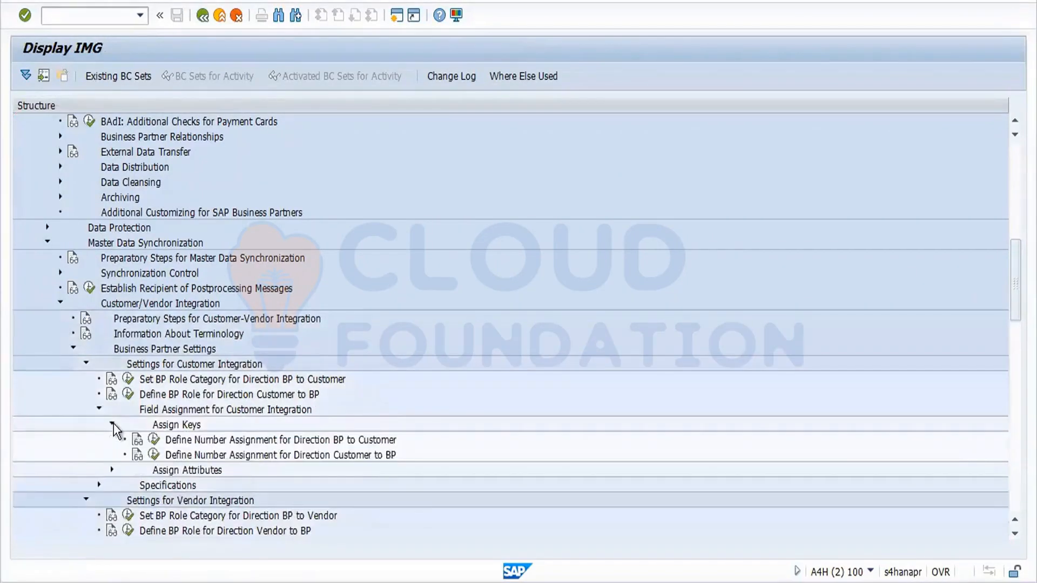
pyautogui.click(153, 440)
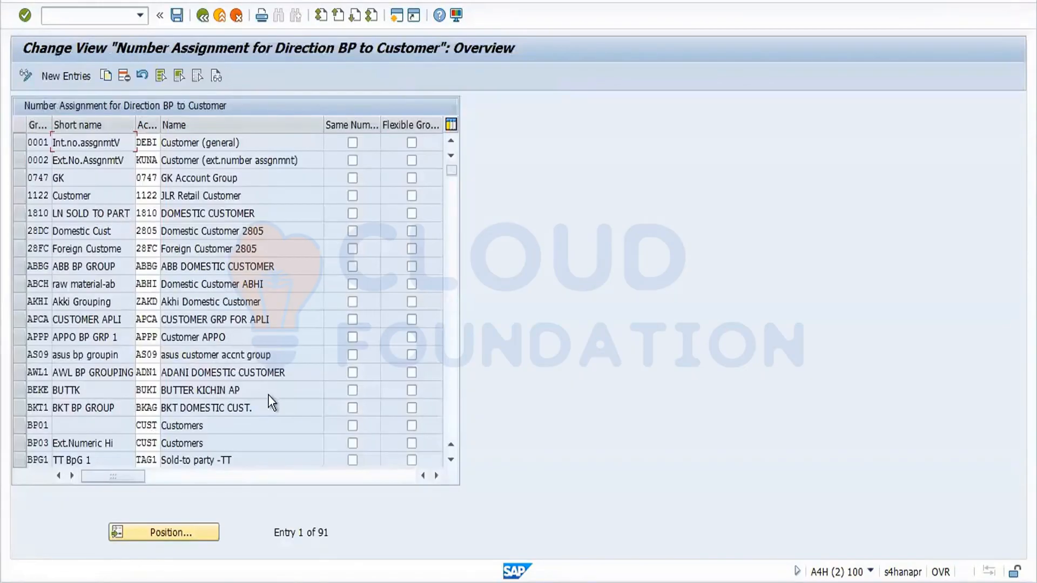
# Add a new entry mapping grouping FOR1 to customer account group CUST and save it.
pyautogui.click(70, 75)
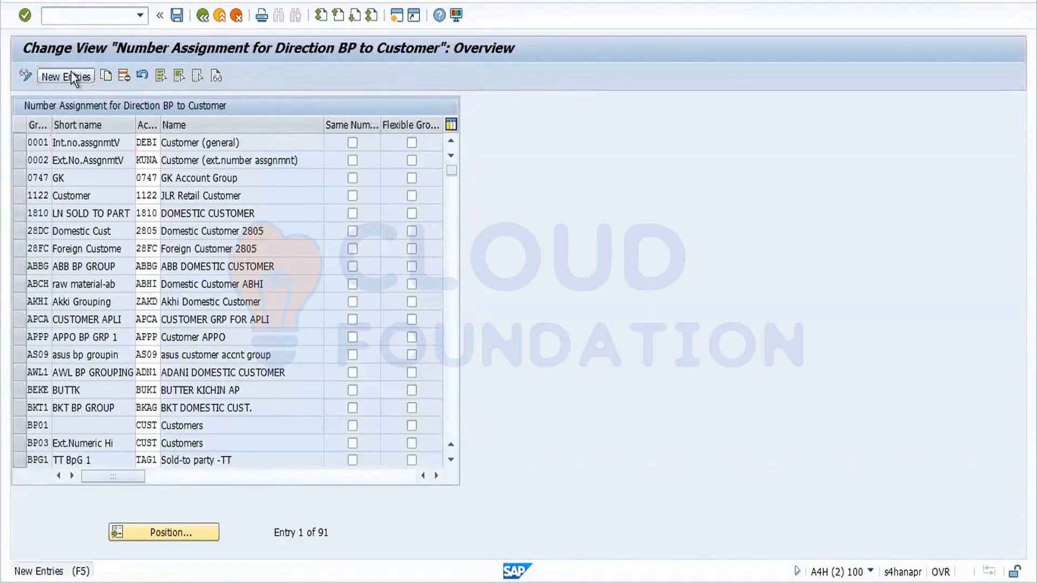
pyautogui.write('for1')
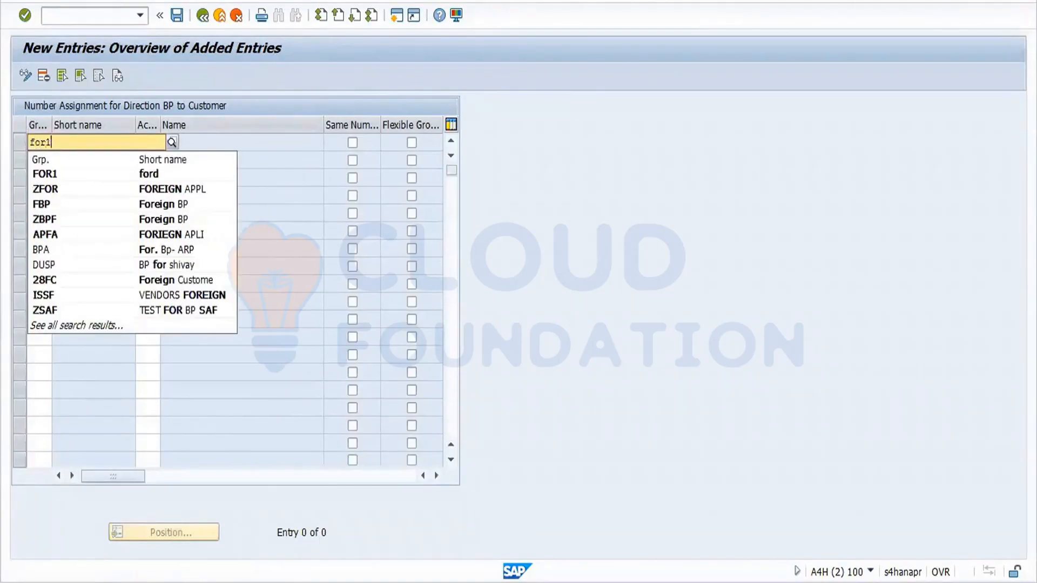
pyautogui.press('Tab')
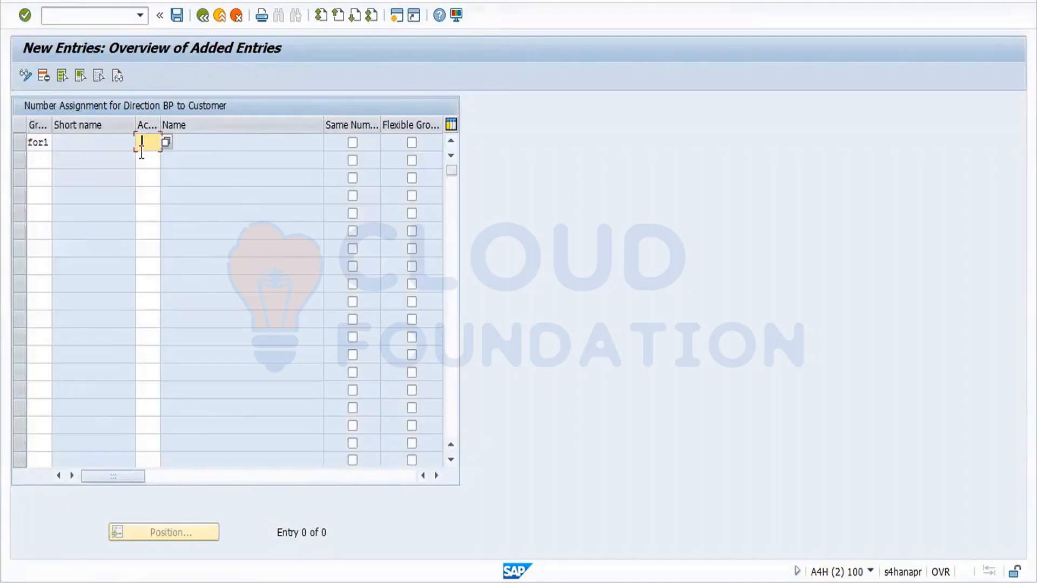
pyautogui.write('cust')
pyautogui.press('Return')
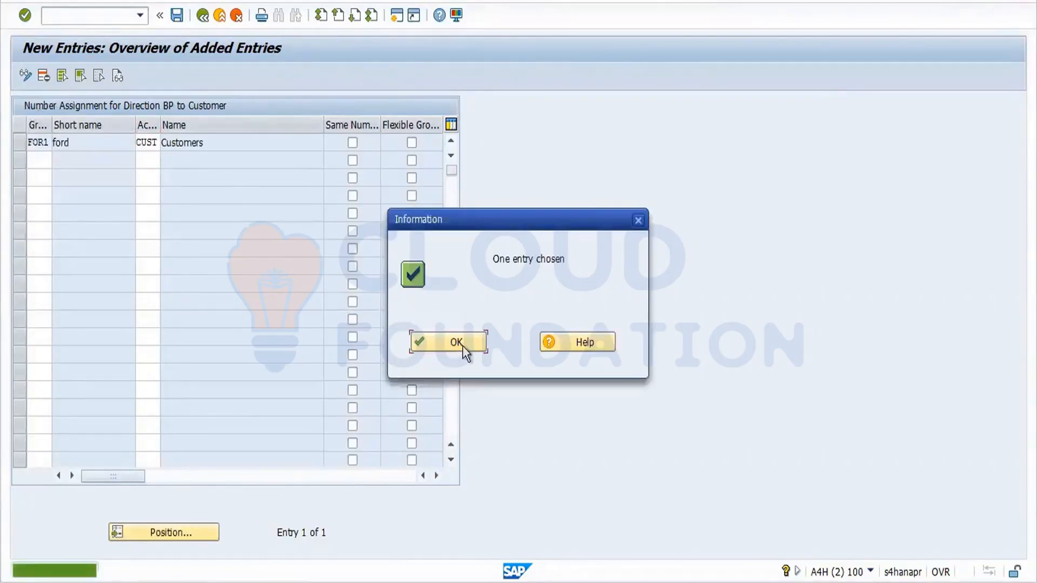
pyautogui.click(460, 343)
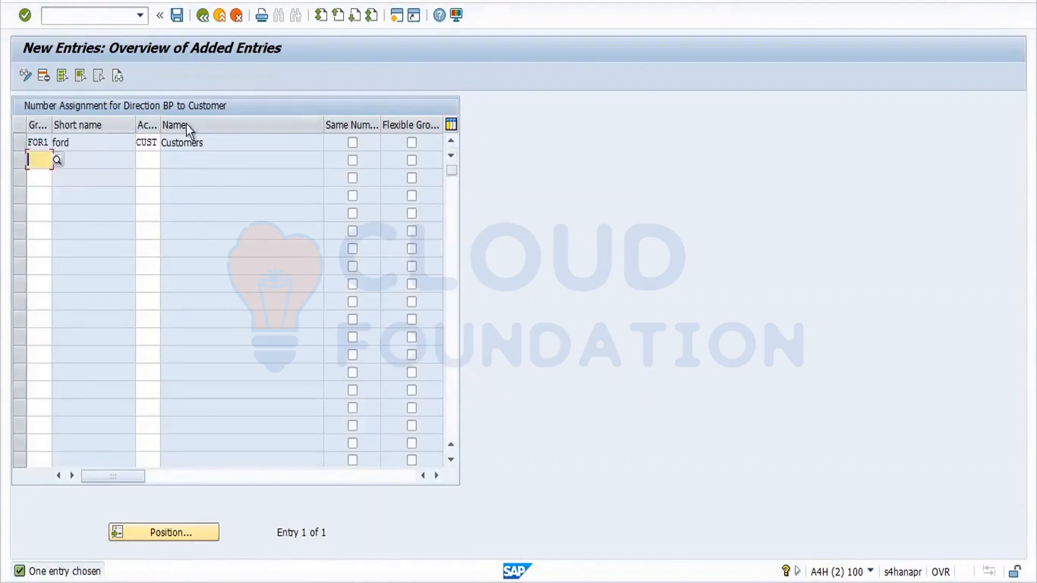
pyautogui.click(176, 16)
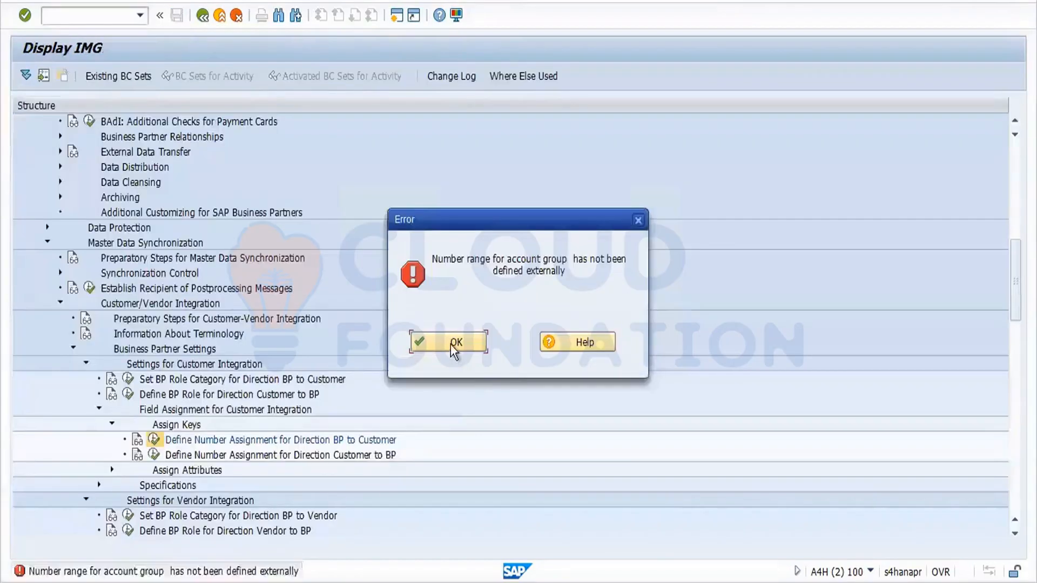